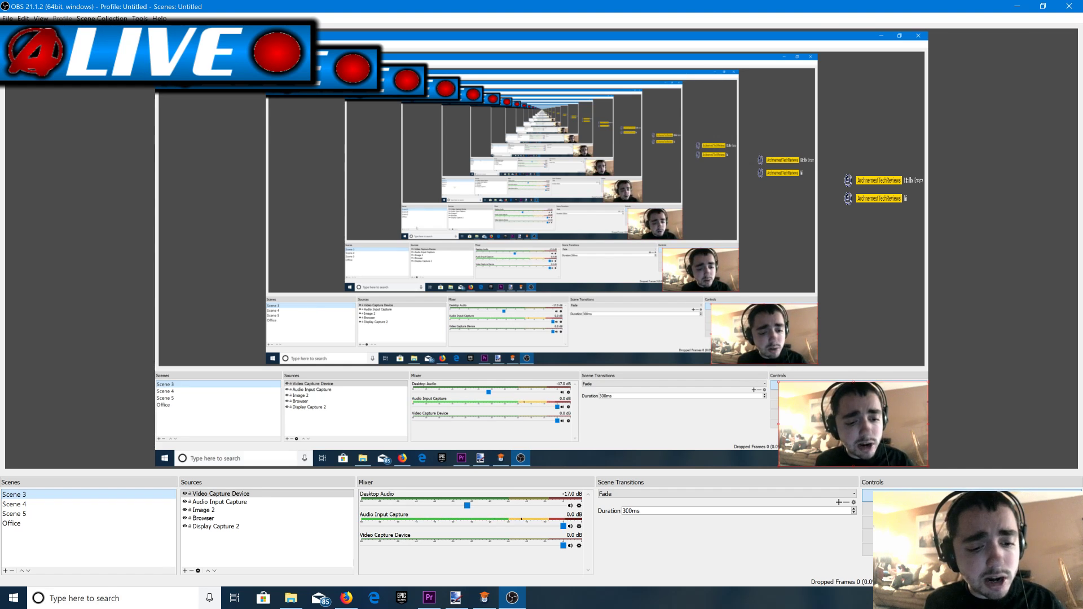
Switch to Adobe Premiere Pro and cancel the pending sequence import.
left_click(429, 597)
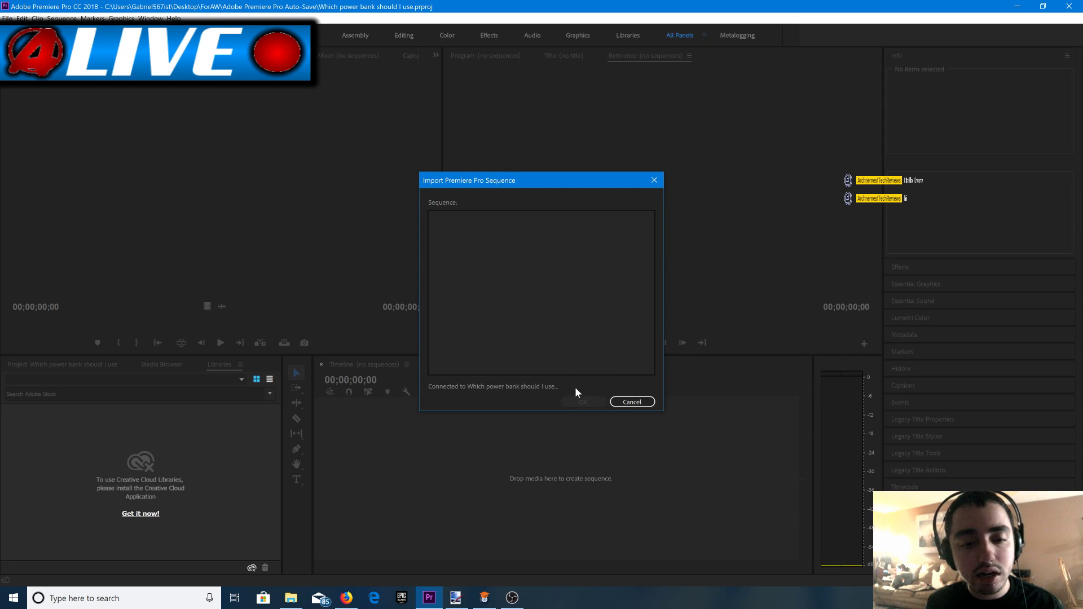
left_click(630, 401)
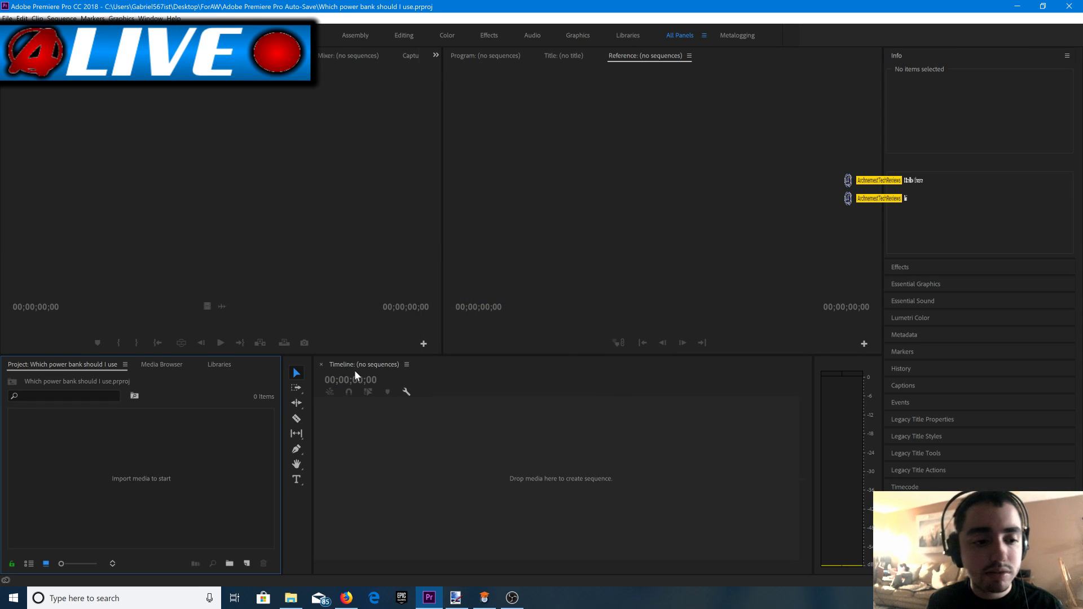
Try to import Which power bank should I use.prproj as a shared project.
key("ctrl+i")
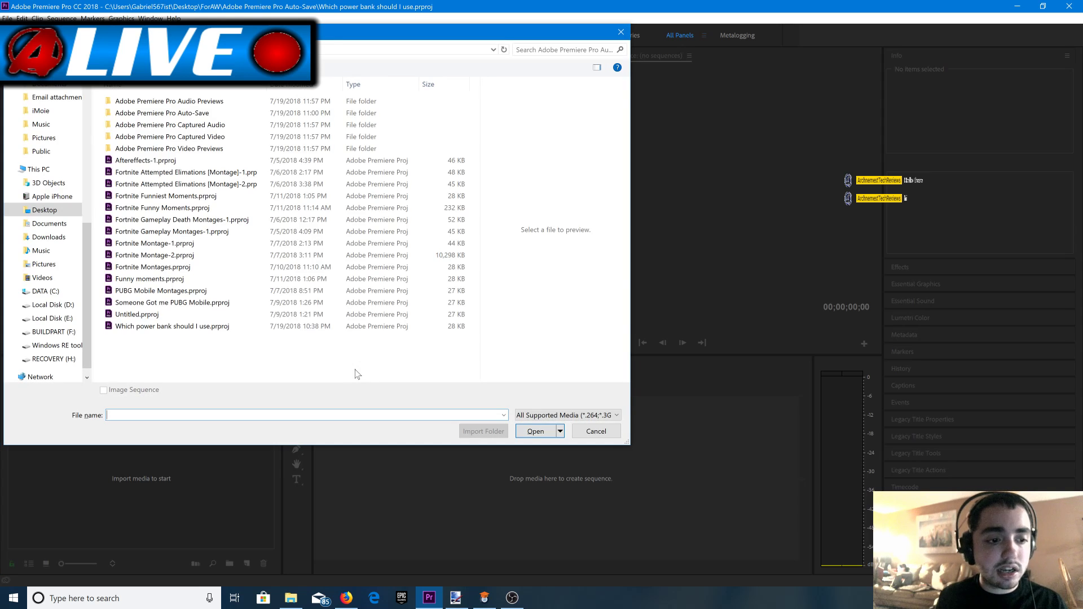
double_click(218, 327)
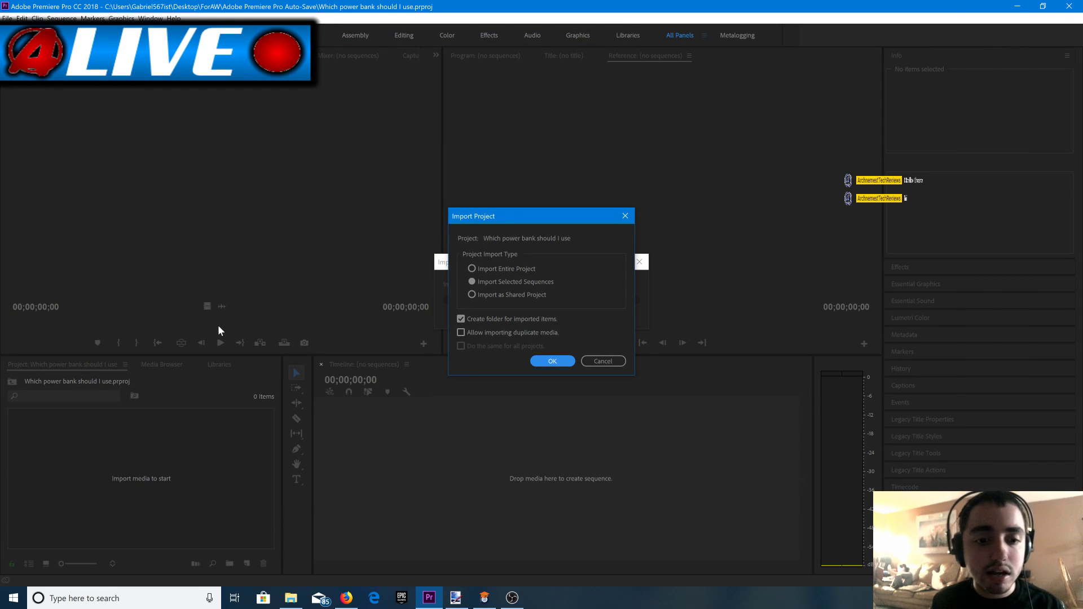
left_click(471, 295)
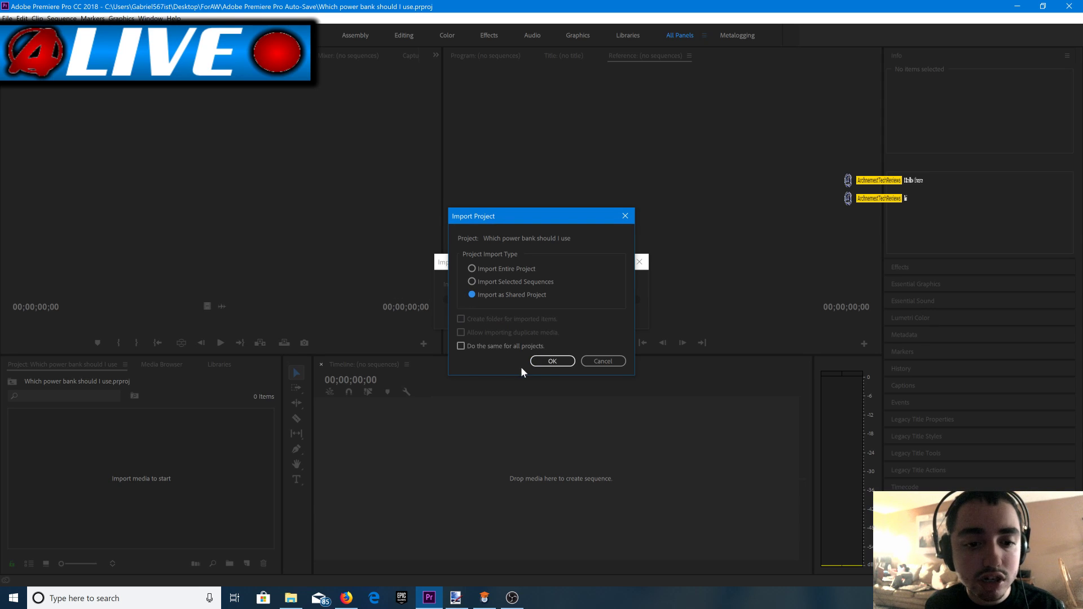
left_click(536, 364)
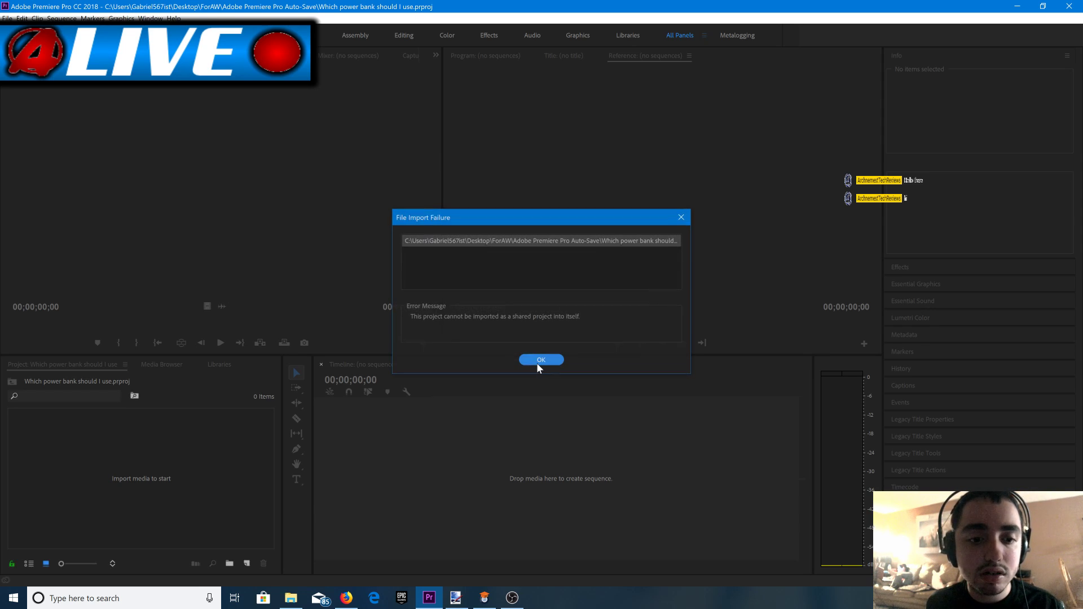
left_click(537, 361)
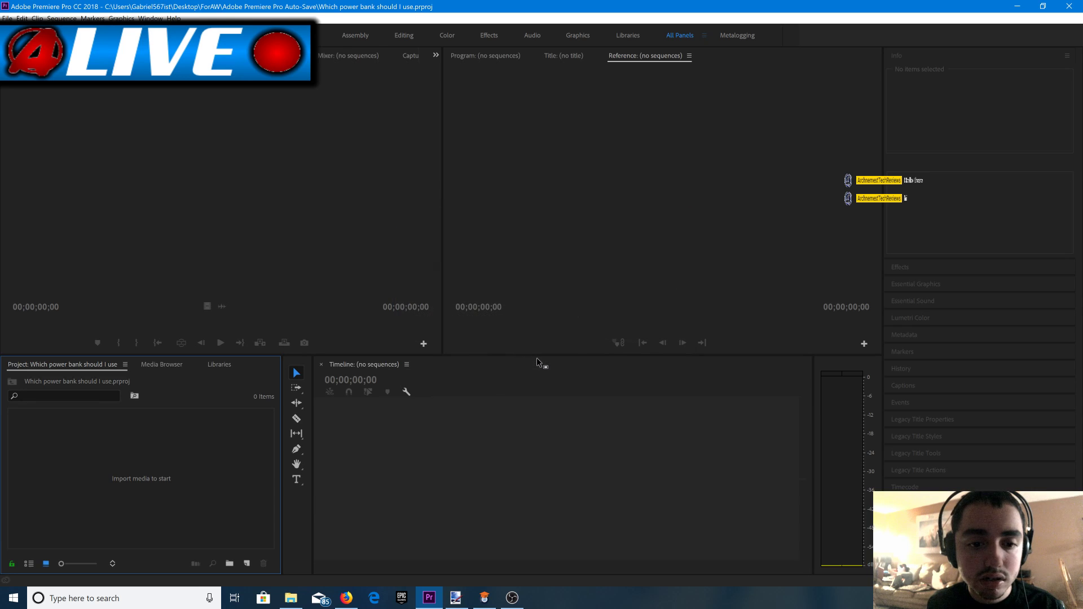
Try to import selected sequences from Which power bank should I use.prproj without creating a folder for imported items.
double_click(238, 418)
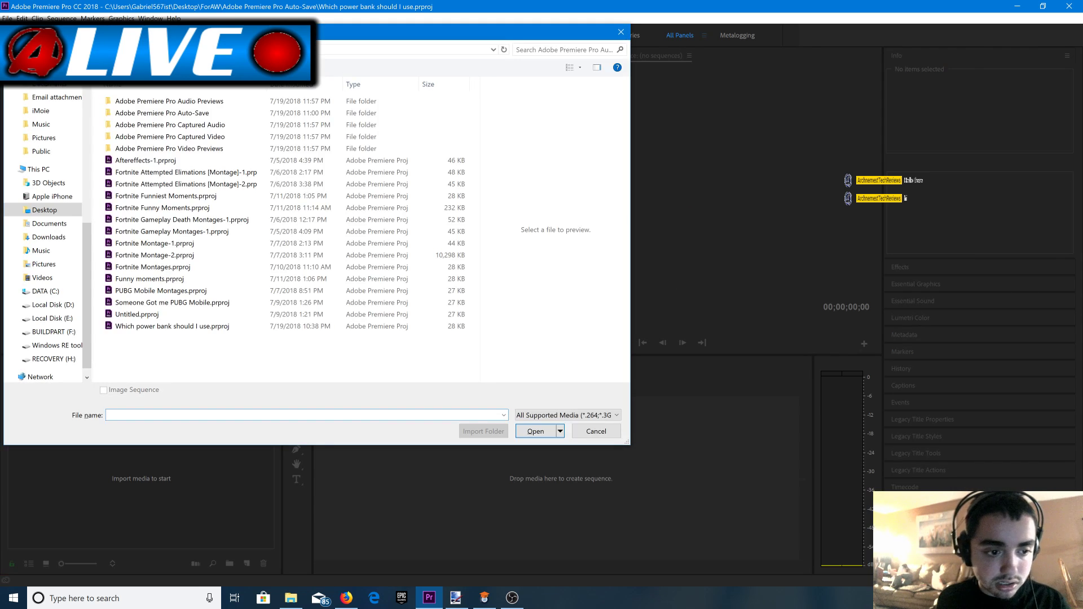
left_click(210, 326)
double_click(210, 327)
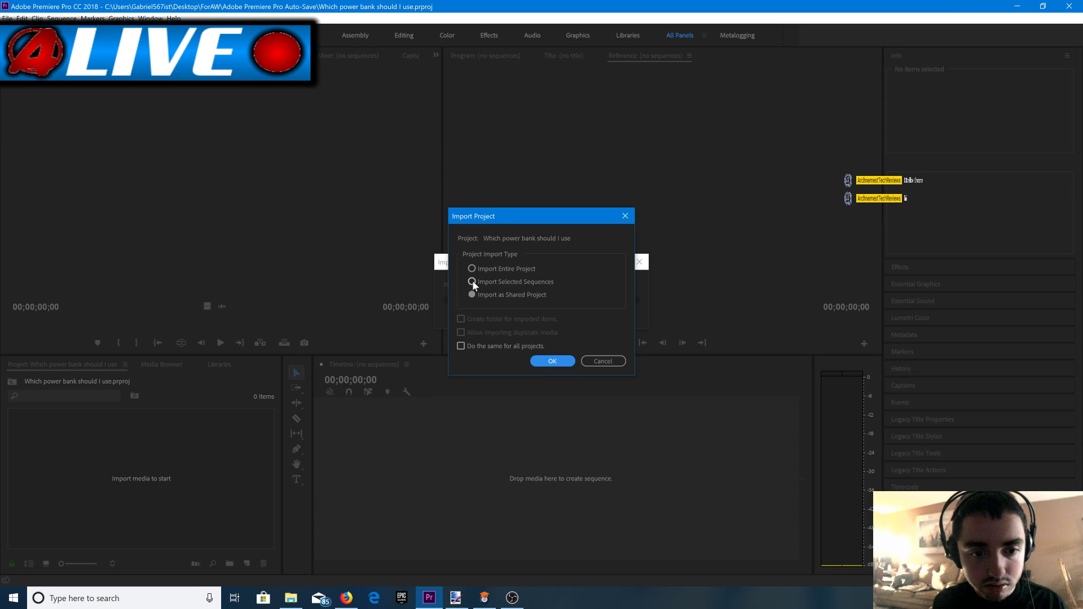
left_click(473, 281)
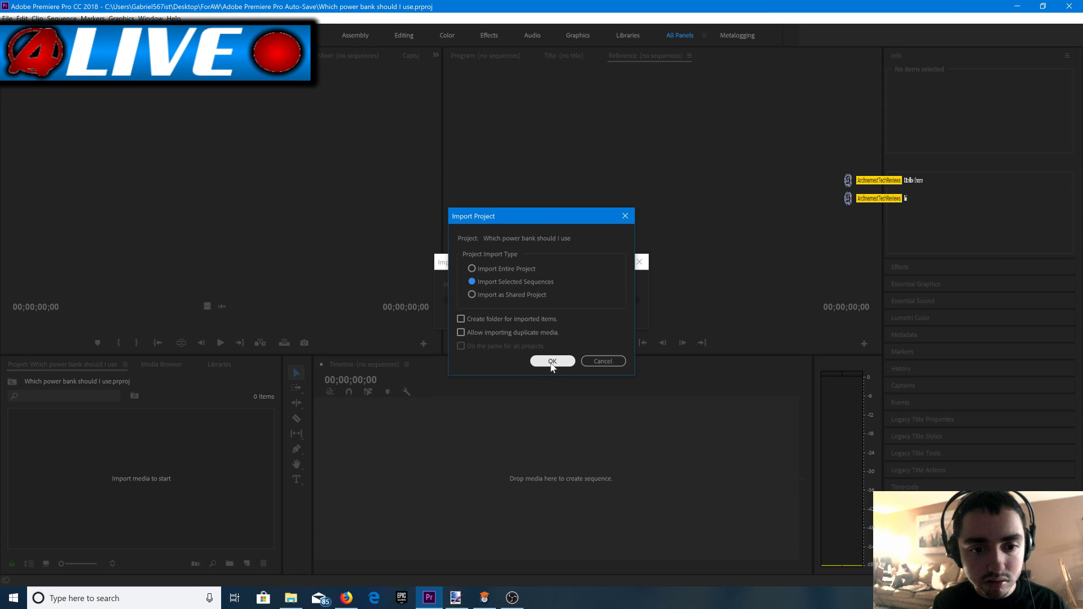
left_click(461, 332)
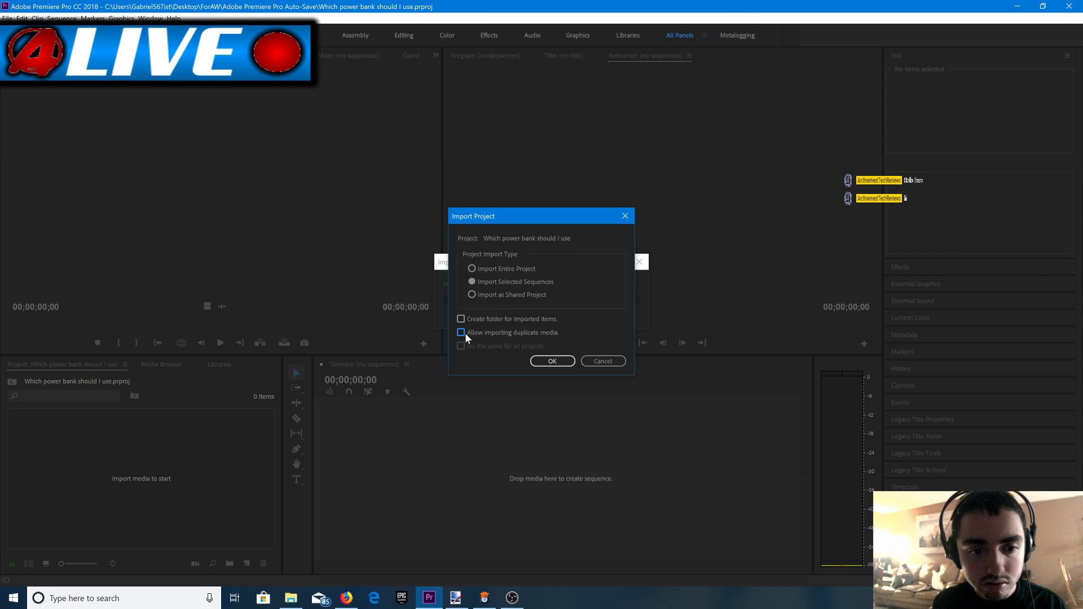
left_click(542, 360)
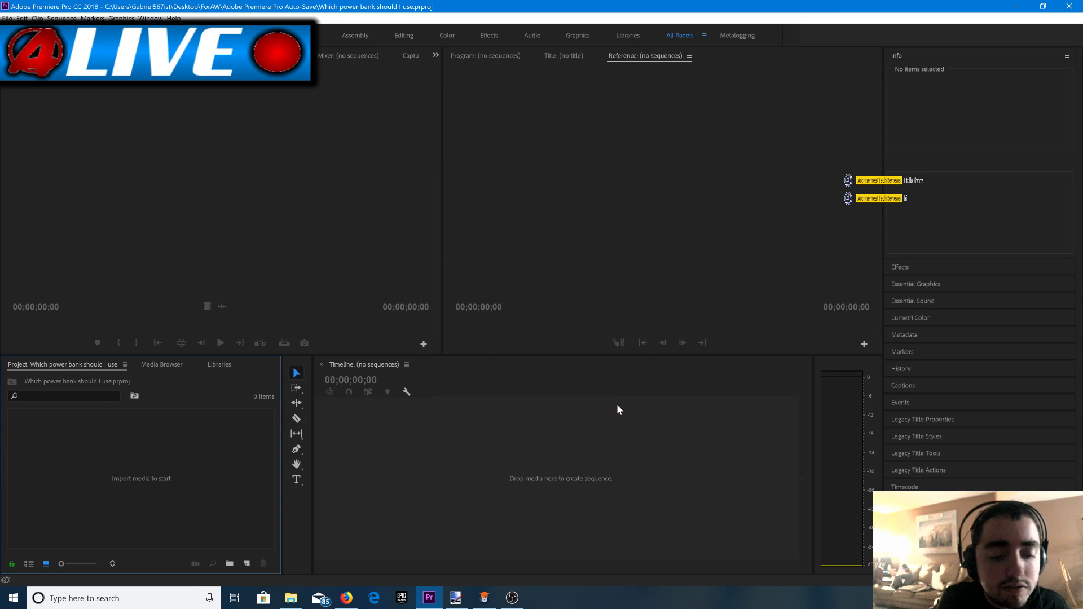
Import the entire Which power bank should I use.prproj with folder creation, duplicate media and same-for-all-projects enabled, and check the imported bin's contents.
key("ctrl+i")
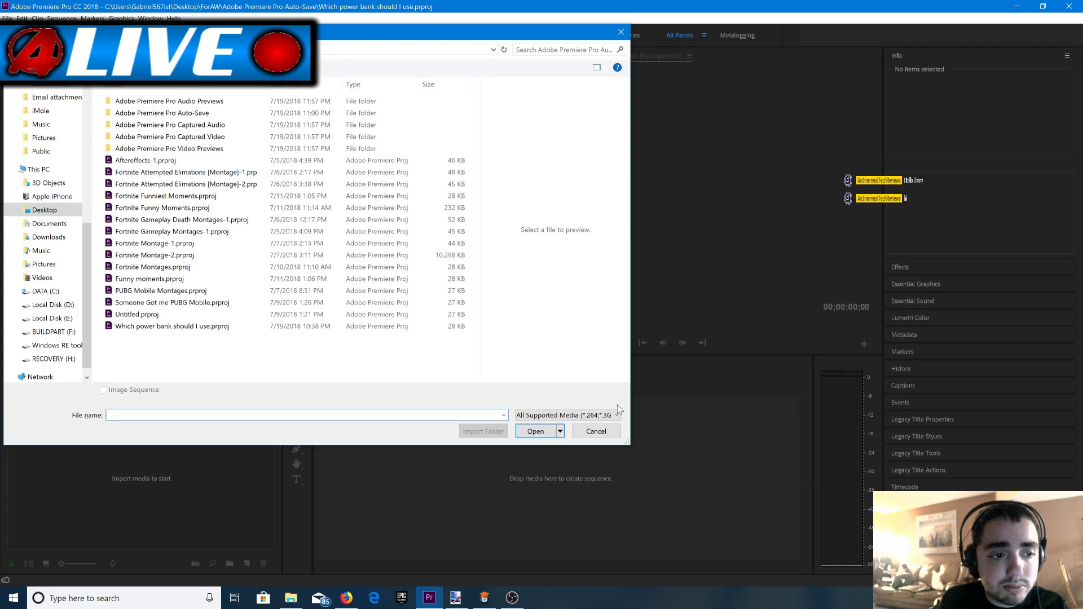
double_click(350, 326)
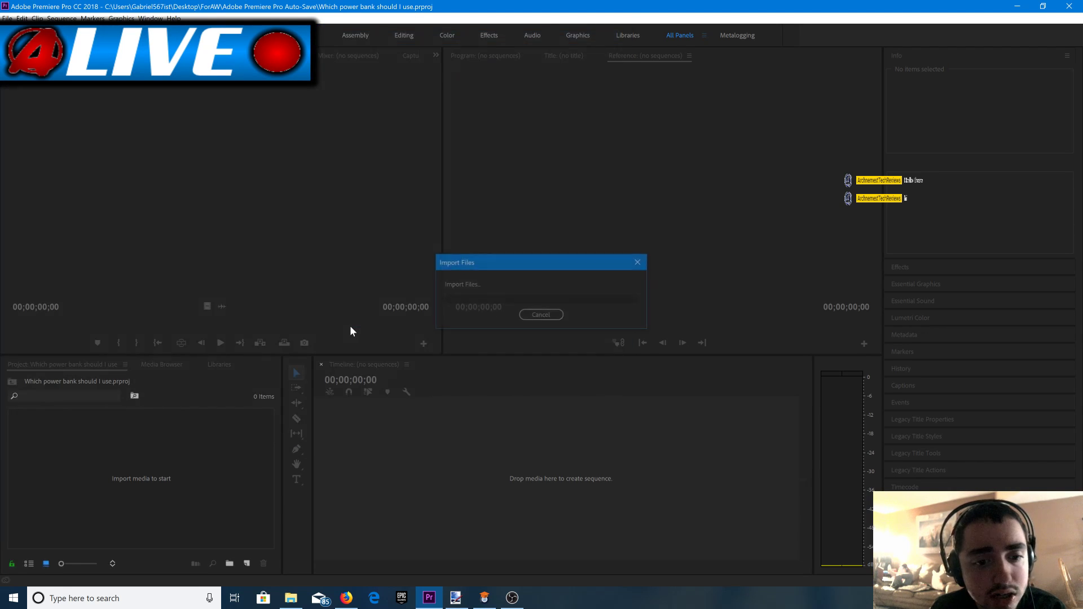
left_click(472, 269)
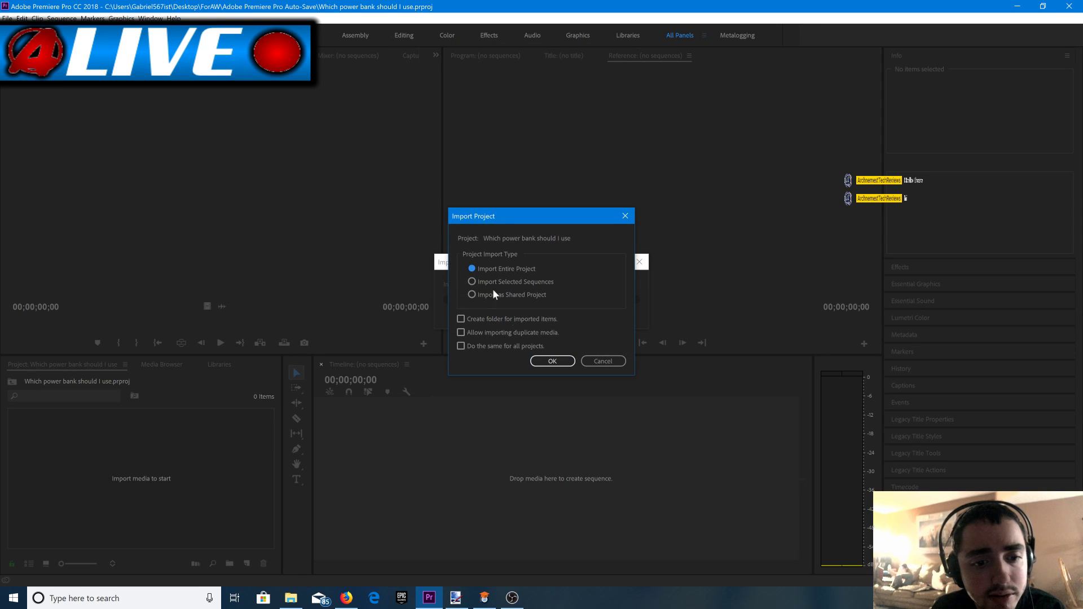
left_click(513, 344)
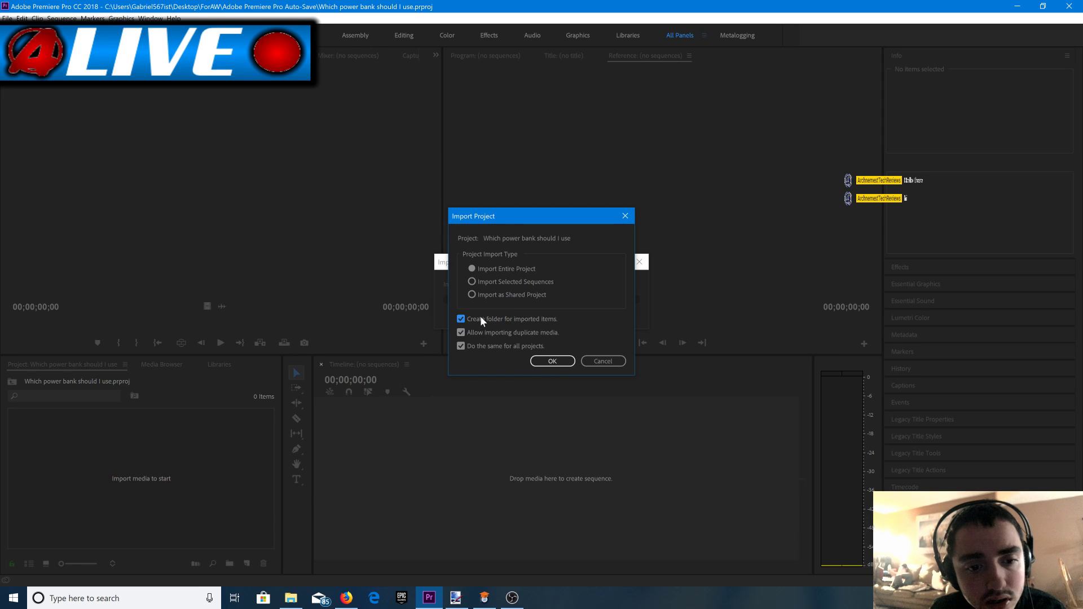
left_click(550, 363)
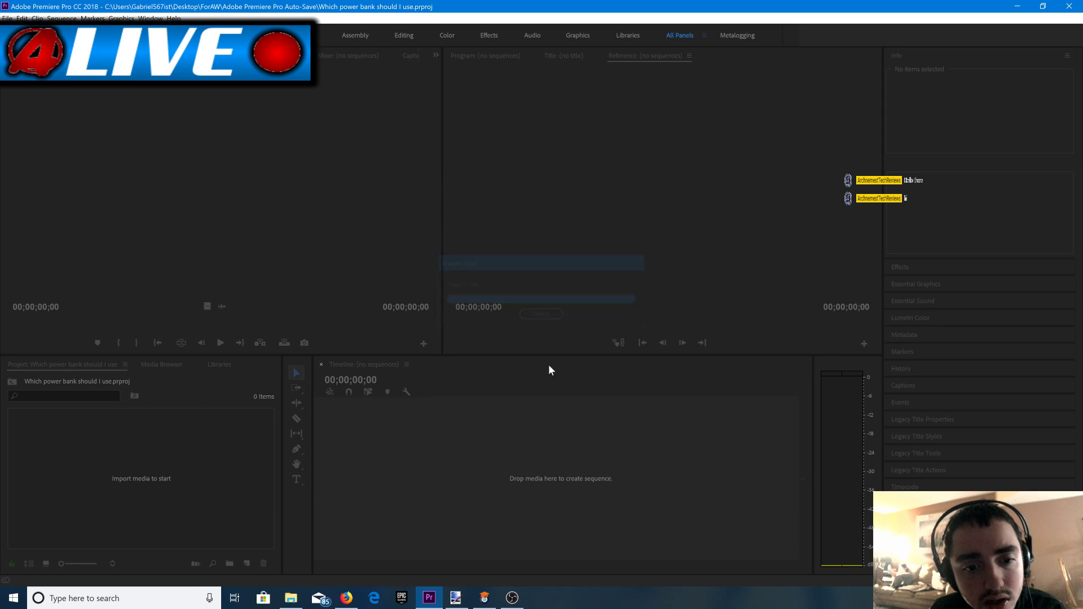
double_click(99, 441)
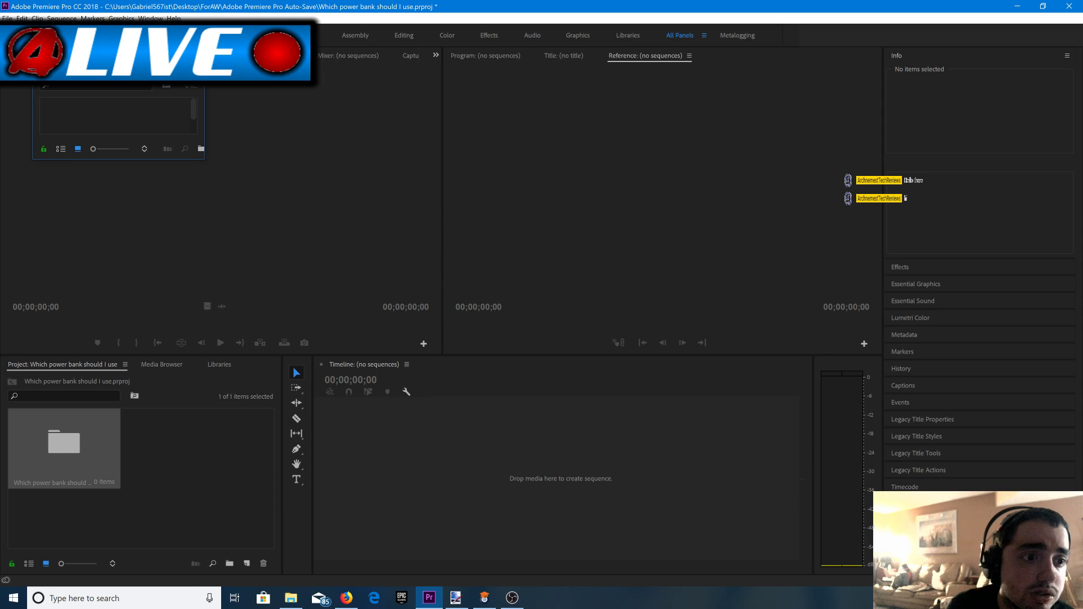
left_click(193, 38)
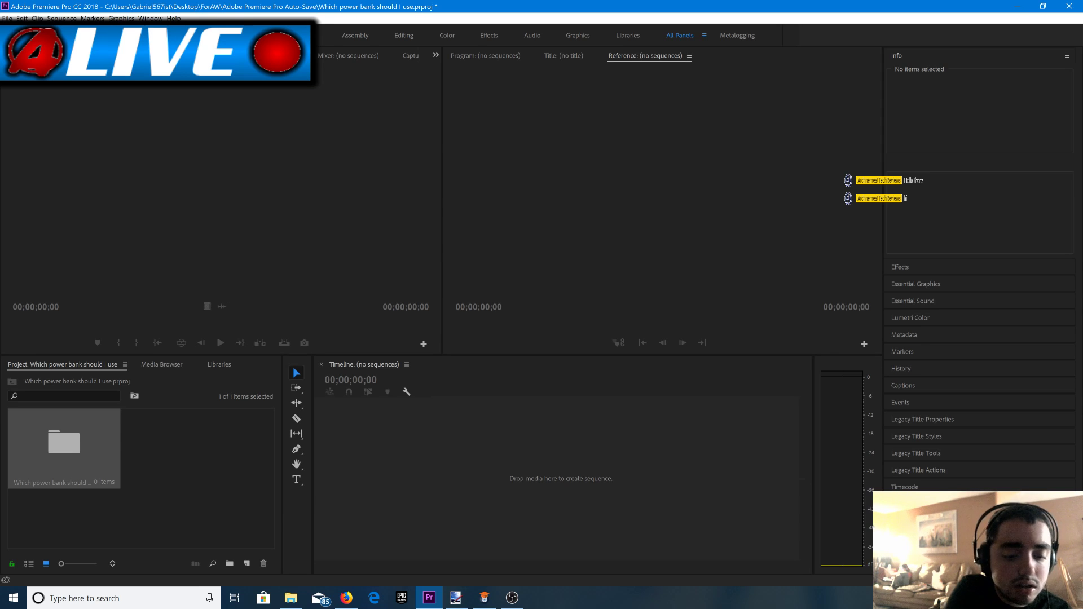
Import only the sequence IMG_3358 from Which power bank should I use-1.prproj in the Adobe Premiere Pro Auto-Save folder.
key("ctrl+i")
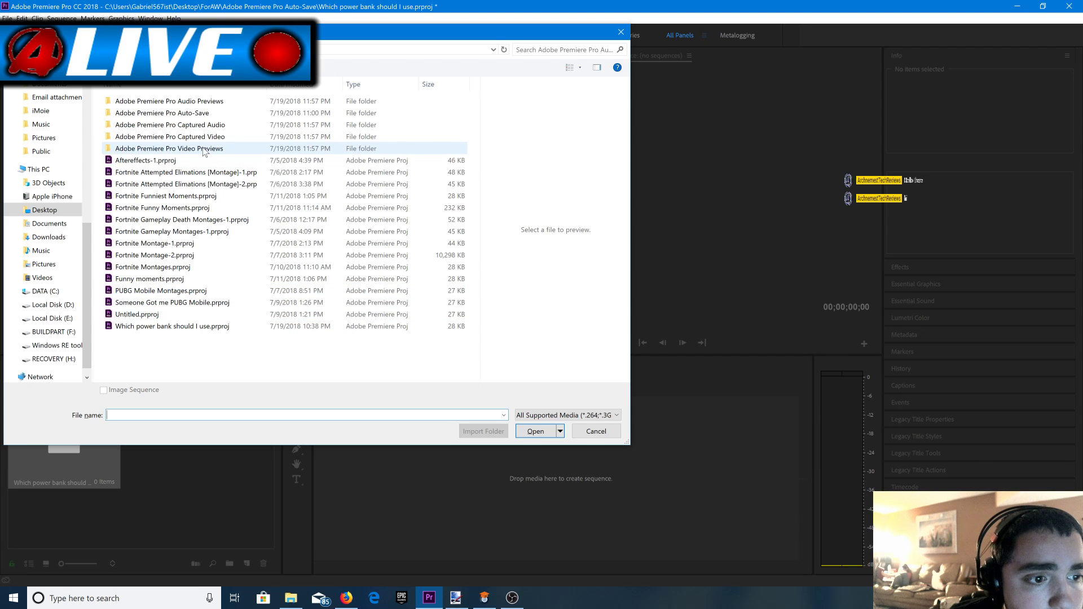
double_click(180, 114)
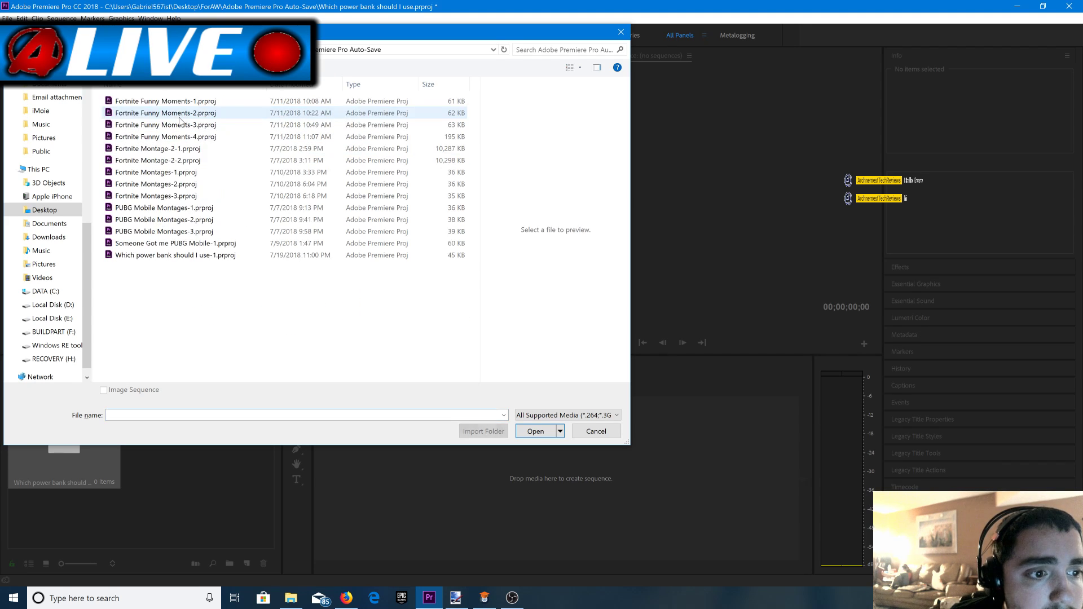
double_click(198, 255)
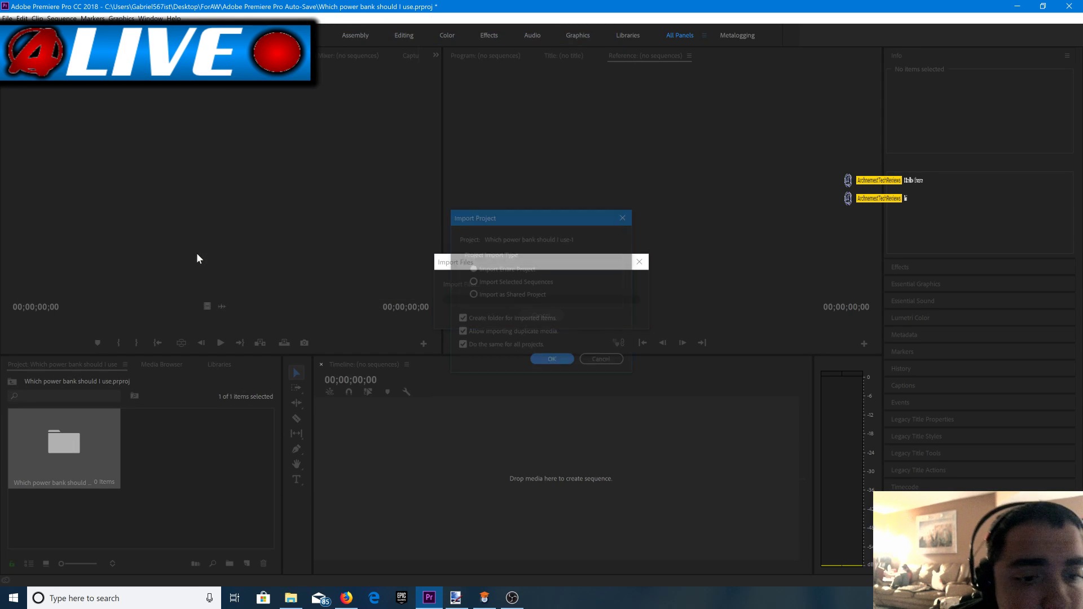
left_click(471, 281)
left_click(544, 362)
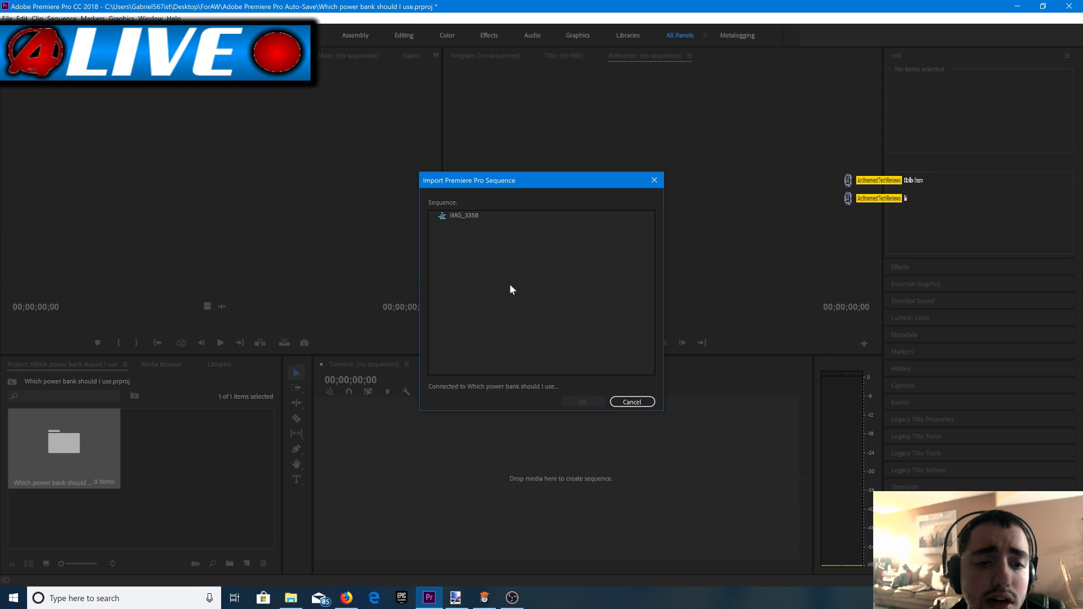
left_click(442, 218)
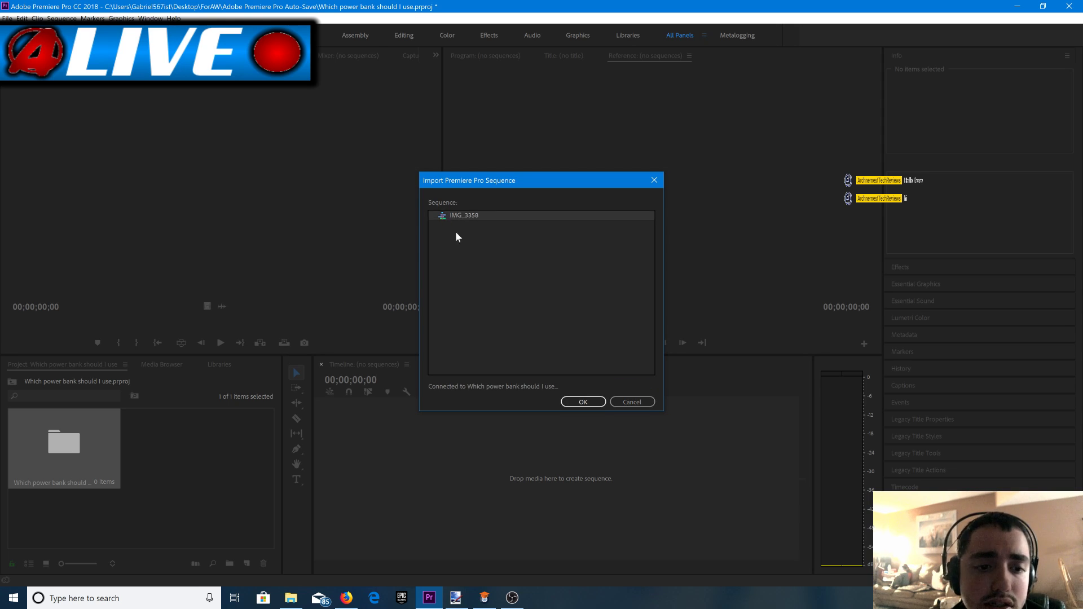
left_click(573, 403)
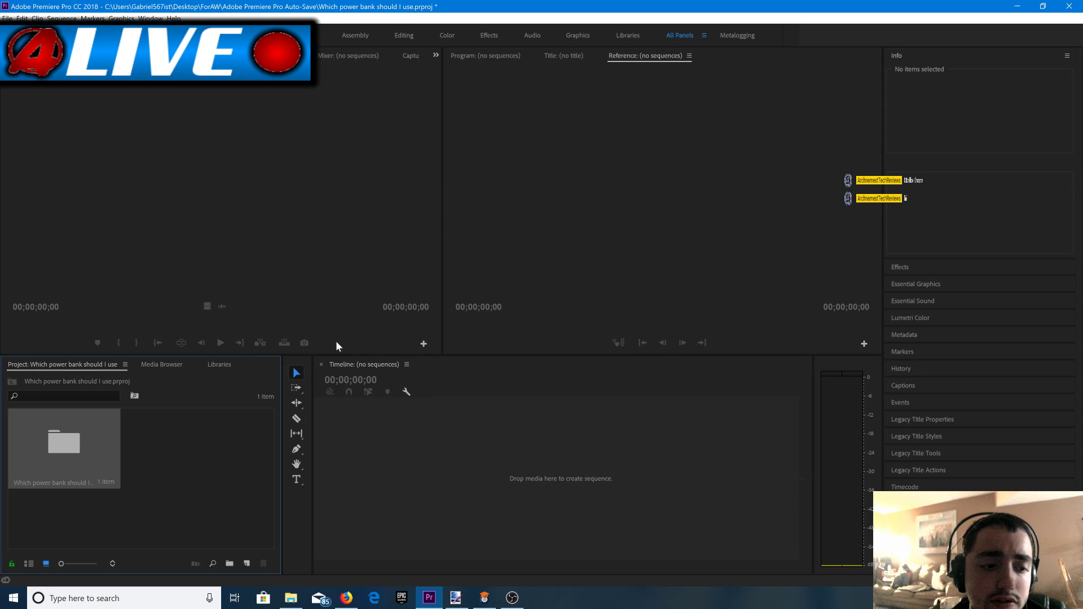
Open the nested bin of imported items, enlarge its window, and place the IMG_3358 sequence in the empty timeline.
double_click(95, 434)
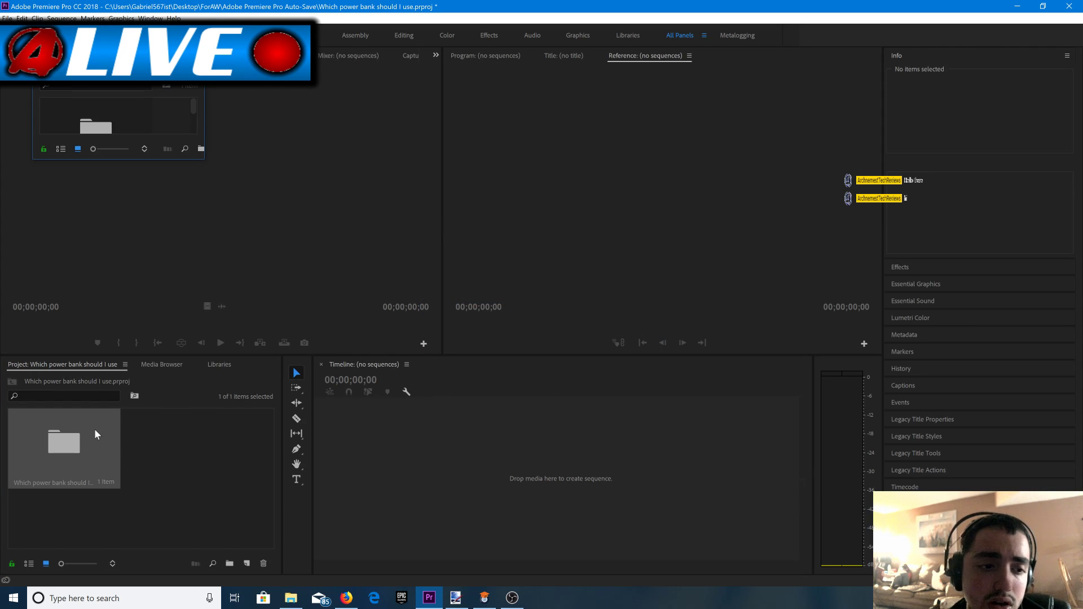
double_click(88, 120)
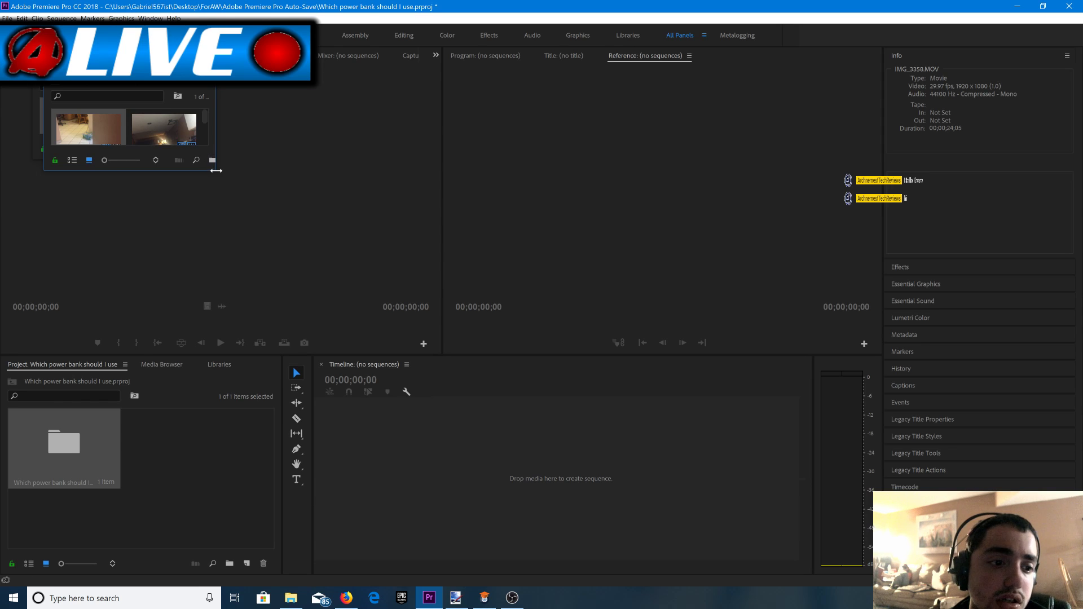
left_click_drag(215, 173, 337, 315)
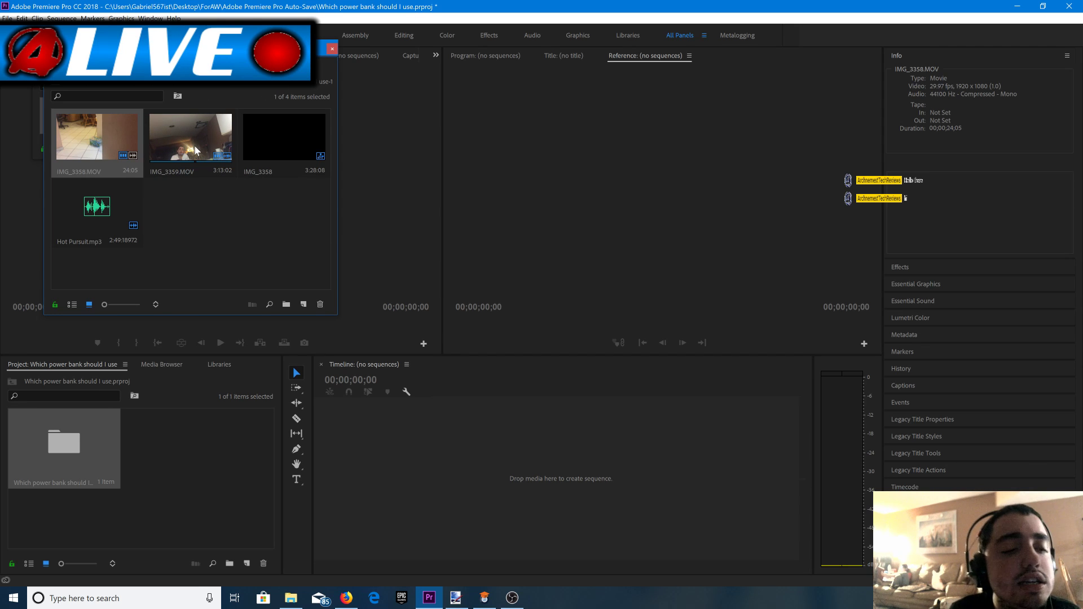
left_click_drag(290, 152, 418, 455)
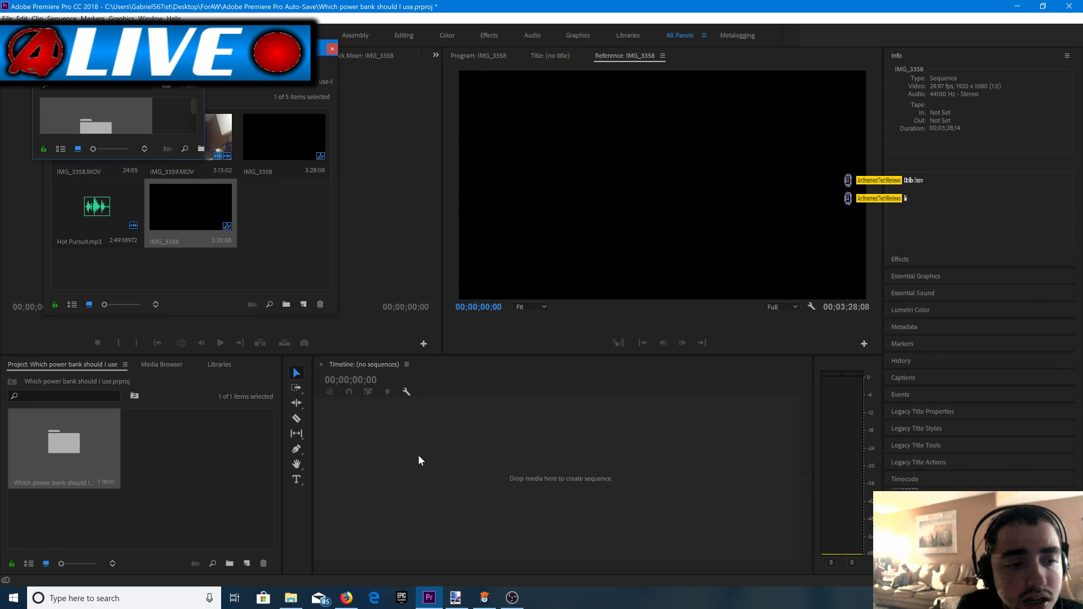
Try to import the IMG_3362.MOV shortcut from the New folder inside Videos.
key("ctrl+i")
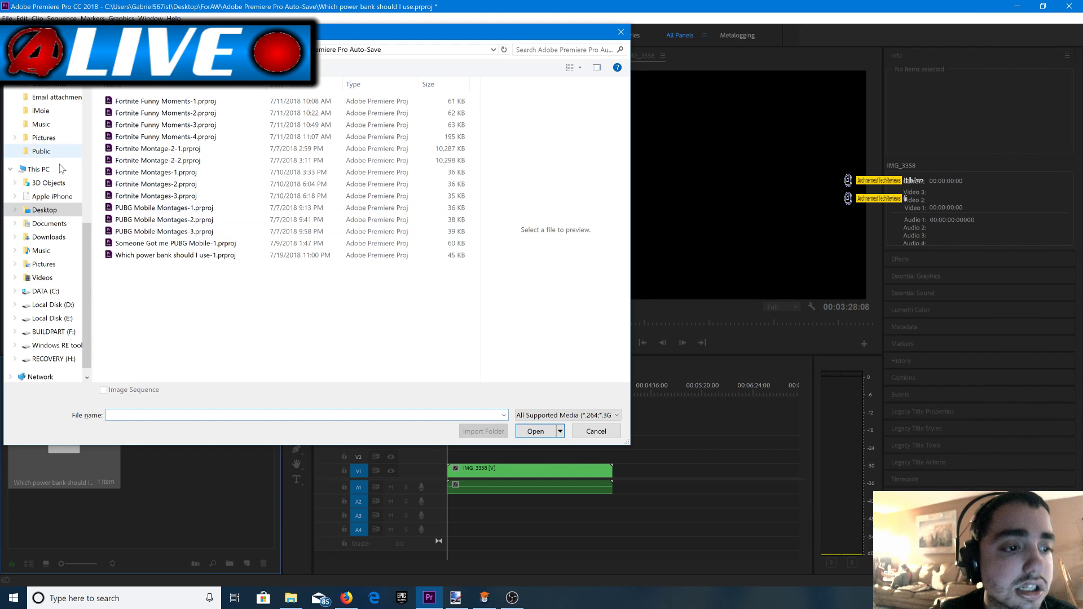
mouse_move(95, 100)
left_mouse_down()
mouse_move(85, 101)
mouse_move(105, 101)
left_mouse_up()
scroll(78, 229, "up", 6)
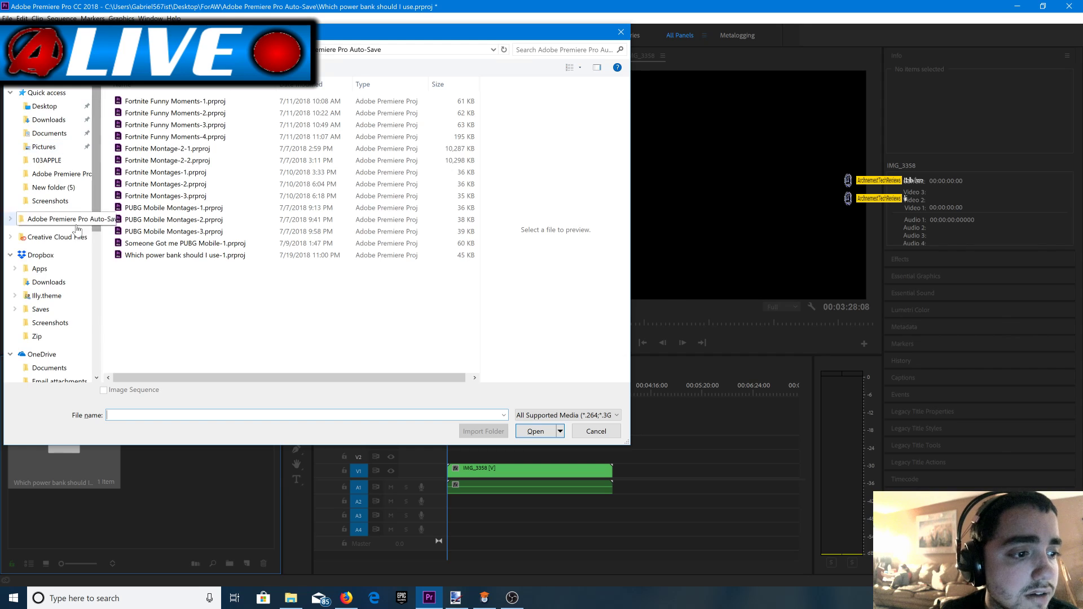
left_click_drag(97, 223, 97, 293)
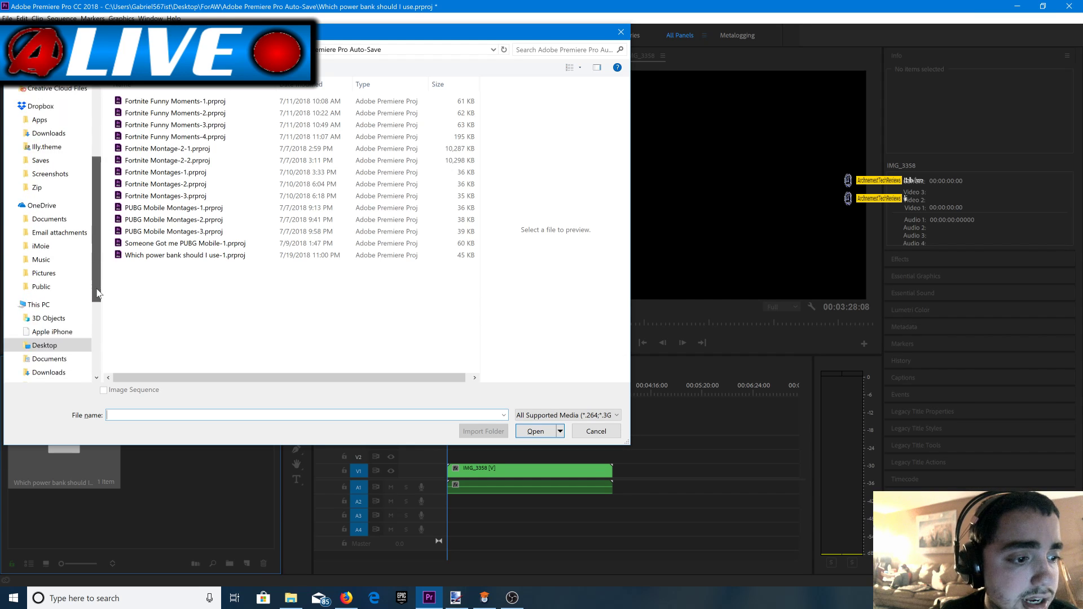
scroll(56, 338, "down", 3)
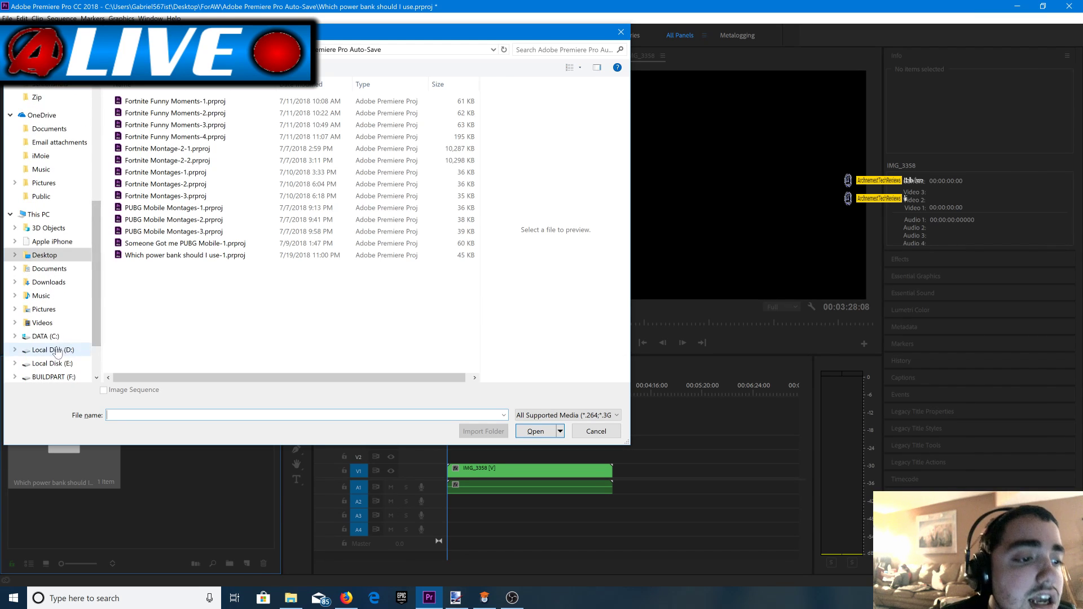
left_click(42, 323)
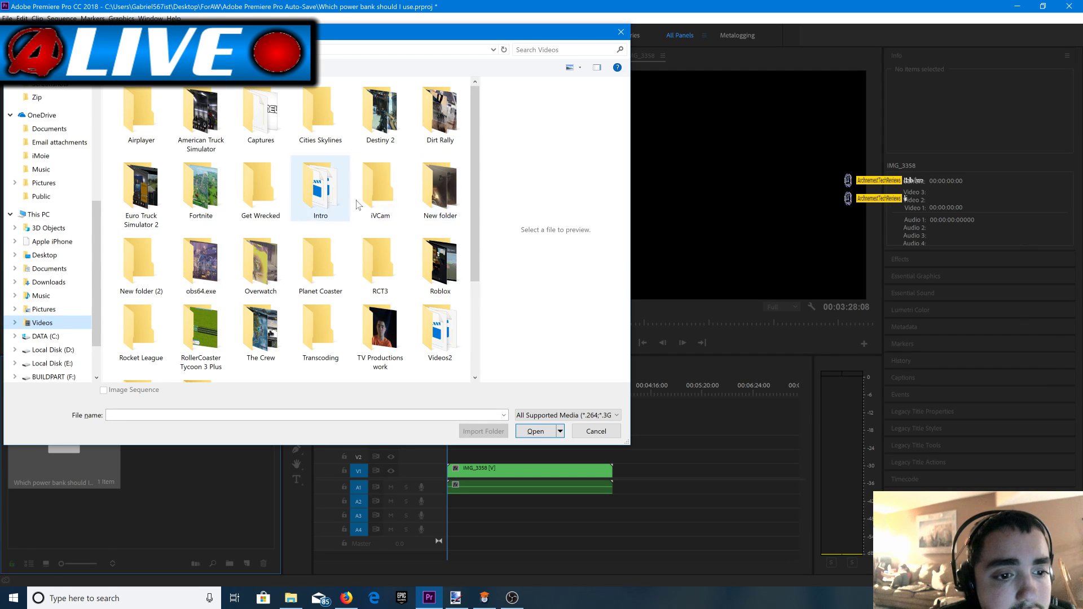
double_click(449, 194)
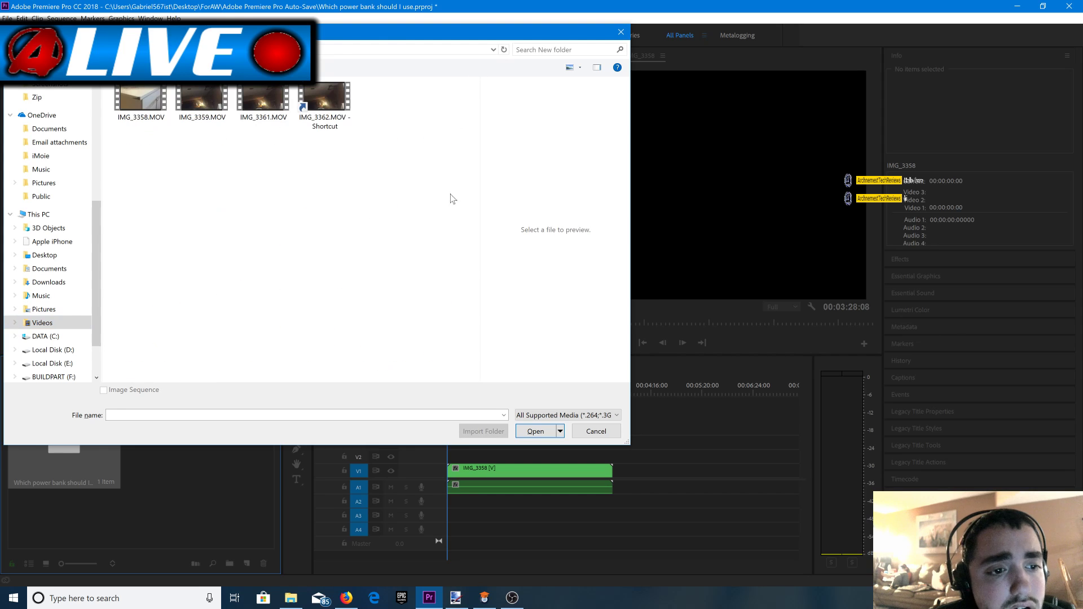
left_click(337, 121)
left_click(339, 124)
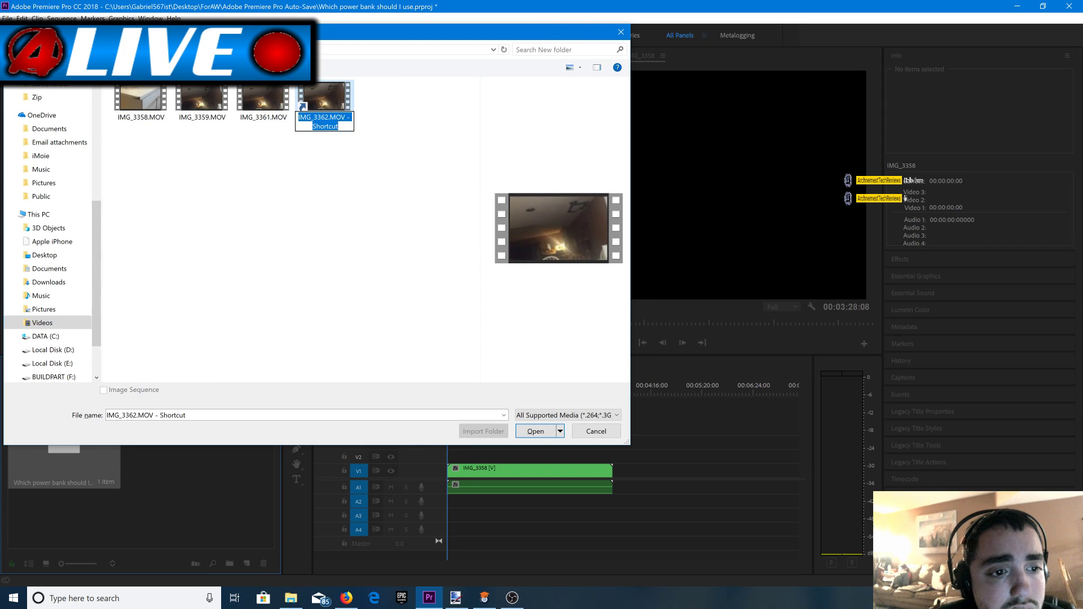
left_click(337, 109)
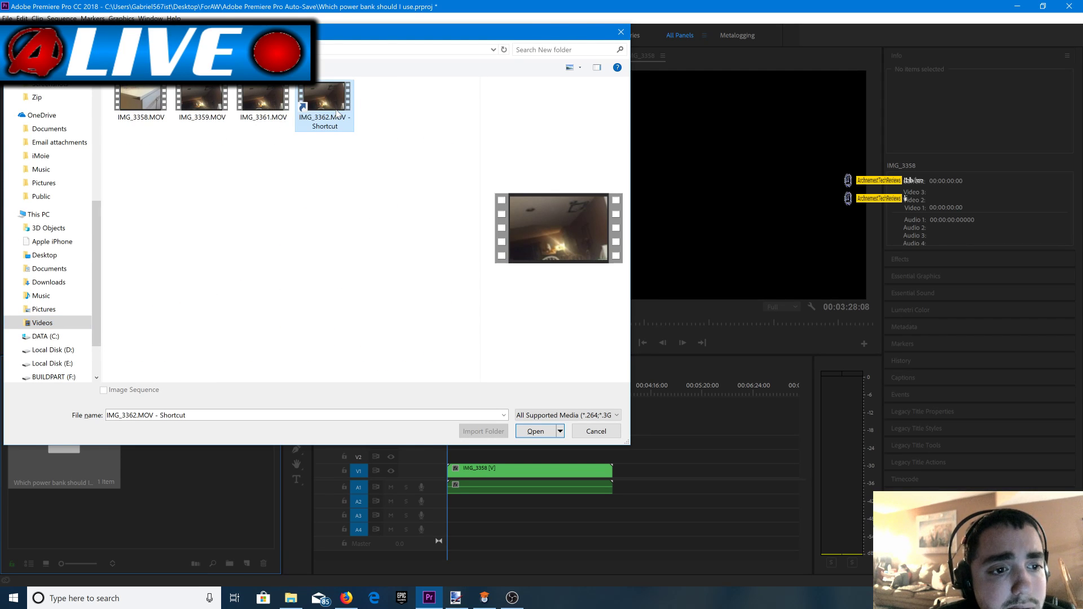
left_click(527, 434)
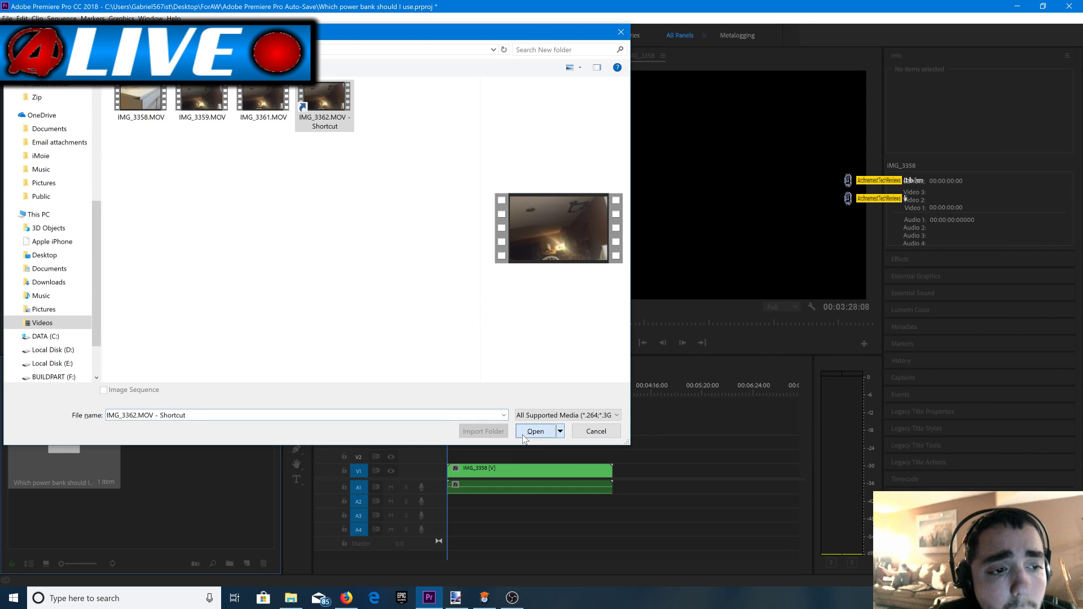
left_click(595, 434)
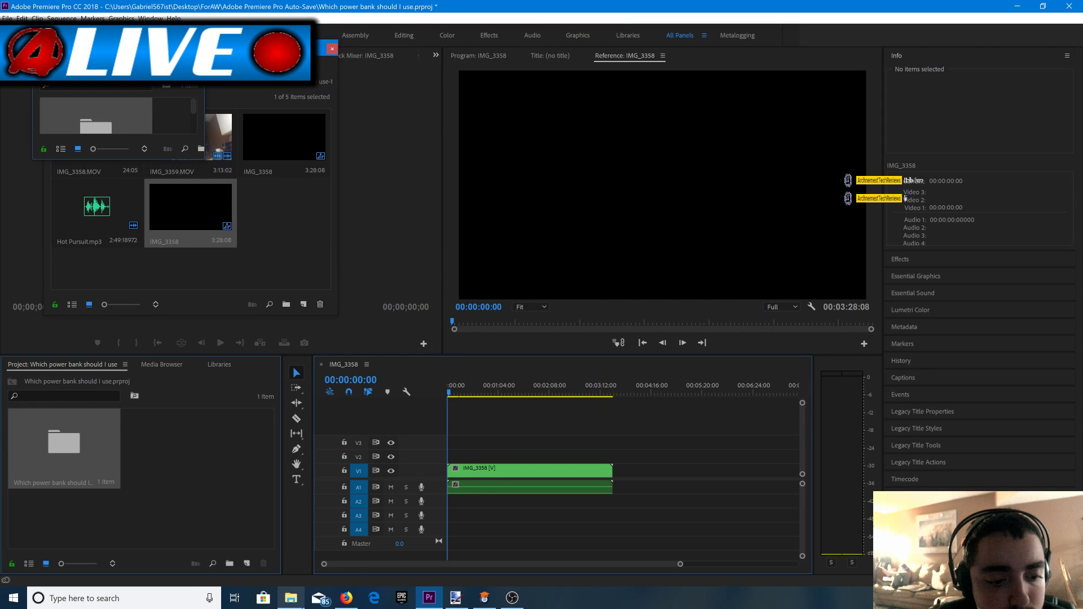
Try to bring the IMG_3362.MOV shortcut from File Explorer into the Premiere Pro project, closing the floating bin windows.
left_click(291, 598)
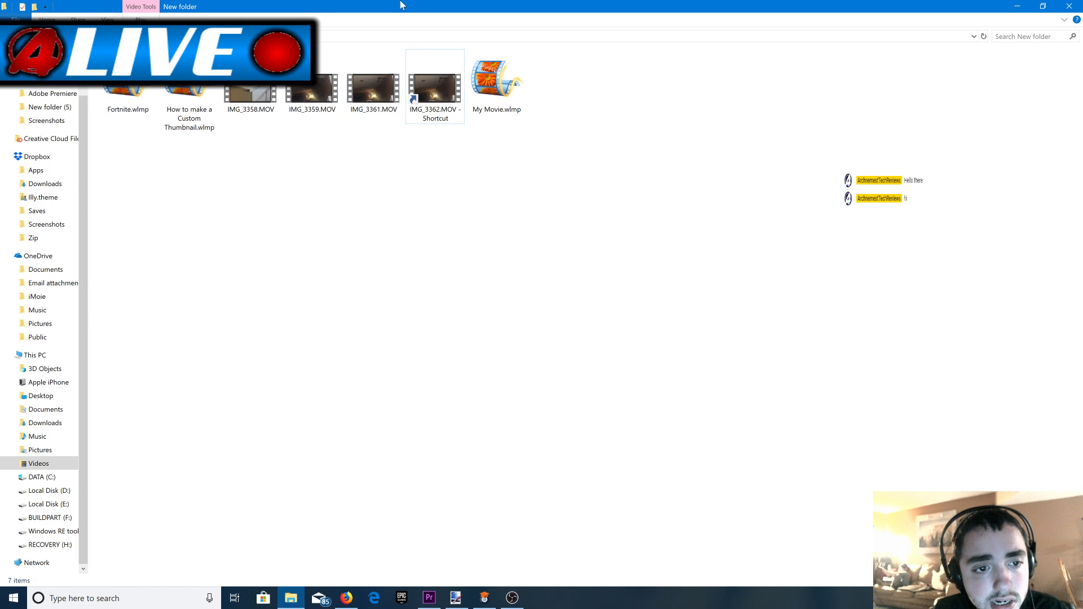
left_click_drag(402, 5, 688, 188)
left_click_drag(858, 271, 231, 433)
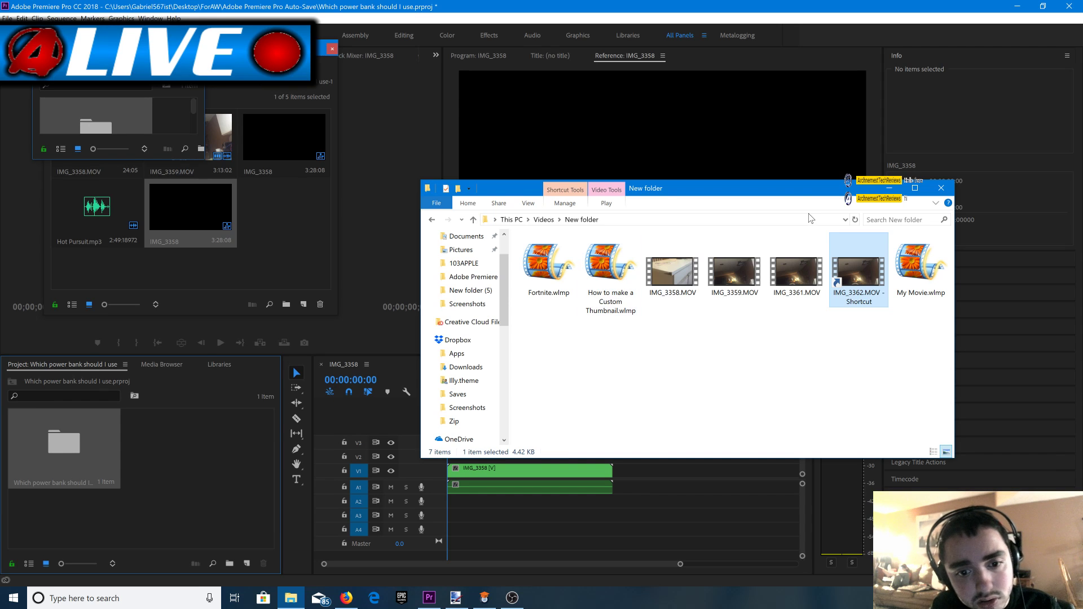
left_click(890, 189)
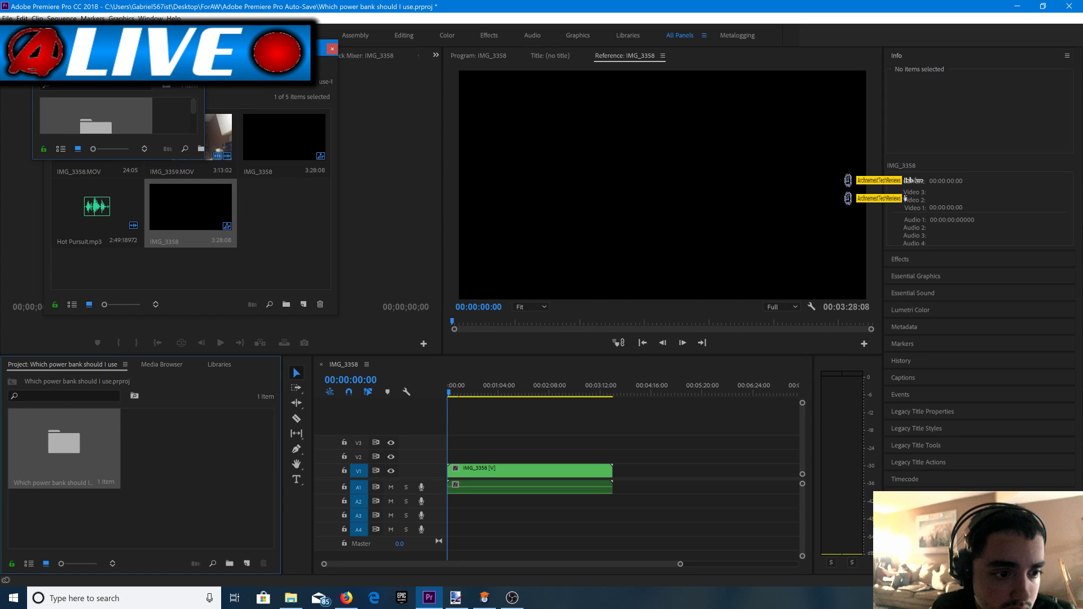
left_click(332, 49)
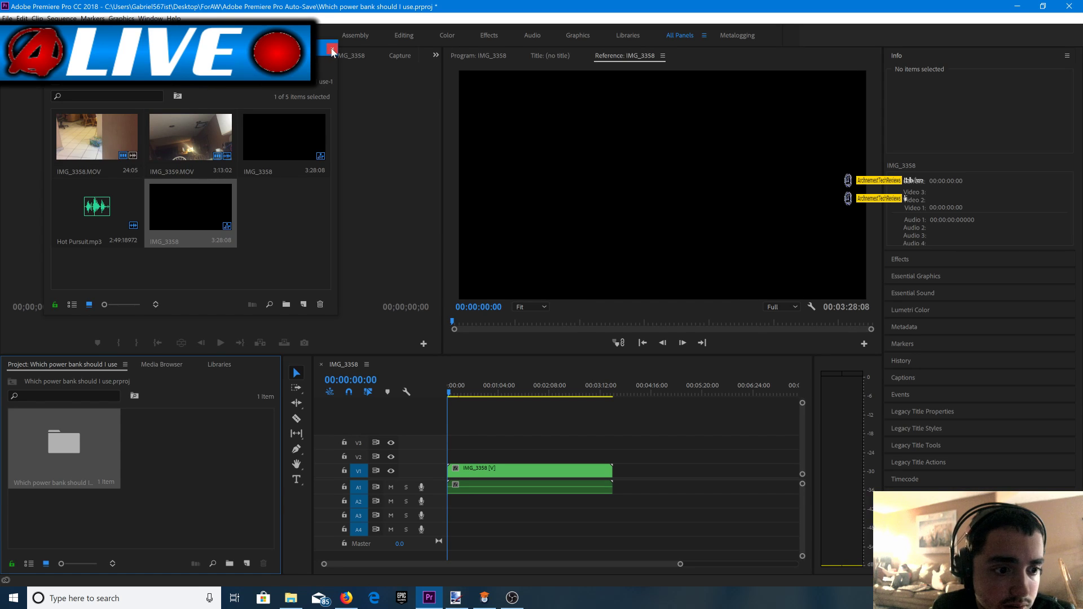
left_click(333, 53)
left_click(290, 598)
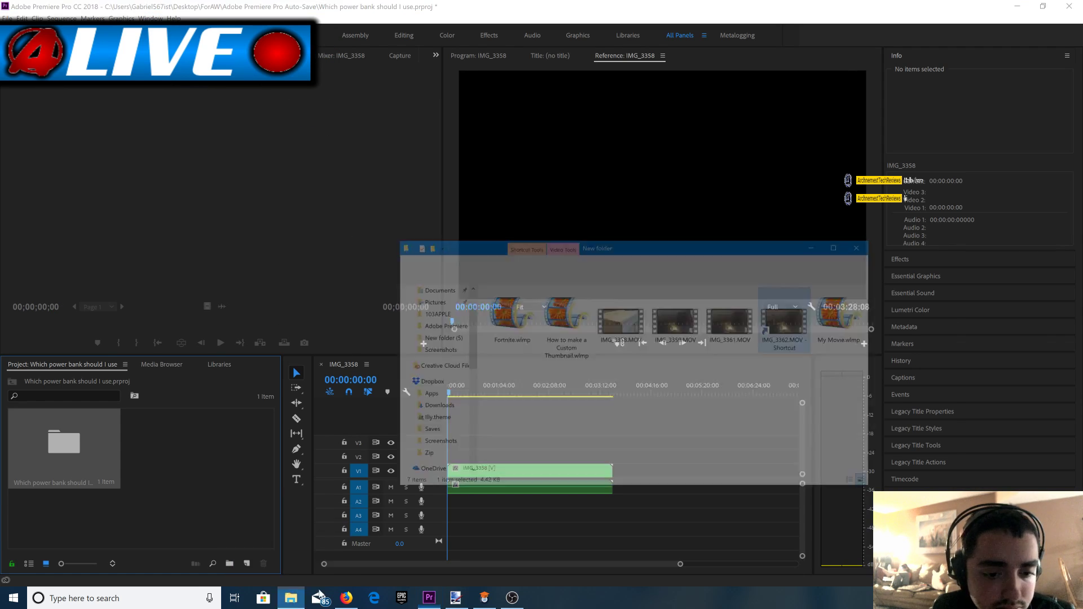
left_click_drag(847, 280, 232, 489)
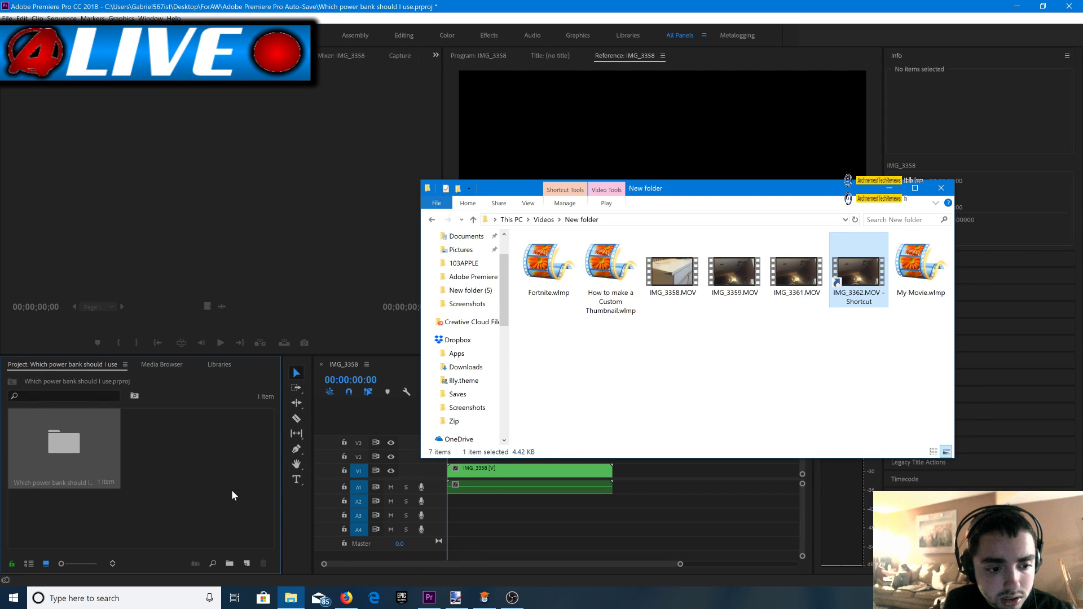
Check the clips in the nested bin of imported items in an enlarged window, and close both bin windows.
left_click(99, 429)
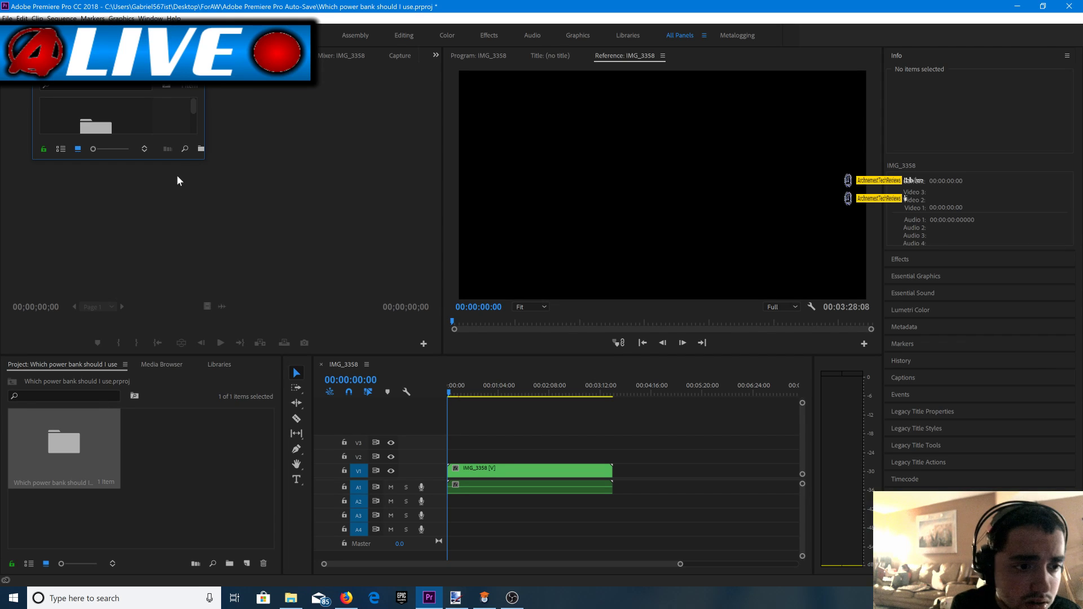
left_click_drag(204, 162, 420, 337)
double_click(116, 150)
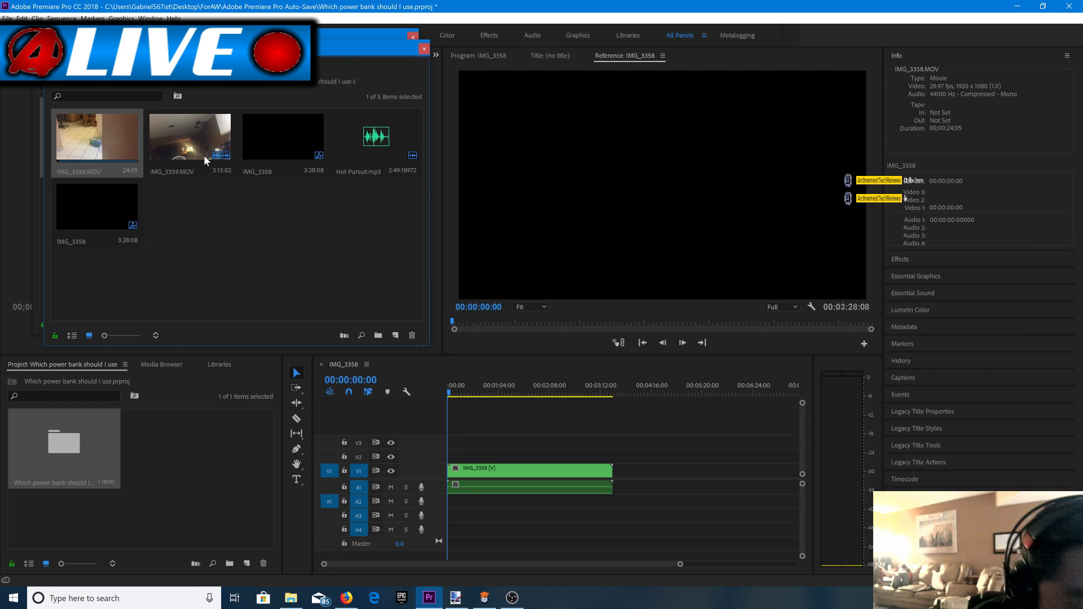
left_click(423, 50)
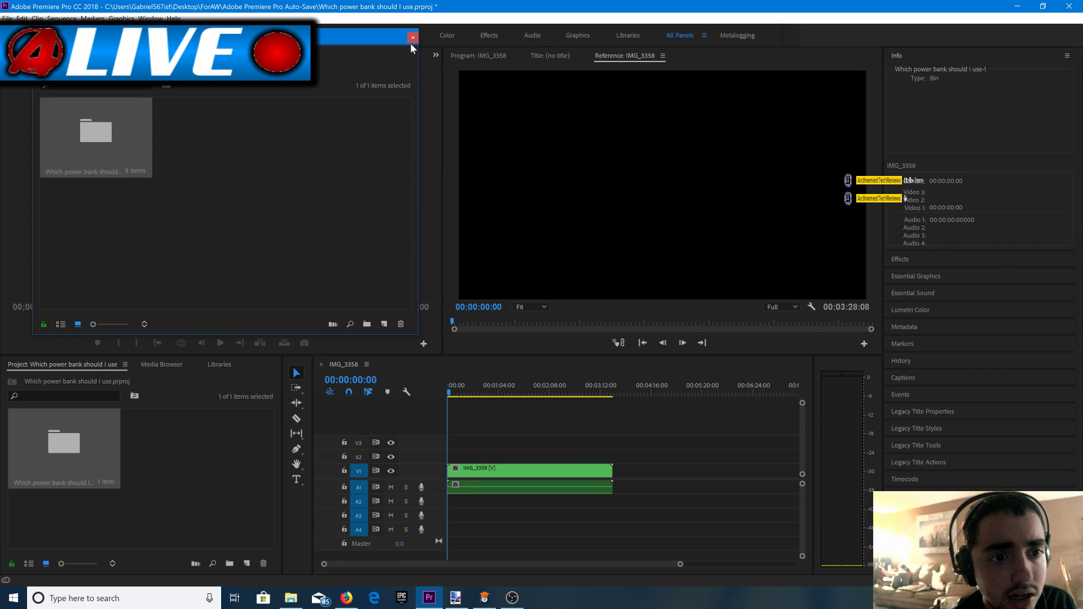
left_click(413, 37)
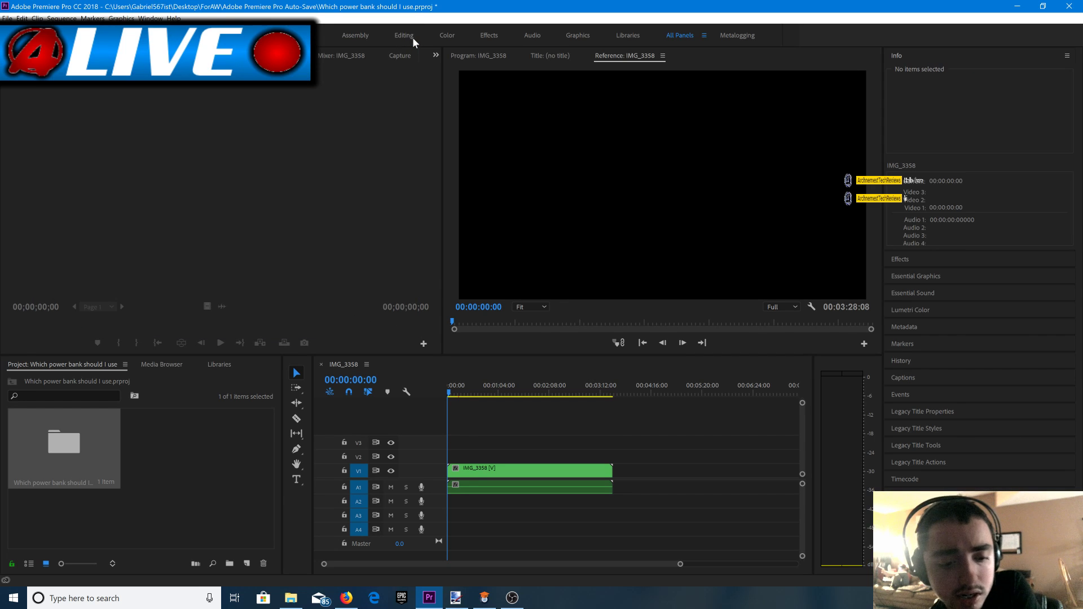
Switch to File Explorer and copy IMG_3362.MOV from the iPhone's DCIM\103APPLE folder into the Videos folder.
key("ctrl+i")
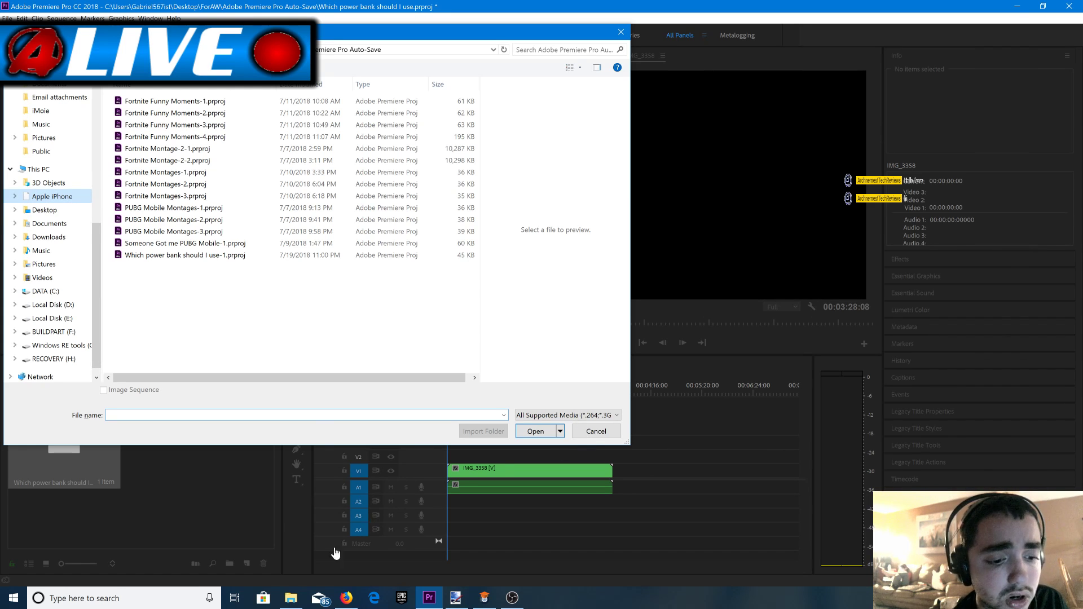
left_click(291, 598)
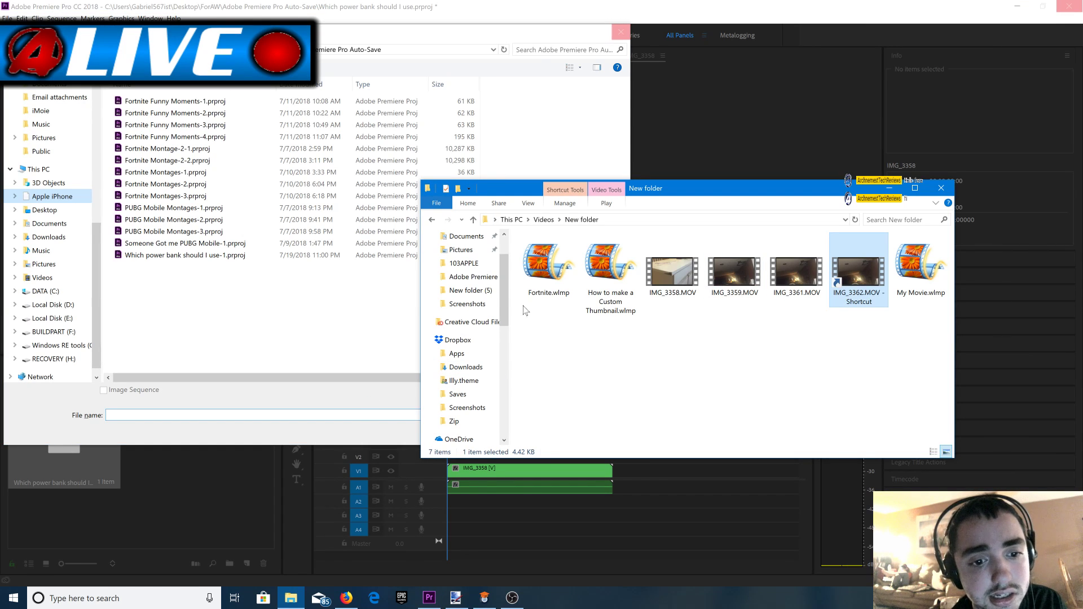
left_click_drag(500, 300, 501, 402)
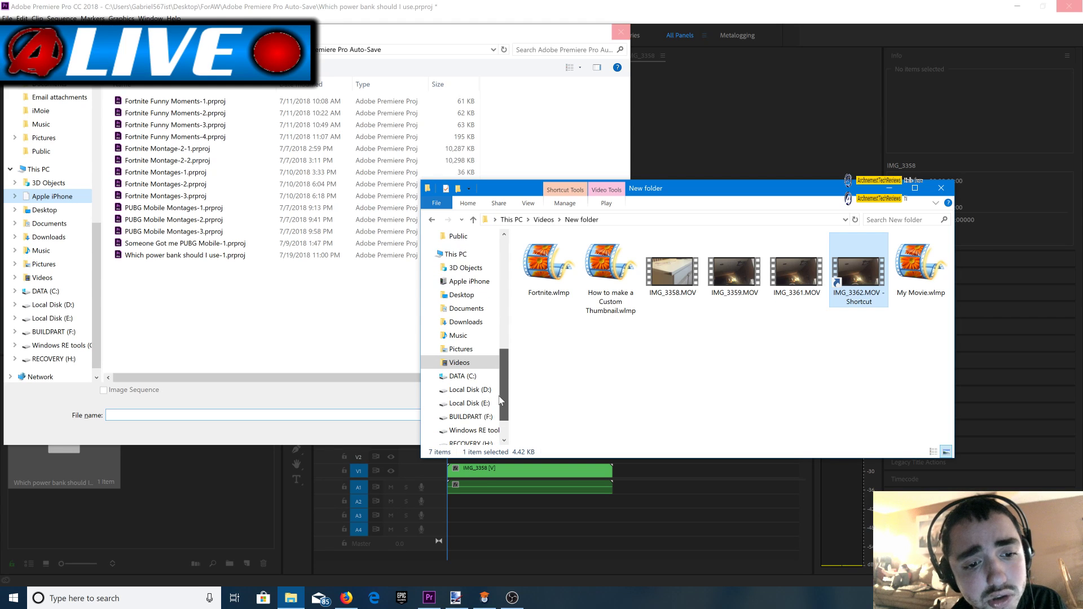
left_click(463, 281)
double_click(563, 251)
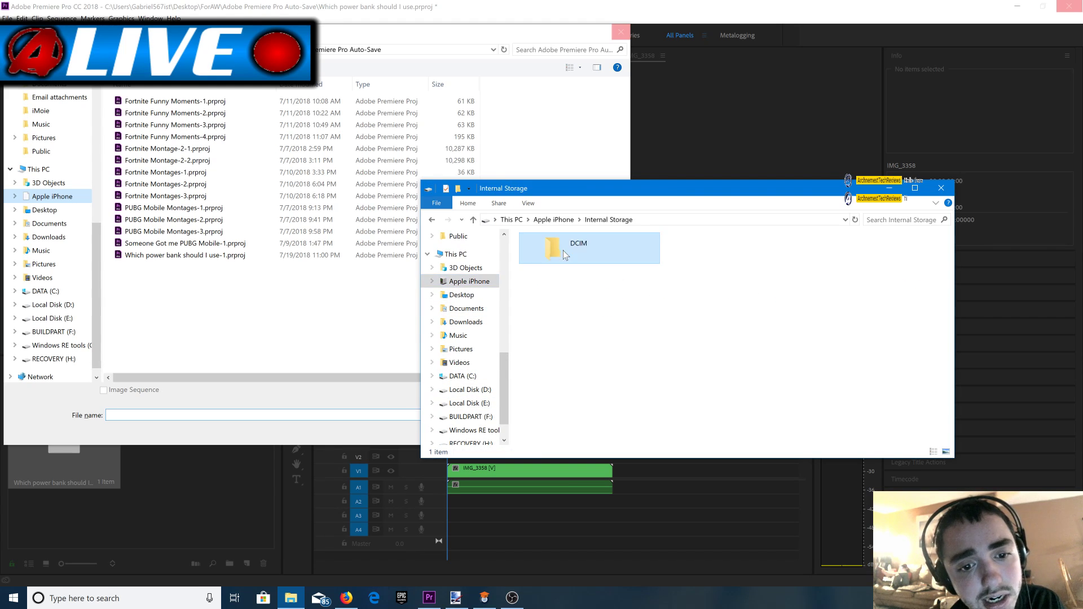
double_click(563, 250)
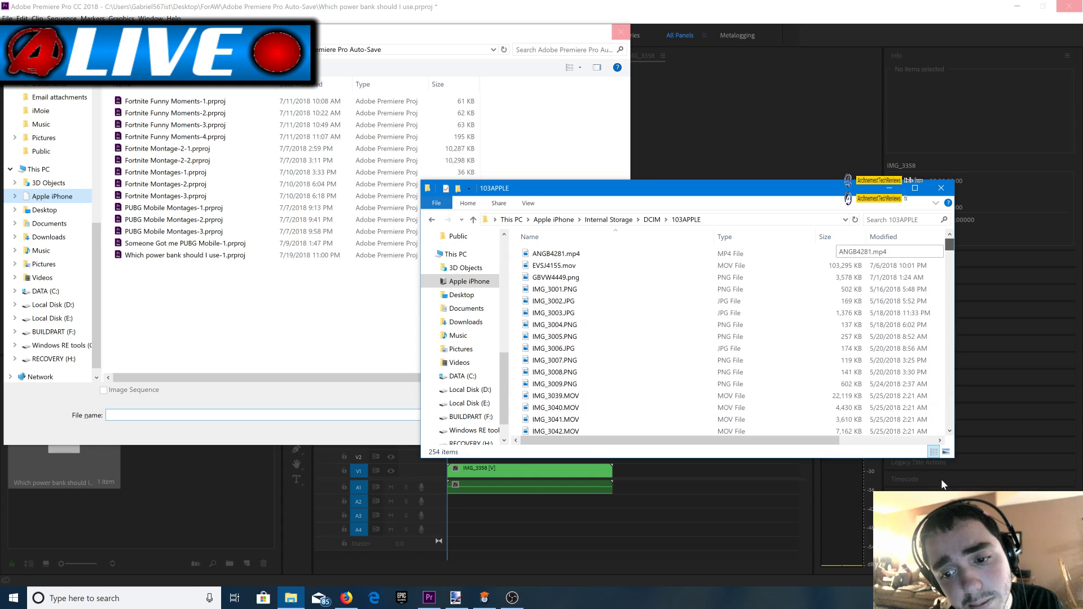
scroll(945, 450, "down", 20)
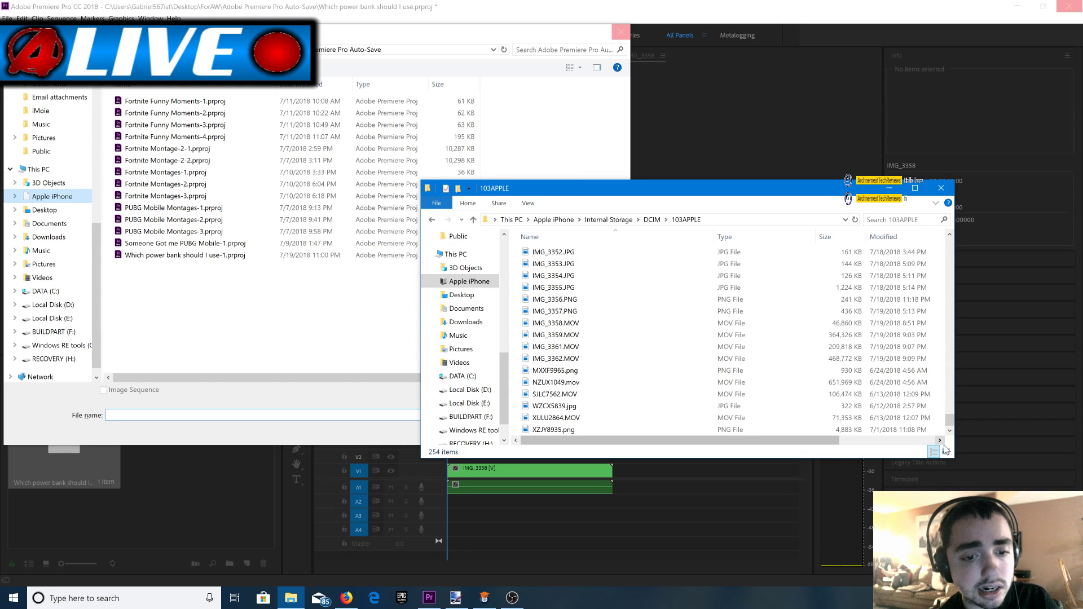
left_click(742, 356)
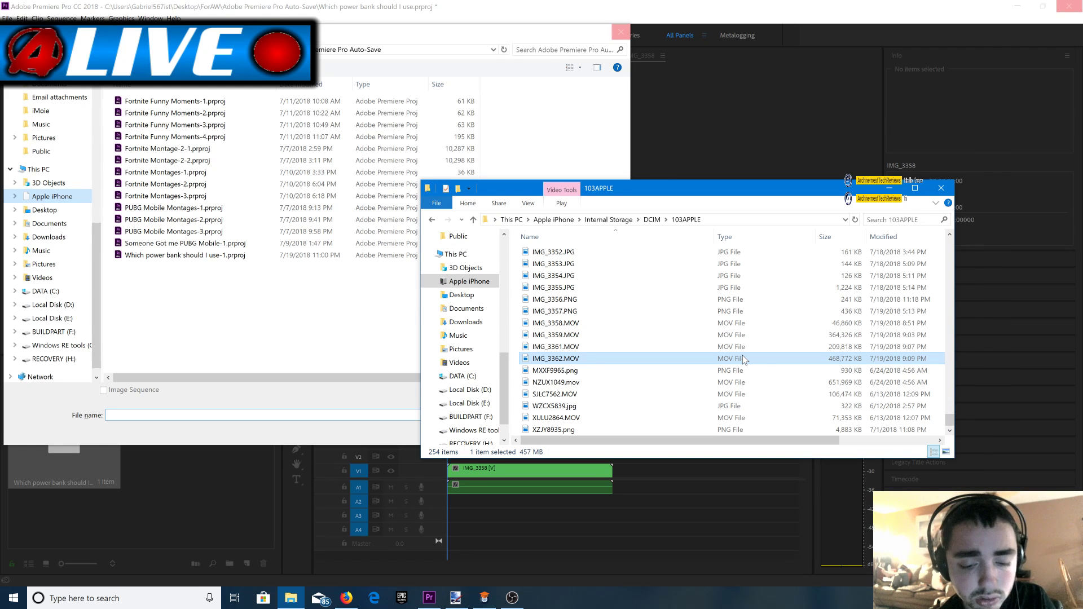
left_click(495, 363)
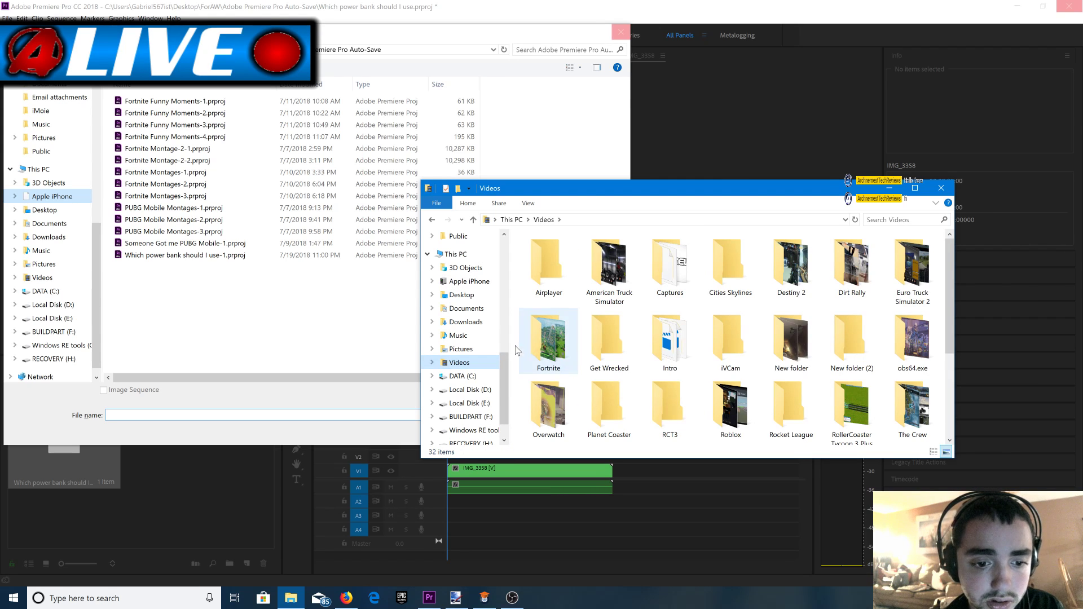
key("ctrl+v")
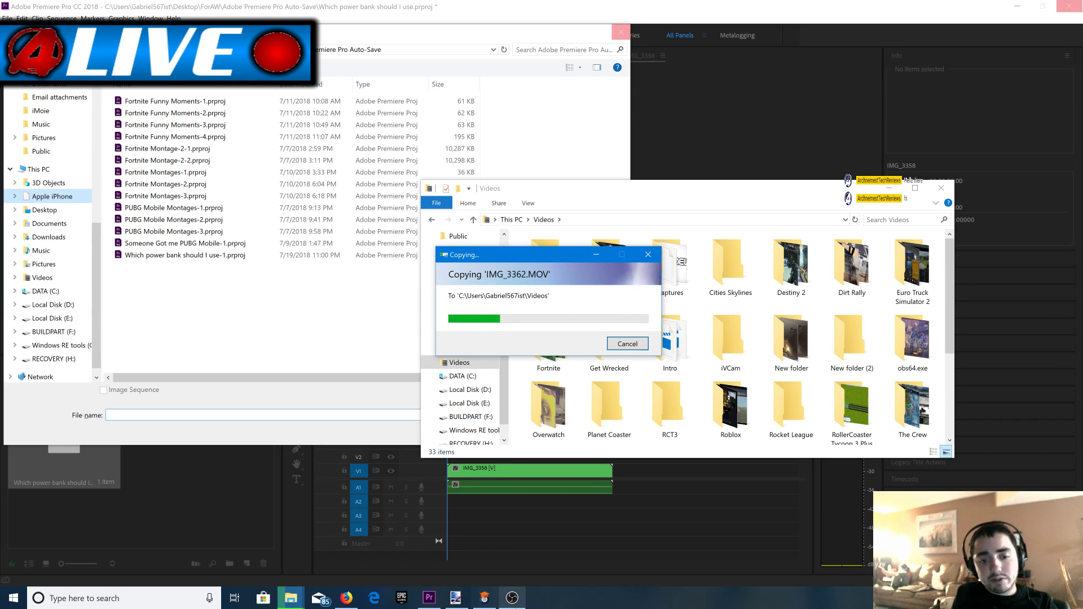
End the Adobe Premiere Pro CC 2018 task in Task Manager and relaunch Premiere Pro.
right_click(551, 598)
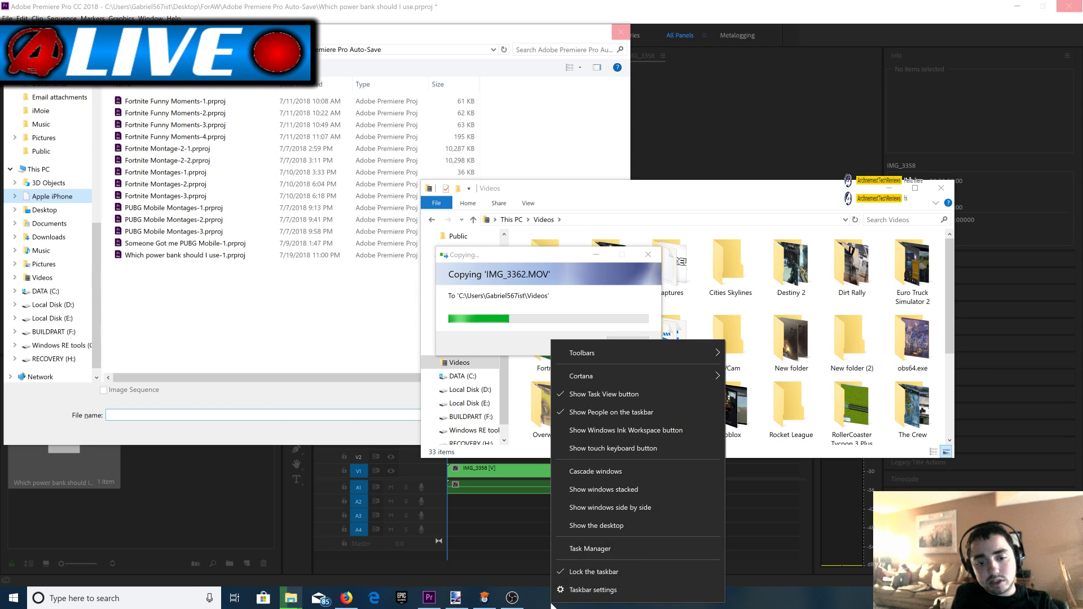
left_click(566, 542)
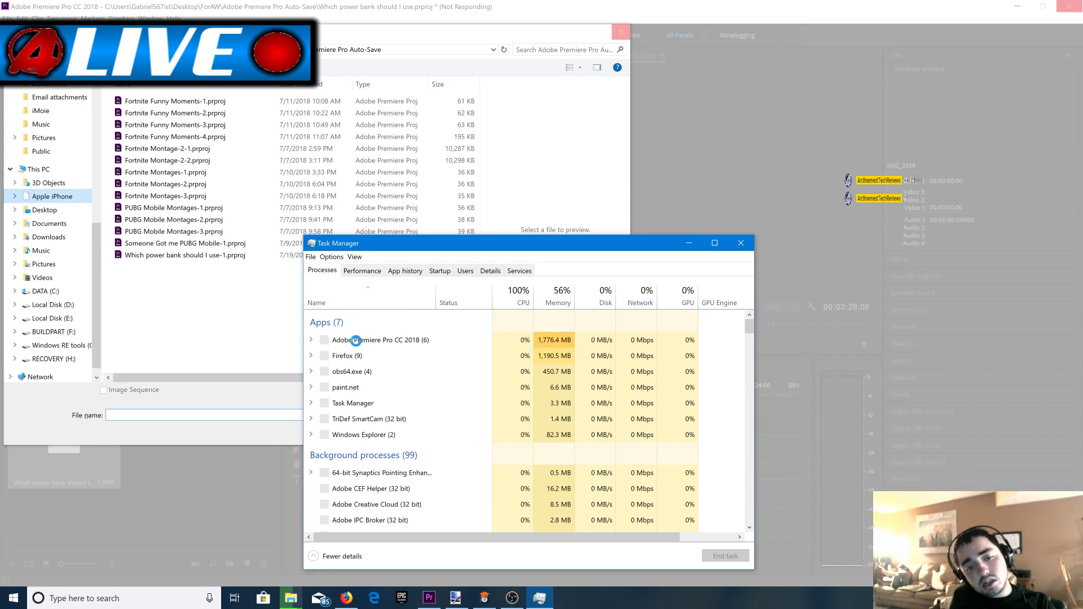
left_click(357, 340)
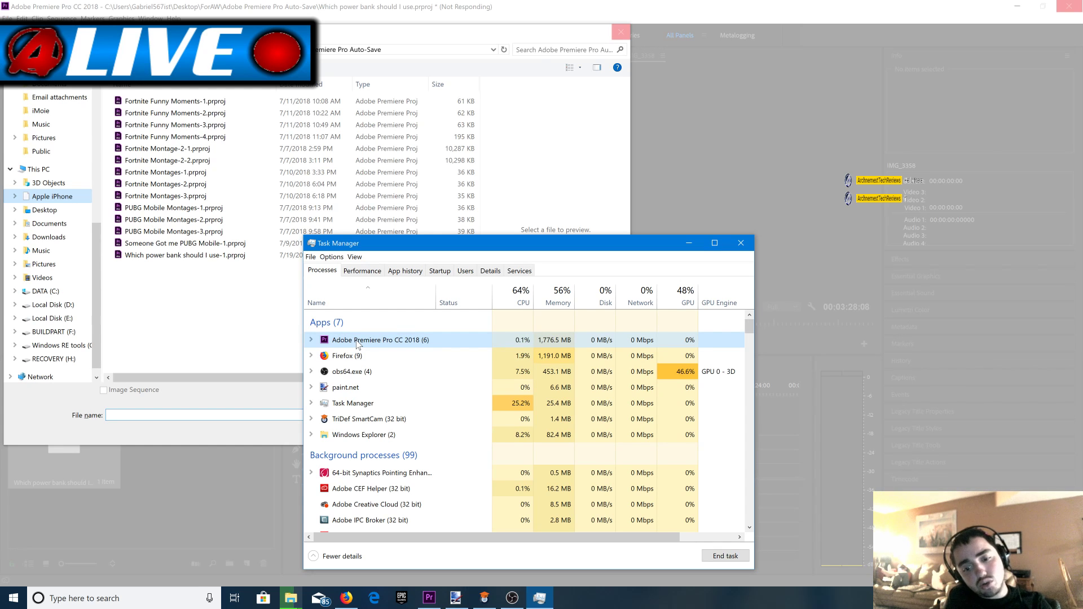
key("Delete")
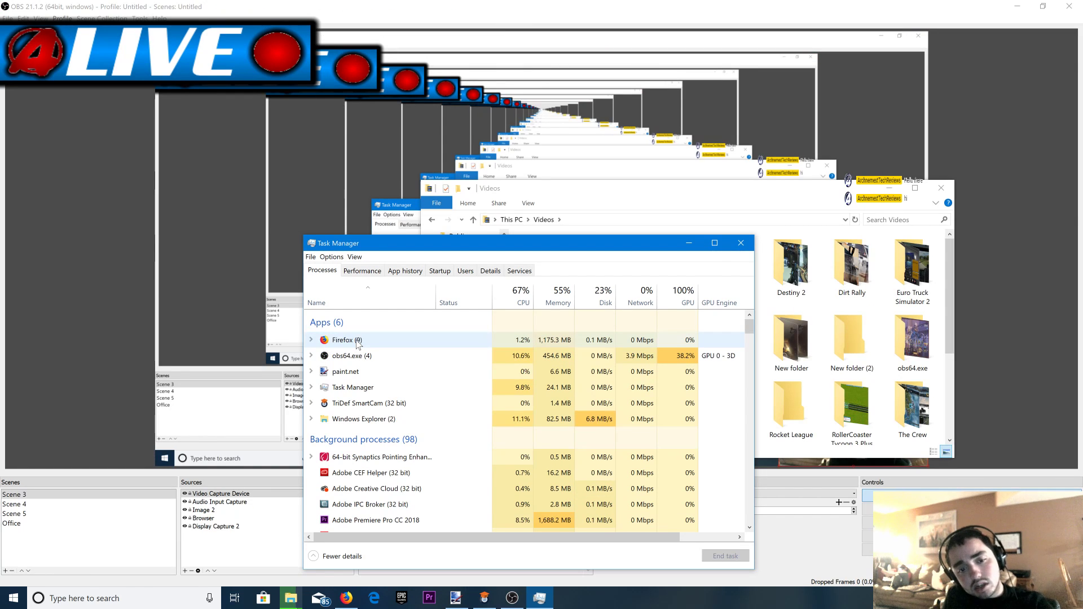
left_click(731, 243)
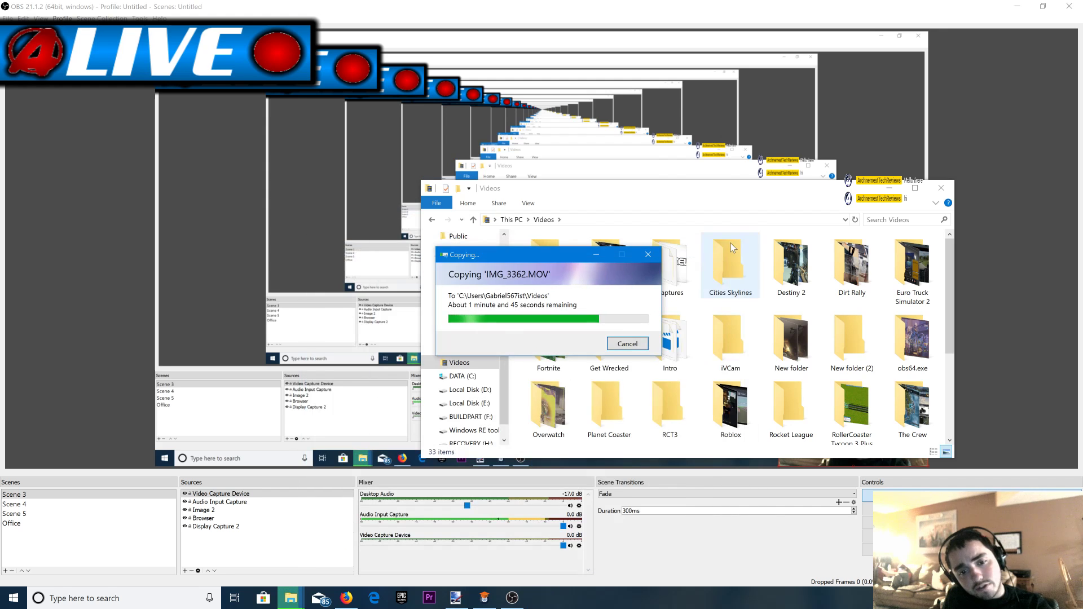
left_click(423, 600)
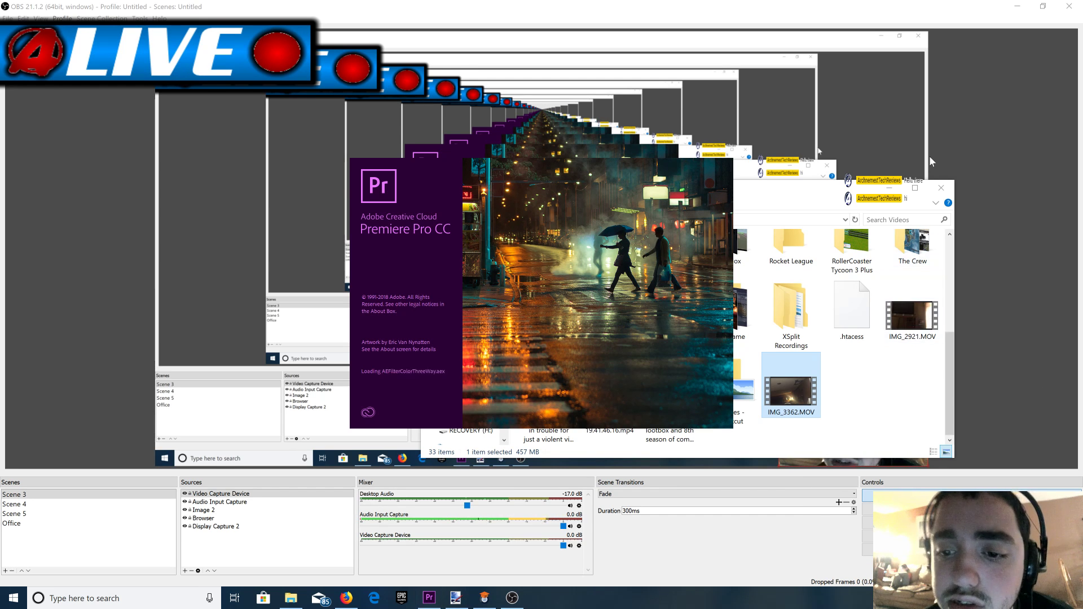
Close the File Explorer window, switch to Firefox and close the incompetech Music Search page.
left_click(942, 184)
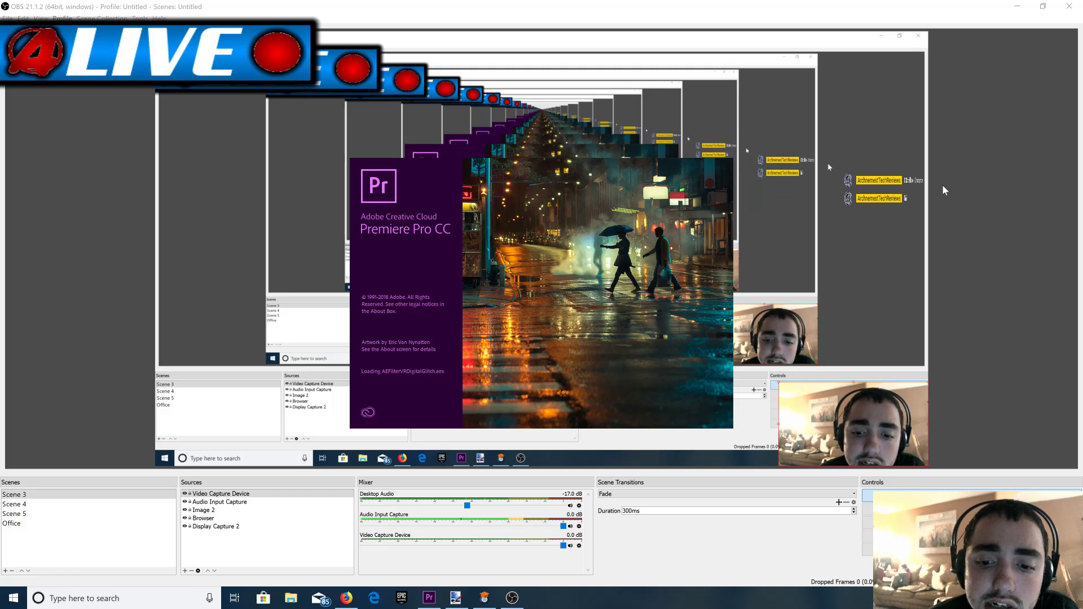
left_click(967, 195)
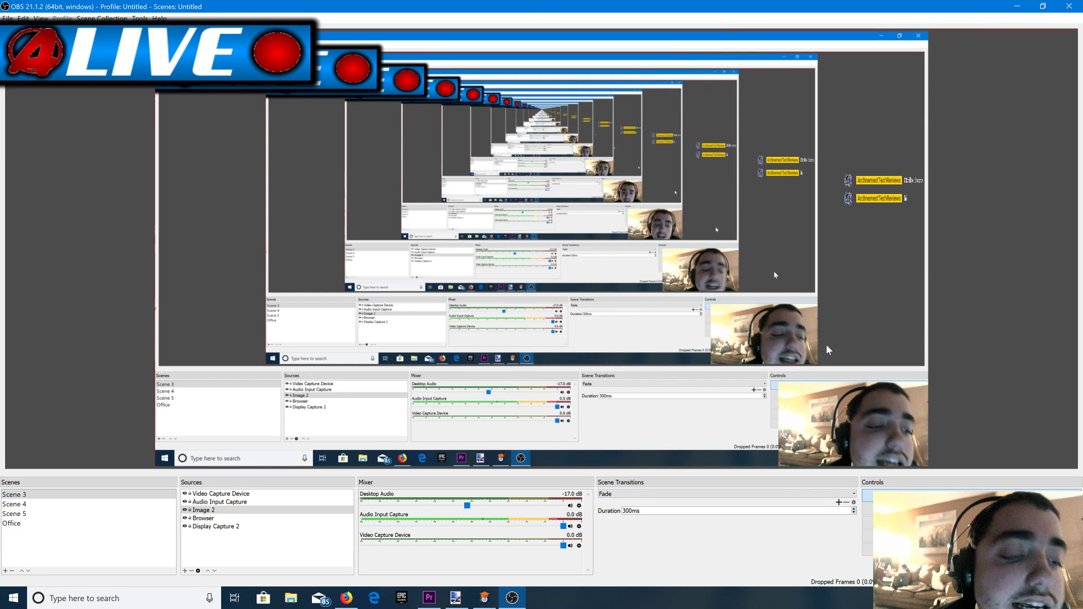
left_click(356, 600)
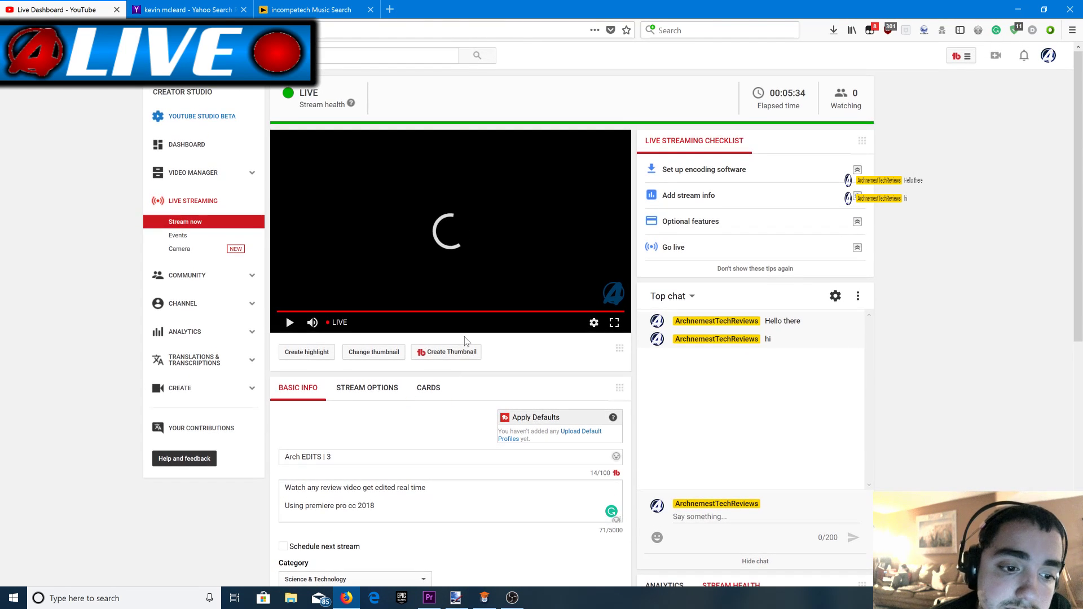
scroll(466, 356, "down", 1)
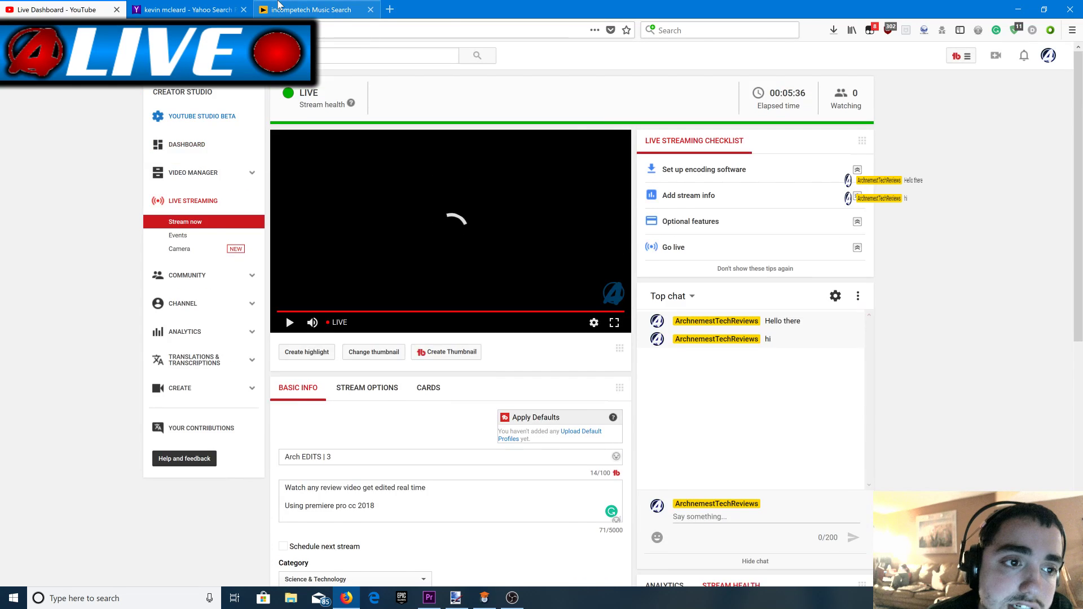
left_click(361, 7)
left_click(371, 10)
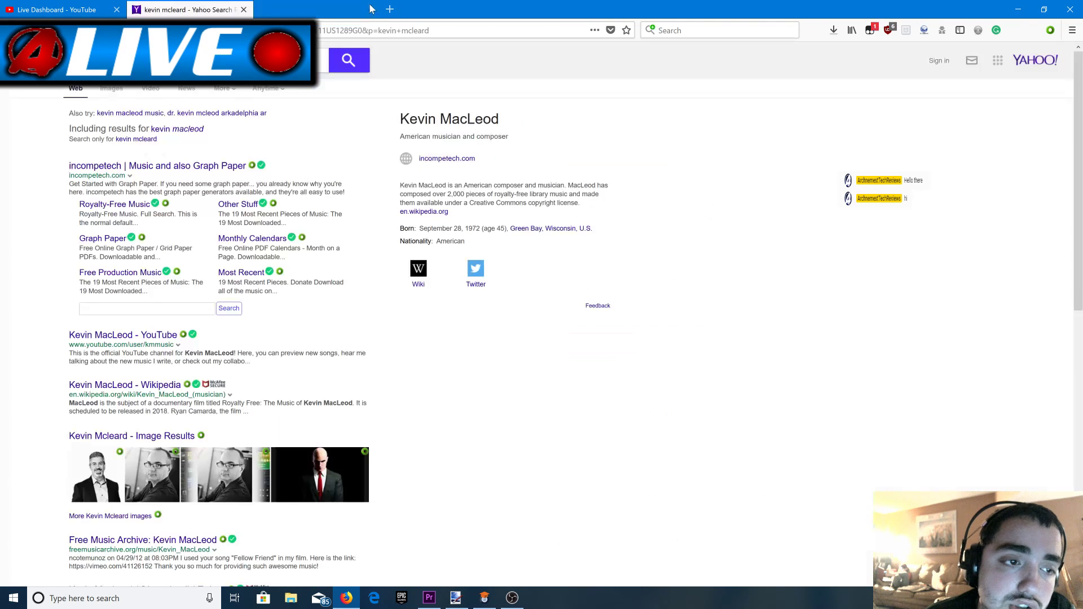
Open the ArchnemestTechReviews YouTube channel in a new browser tab and look through its uploads.
left_click(263, 9)
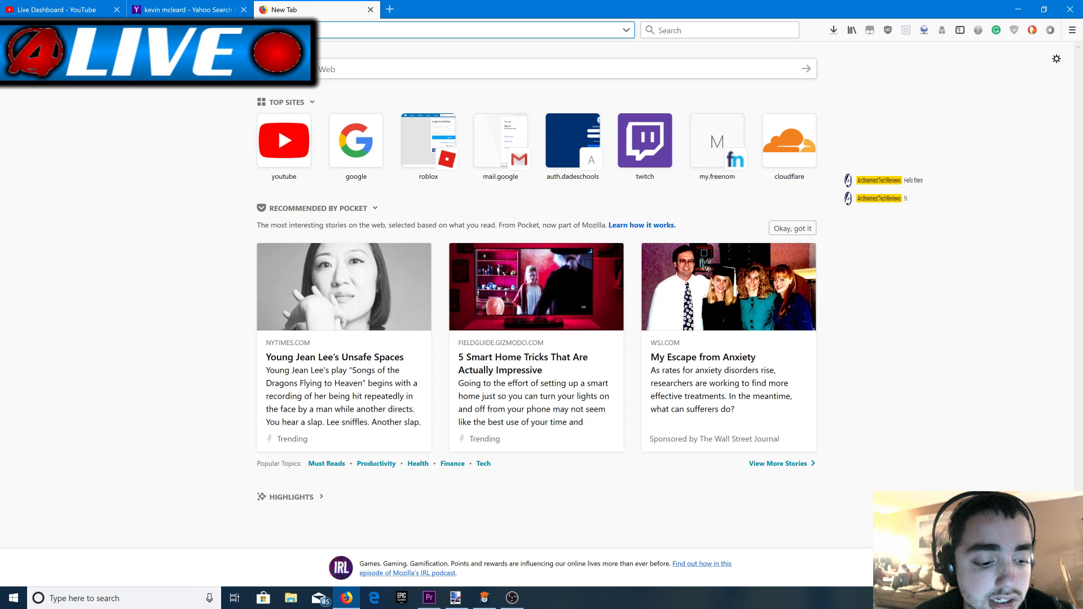
type("ar")
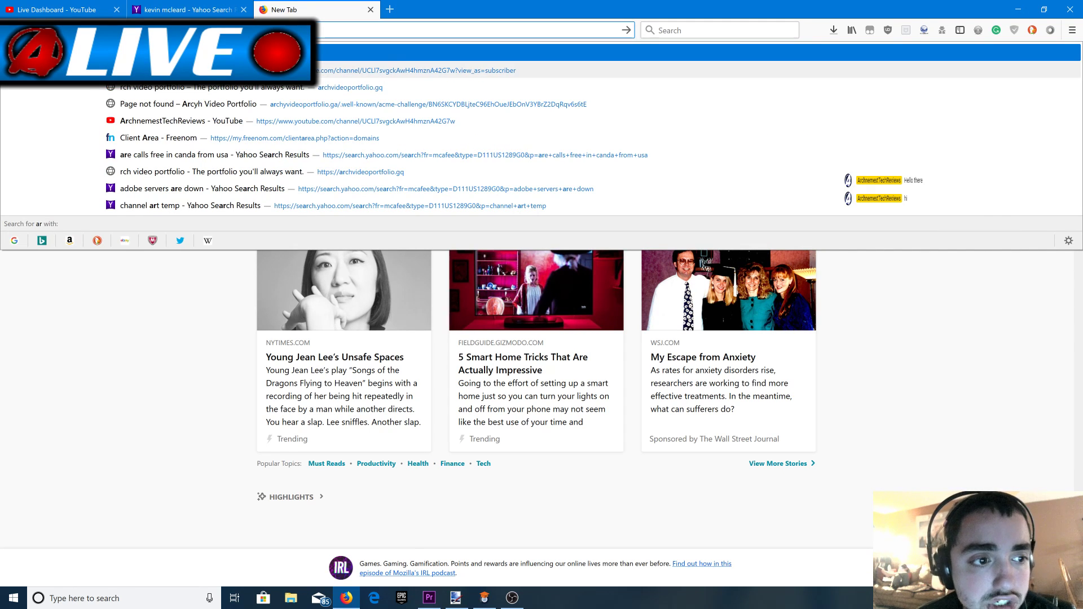
key("Return")
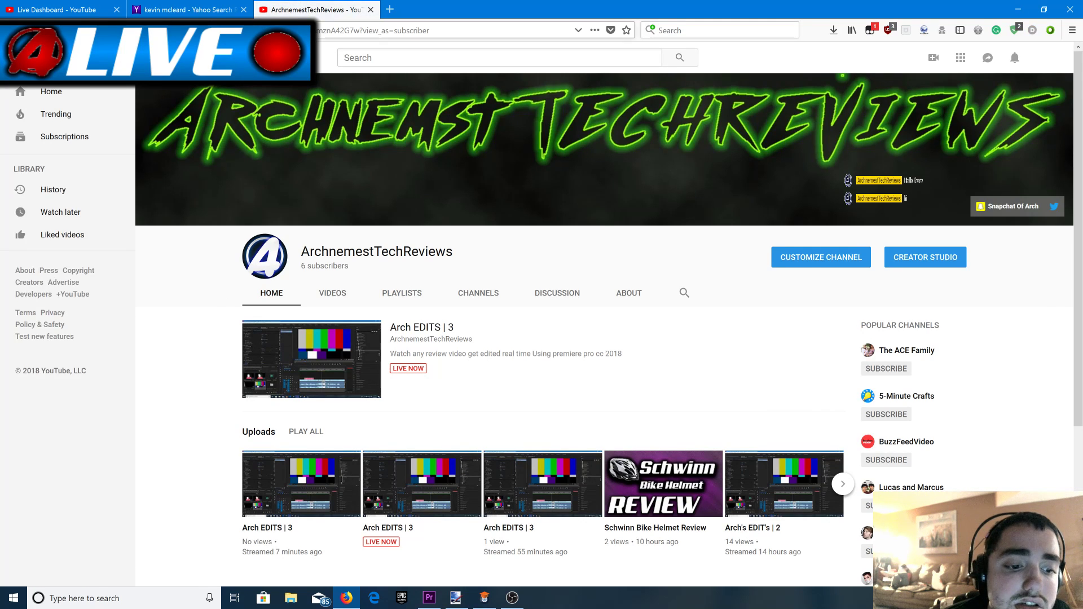
scroll(235, 131, "down", 3)
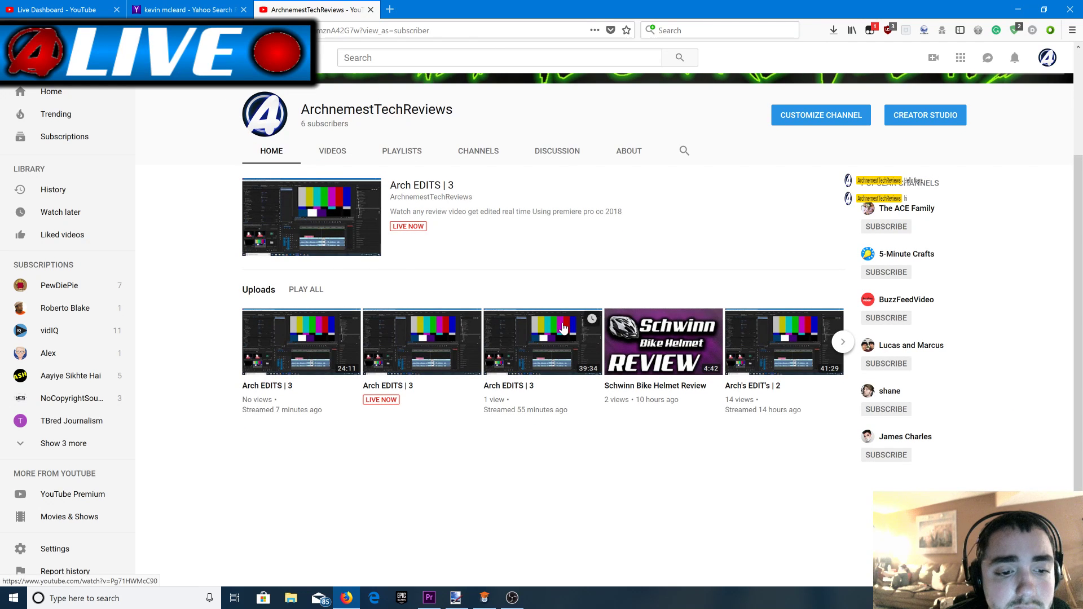
scroll(553, 322, "up", 1)
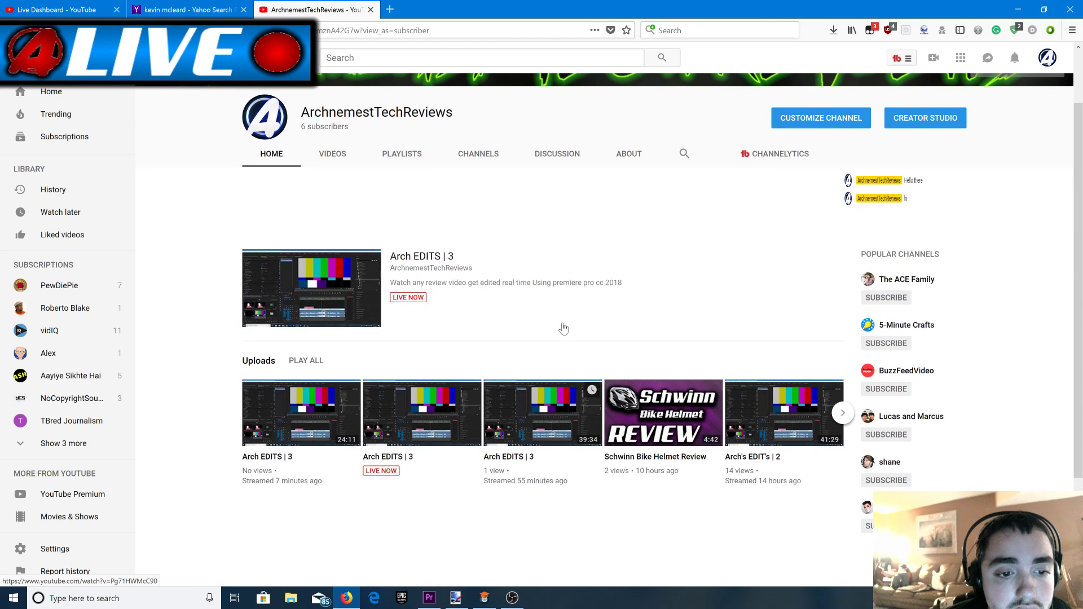
scroll(543, 316, "up", 1)
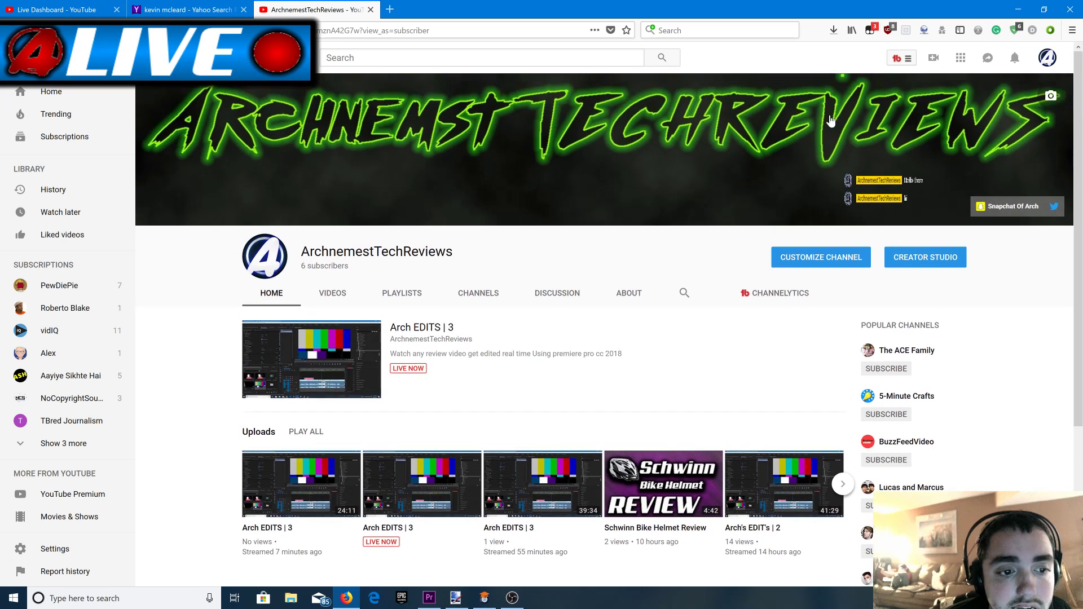
Reload the channel page through the My channel option of the YouTube account.
left_click(1047, 61)
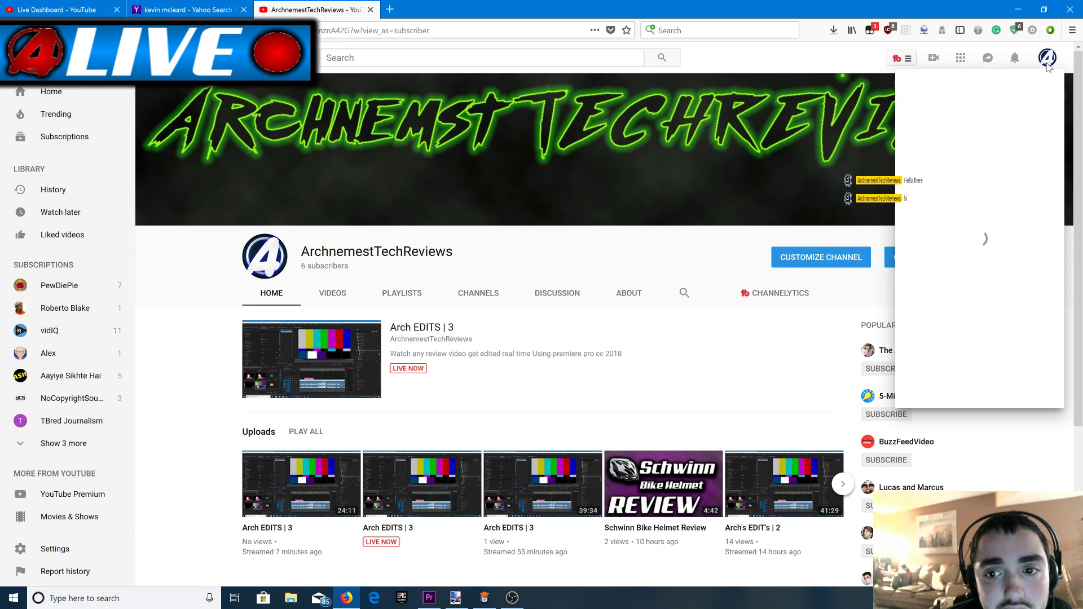
left_click(971, 125)
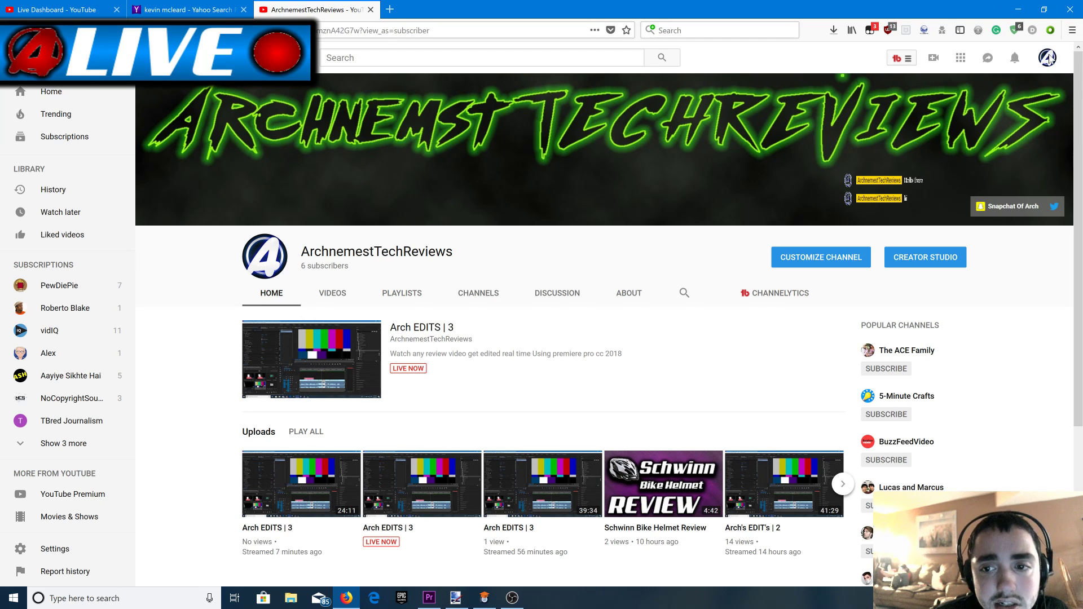
left_click(1048, 57)
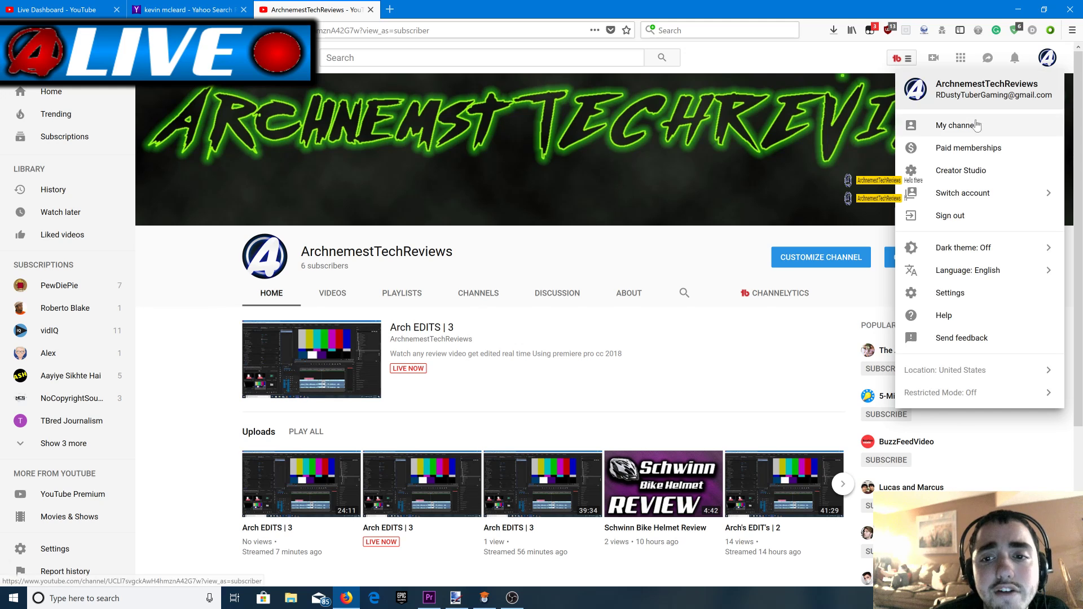
left_click(977, 125)
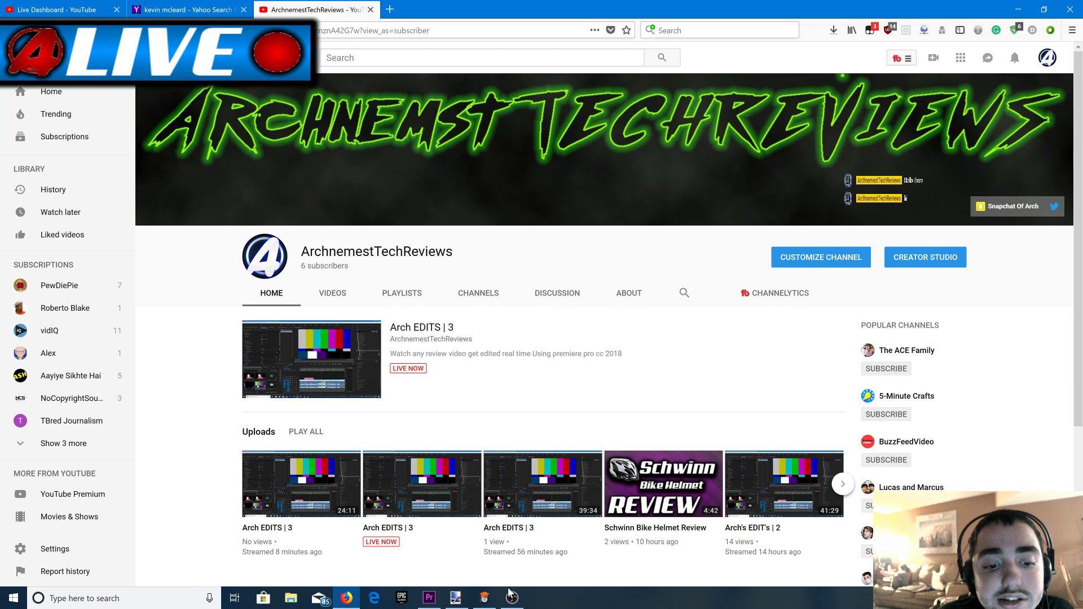
Check the startup progress of Premiere Pro, glancing at OBS, and return to Firefox.
left_click(430, 603)
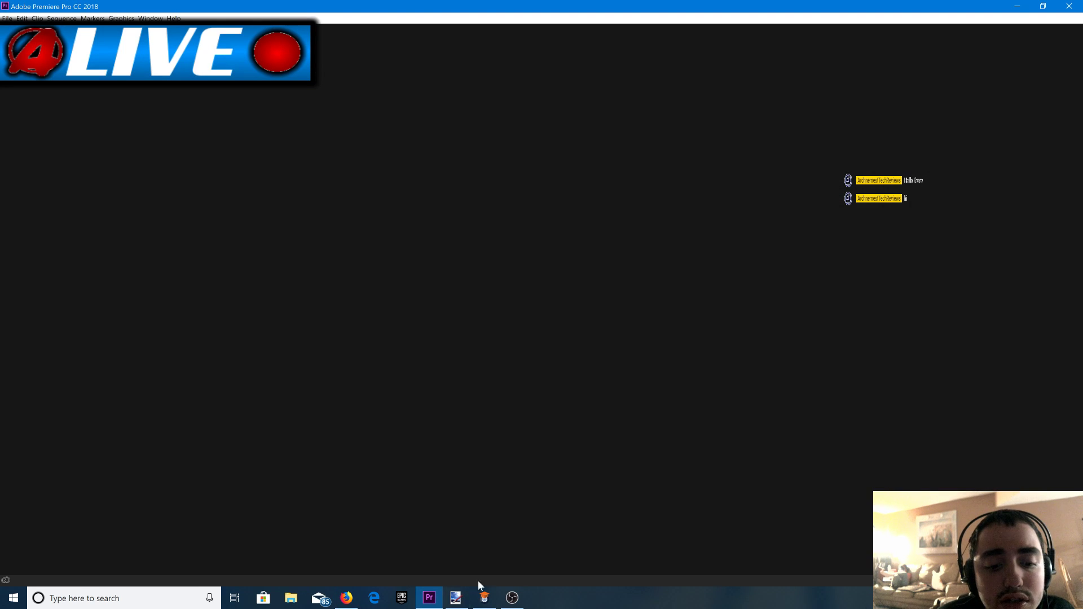
left_click(512, 598)
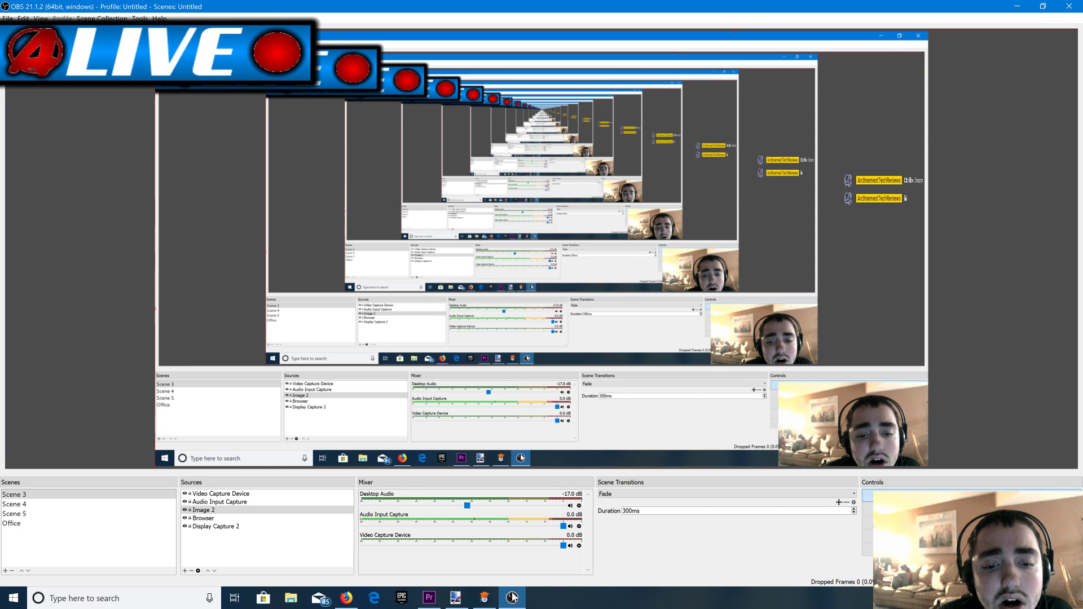
left_click(429, 599)
left_click(429, 599)
left_click(429, 599)
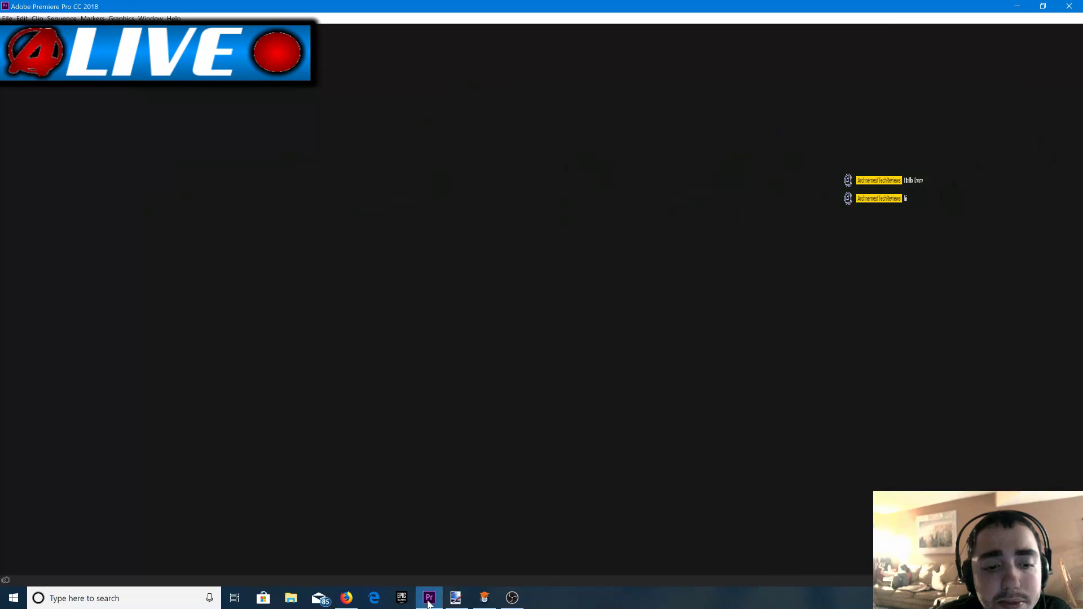
left_click(429, 600)
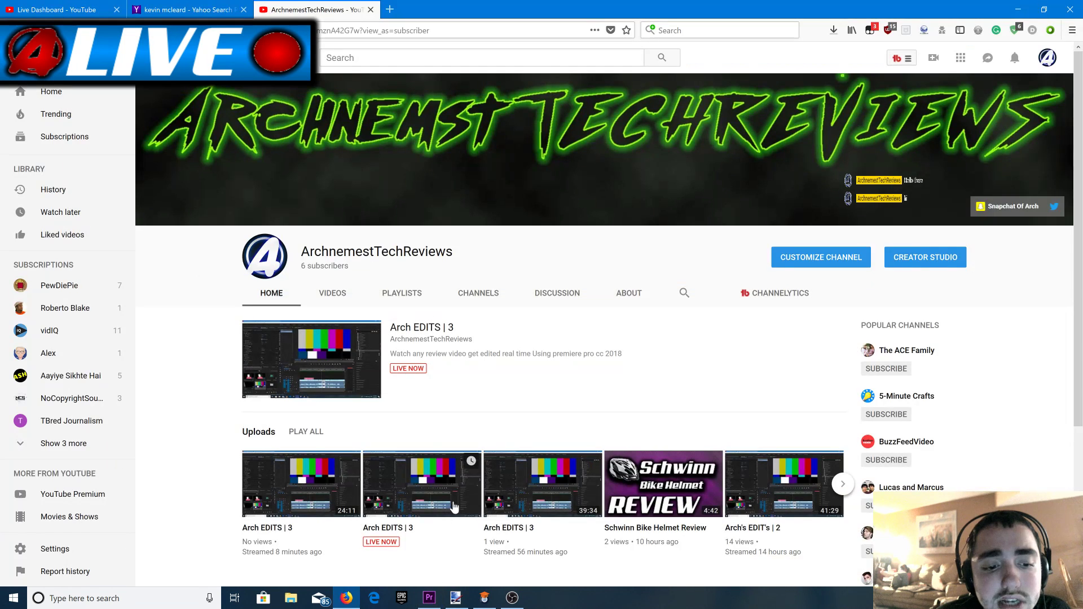
Play the 39:34 long Arch EDITS | 3 stream recording and skip to about 28:27.
left_click(550, 486)
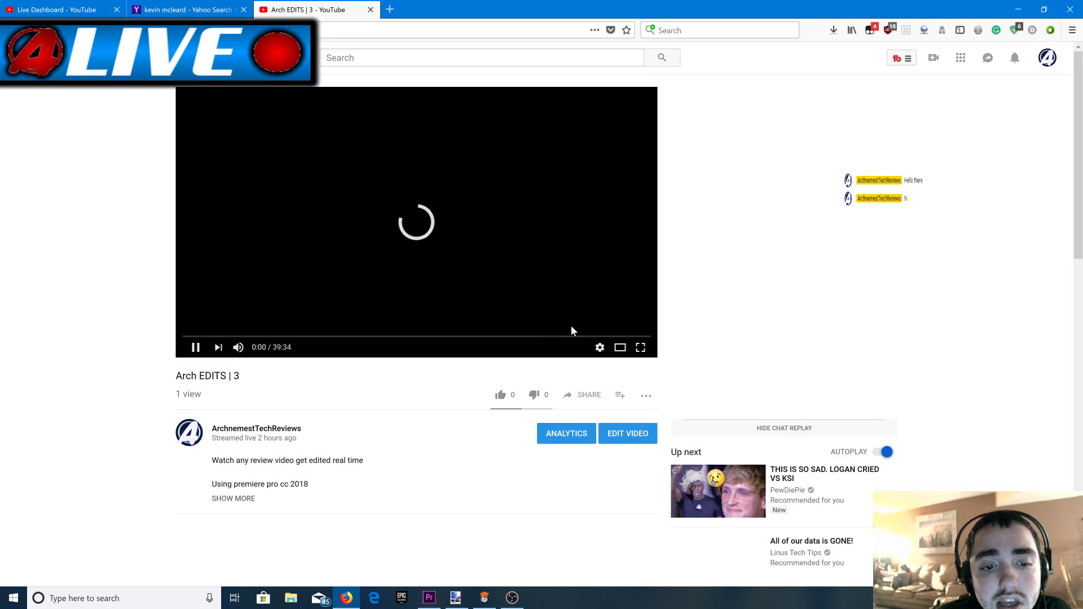
left_click(519, 337)
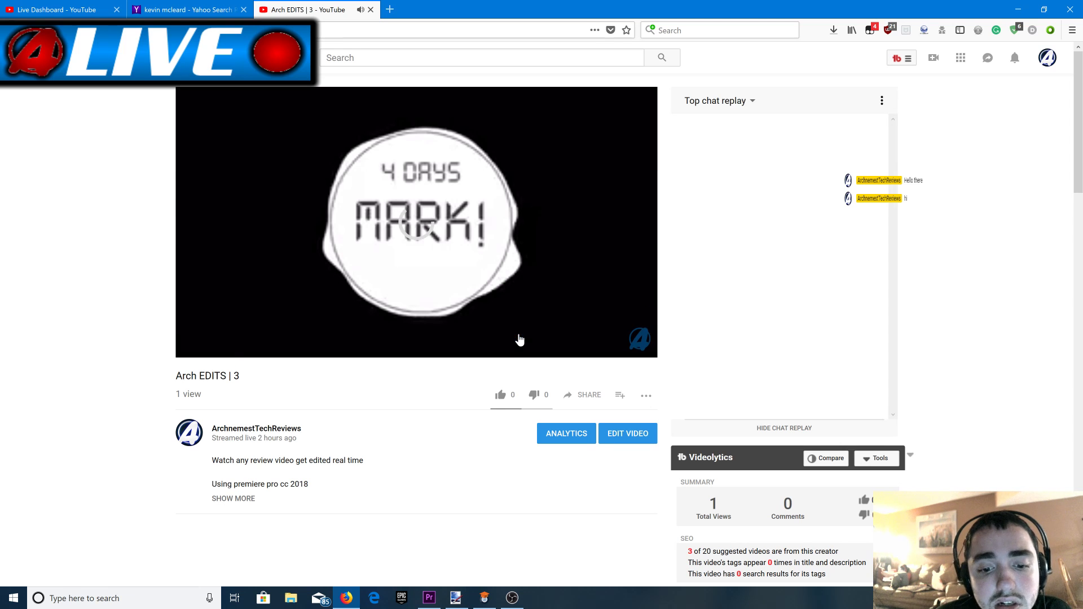
scroll(519, 338, "down", 2)
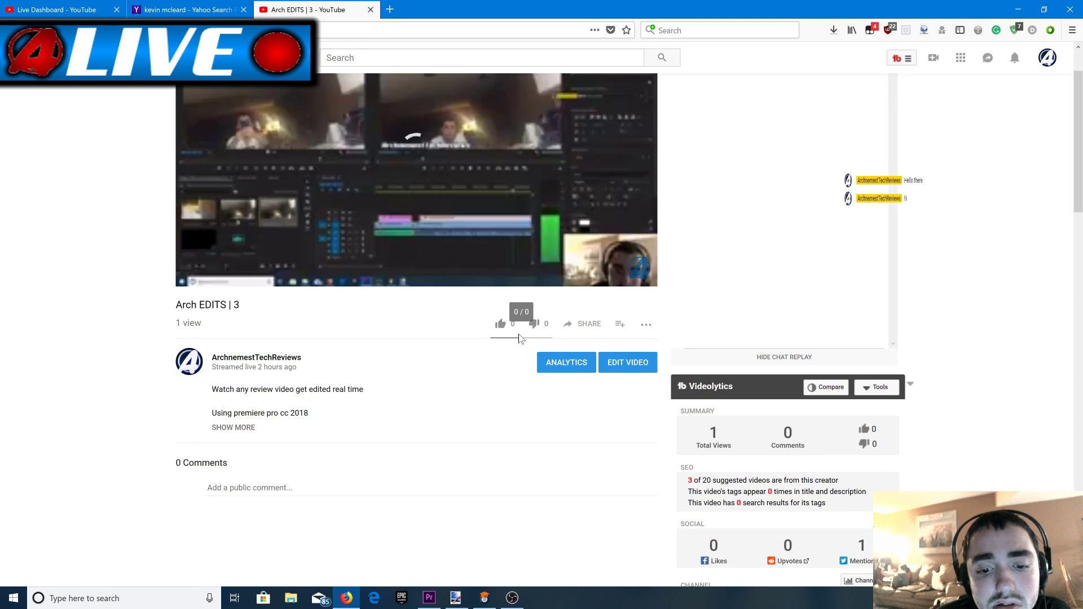
scroll(519, 339, "up", 2)
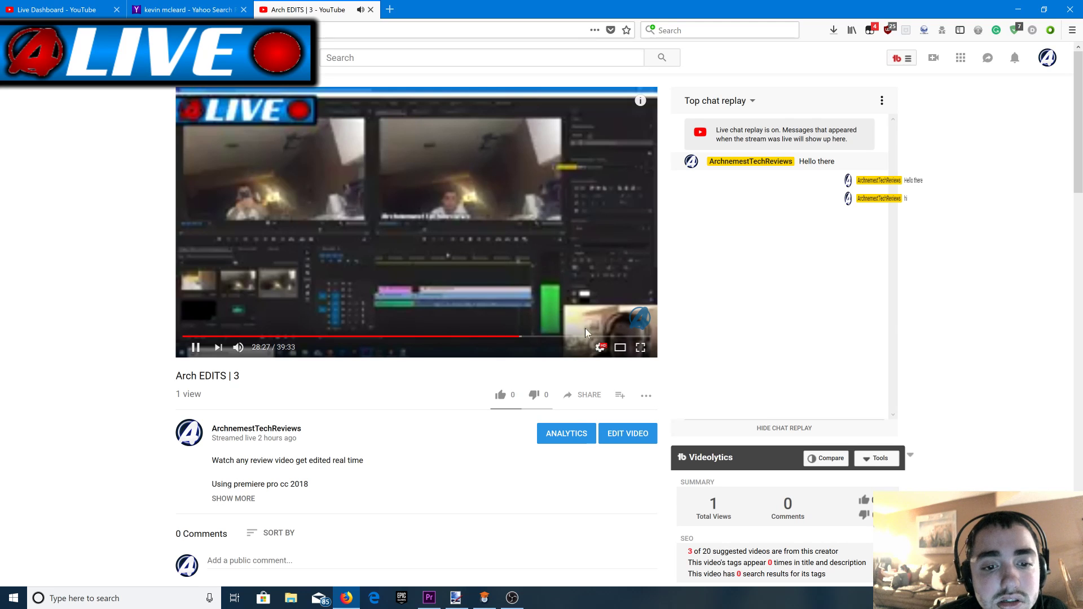
Change the playback quality of the stream recording and pause it at 28:32 to examine the earlier edit.
left_click(602, 348)
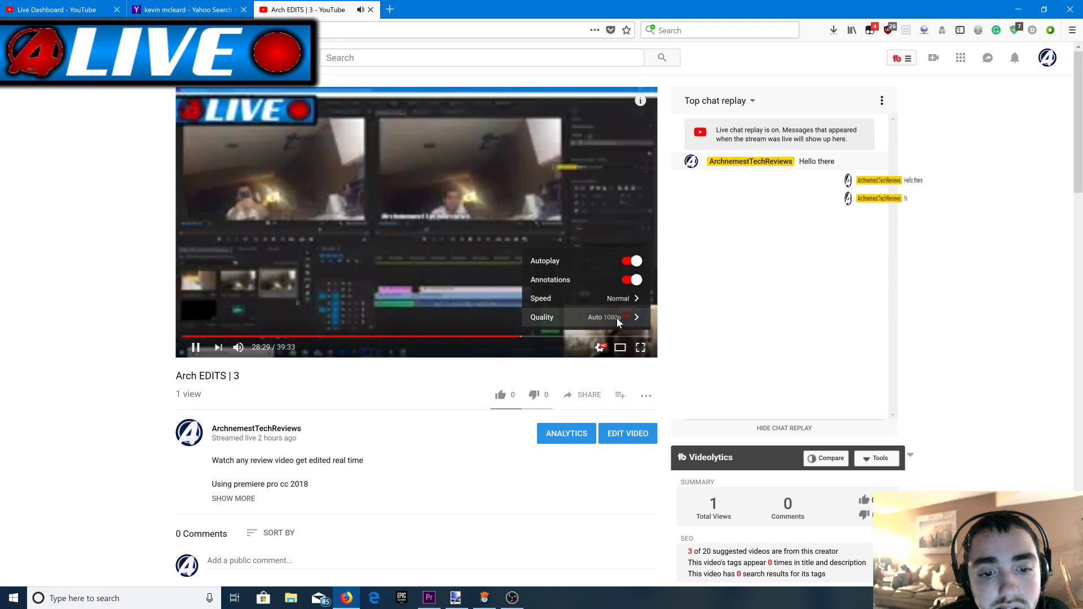
left_click(617, 317)
left_click(627, 217)
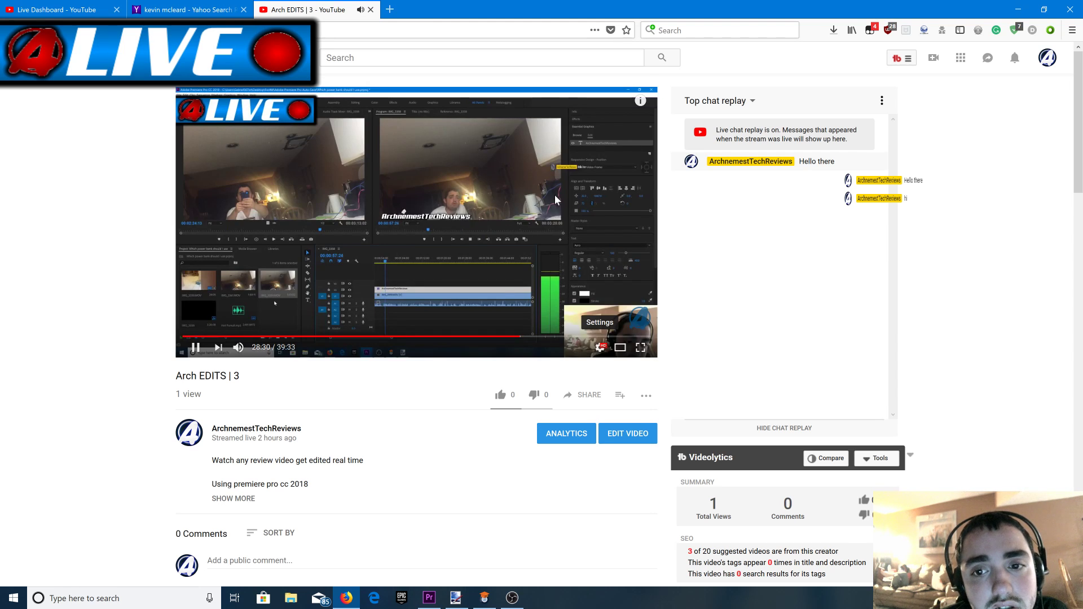
left_click(533, 221)
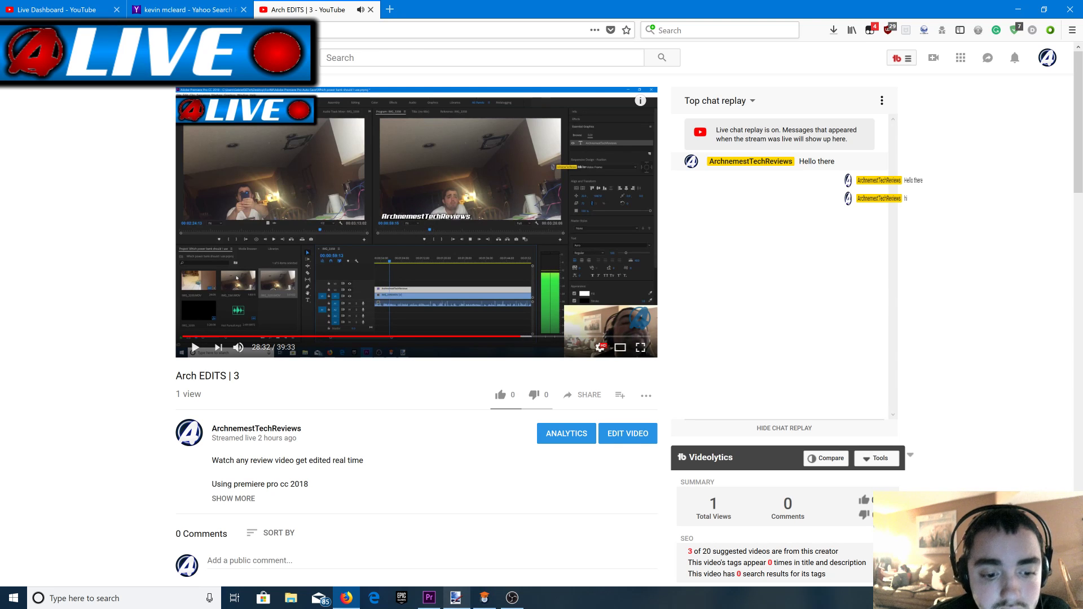
Check the Premiere Pro window for loading progress twice, expanding the stream recording's description in Firefox in between.
left_click(429, 597)
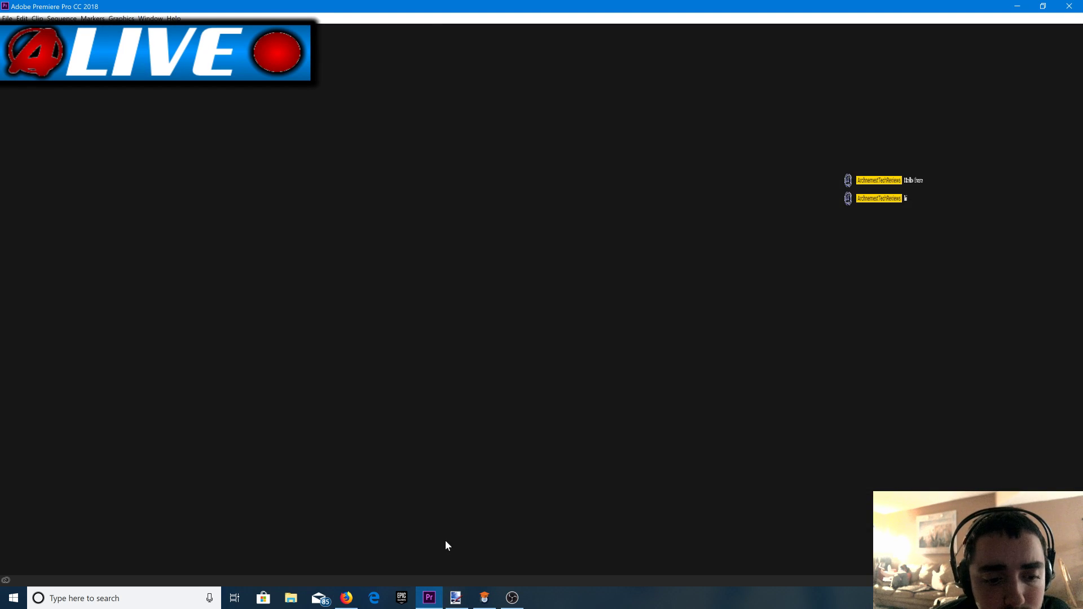
left_click(355, 599)
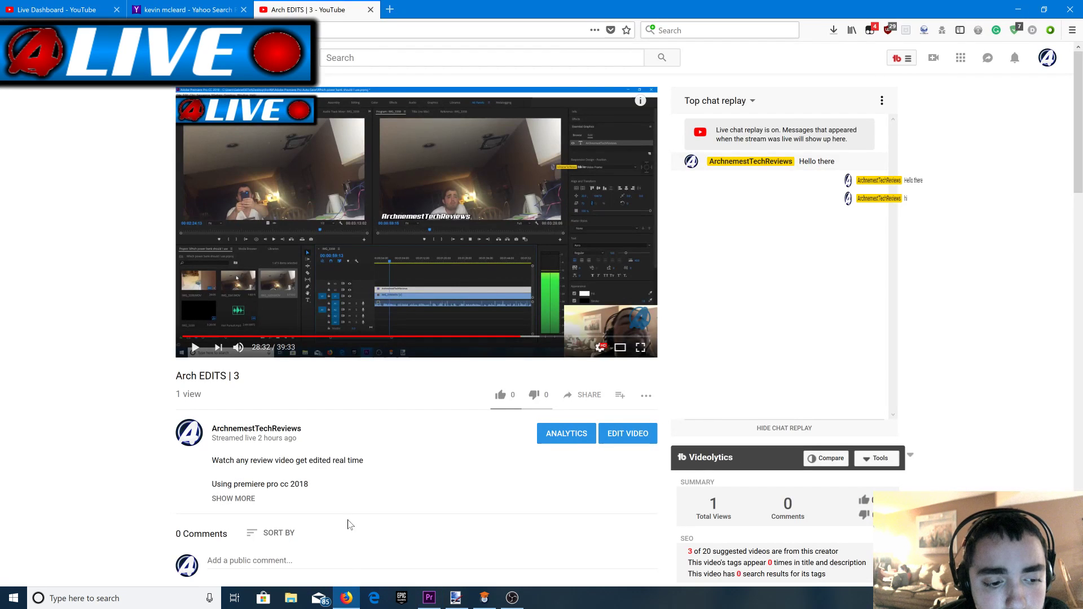
scroll(339, 497, "down", 1)
left_click(238, 429)
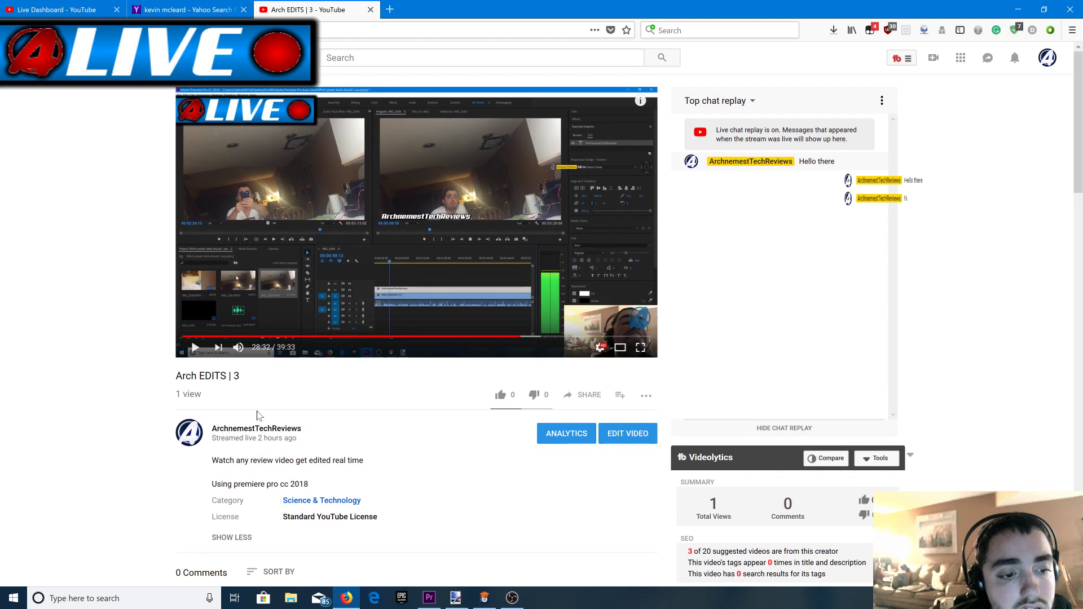
left_click(430, 599)
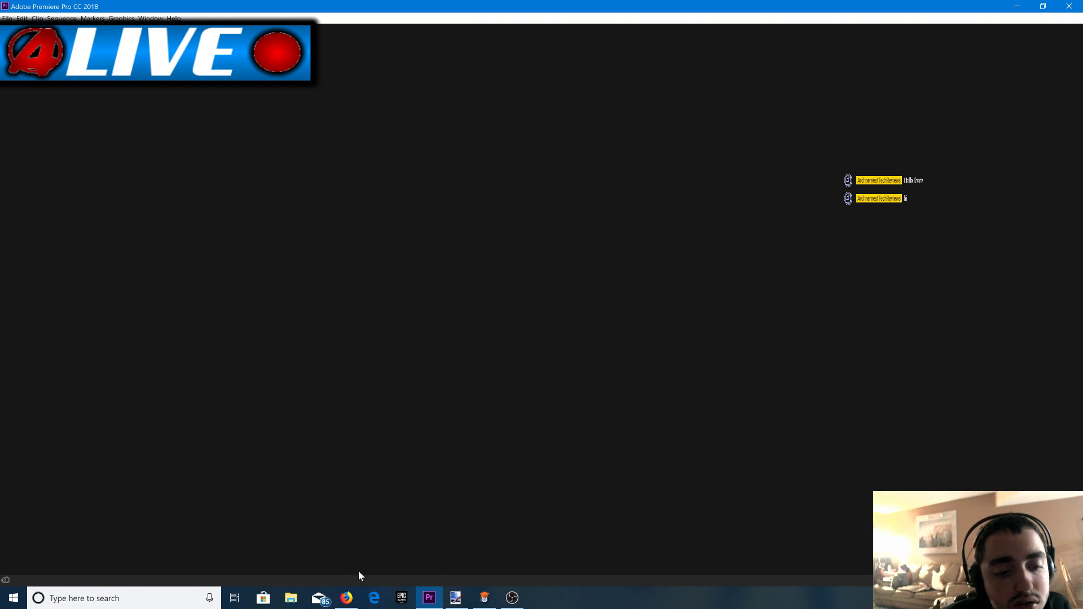
left_click(346, 597)
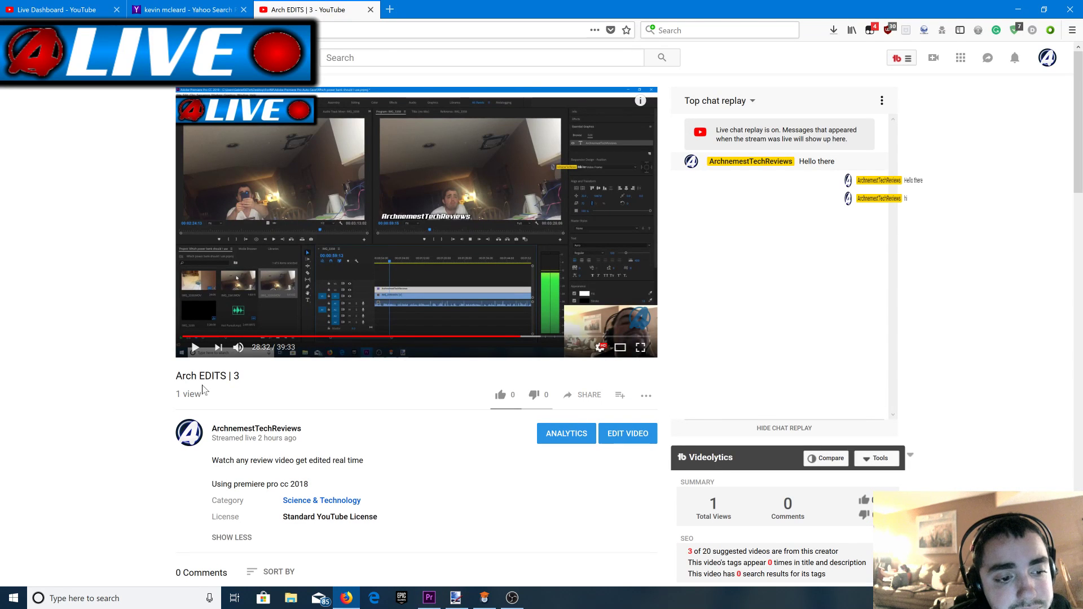
Open the channel's current live Arch EDITS | 3 stream, and return to the Live Dashboard, declining to save the password.
left_click(228, 428)
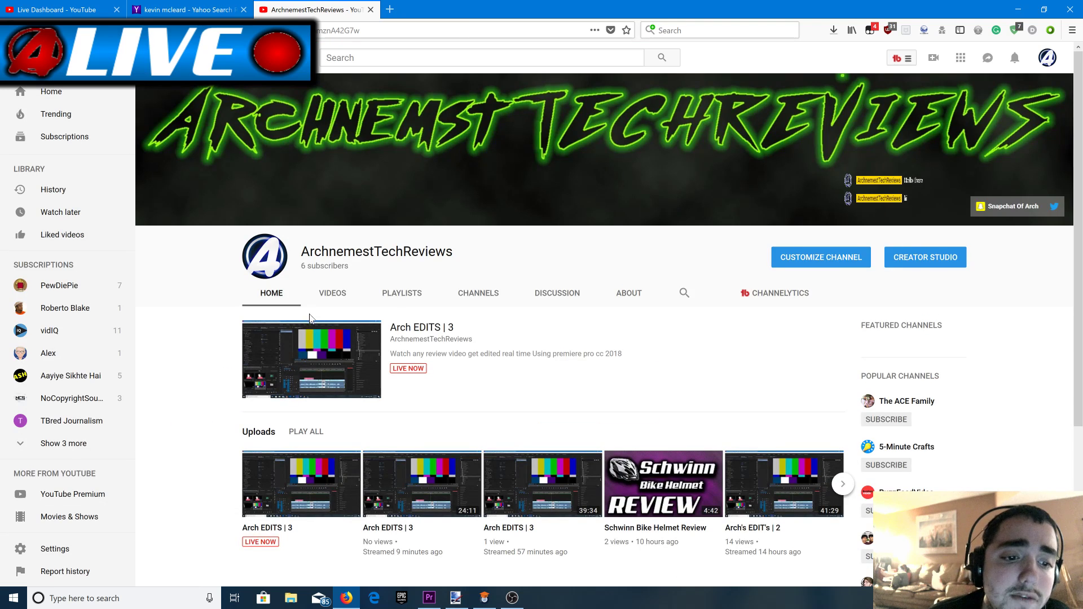
left_click(410, 327)
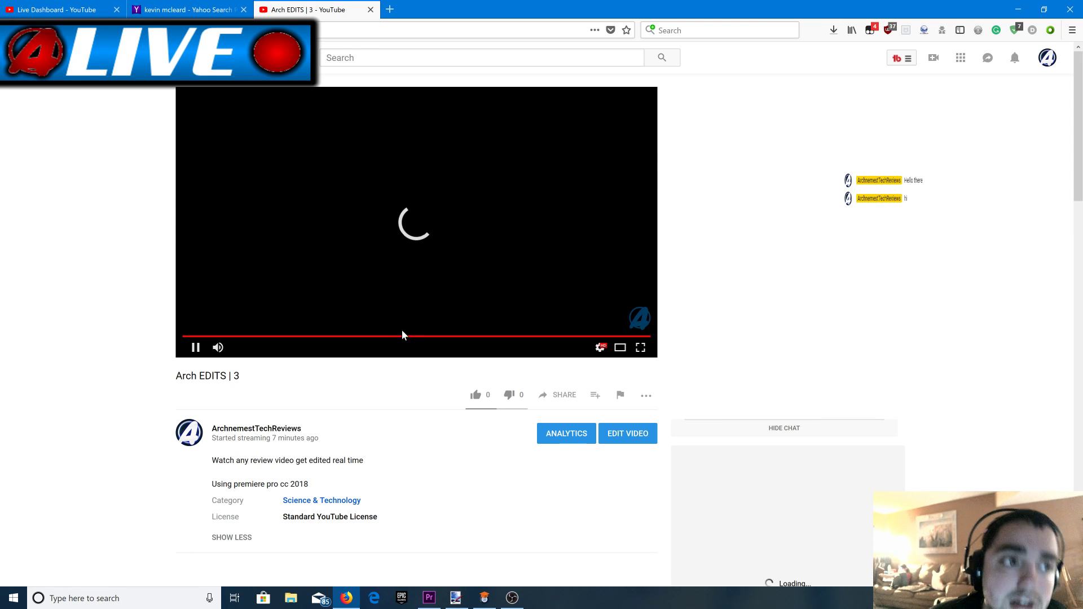
left_click(93, 11)
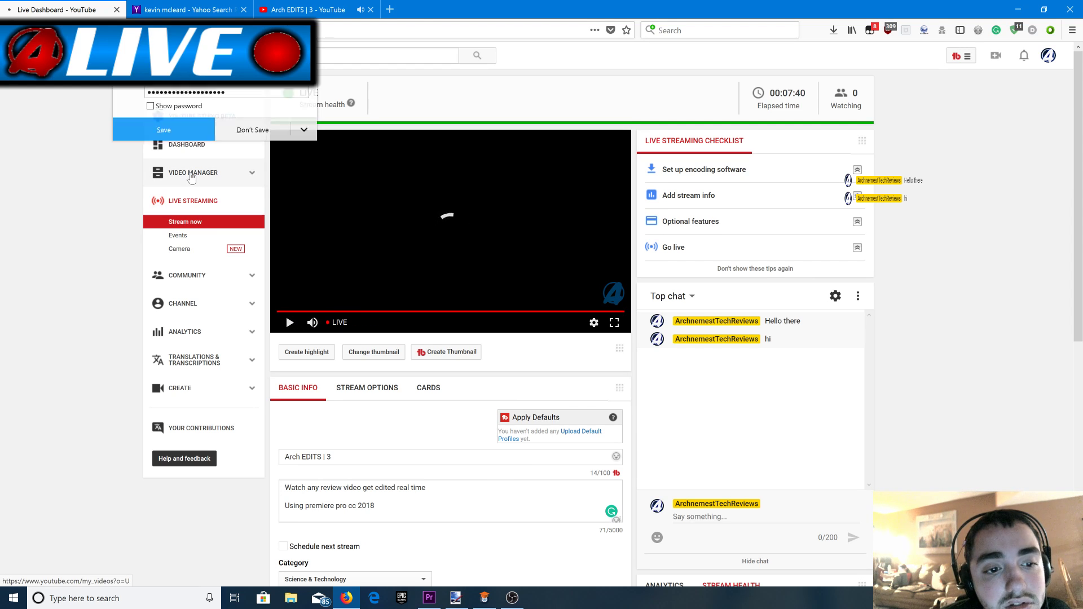
left_click(252, 130)
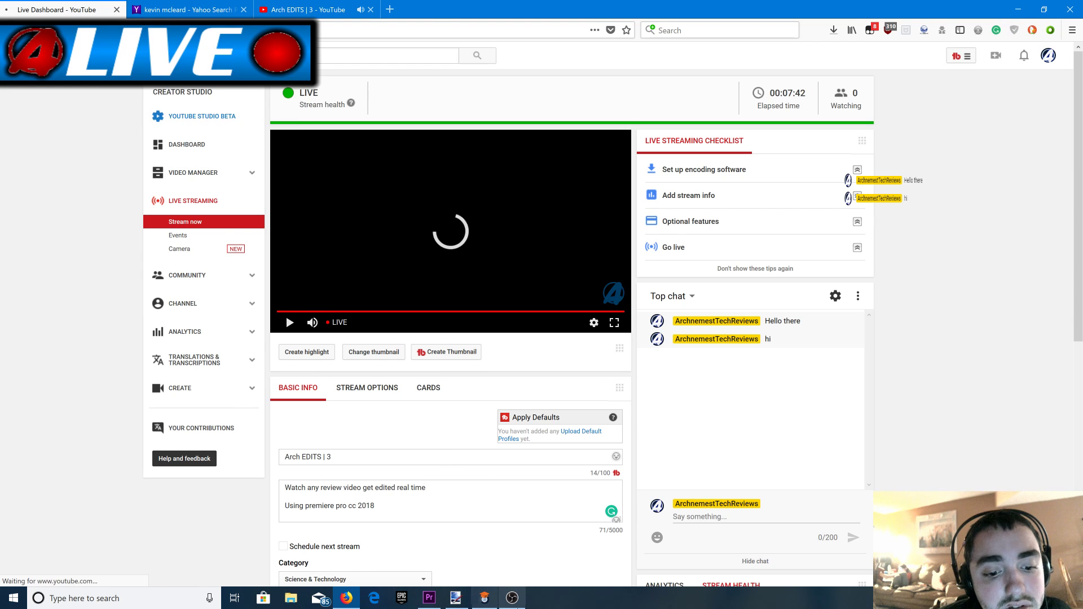
Check the stream in OBS and Firefox, looking over the channel's video list and the live Arch EDITS | 3 page.
left_click(512, 598)
left_click(512, 598)
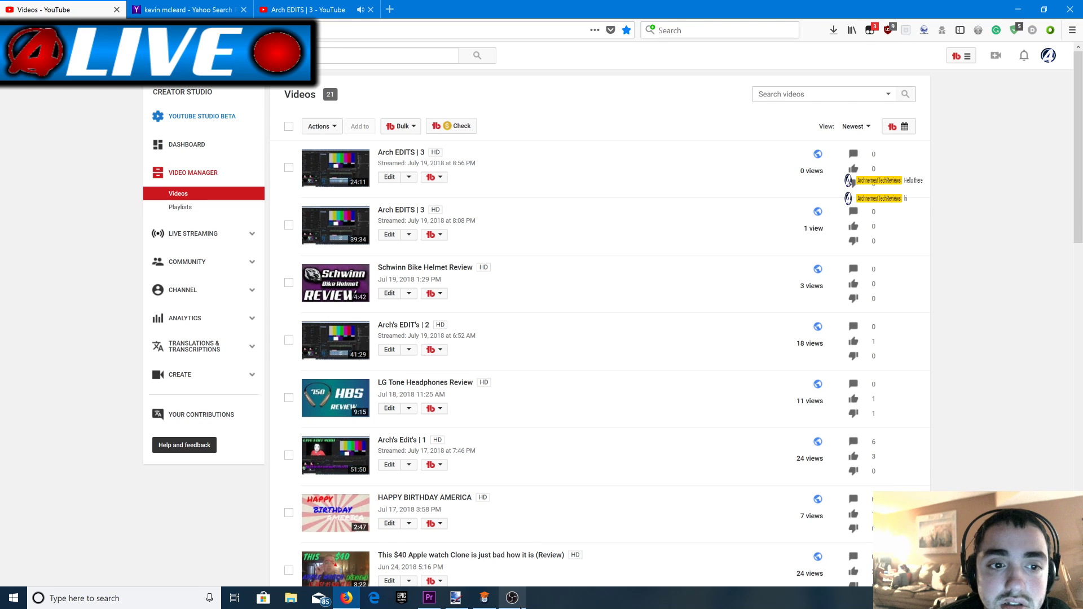
scroll(497, 547, "down", 1)
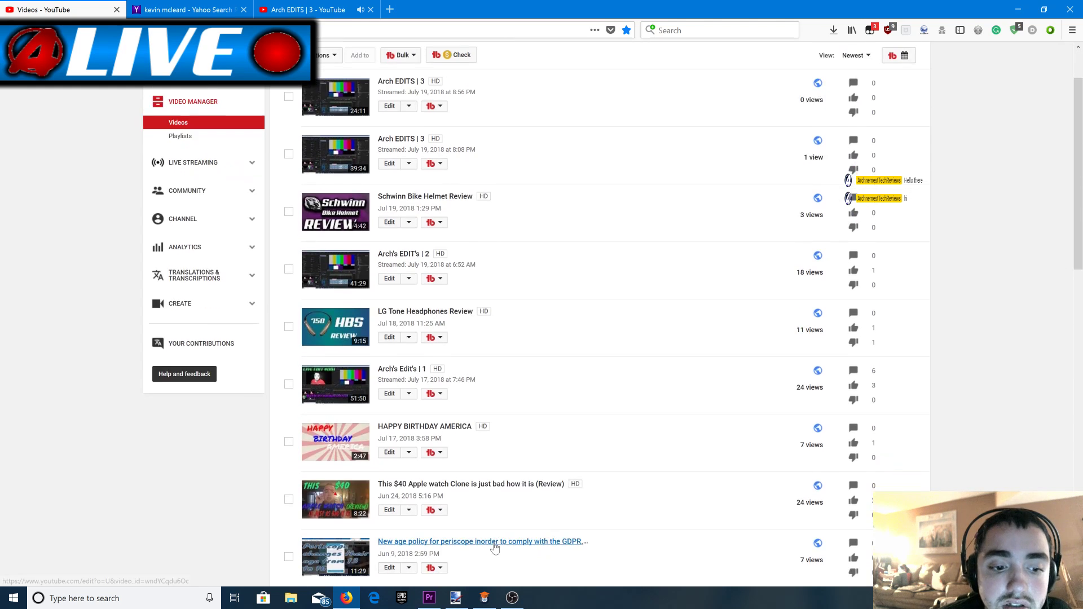
scroll(496, 548, "up", 1)
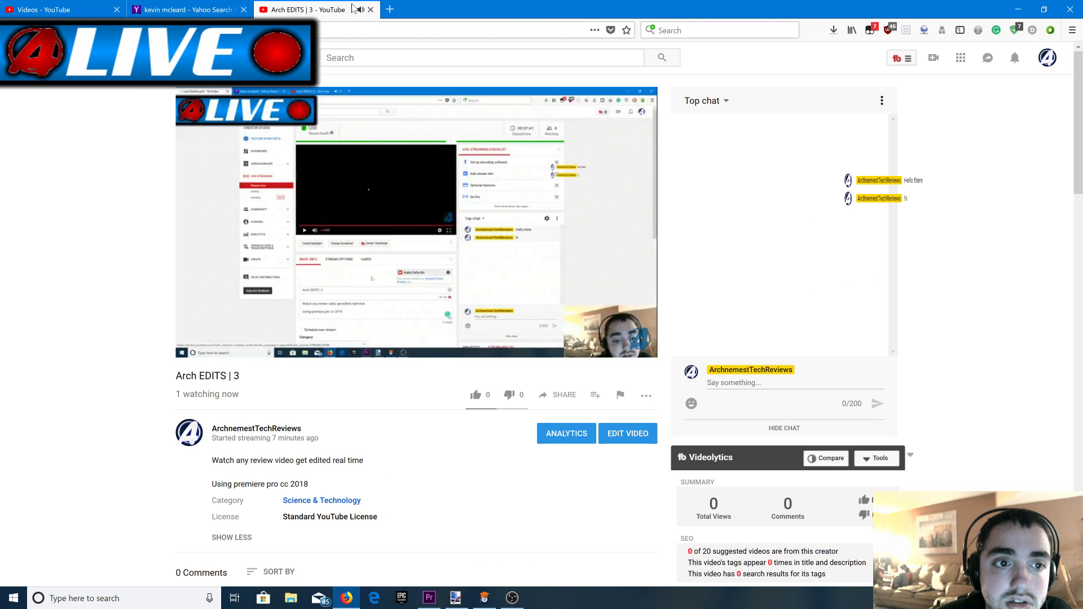
left_click(345, 10)
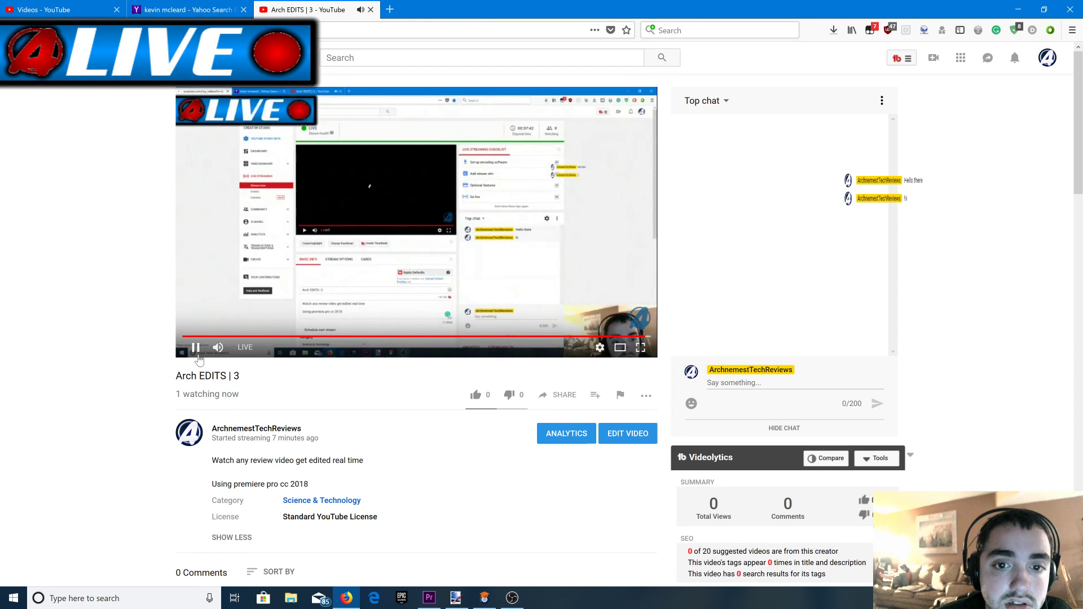
left_click(515, 602)
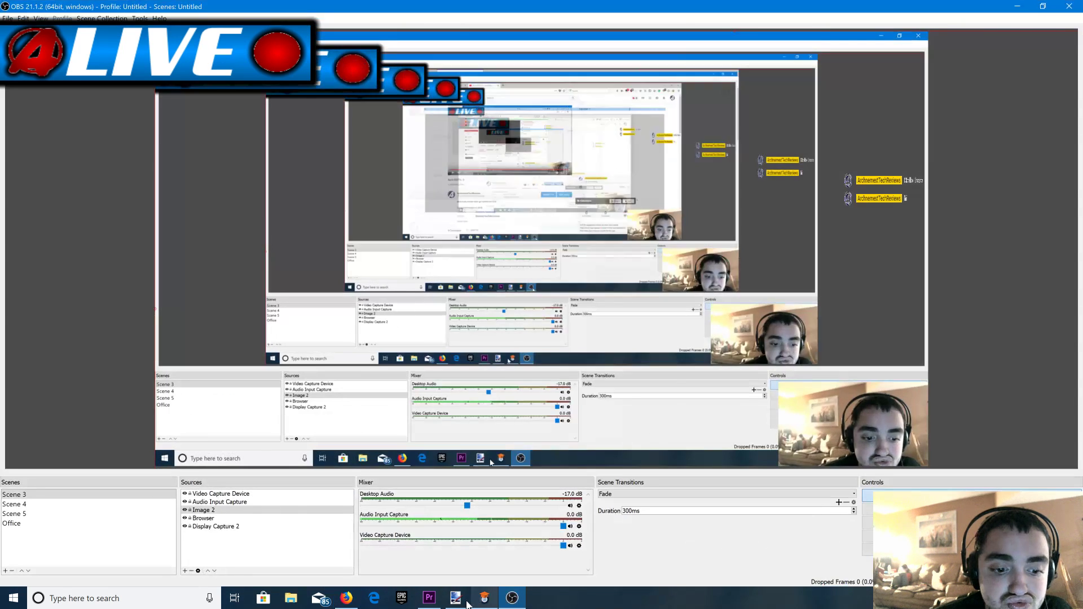
Switch to Premiere Pro, open the auto-saved project Which power bank should I use-1.prproj, and show the whole sequence in the timeline.
left_click(439, 604)
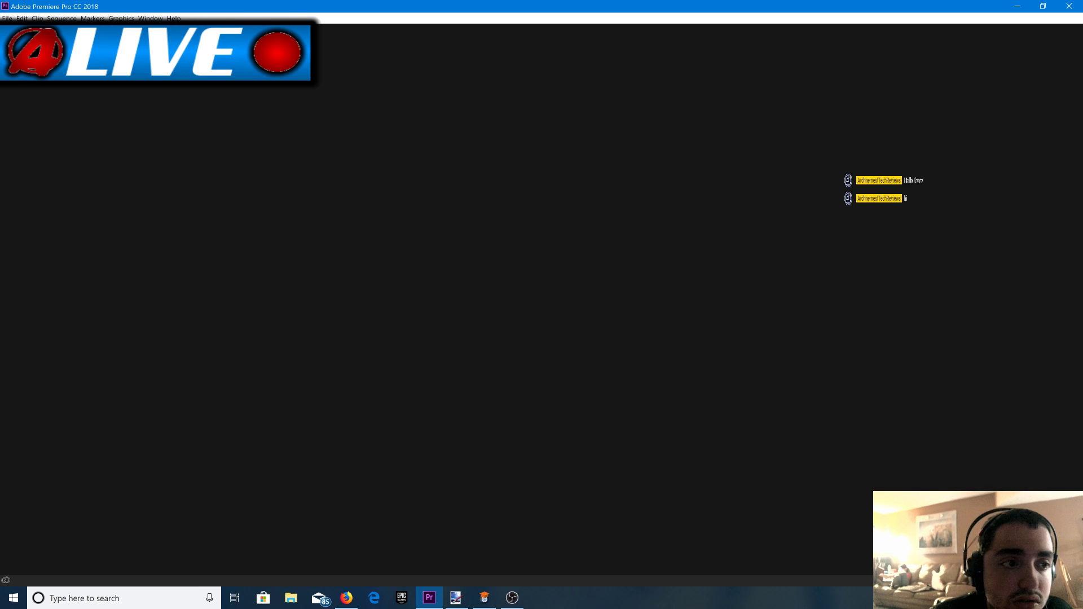
left_click(7, 18)
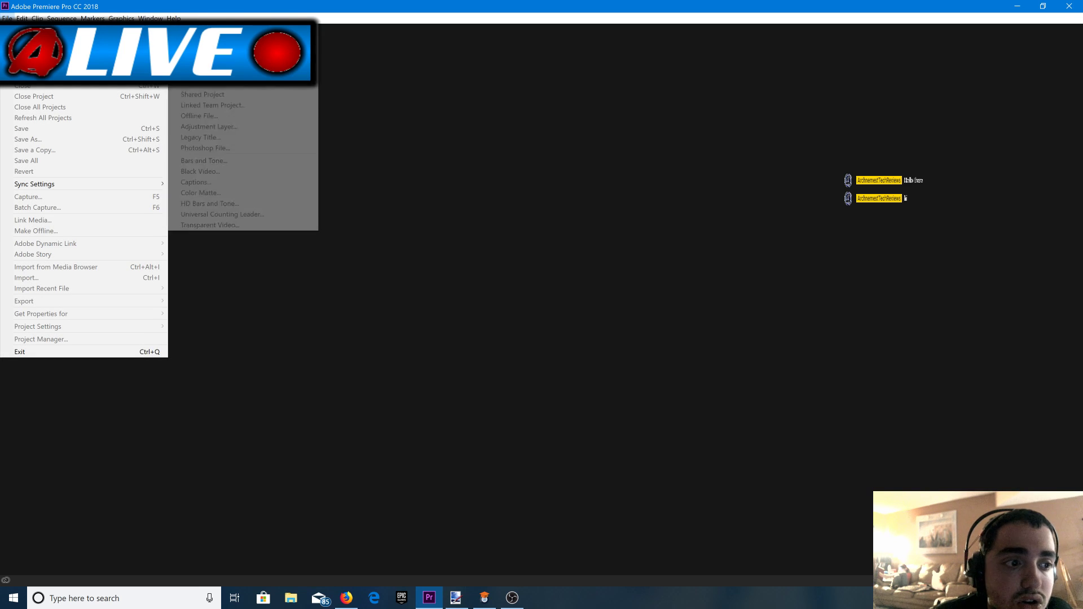
key("ctrl+o")
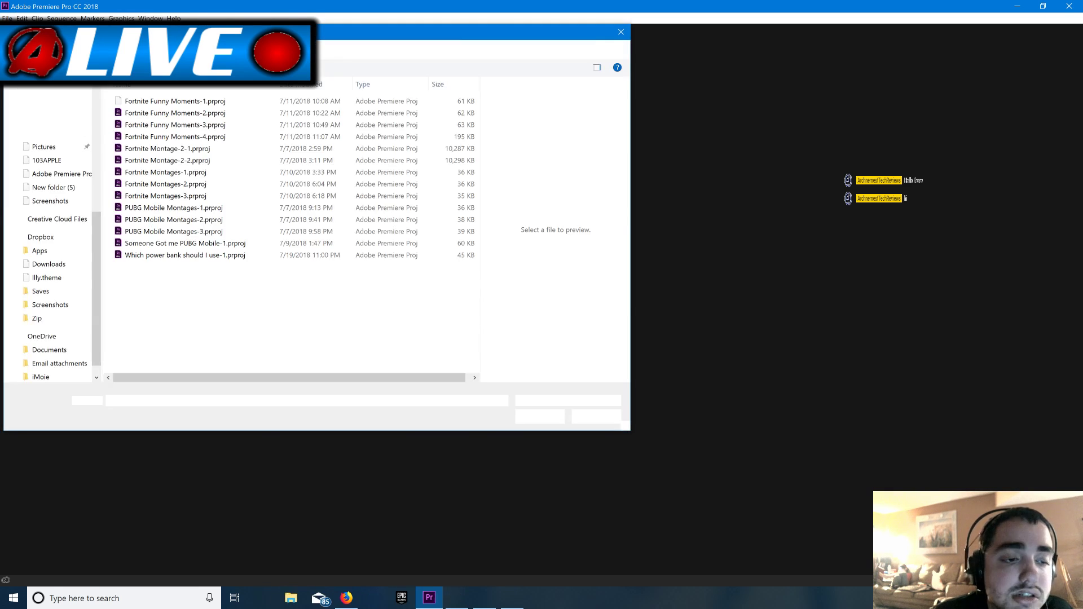
double_click(224, 255)
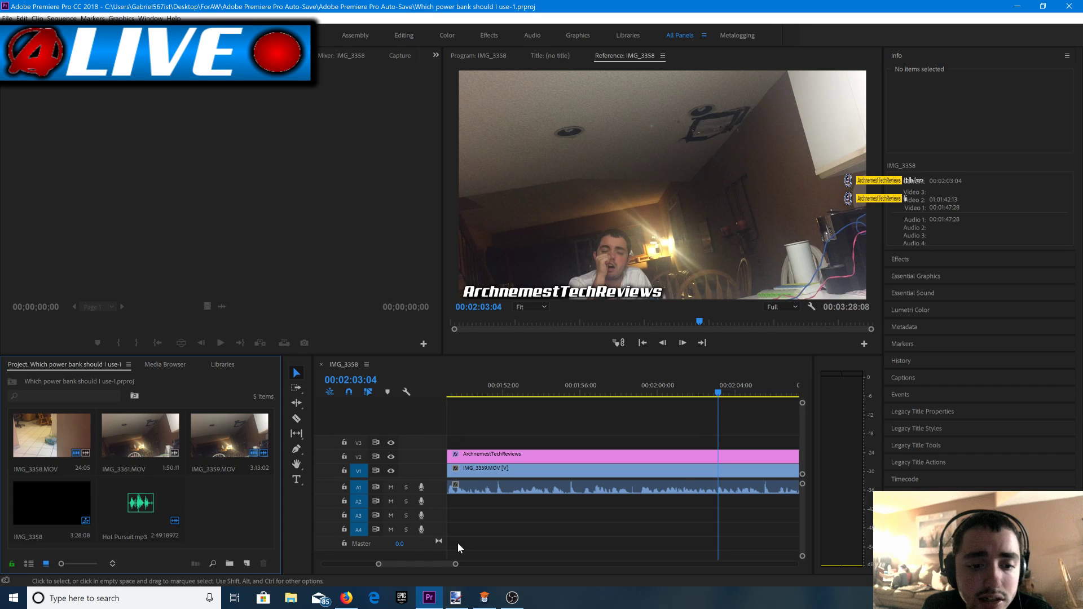
left_click_drag(456, 565, 579, 544)
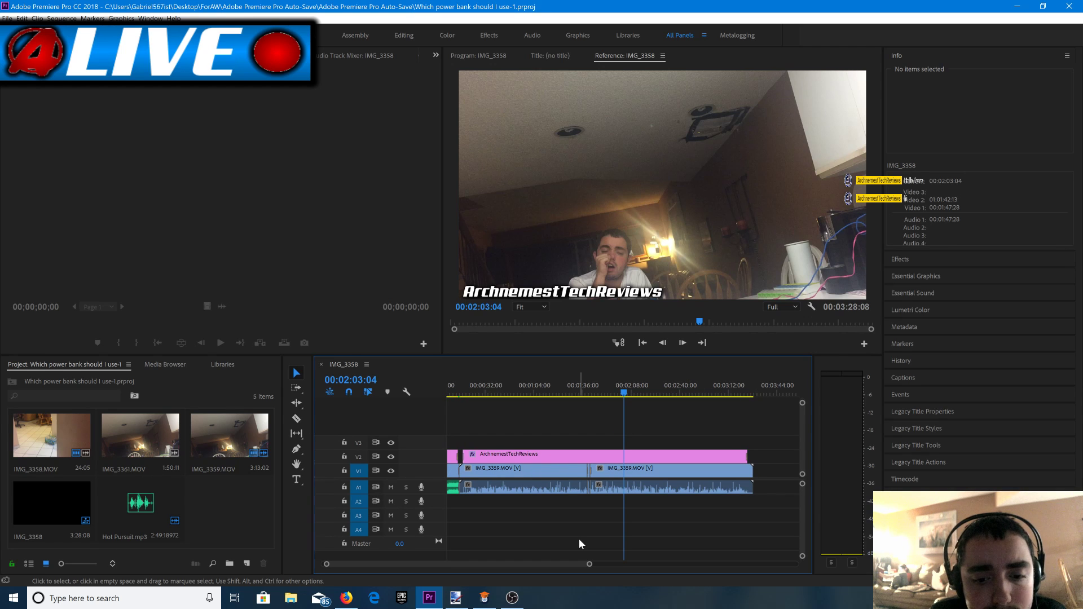
Start a media import and check the Auto-Save folder and its parent folder for the missing clip.
key("ctrl+i")
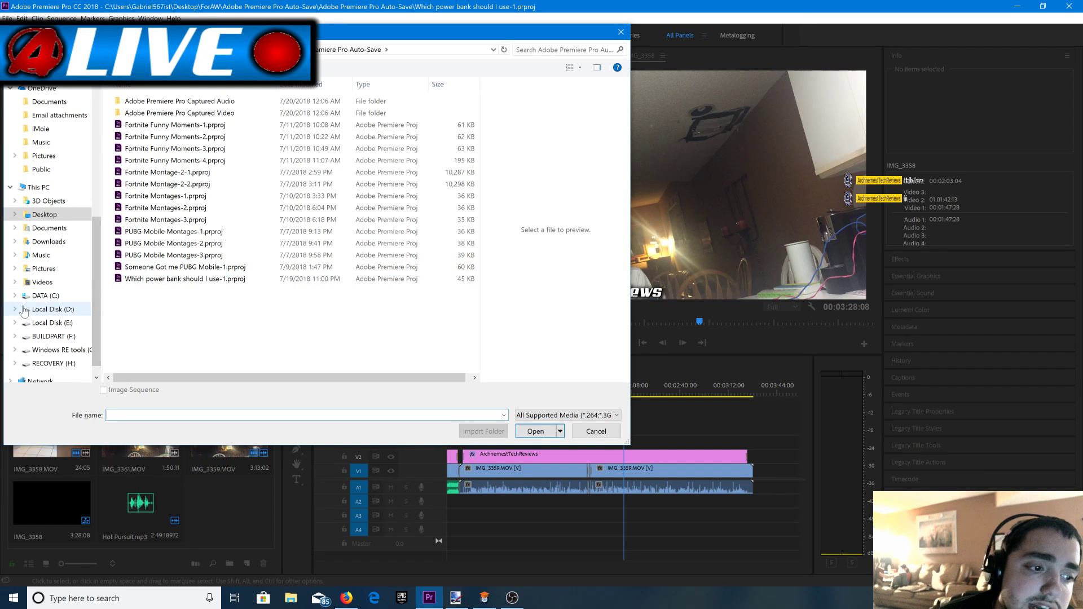
scroll(24, 311, "down", 1)
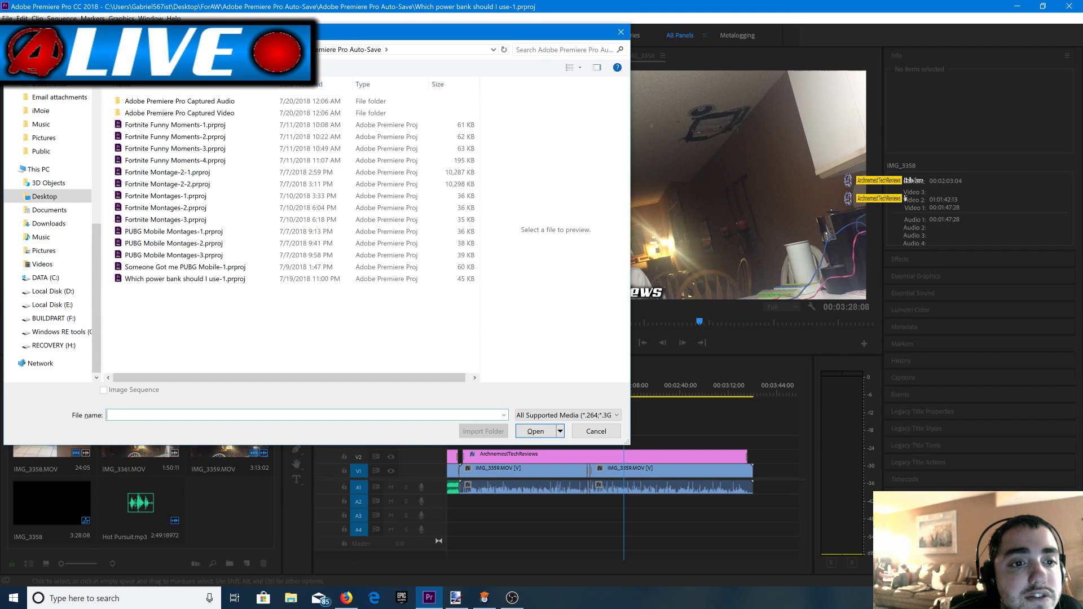
key("alt+Up")
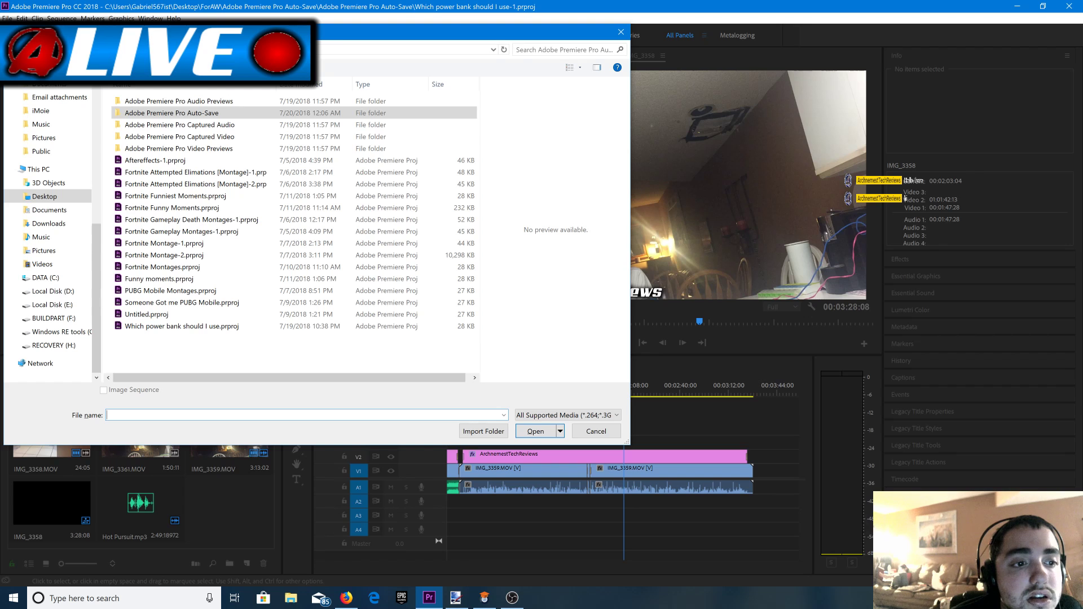
double_click(190, 112)
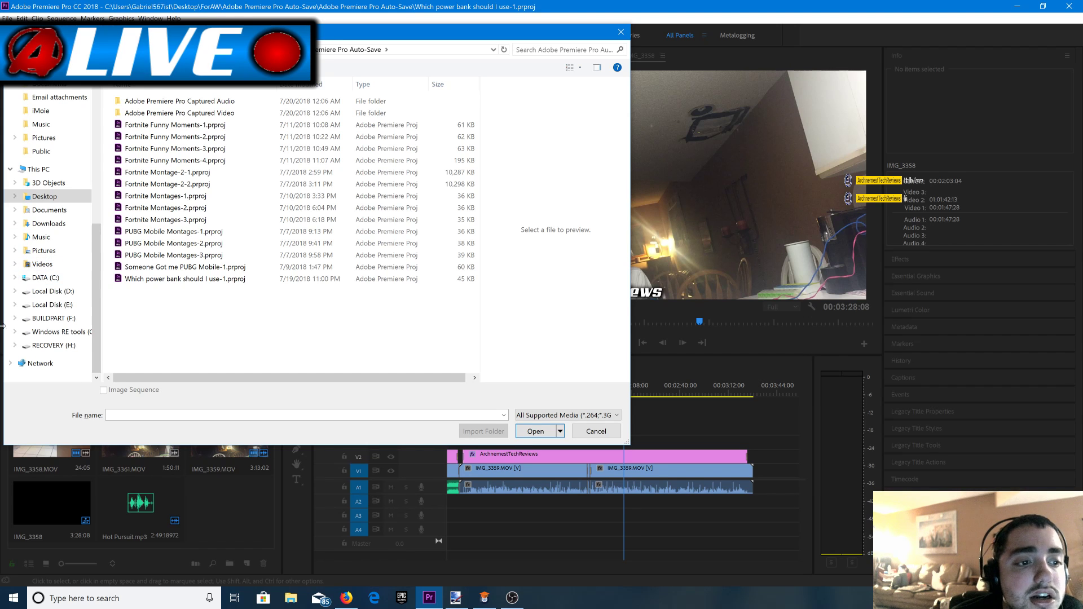
scroll(47, 316, "up", 5)
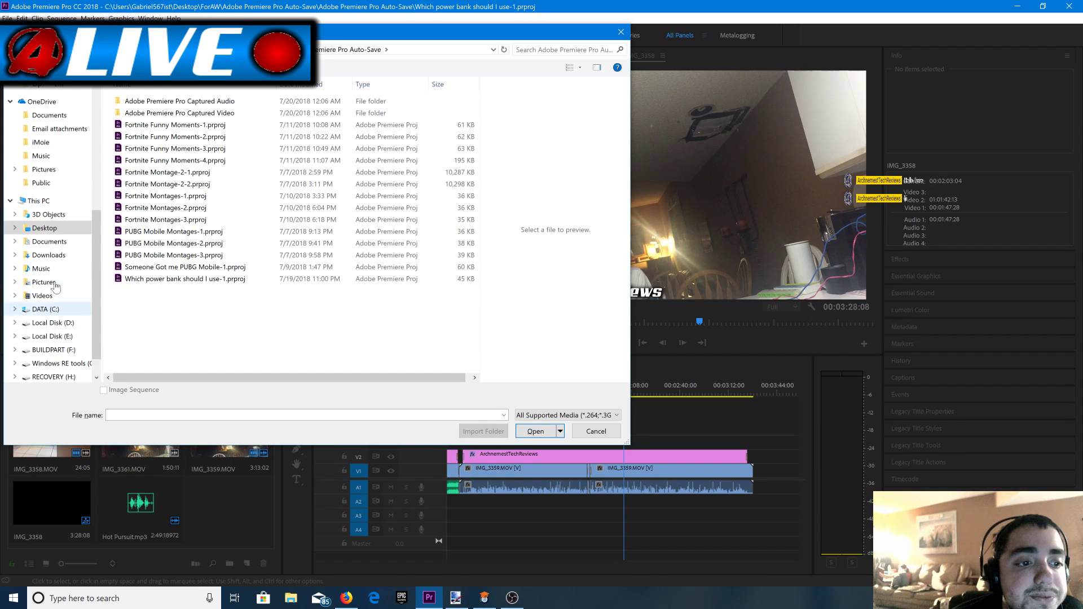
scroll(59, 277, "up", 3)
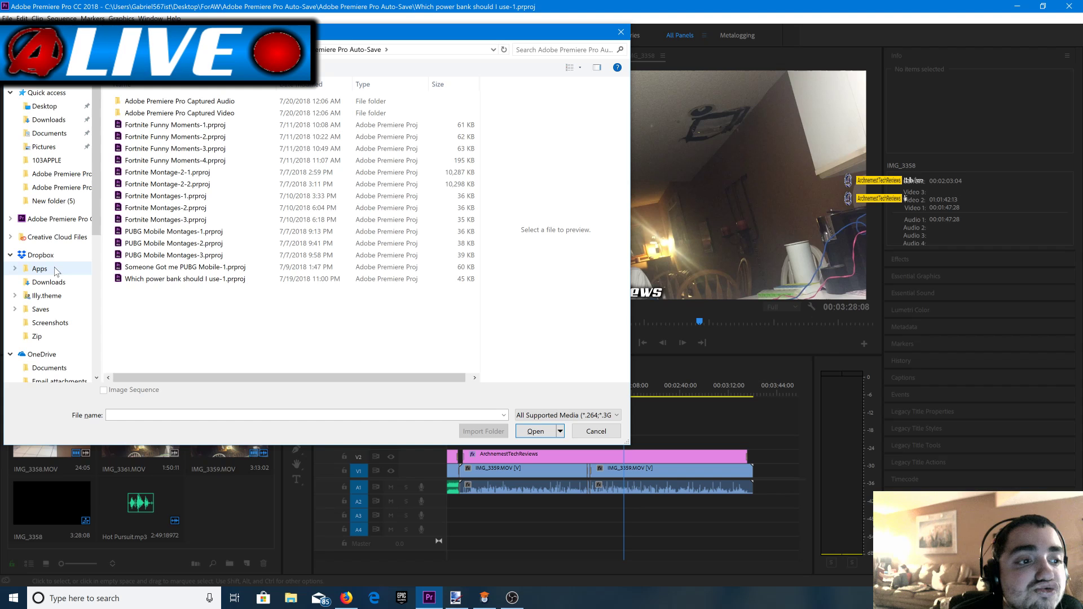
Search the Documents folder for the missing IMG clip.
left_click(44, 135)
left_click(47, 120)
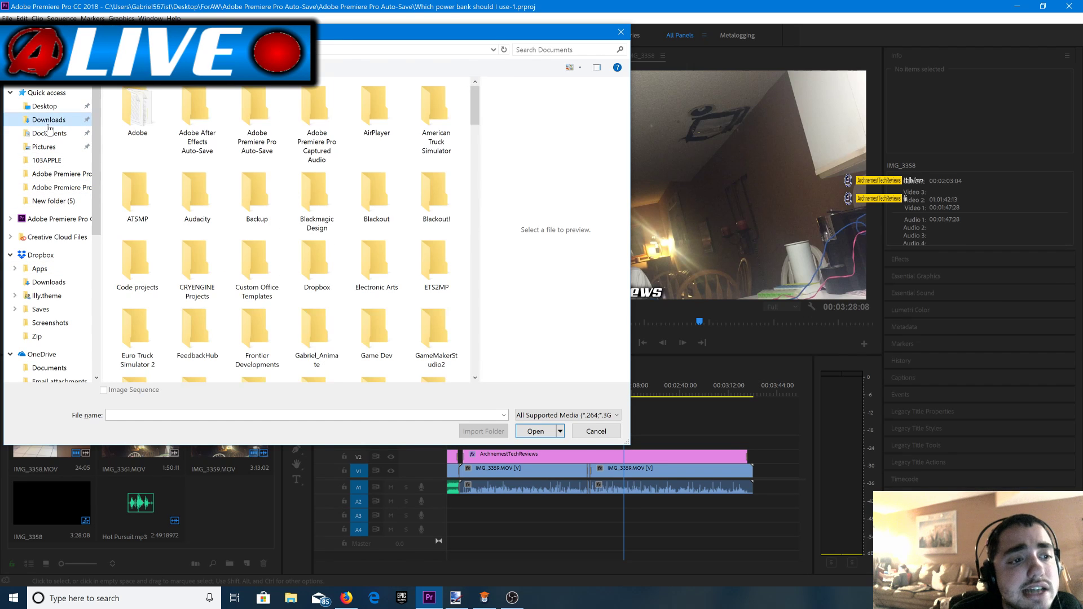
left_click(45, 135)
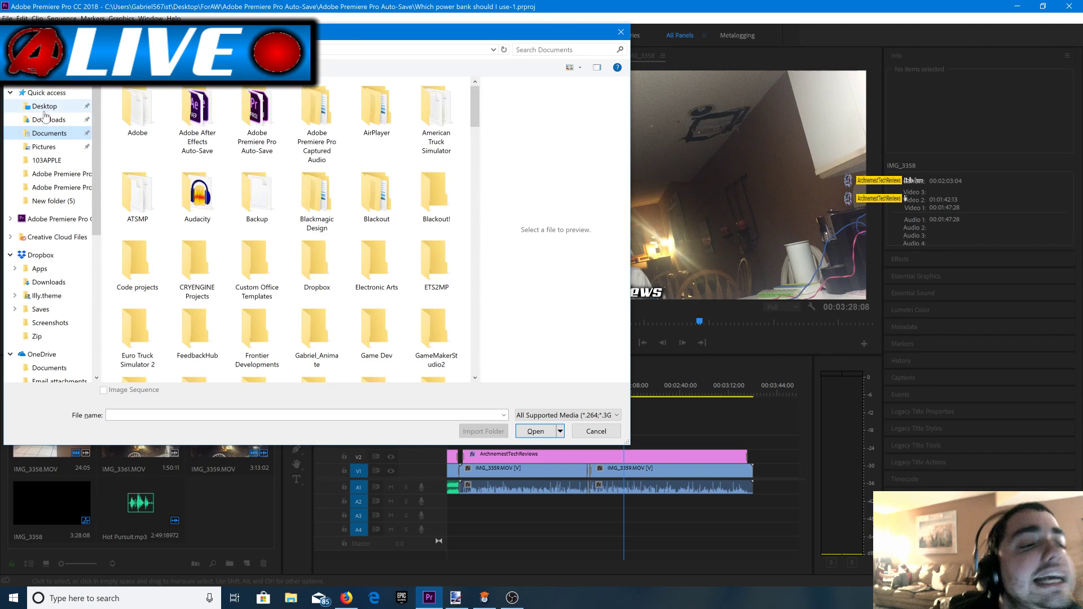
scroll(442, 277, "down", 5)
scroll(443, 276, "down", 10)
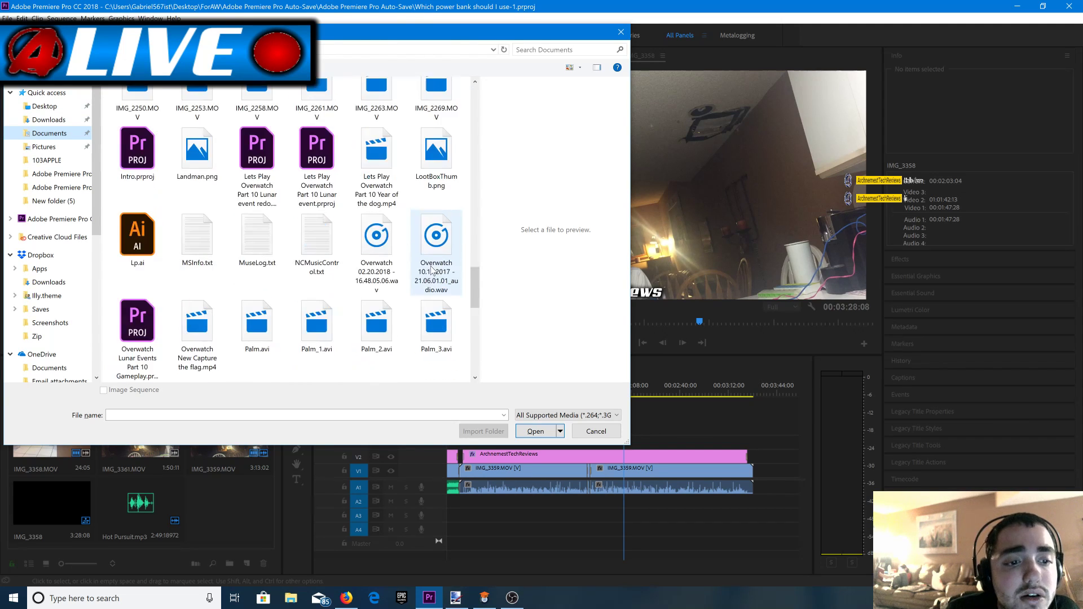
scroll(423, 269, "up", 10)
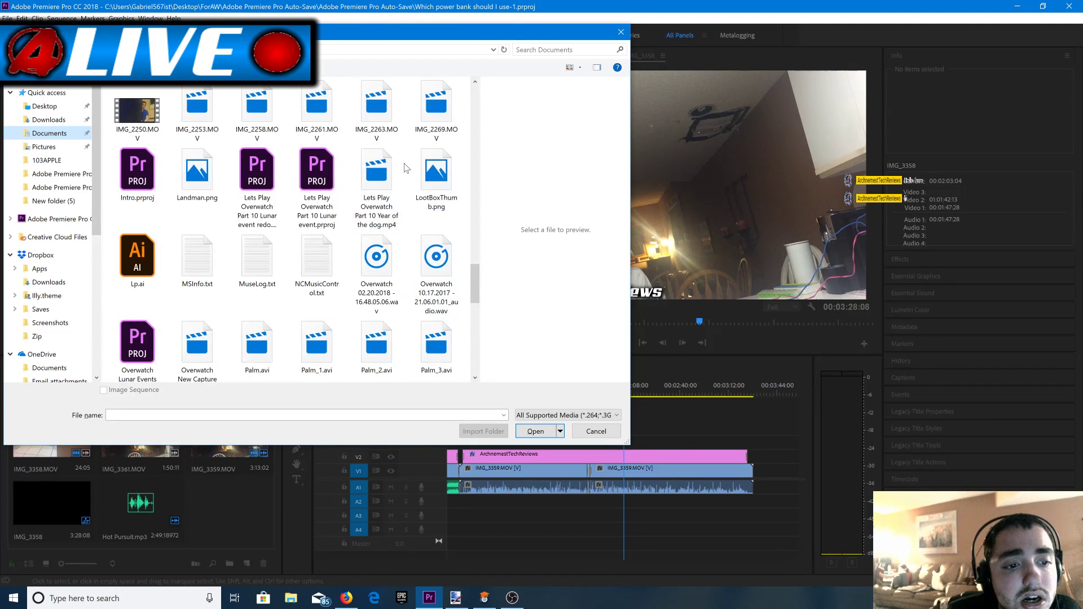
scroll(355, 240, "up", 5)
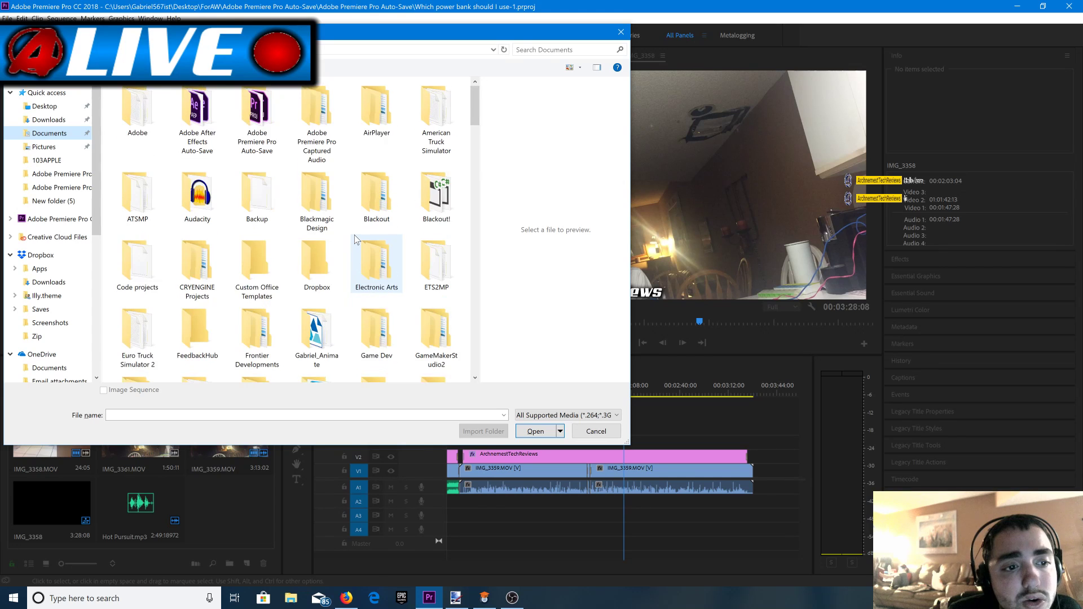
scroll(356, 240, "down", 8)
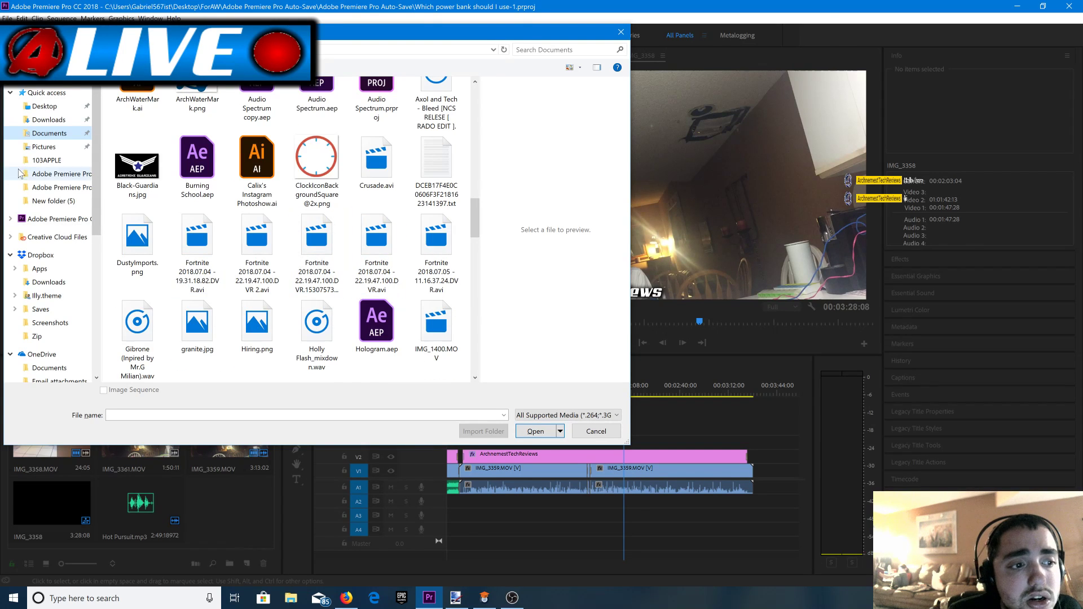
Check the Pictures folder for the clip, and open the Videos folder under This PC.
left_click(44, 147)
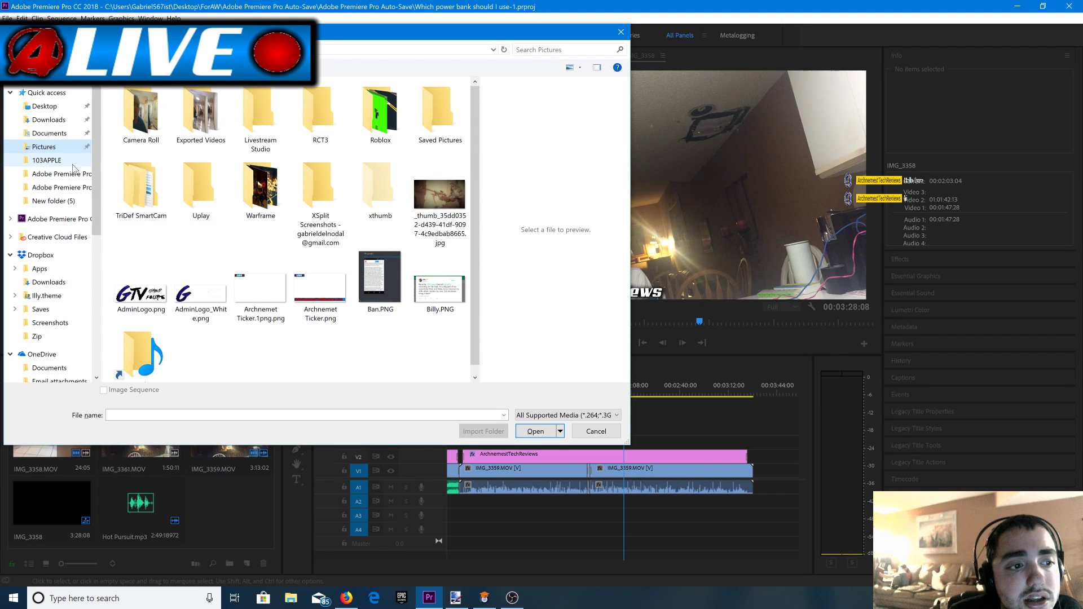
scroll(51, 220, "down", 2)
scroll(50, 221, "down", 5)
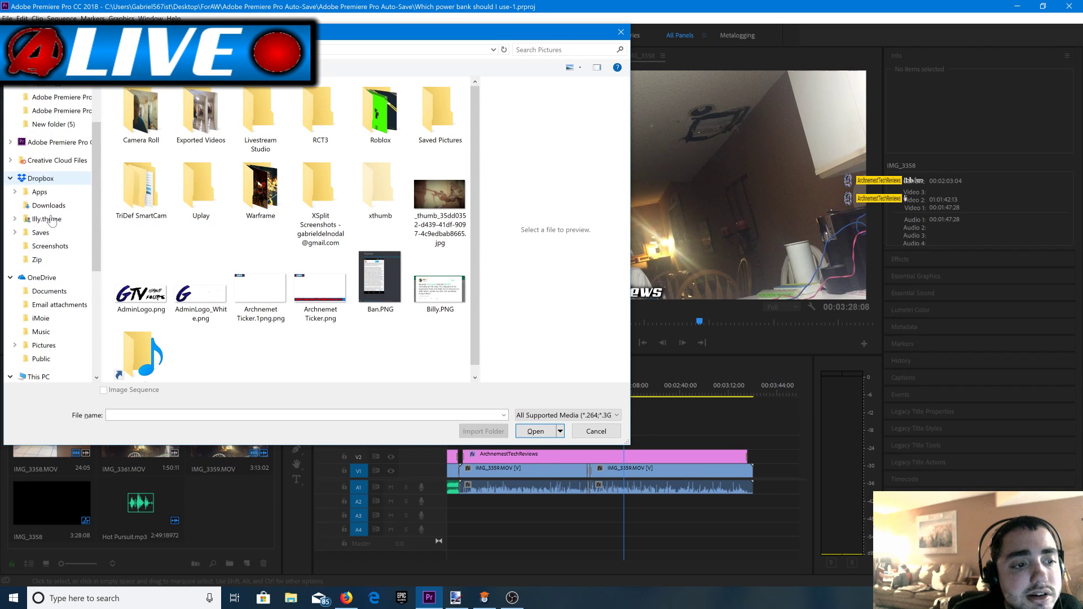
left_click(42, 282)
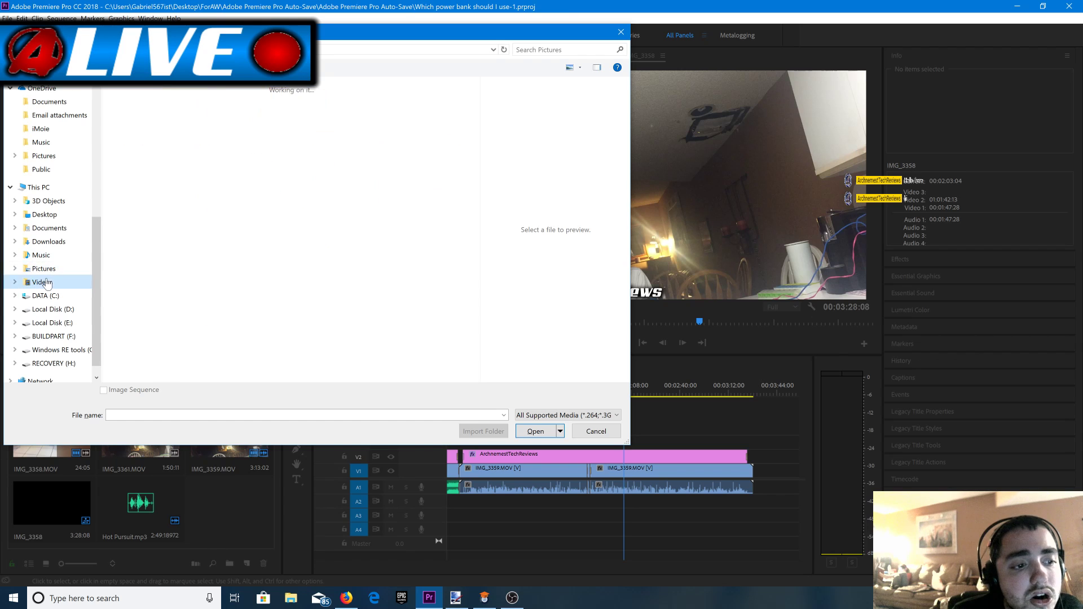
scroll(240, 190, "down", 3)
scroll(241, 190, "up", 3)
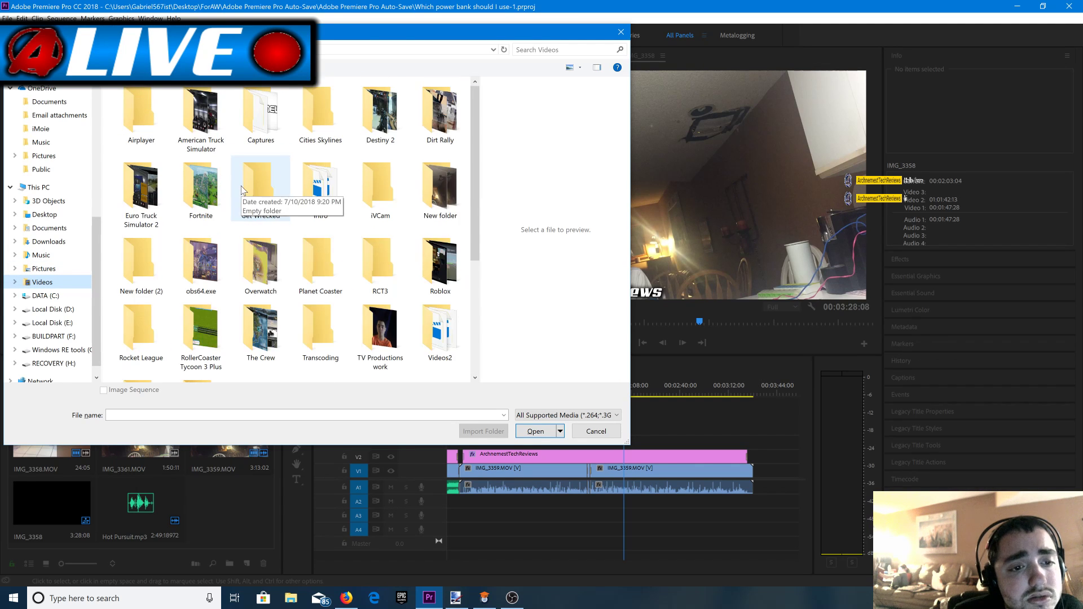
Look in New folder inside Videos, select the IMG_3362.MOV shortcut without importing it, and return to the Videos folder.
double_click(448, 210)
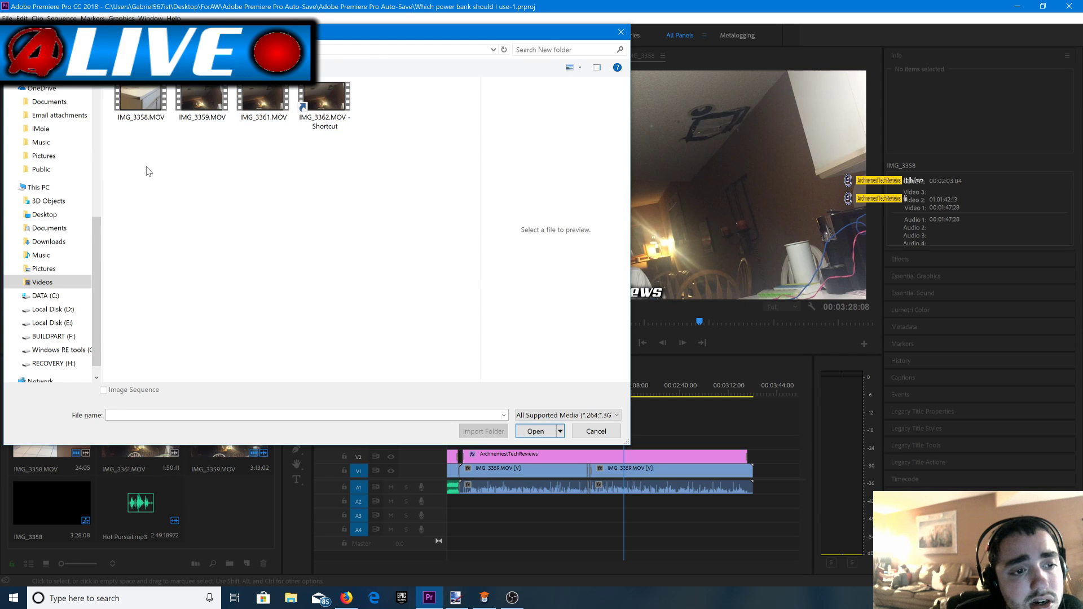
left_click(316, 102)
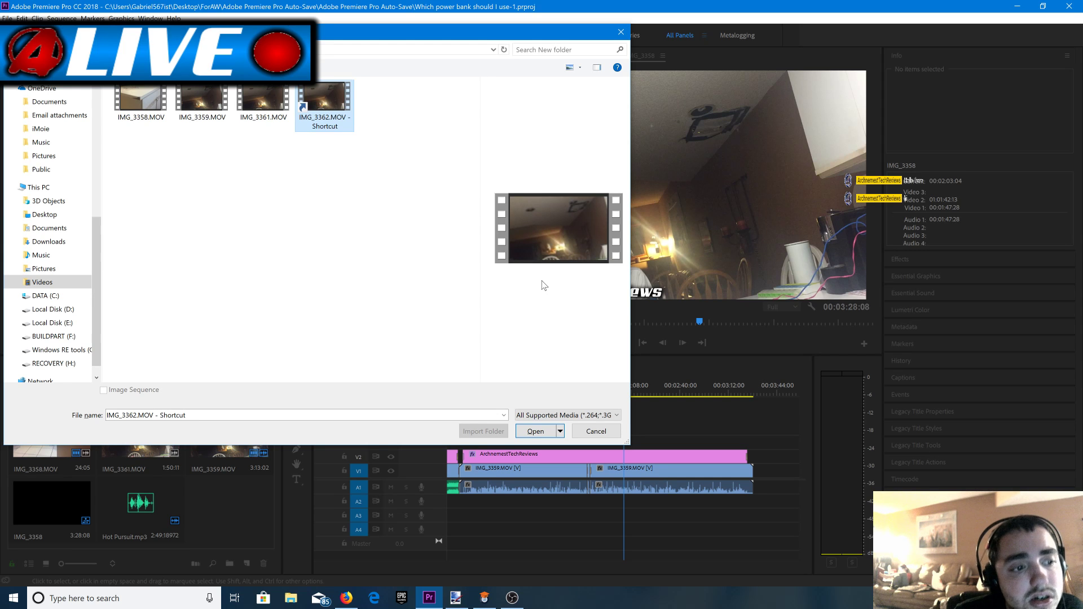
key("alt+Up")
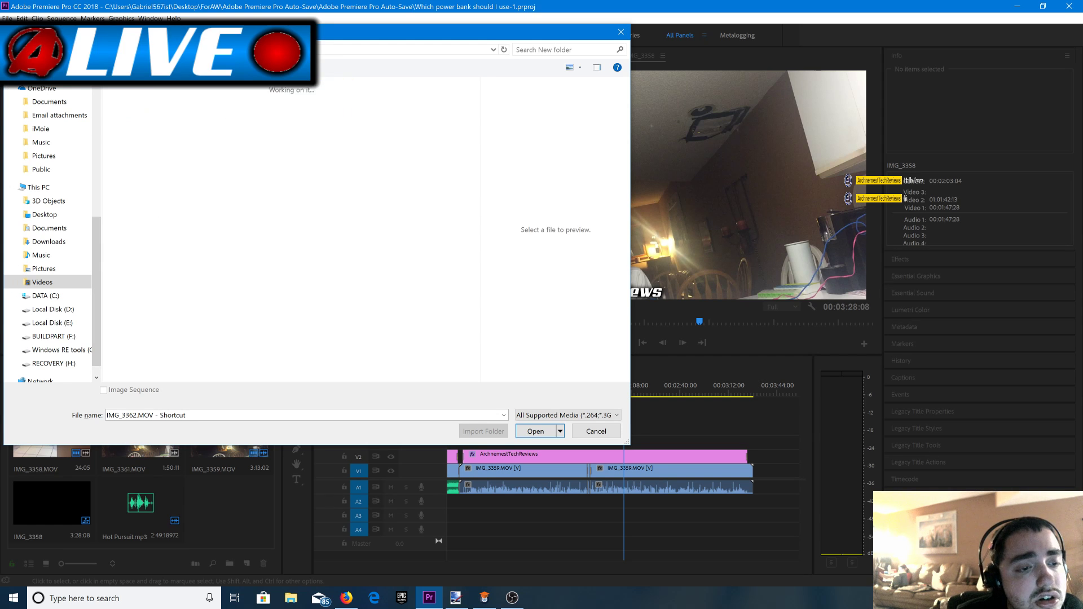
scroll(268, 257, "down", 3)
scroll(268, 257, "up", 3)
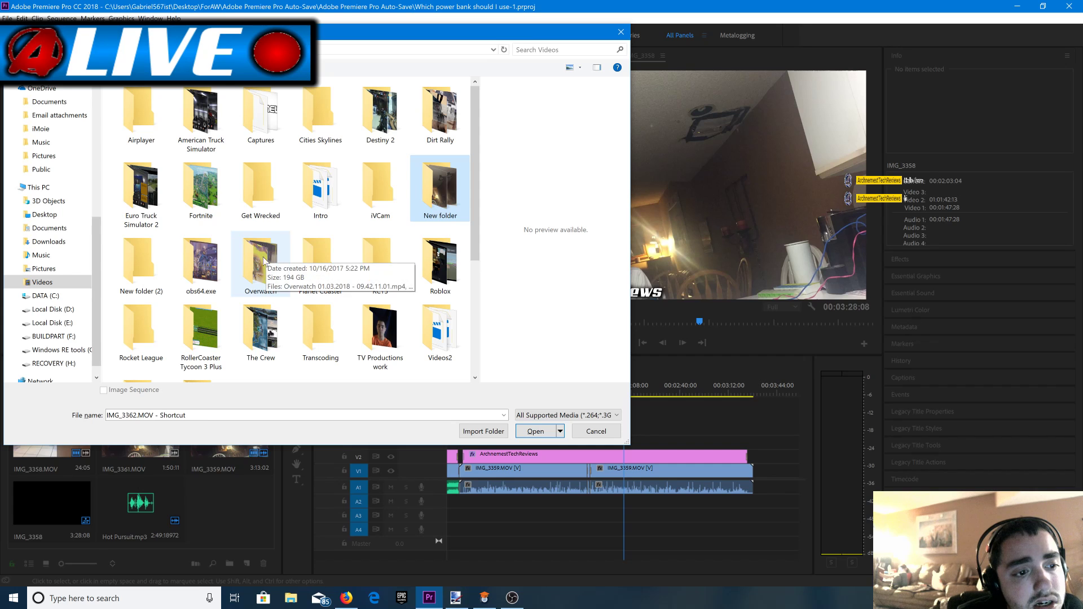
double_click(451, 193)
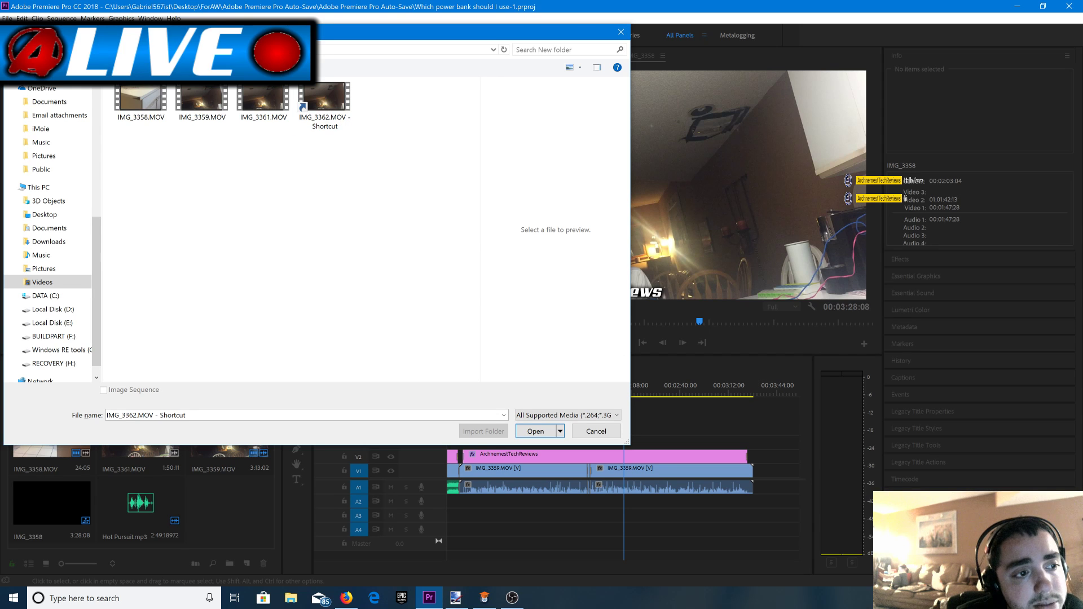
key("alt+Up")
Try to open the 103APPLE folder in Quick access.
scroll(48, 225, "up", 5)
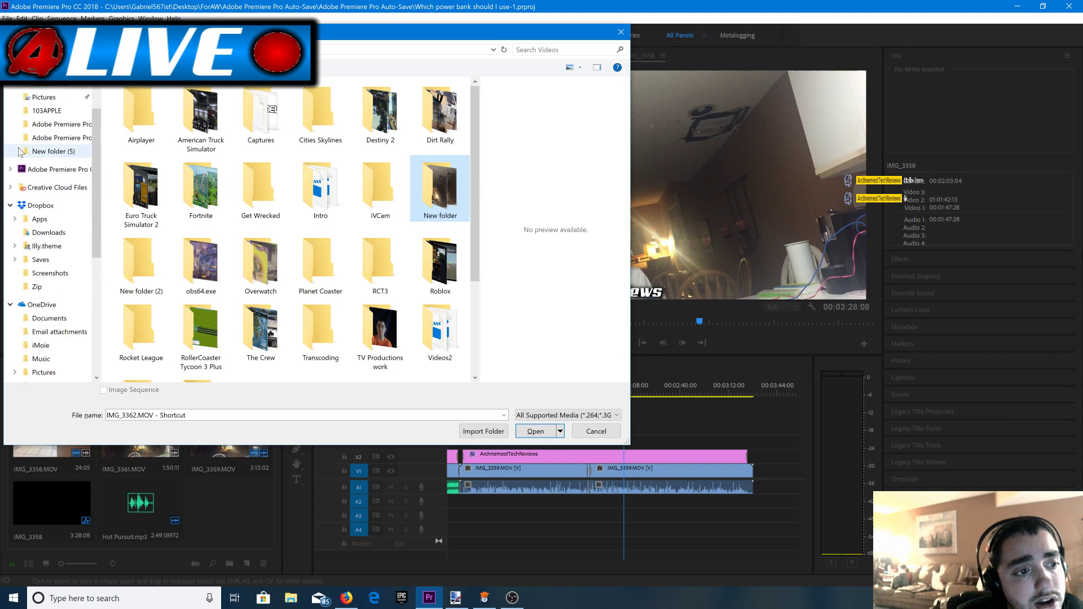
left_click(15, 159)
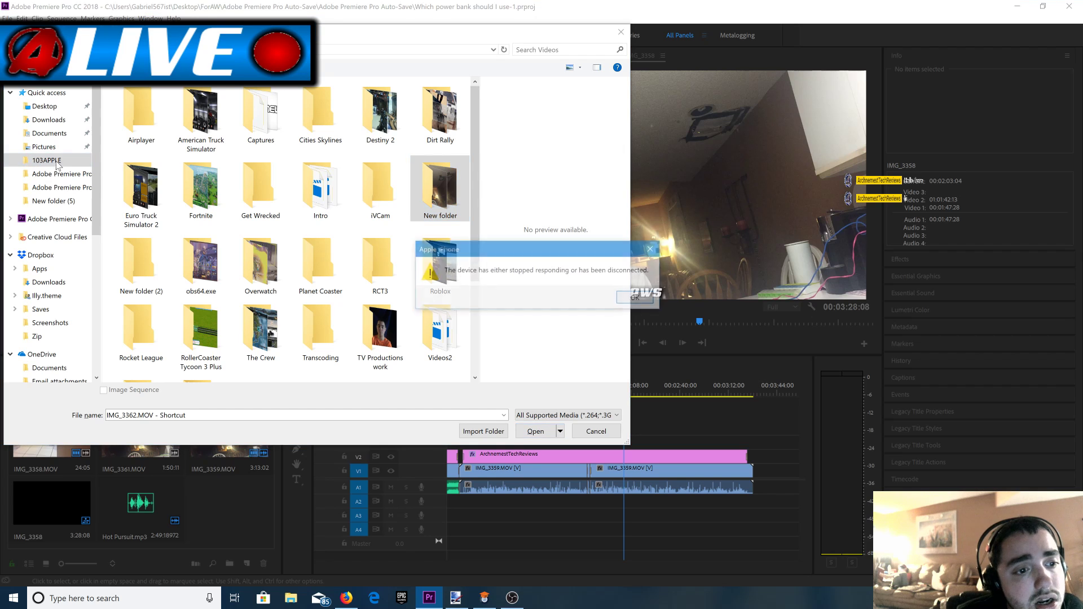
left_click(648, 297)
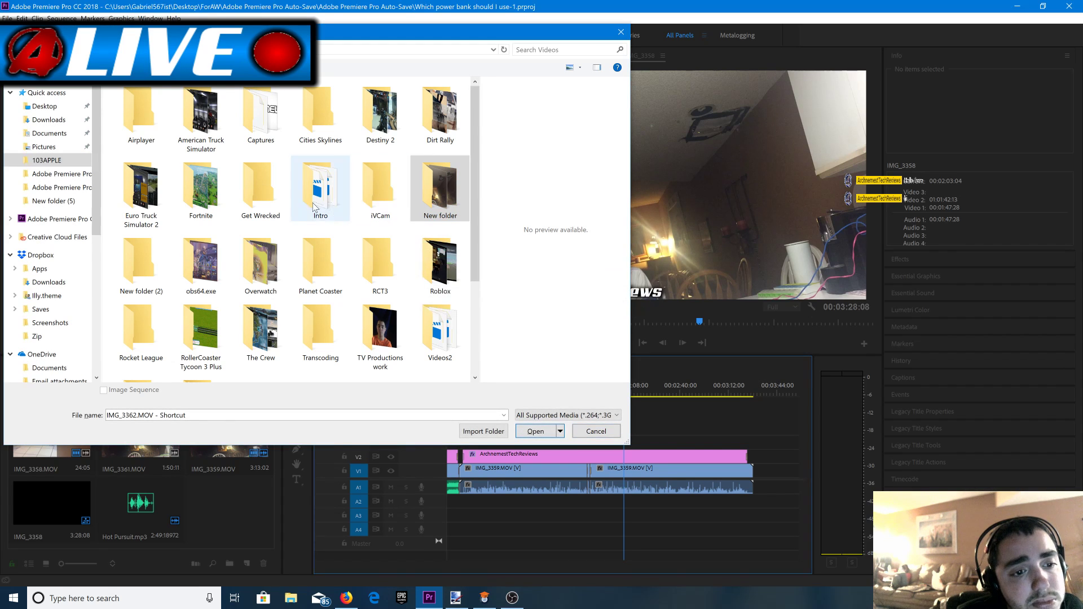
Look through the Videos folder and the Desktop folder for the IMG_3362 clip.
scroll(305, 209, "down", 3)
scroll(305, 208, "up", 3)
scroll(299, 220, "down", 3)
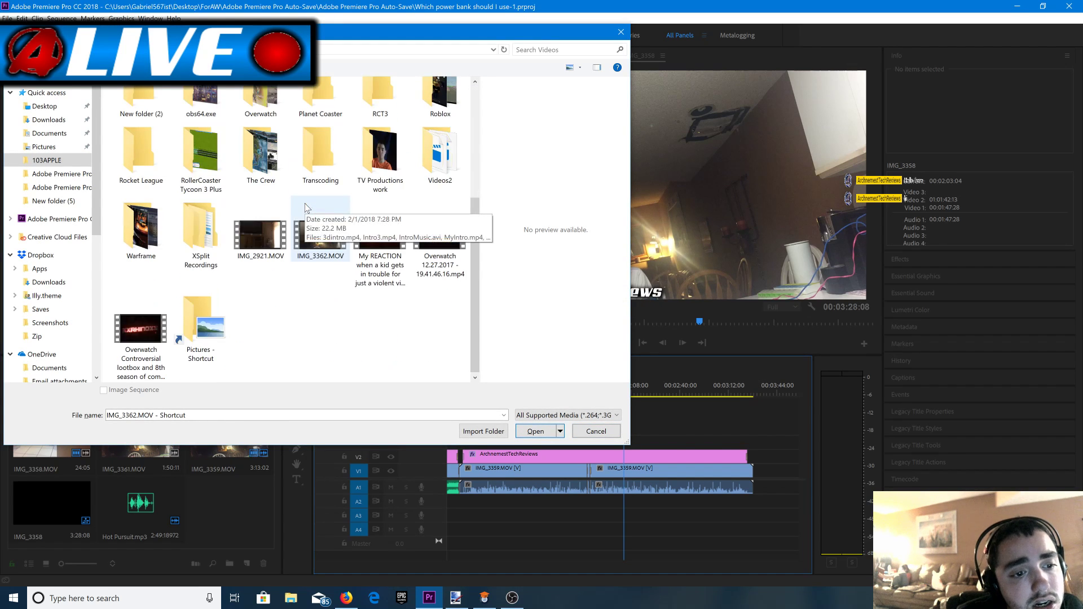
scroll(279, 237, "up", 3)
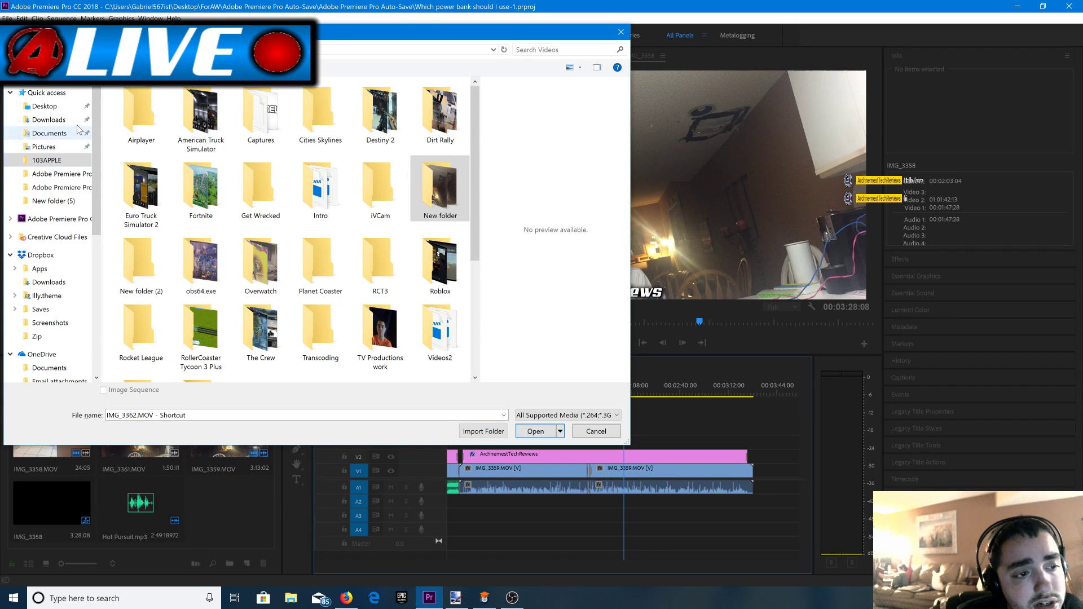
left_click(51, 107)
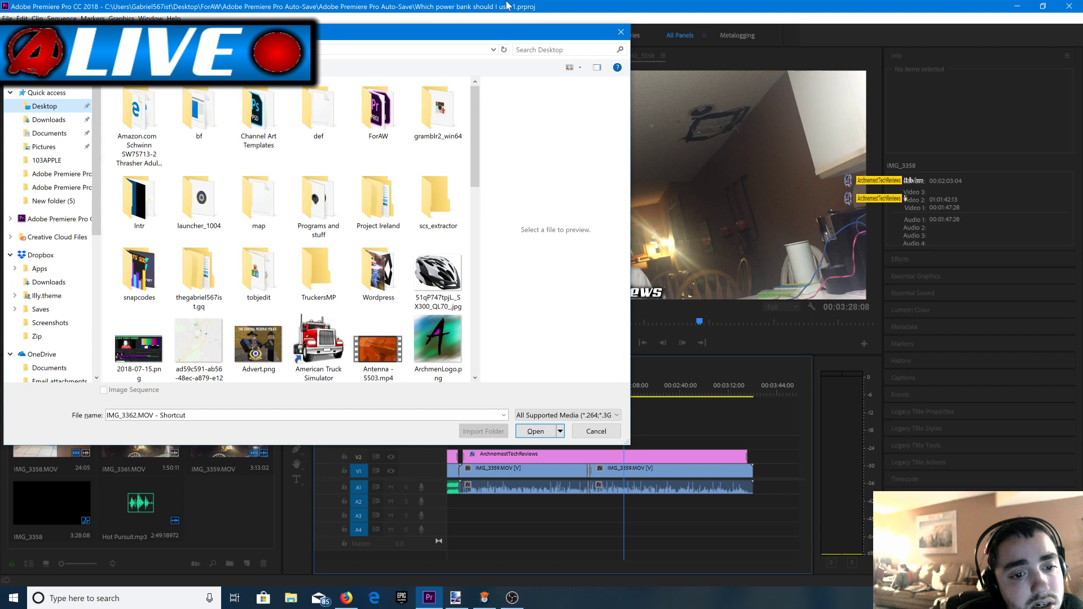
scroll(347, 252, "down", 10)
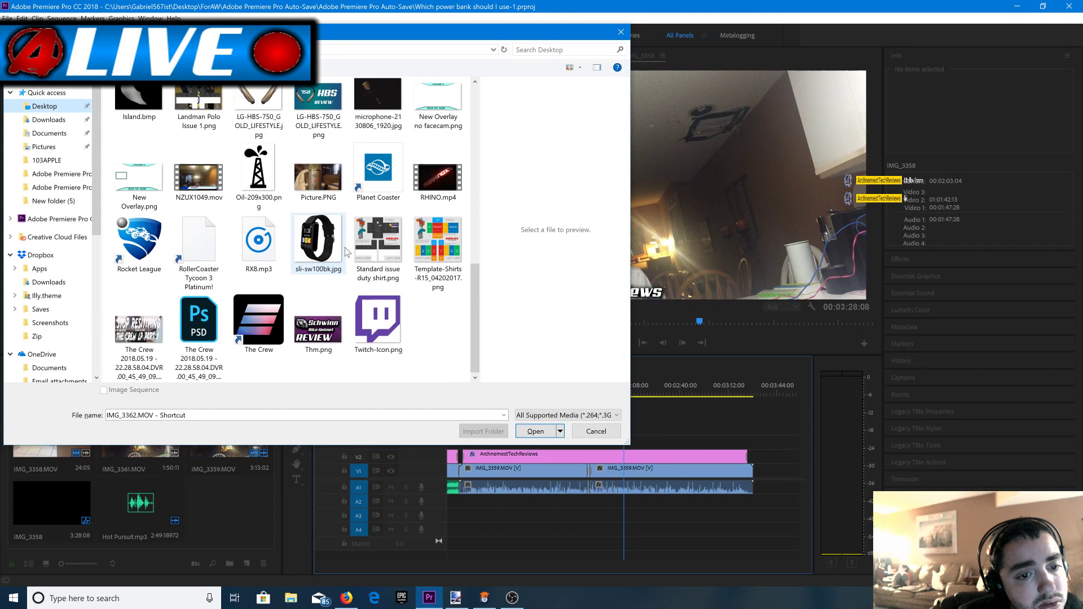
scroll(347, 252, "up", 1)
scroll(340, 253, "up", 3)
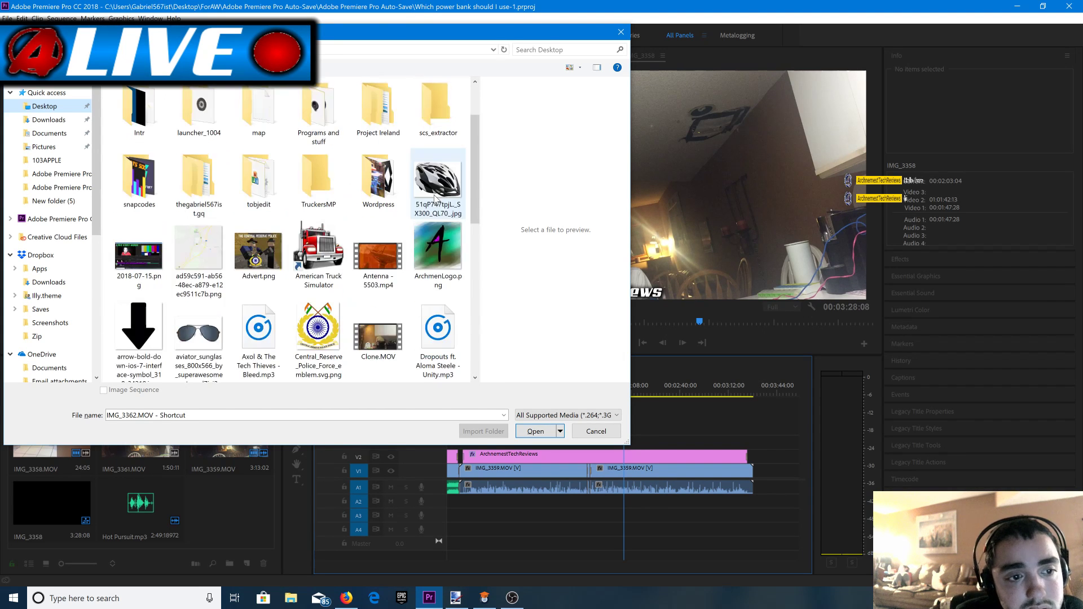
scroll(374, 313, "down", 4)
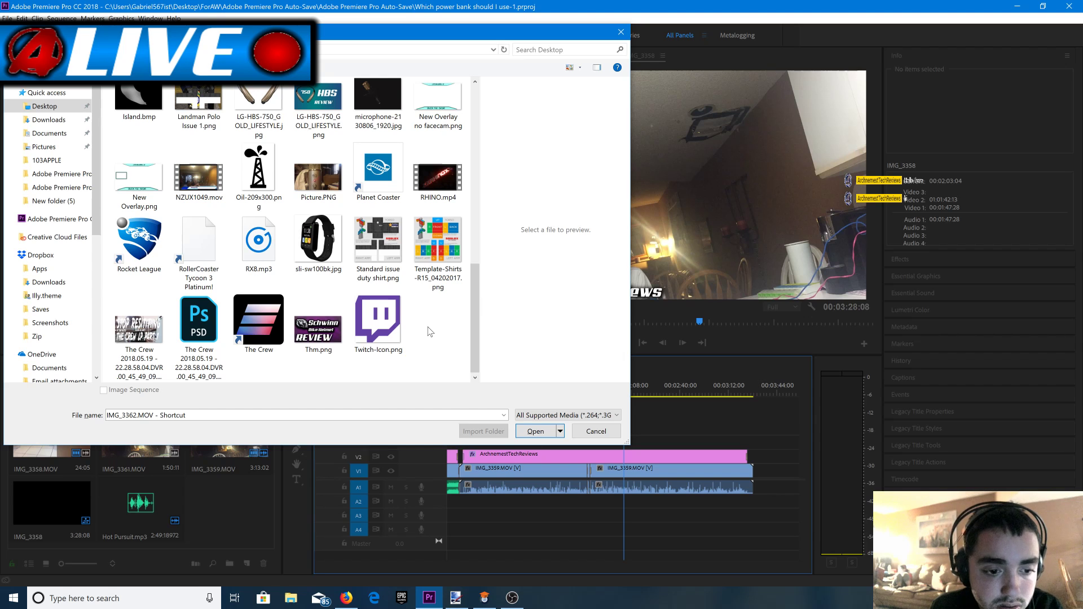
Try to paste the copied item into the Desktop folder, and cancel the media import.
right_click(431, 332)
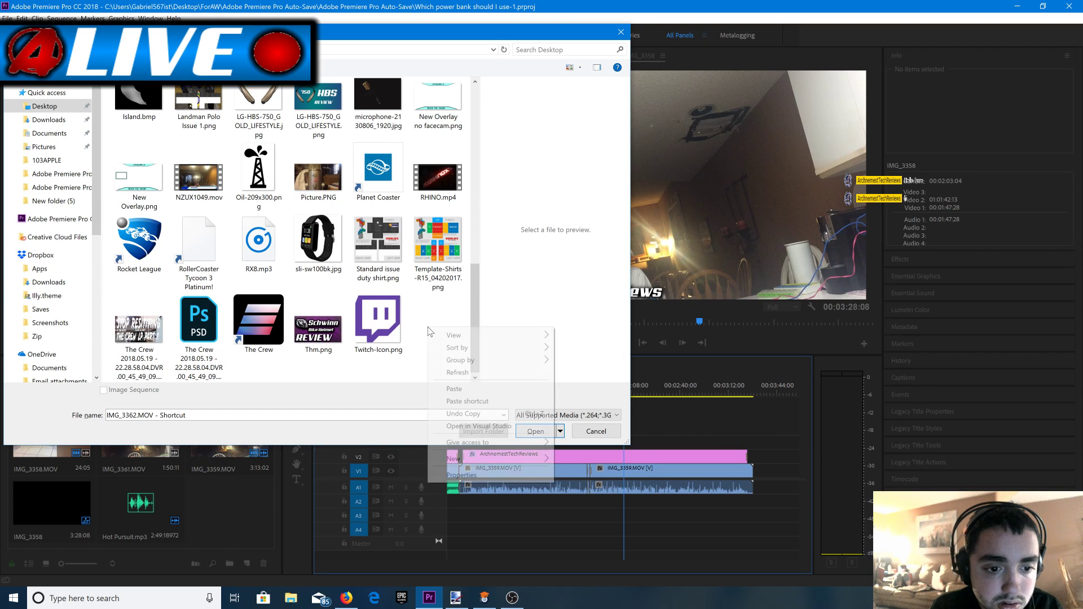
left_click(450, 389)
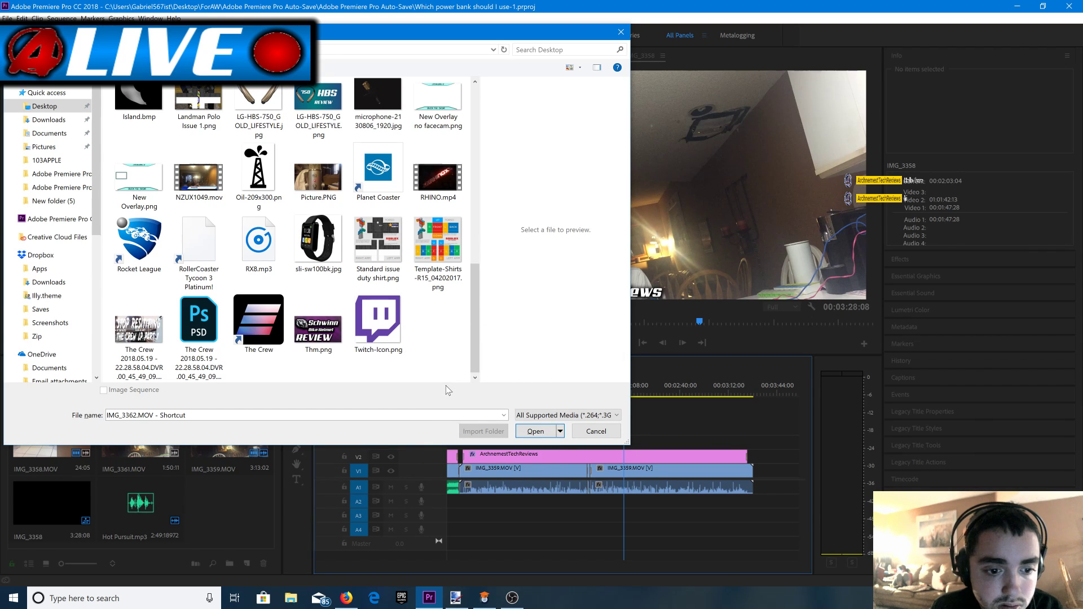
left_click(596, 431)
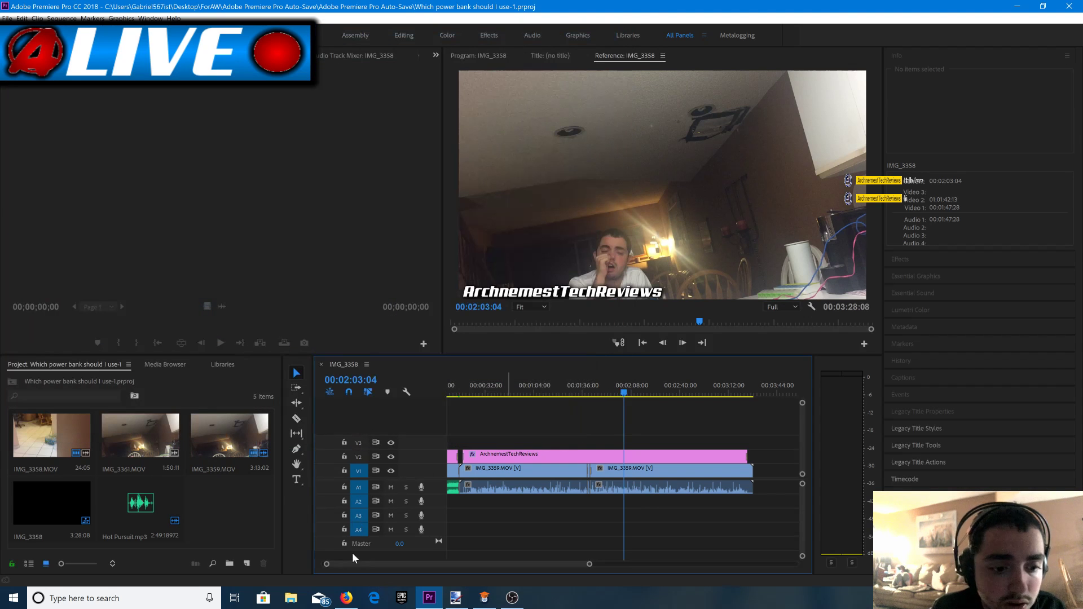
Try to paste the copied item into the Desktop folder in File Explorer, and look for it among the files.
left_click(296, 593)
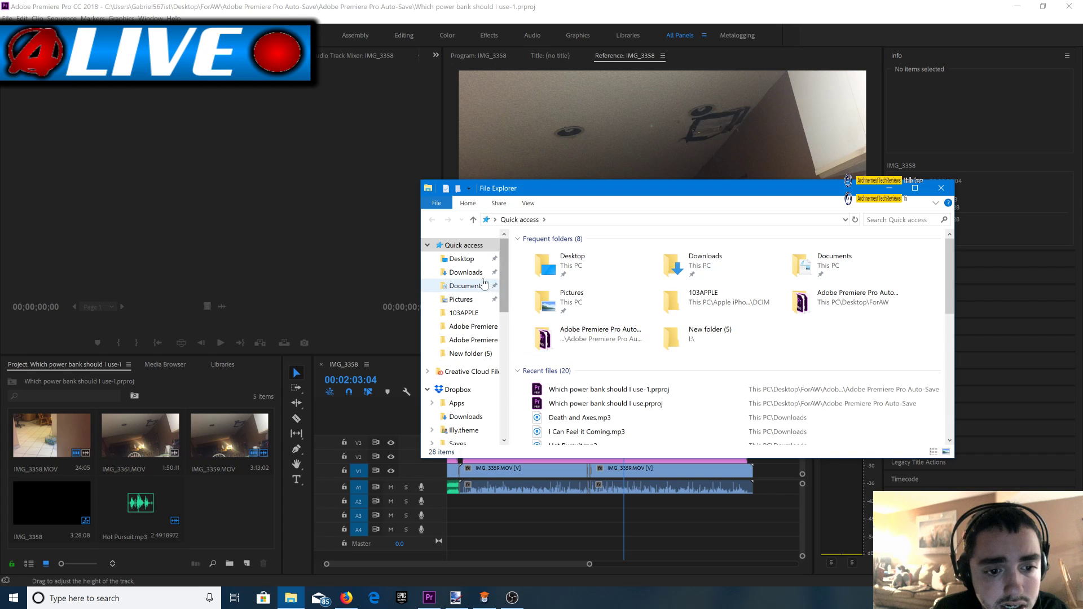
left_click(461, 258)
scroll(690, 377, "down", 5)
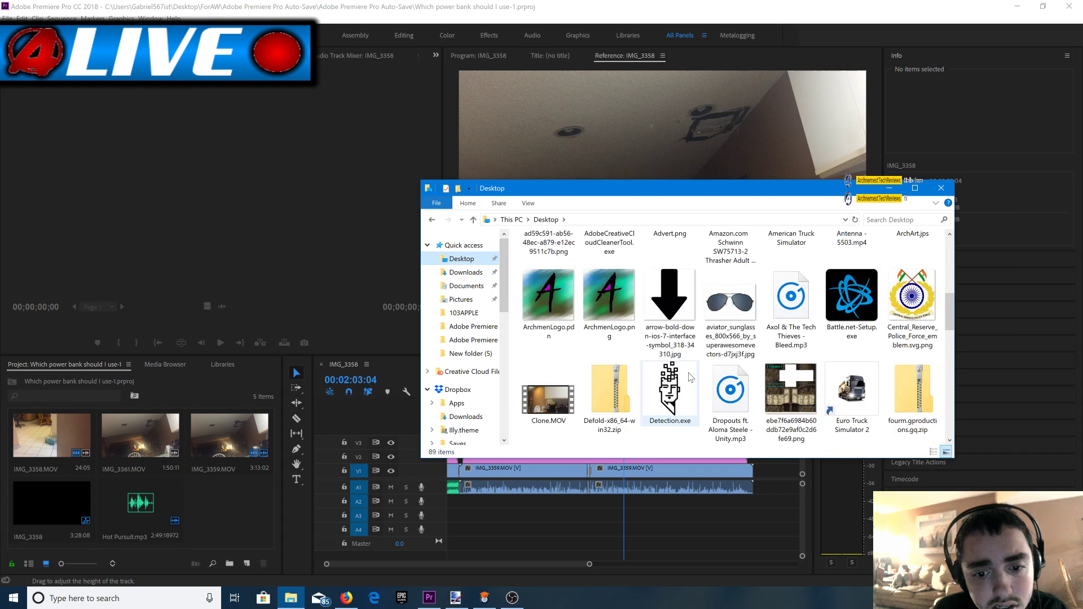
scroll(689, 377, "down", 10)
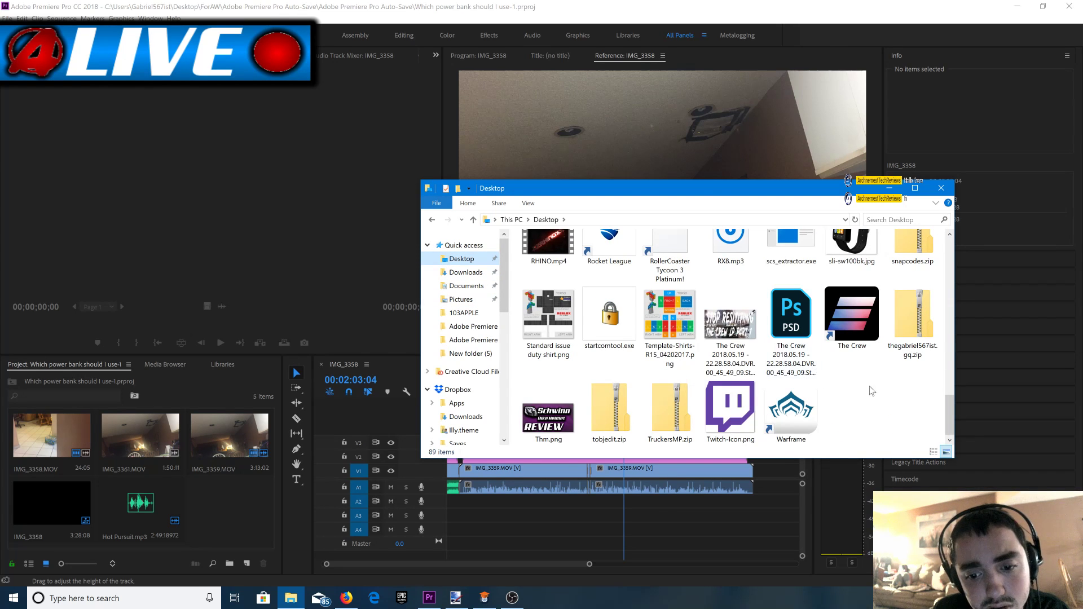
right_click(898, 393)
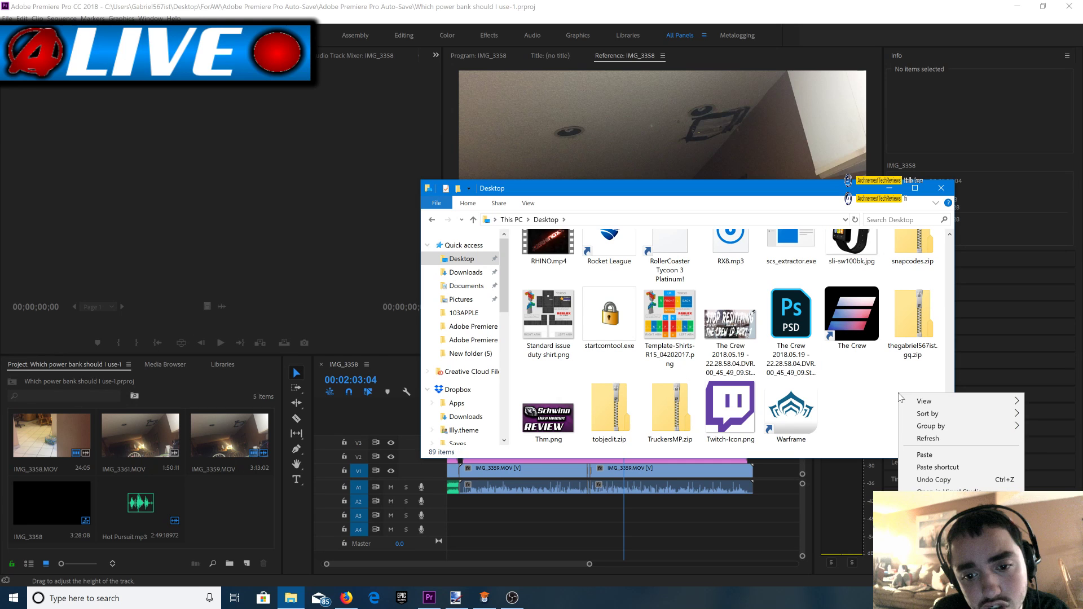
left_click(931, 454)
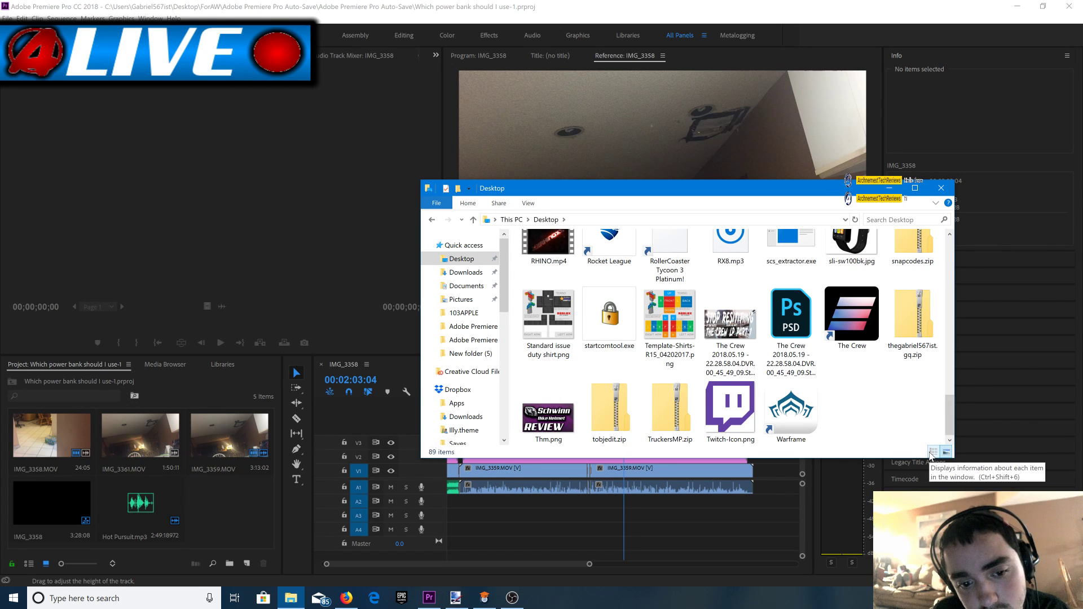
scroll(841, 376, "up", 10)
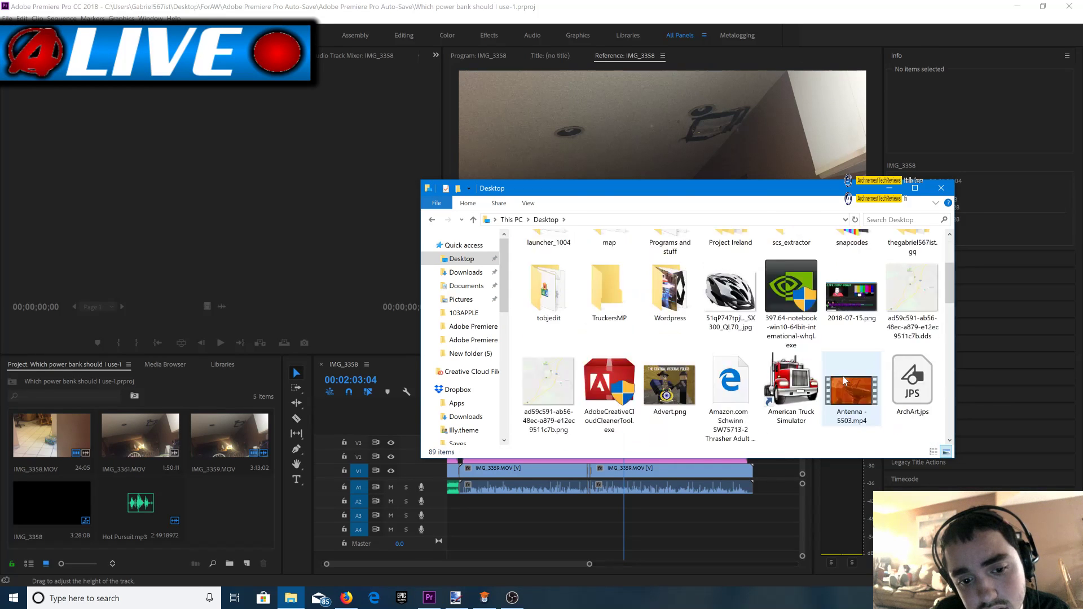
scroll(845, 381, "down", 5)
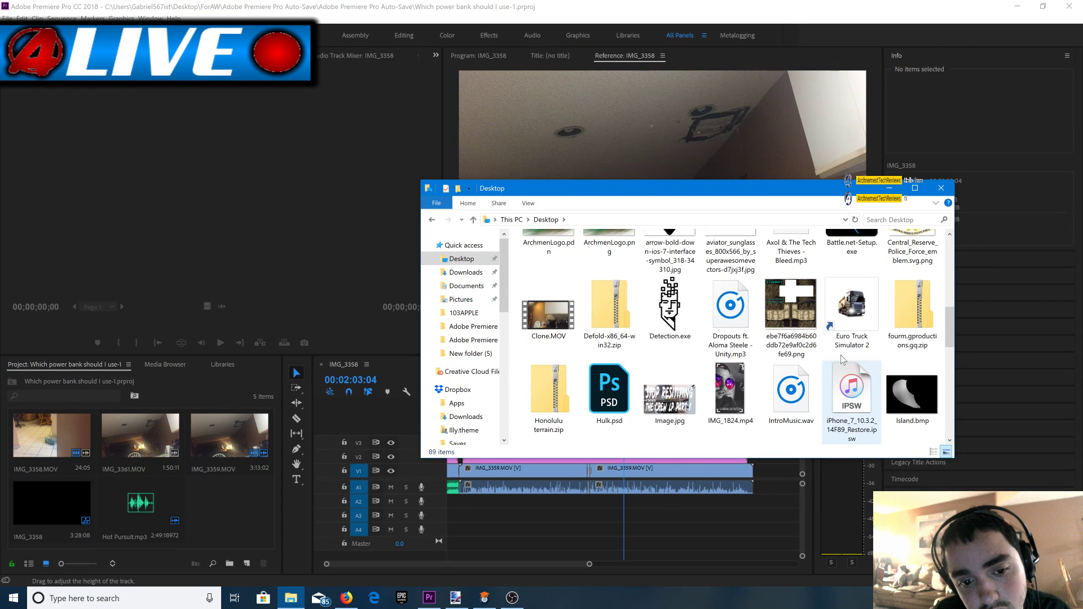
Search the Desktop folder for img_33, and return to the folder's full contents.
left_click(873, 219)
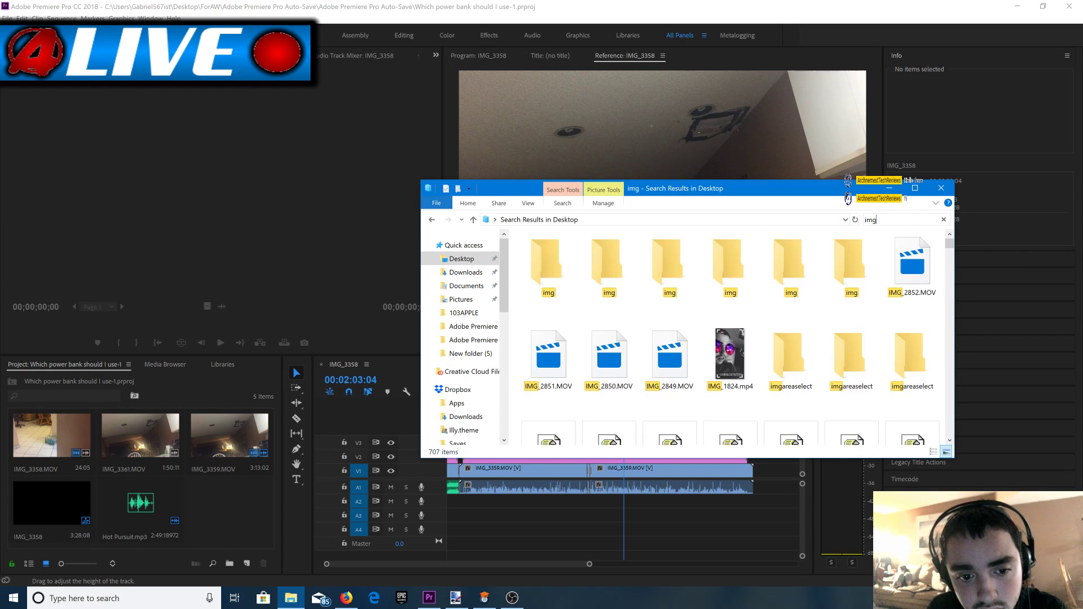
type("img")
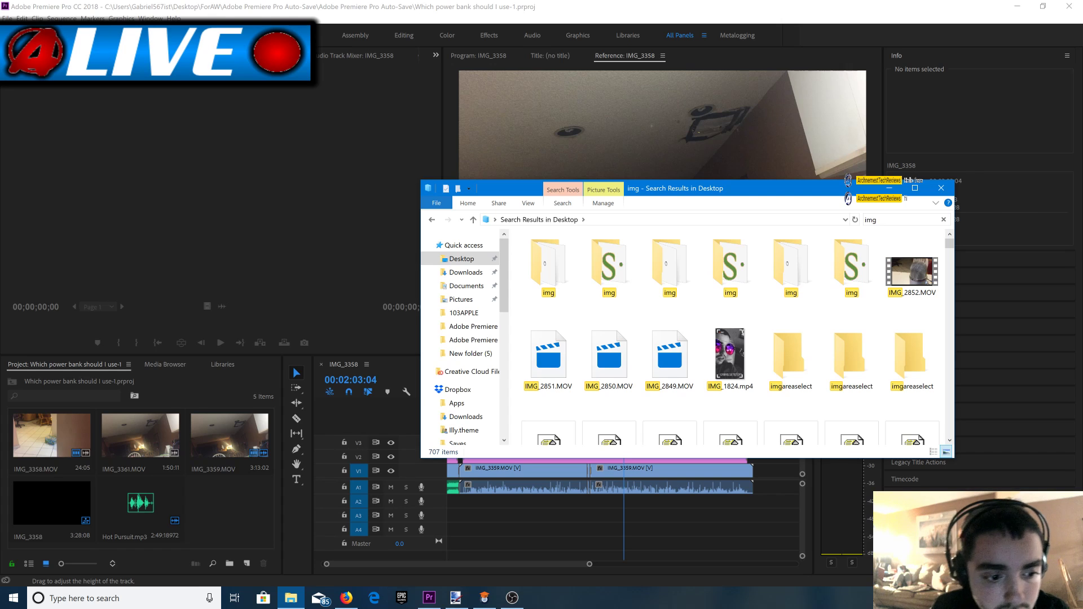
type("_33")
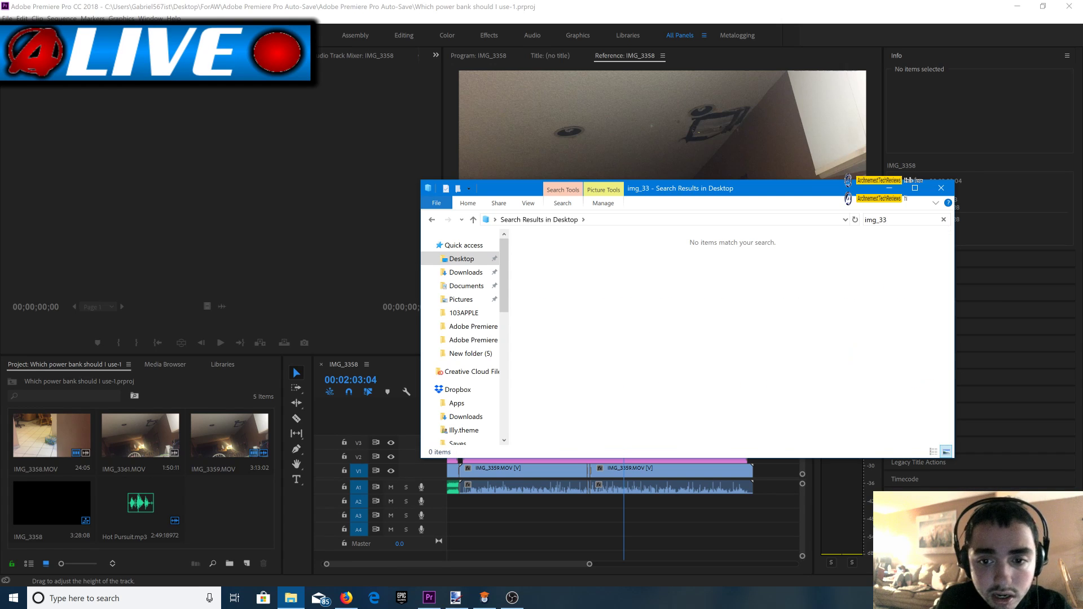
left_click(477, 261)
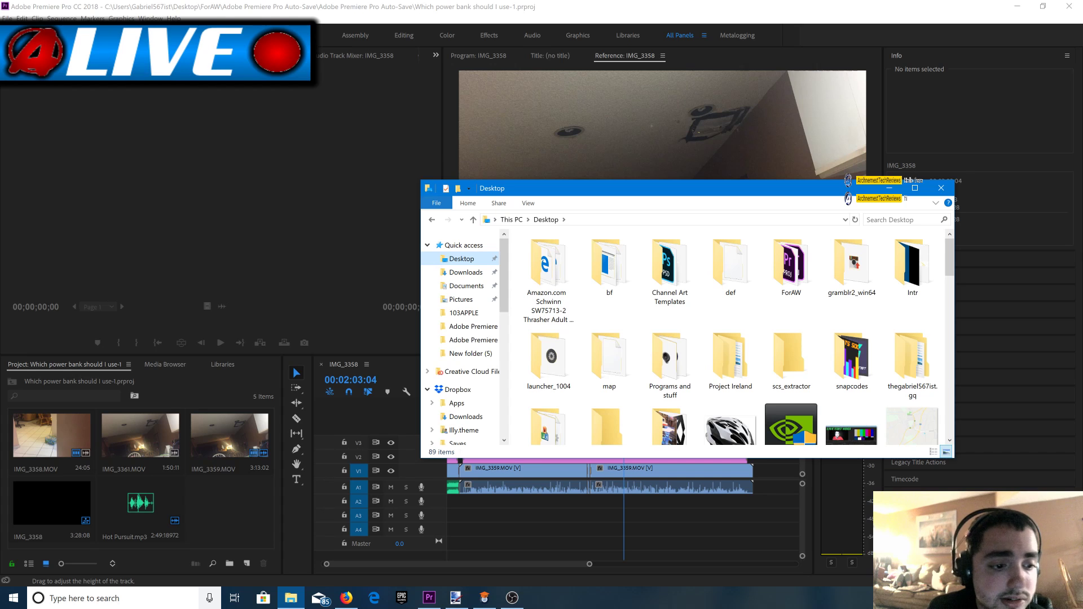
Search Windows for img_33, open IMG_3362.MOV in Movies & TV, and pause it at about 11 seconds.
left_click(146, 598)
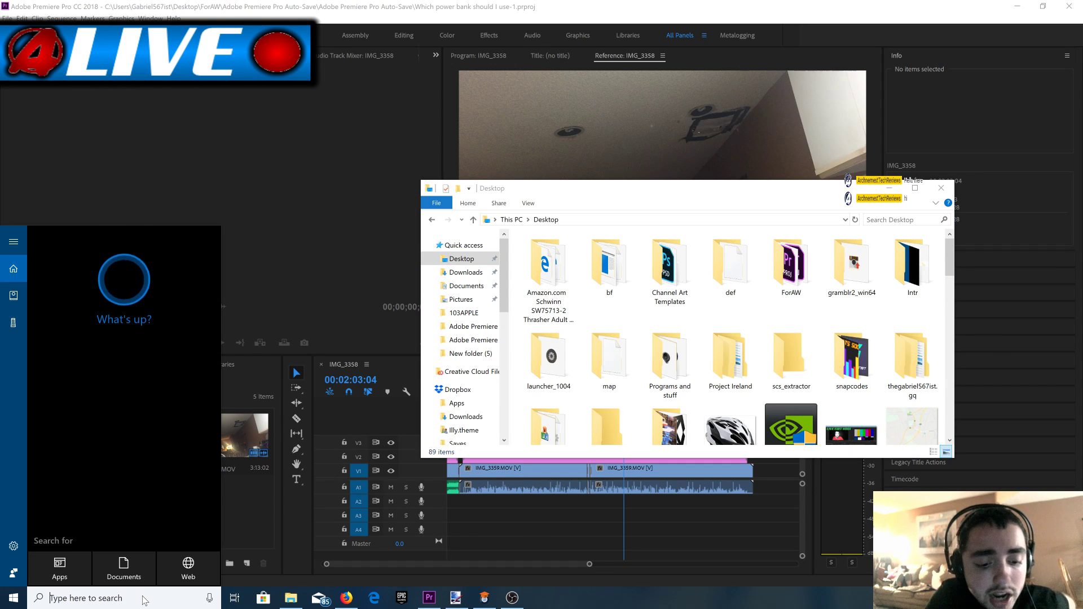
type("img")
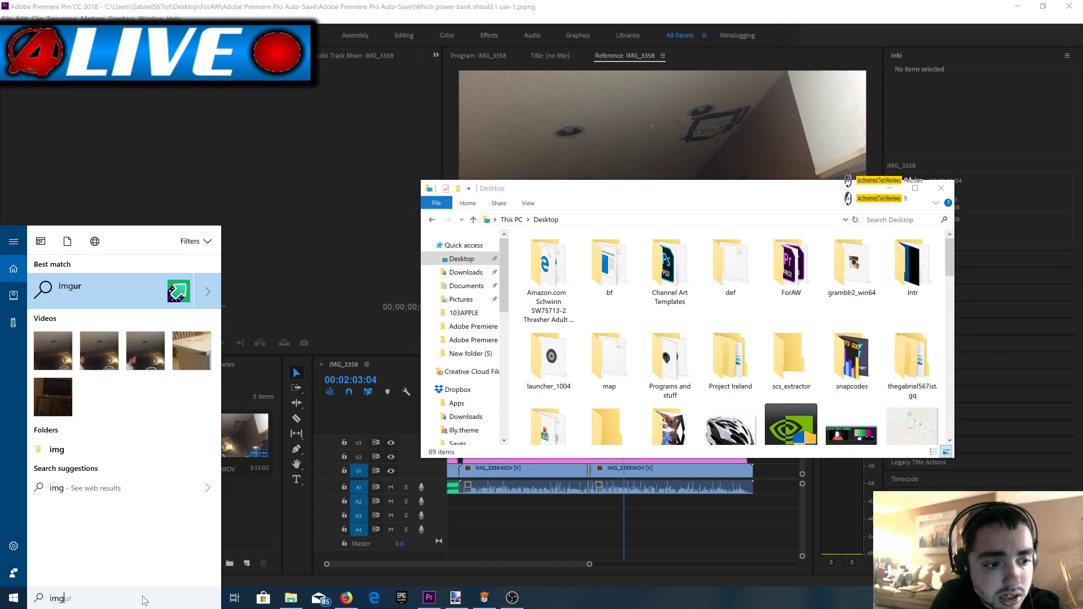
type("_")
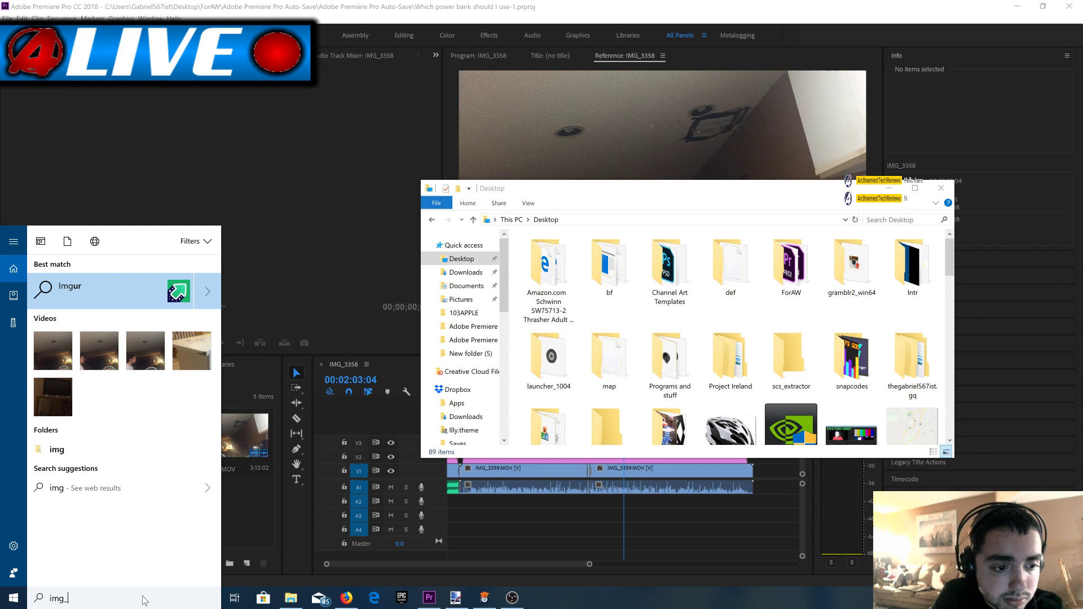
type("33")
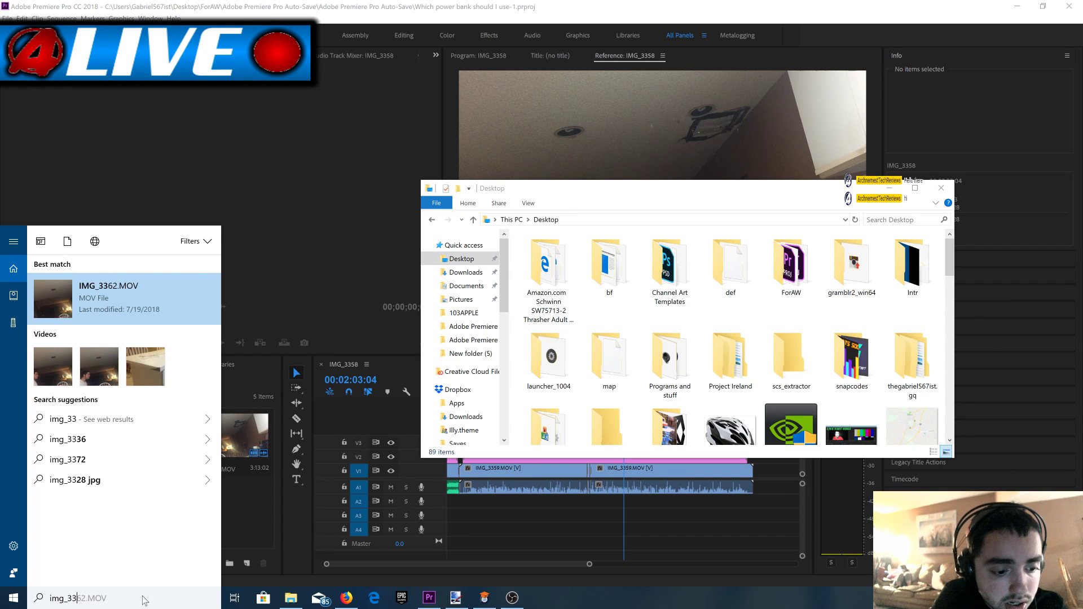
key("BackSpace")
key("BackSpace")
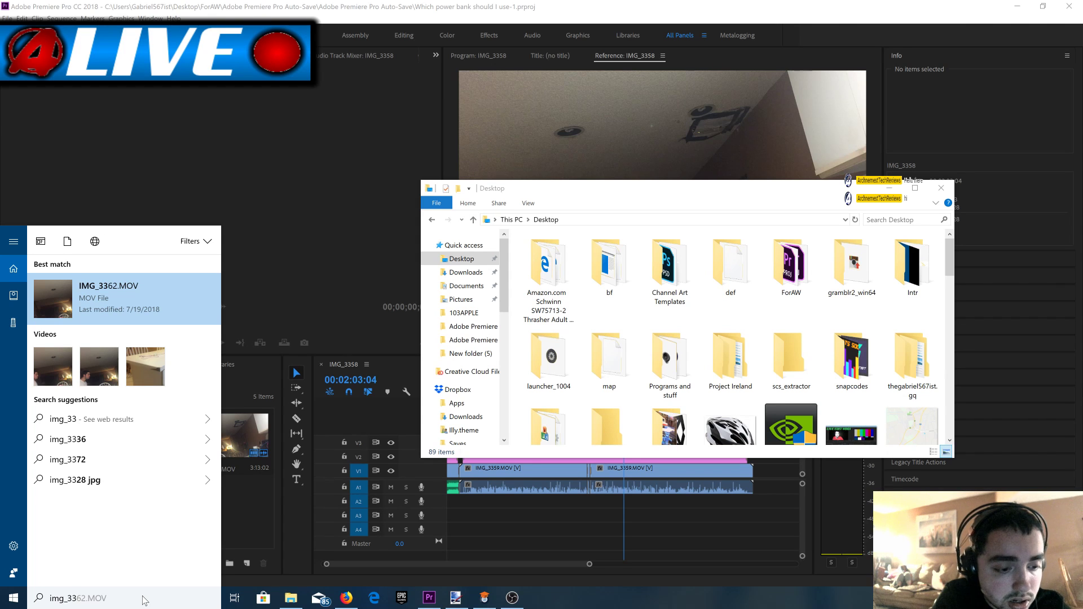
left_click(129, 296)
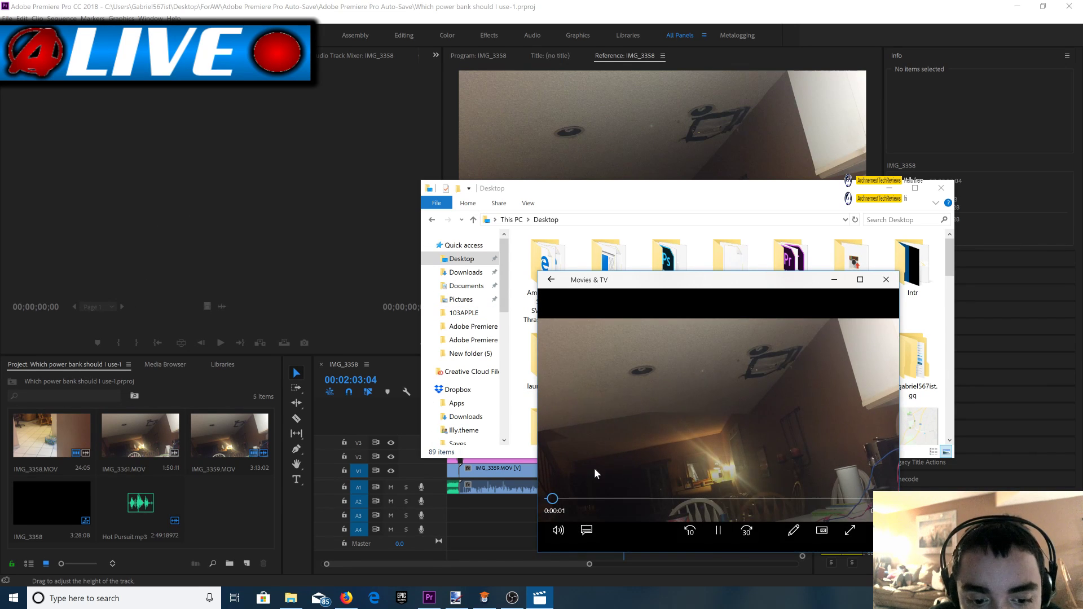
left_click(561, 499)
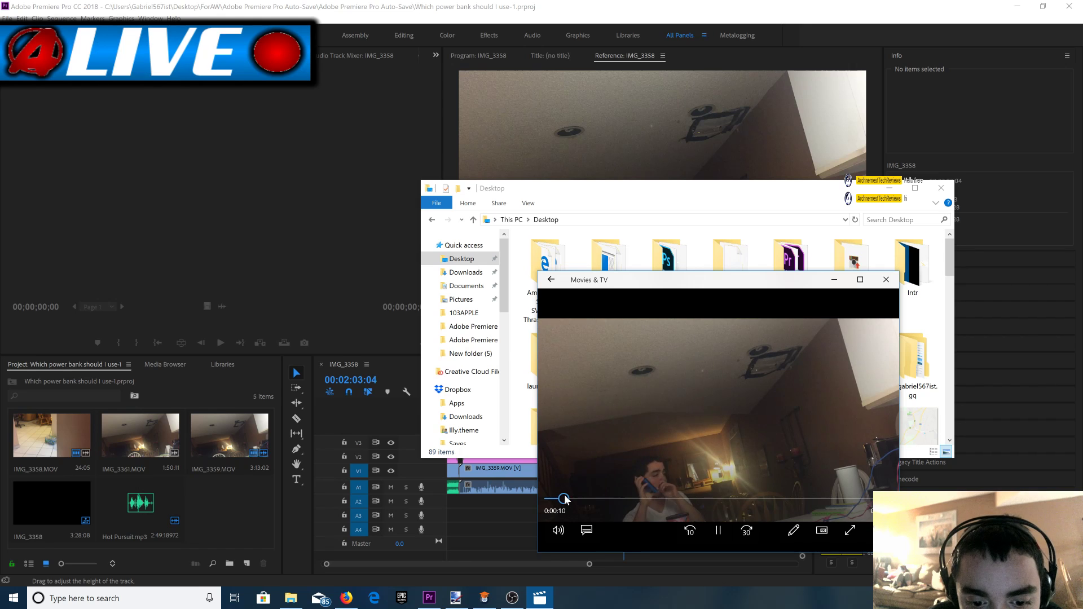
left_click(718, 530)
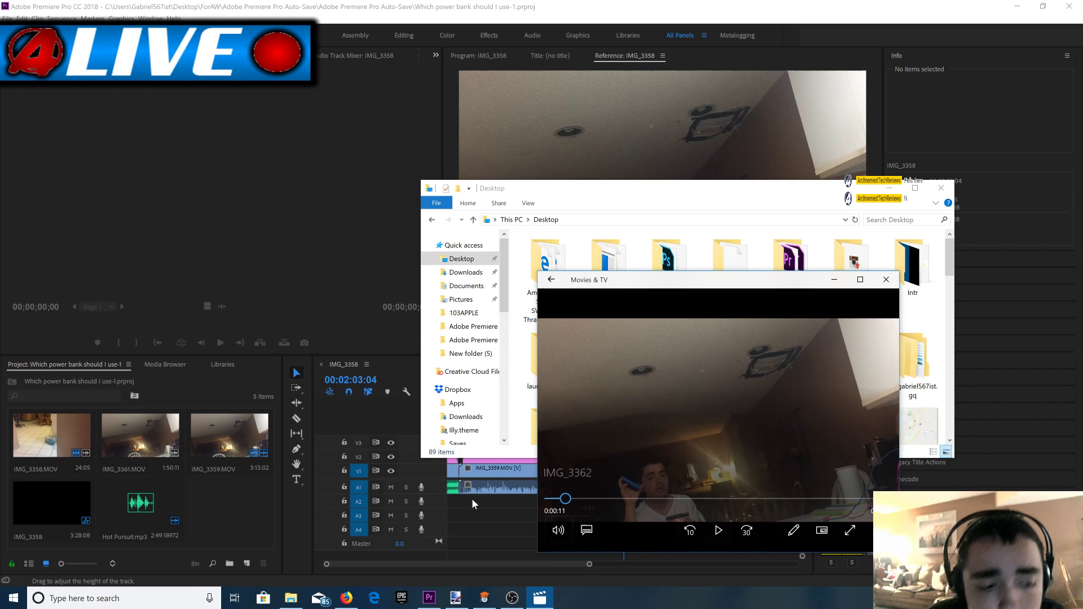
Search Windows for img and open the file location of IMG_3362.MOV.
left_click(14, 598)
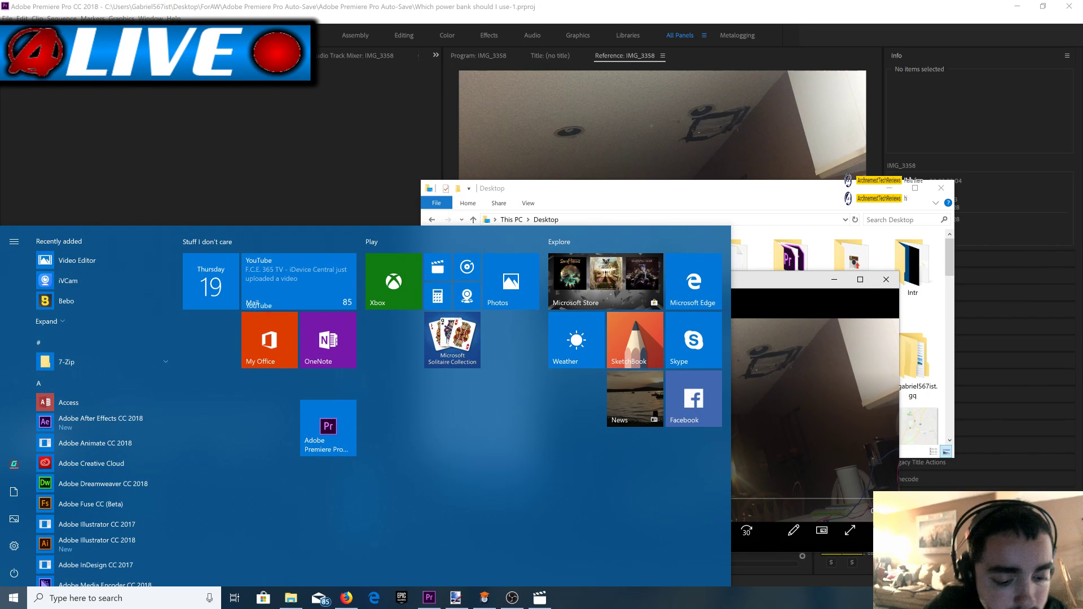
type("ig_")
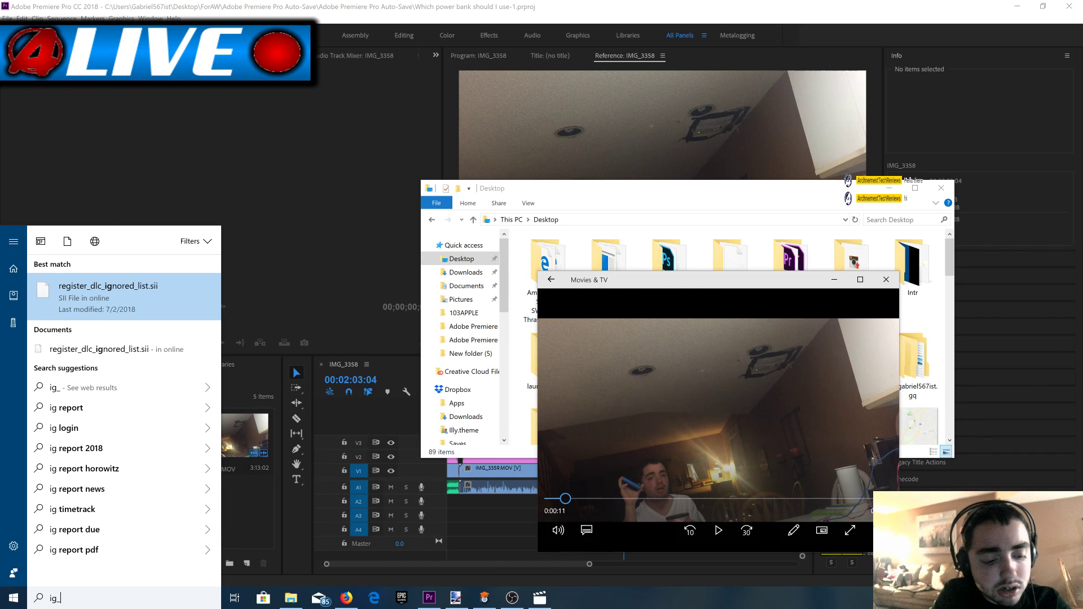
type("3362")
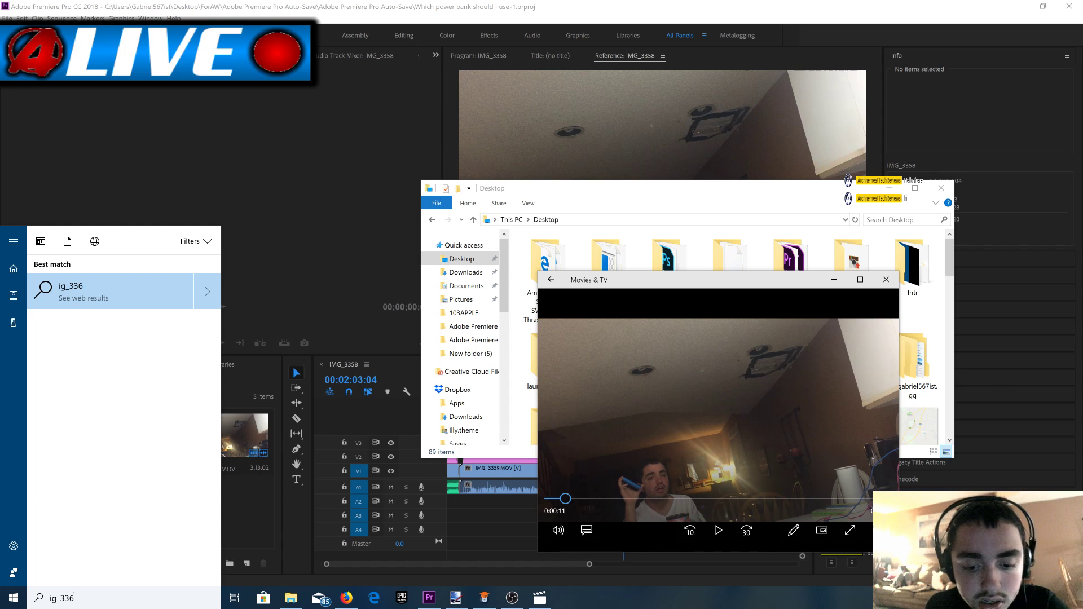
key("BackSpace")
key("BackSpace")
key("BackSpace")
key("BackSpace")
key("BackSpace")
key("BackSpace")
type("img")
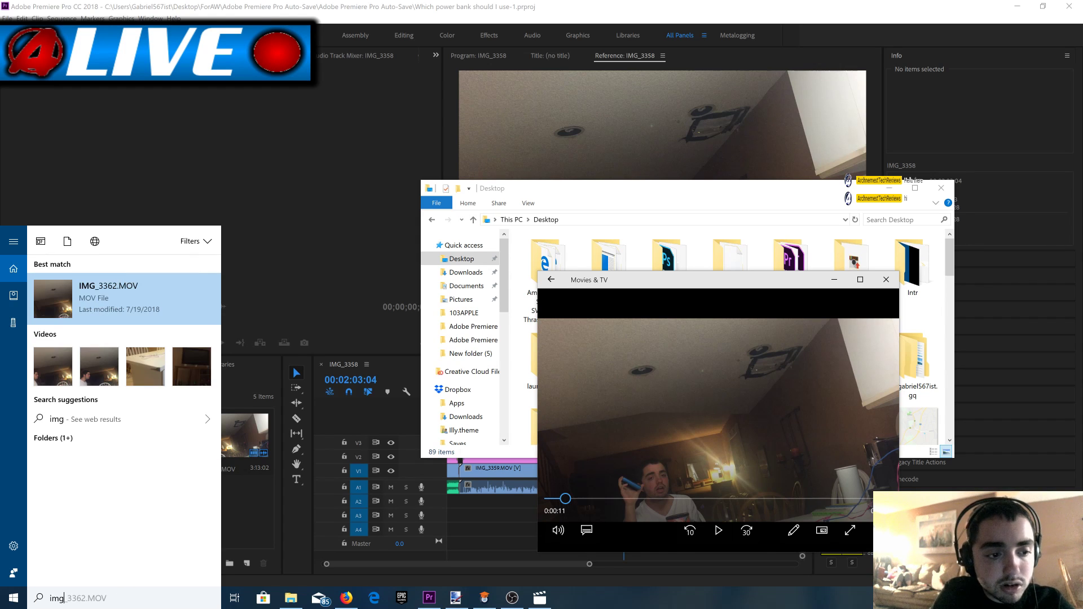
right_click(119, 290)
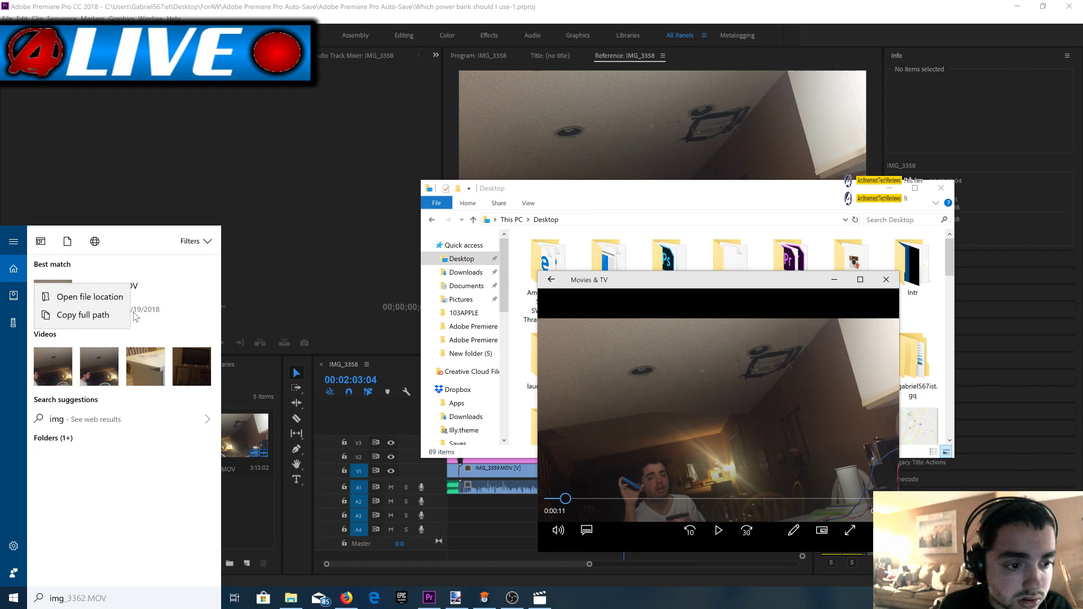
key("Escape")
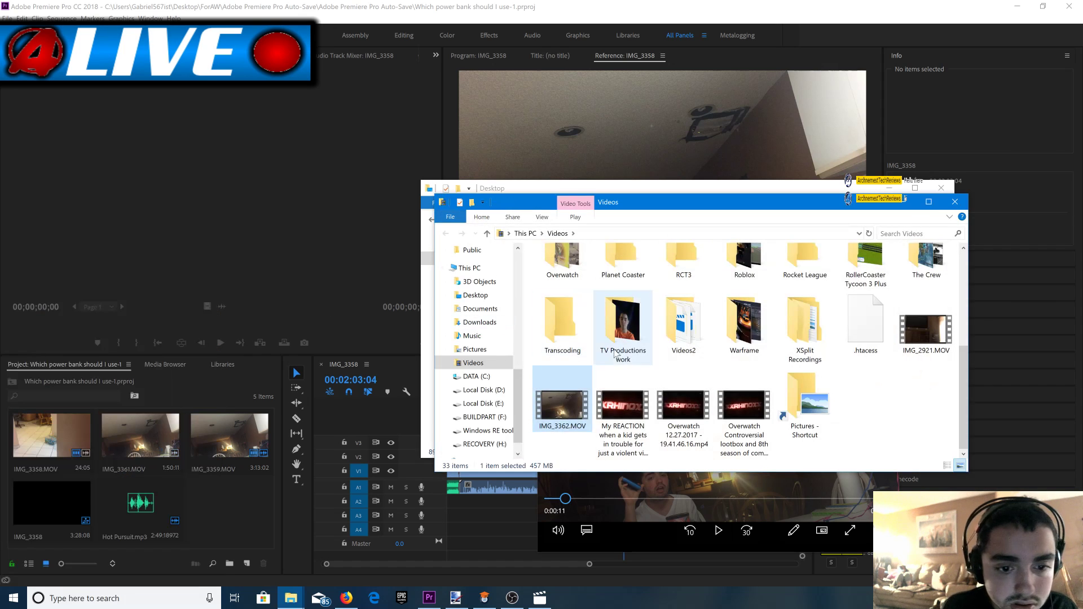
Import IMG_3362.MOV from the Videos folder into the Premiere Pro project, and close the File Explorer windows and the Movies & TV player.
double_click(213, 514)
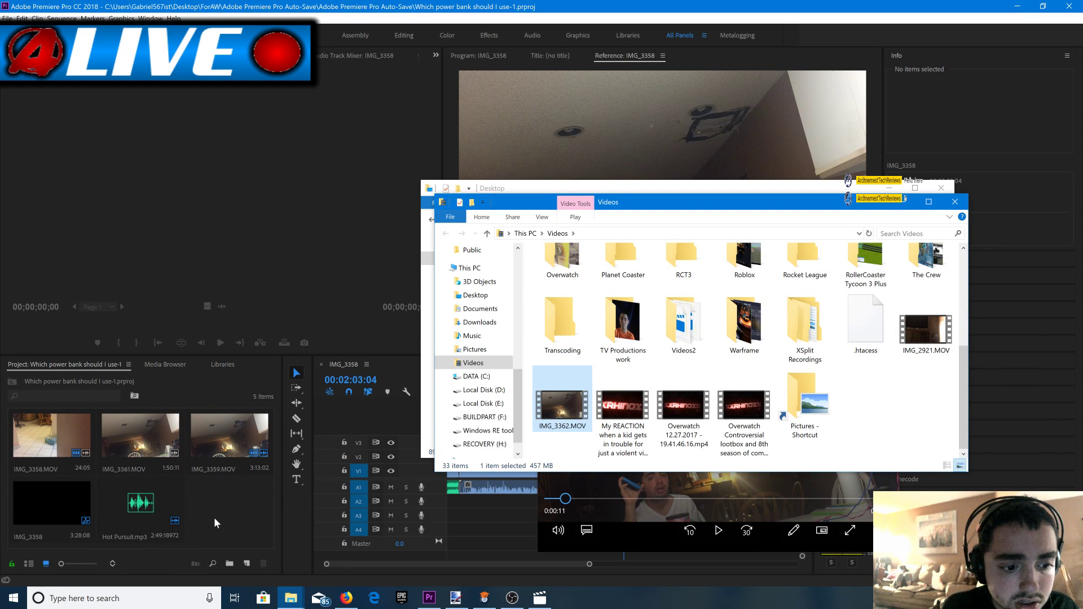
left_click(956, 202)
left_click(941, 189)
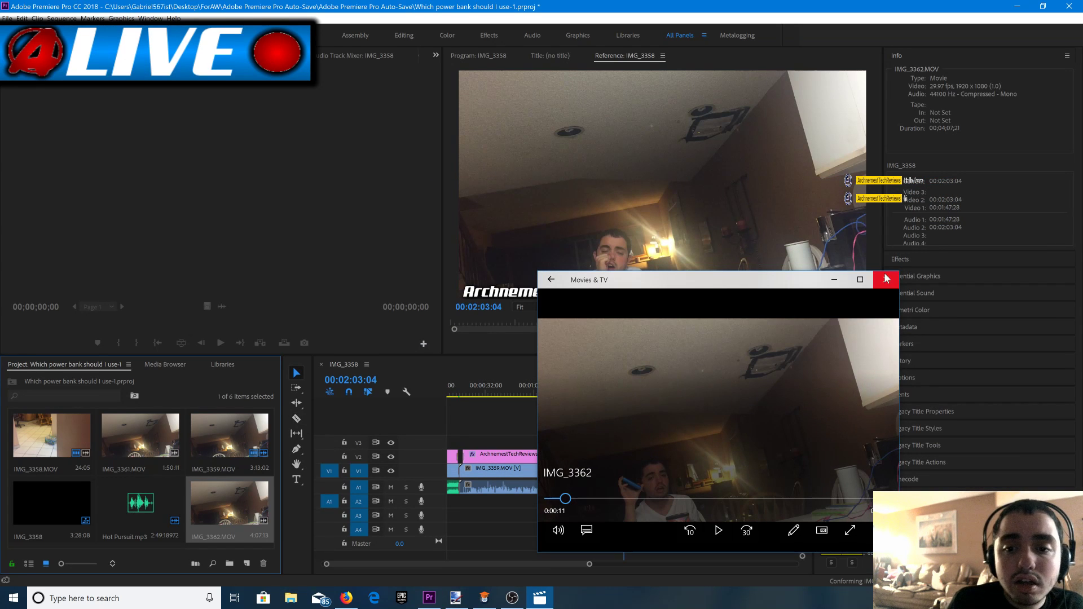
left_click(887, 280)
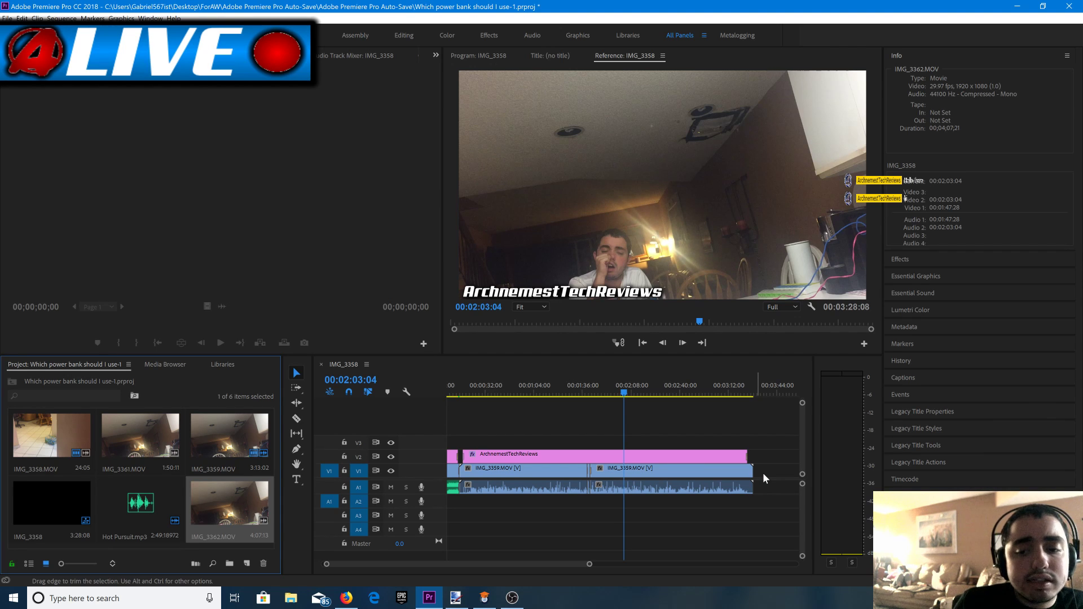
Append IMG_3362.MOV to the end of the sequence on V1 and extend the ArchnemestTechReviews title on V2 to nearly the clip's end.
left_click_drag(286, 510, 763, 491)
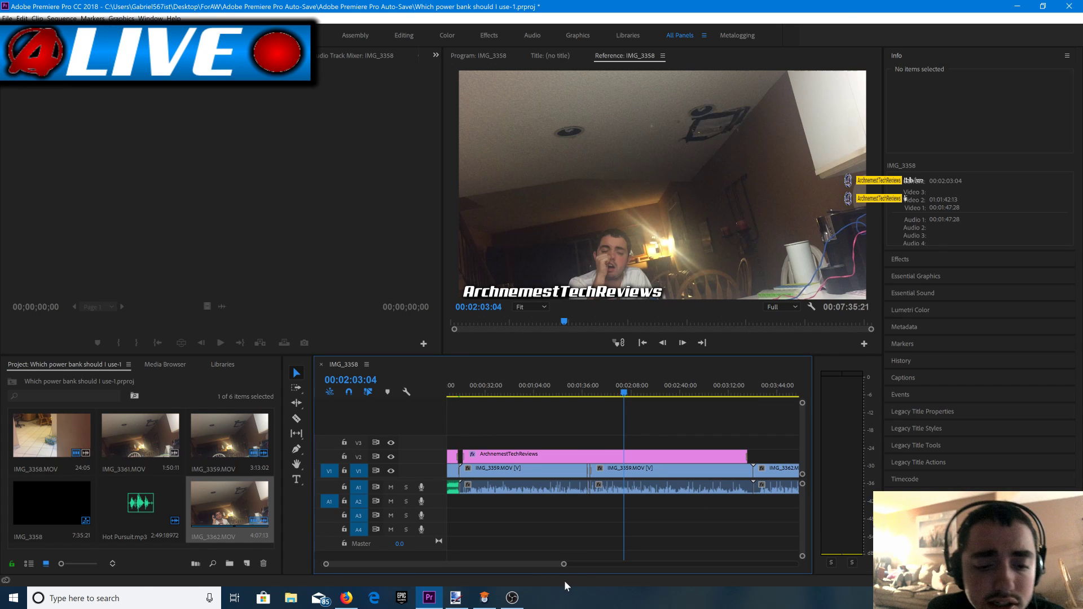
left_click_drag(563, 565, 683, 564)
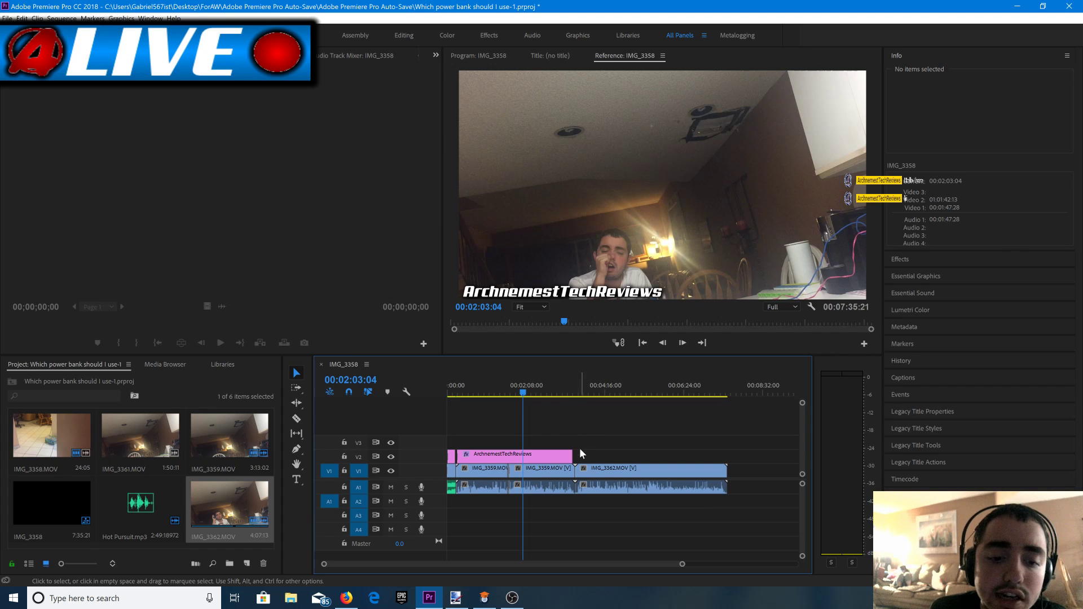
left_click_drag(607, 456, 719, 463)
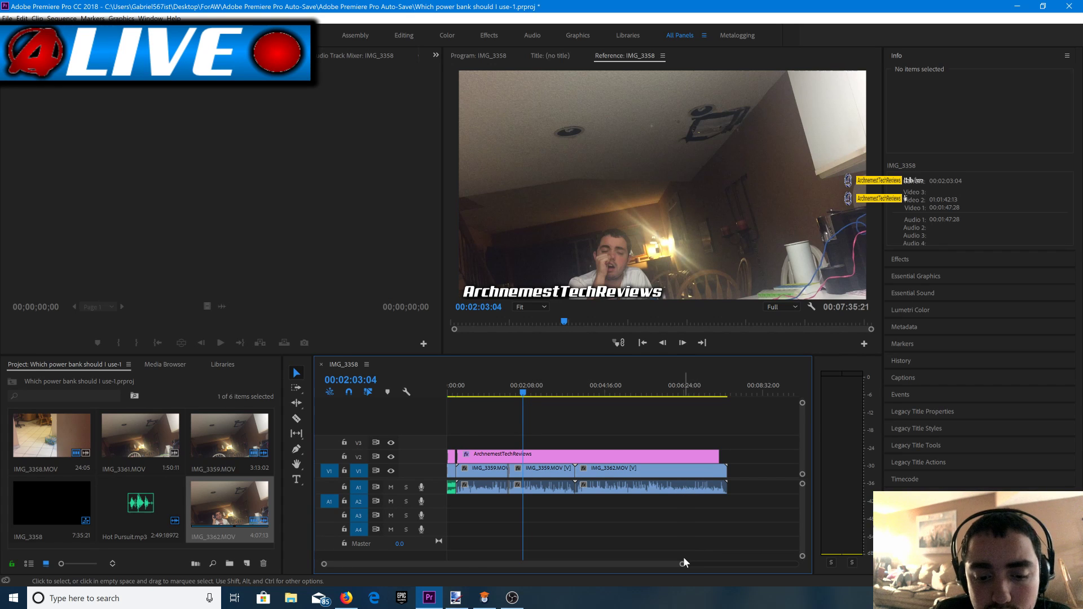
Place Hot Pursuit.mp3 on audio track A2 so it ends with the IMG_3362.MOV clip, and preview the sequence's first second.
left_click_drag(656, 563, 679, 564)
left_click_drag(112, 518, 460, 504)
key("Home")
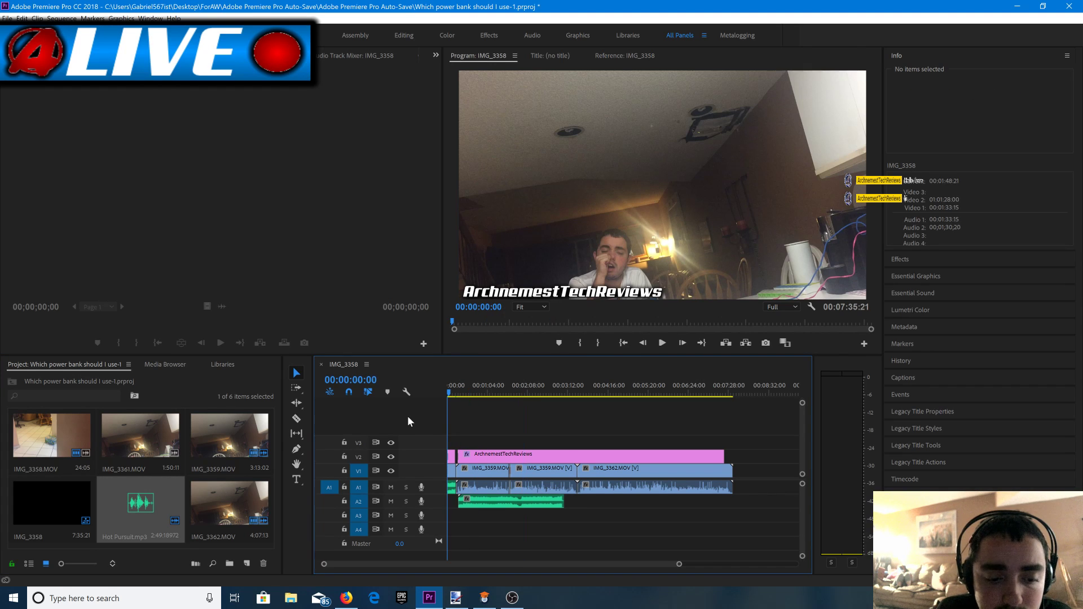
key("space")
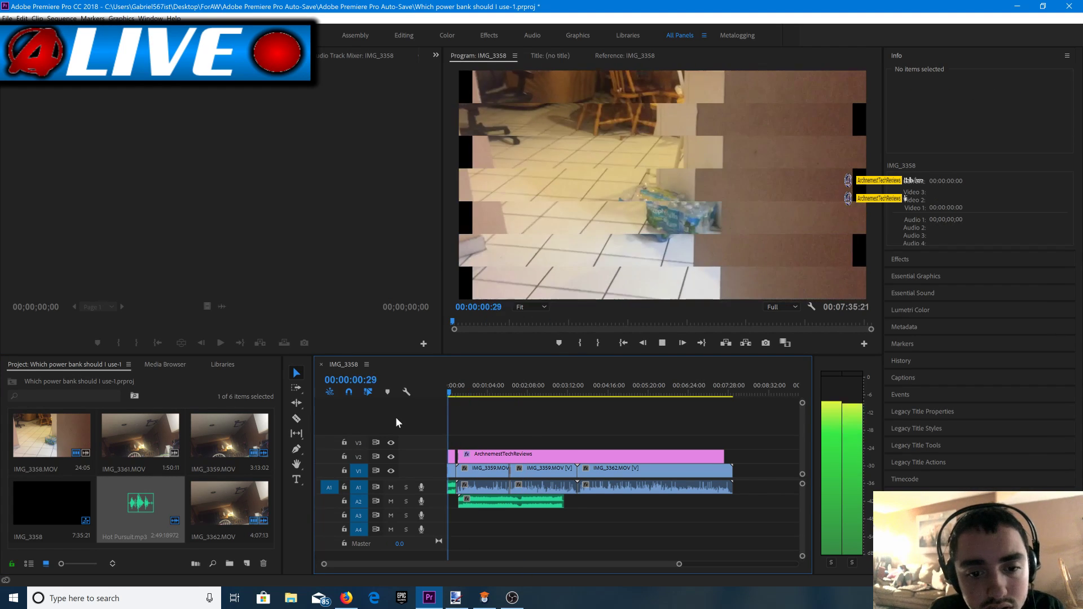
key("space")
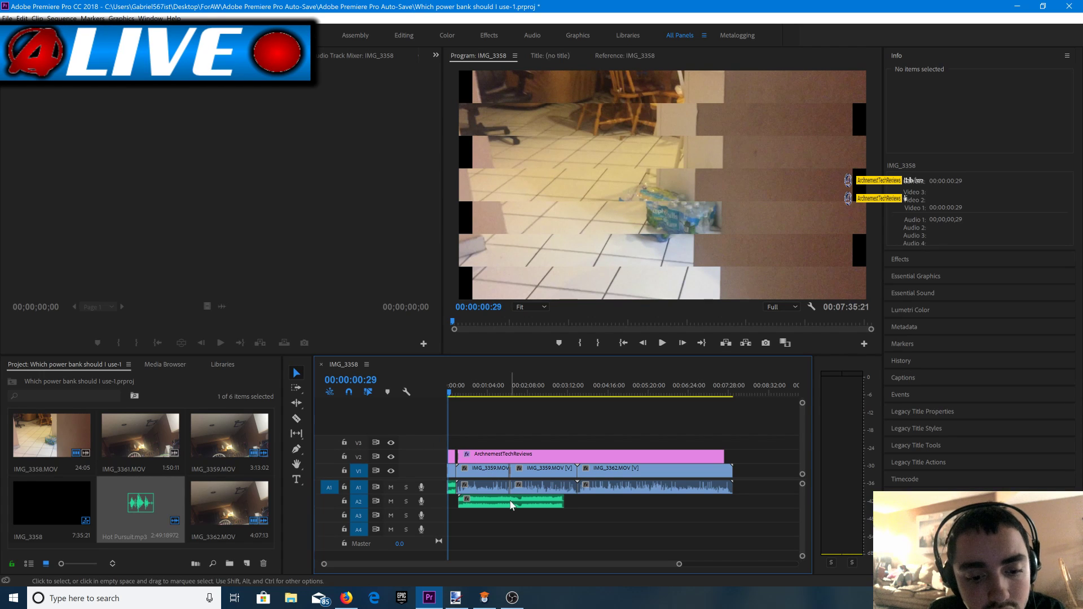
left_click_drag(513, 503, 680, 501)
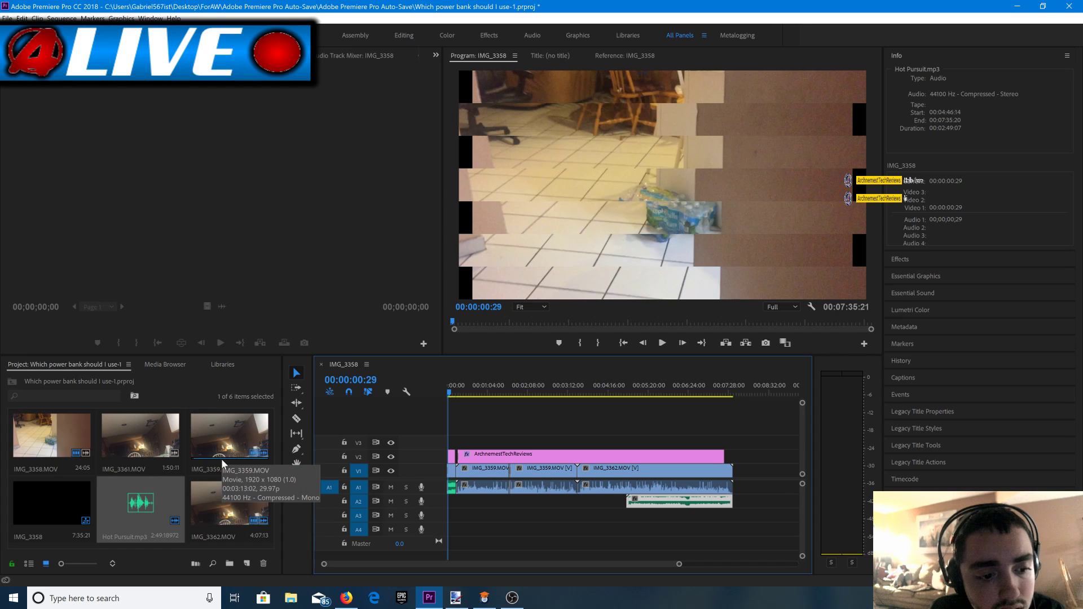
Try to import I Can Feel it Coming.mp3 from the Downloads folder.
key("ctrl+i")
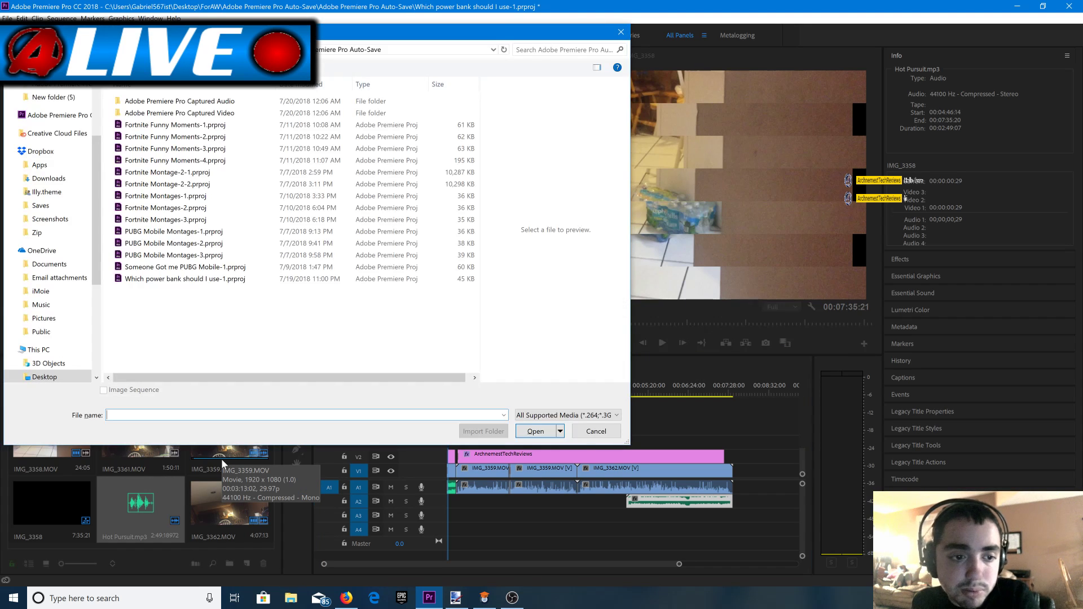
scroll(51, 170, "up", 3)
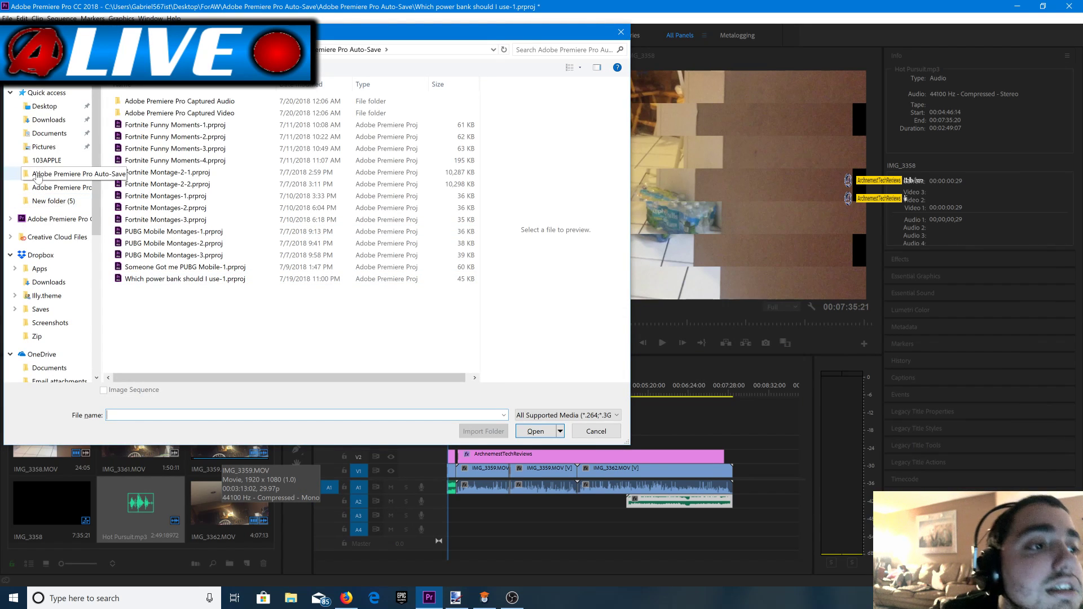
left_click(48, 119)
left_click(61, 135)
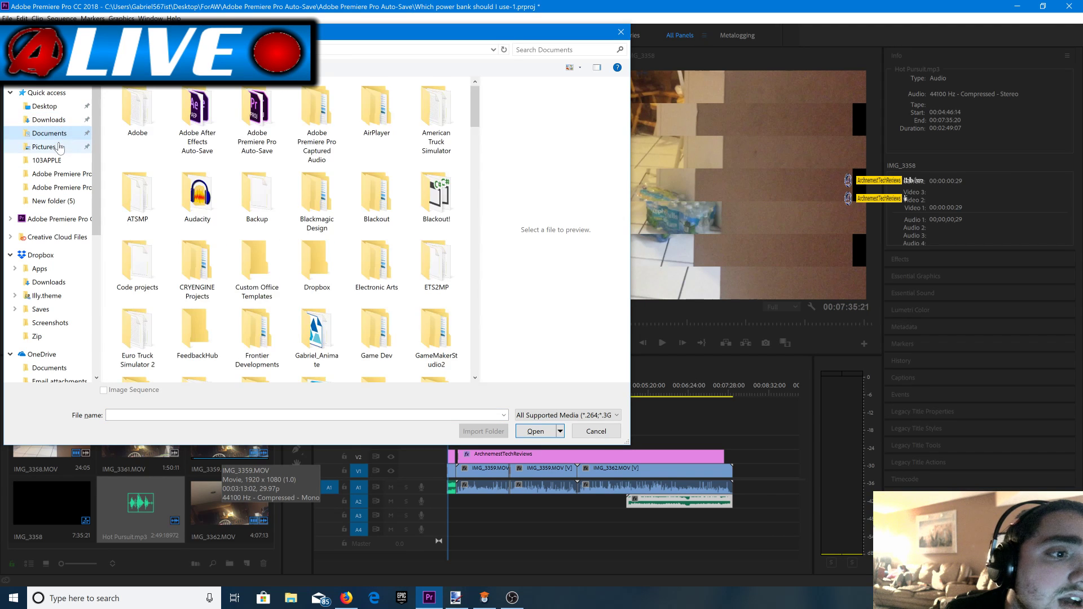
left_click(60, 147)
left_click(45, 106)
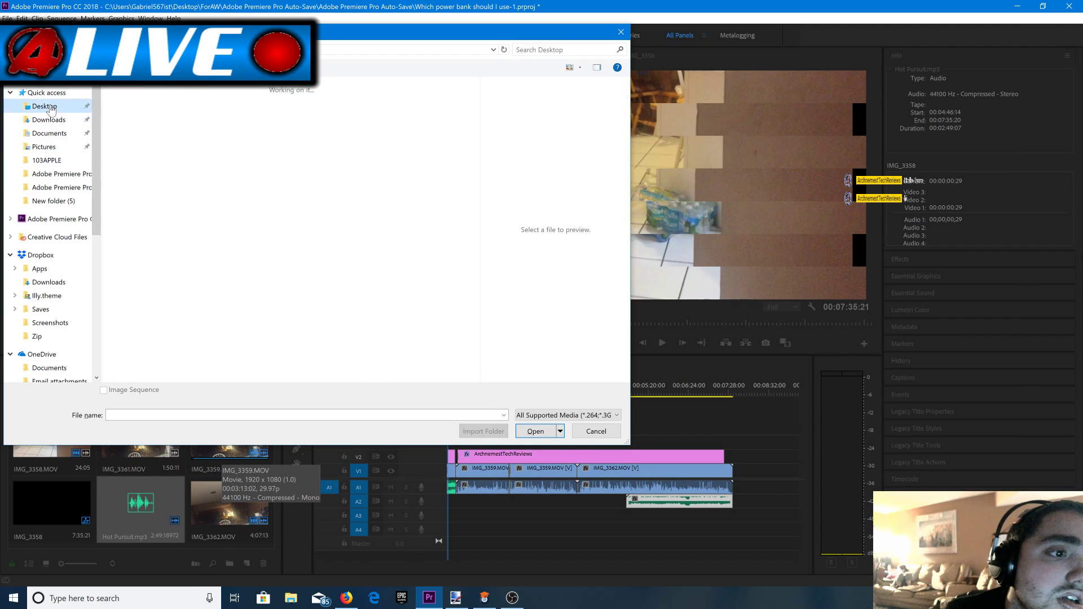
left_click(49, 119)
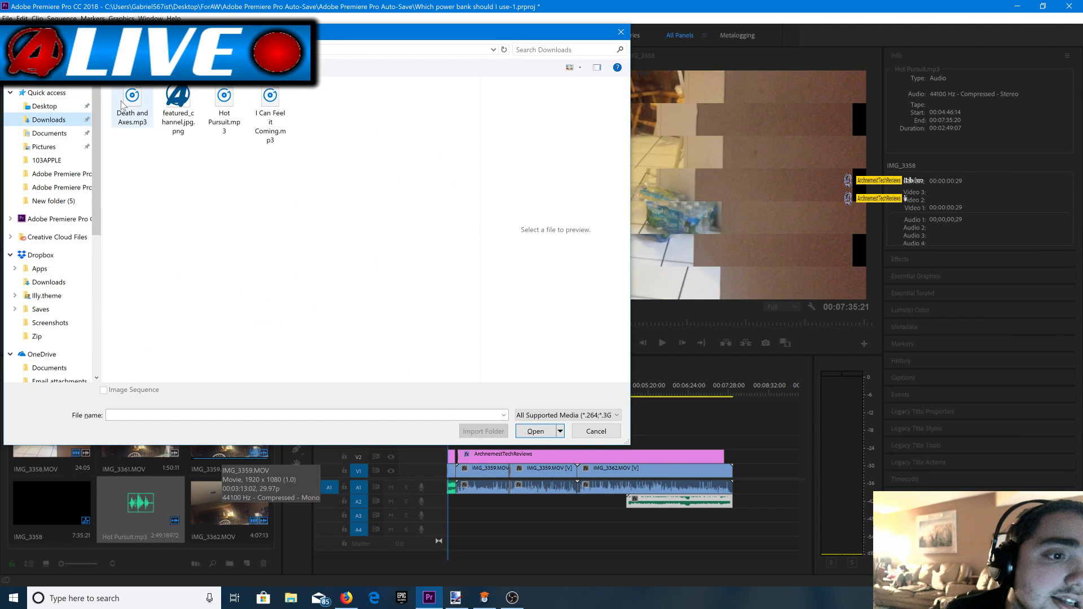
double_click(250, 108)
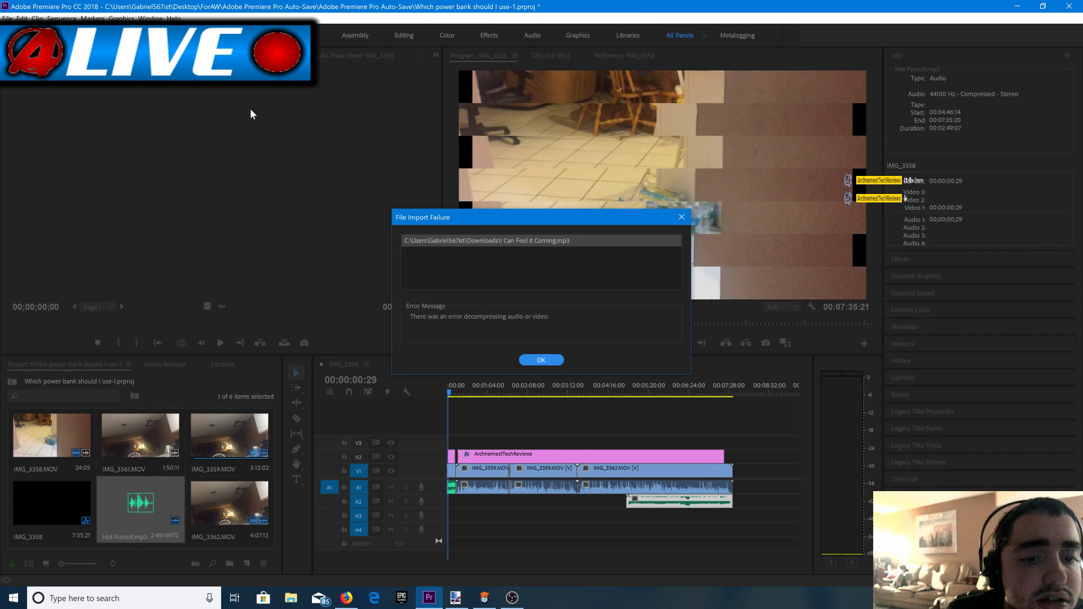
left_click(556, 359)
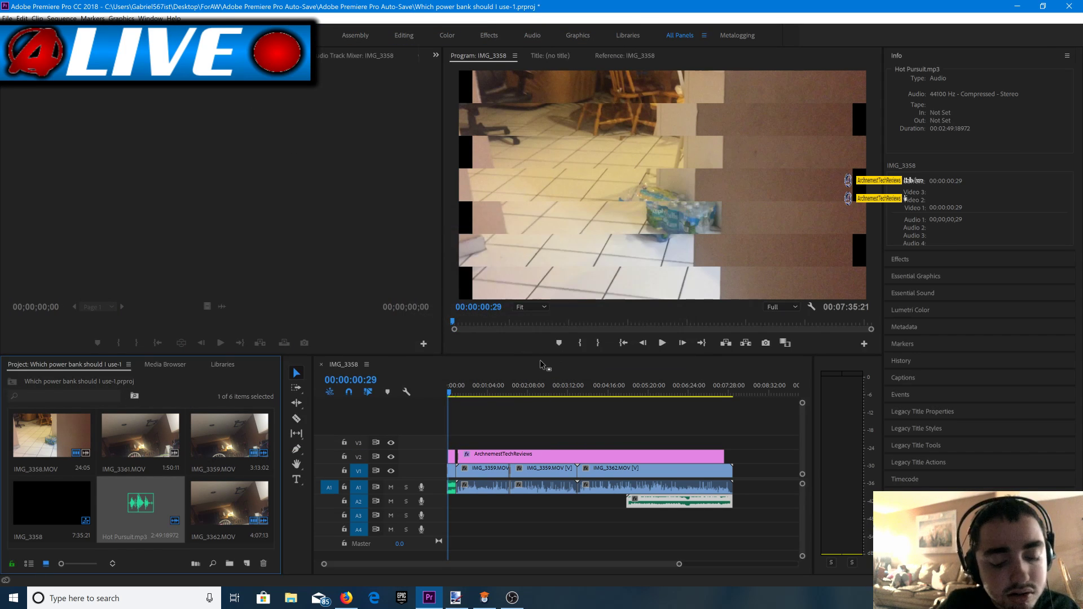
Import Death and Axes.mp3 from the Downloads folder and place it on A2 directly before the Hot Pursuit.mp3 clip.
key("ctrl+i")
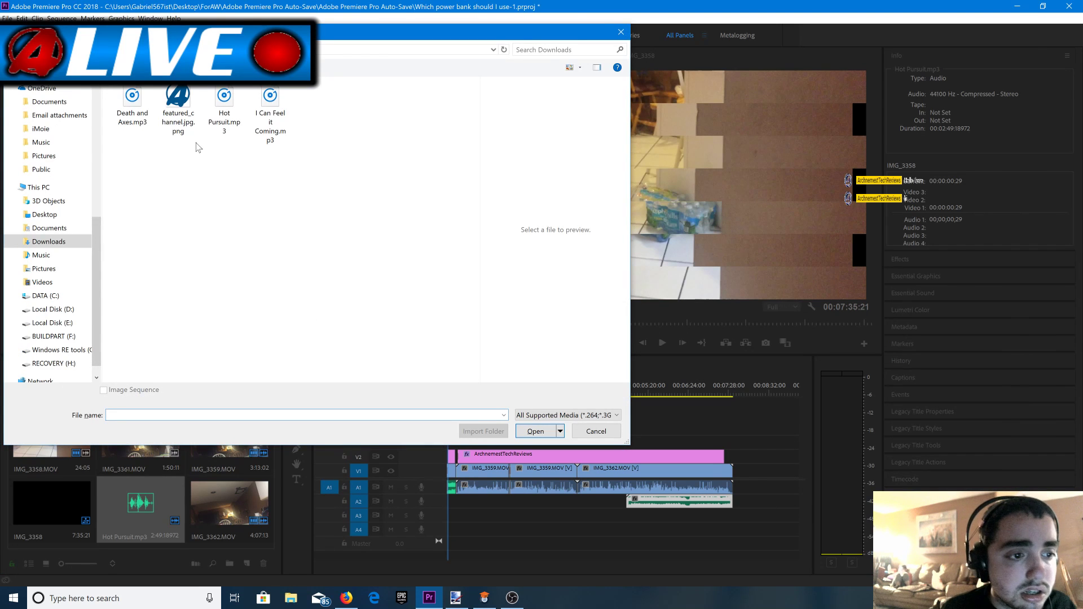
double_click(127, 115)
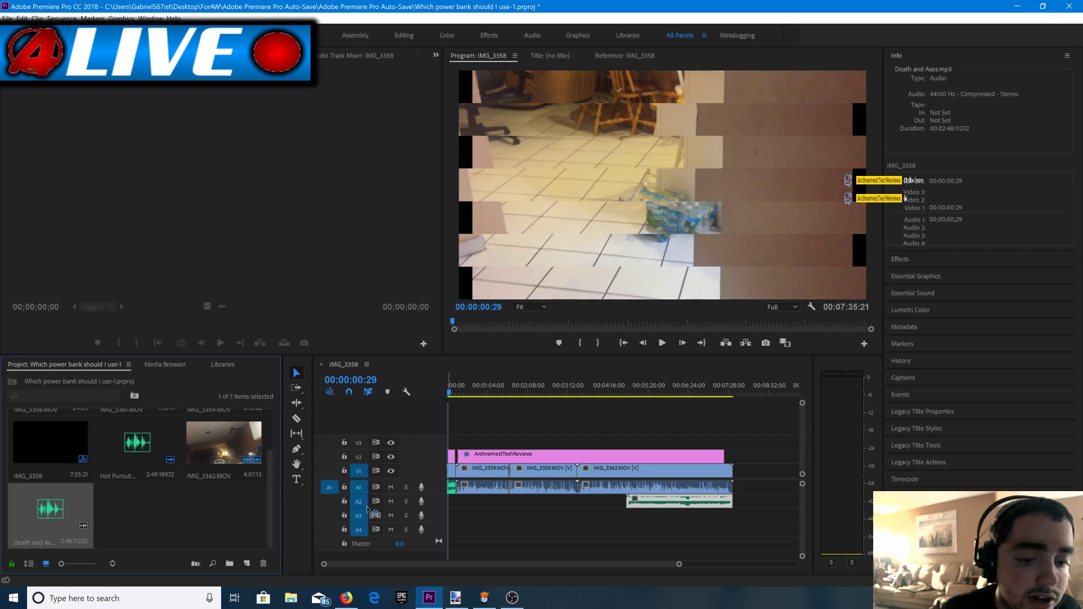
left_click_drag(368, 511, 524, 499)
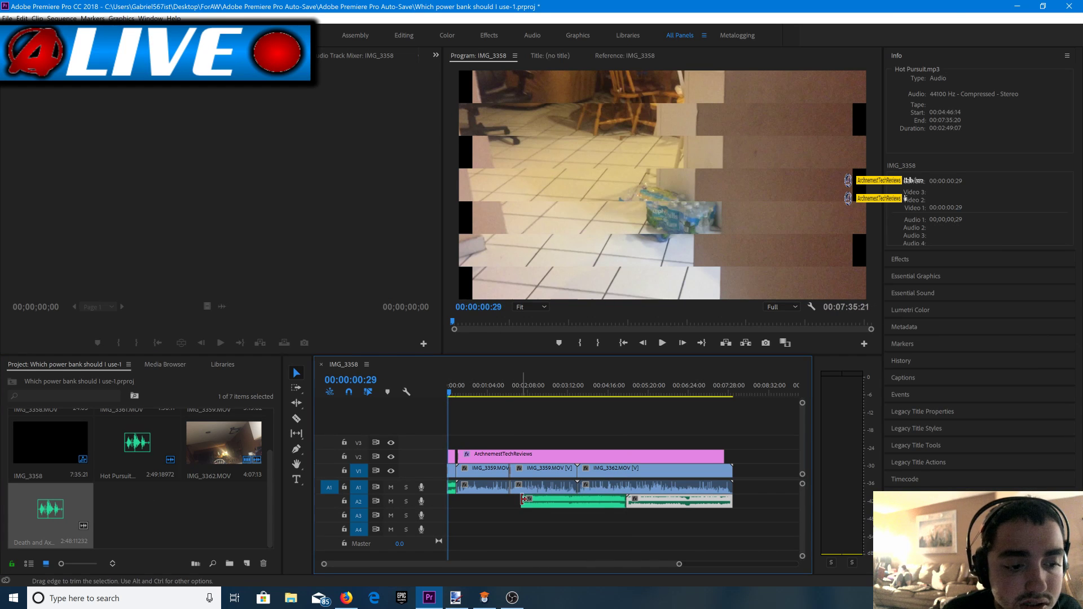
Duplicate the Hot Pursuit.mp3 clip near the beginning of A2, shorten it, and trim its start to the first IMG_3359.MOV clip at 00:00:15:06.
left_click_drag(648, 507, 535, 519)
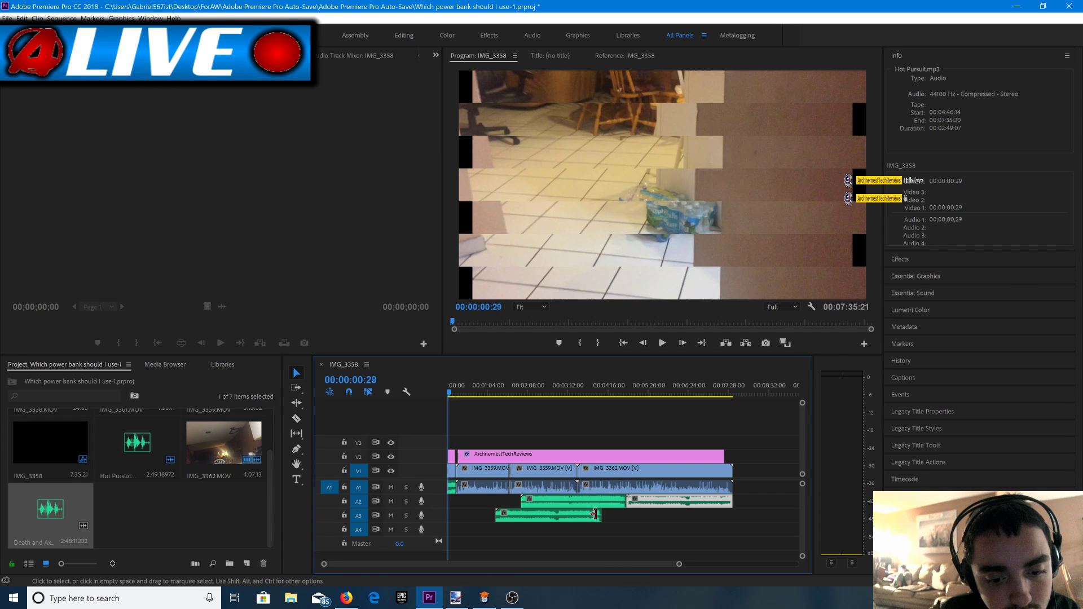
left_click_drag(601, 516, 477, 503)
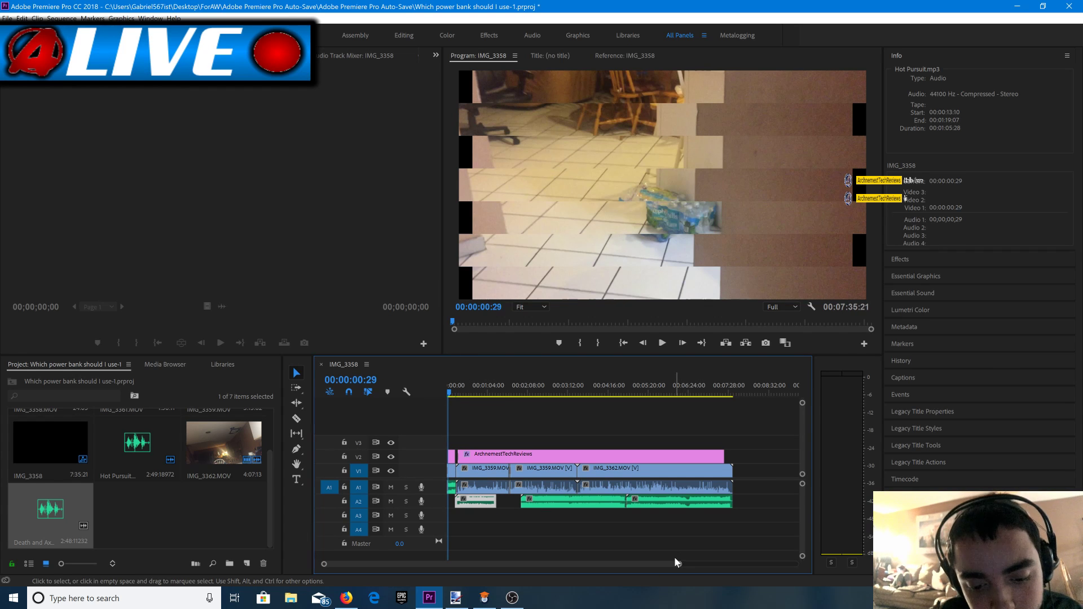
left_click_drag(678, 564, 540, 565)
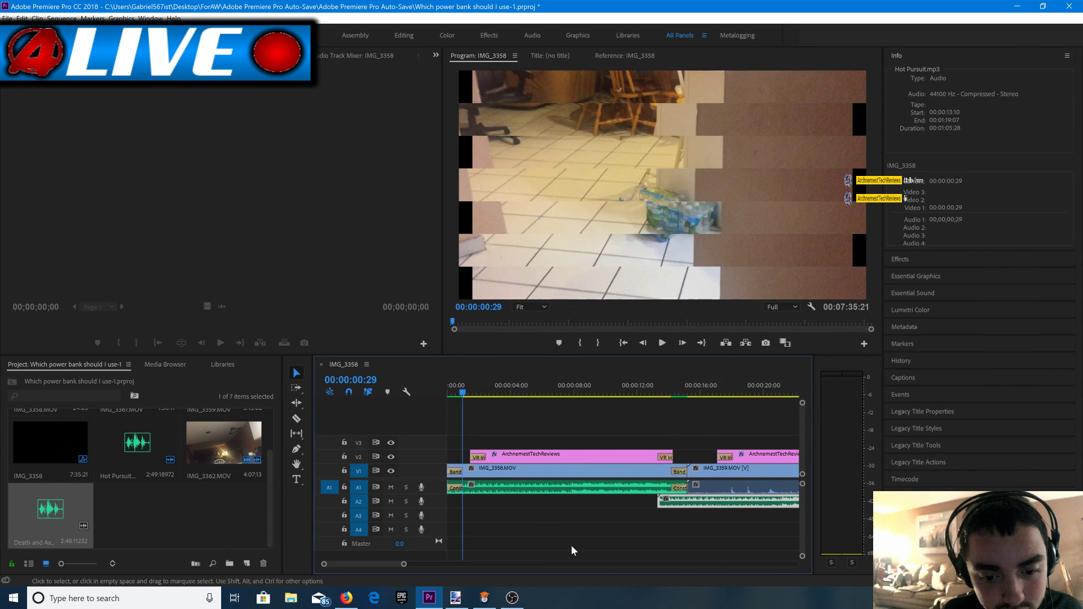
left_click_drag(665, 503, 690, 497)
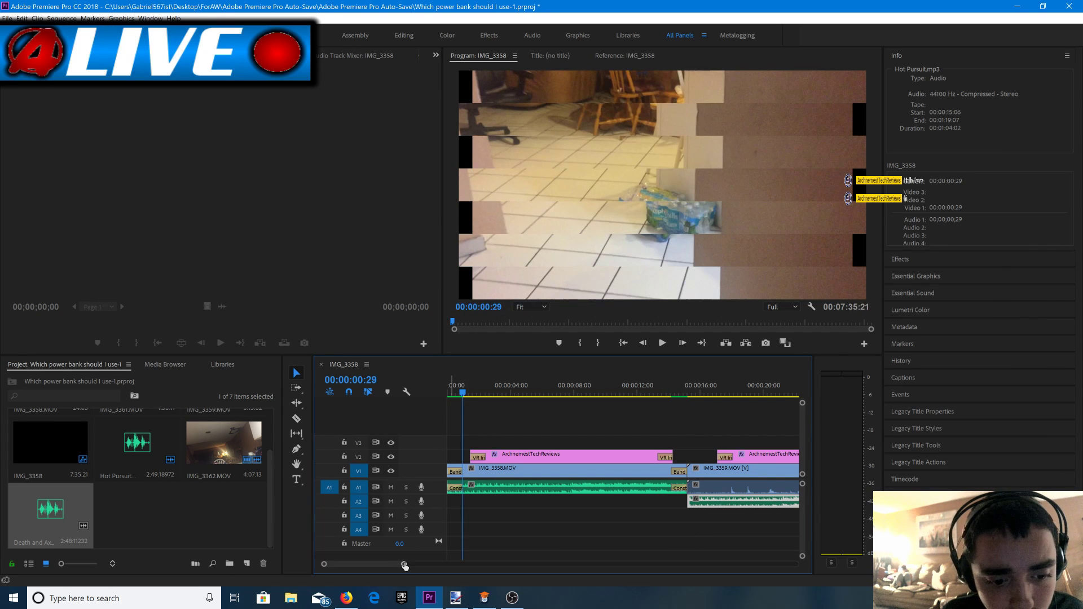
Extend the end of the first Hot Pursuit.mp3 clip on A2 to meet the Death and Axes.mp3 clip at 00:01:58:11.
left_click(489, 565)
left_click_drag(415, 564, 549, 564)
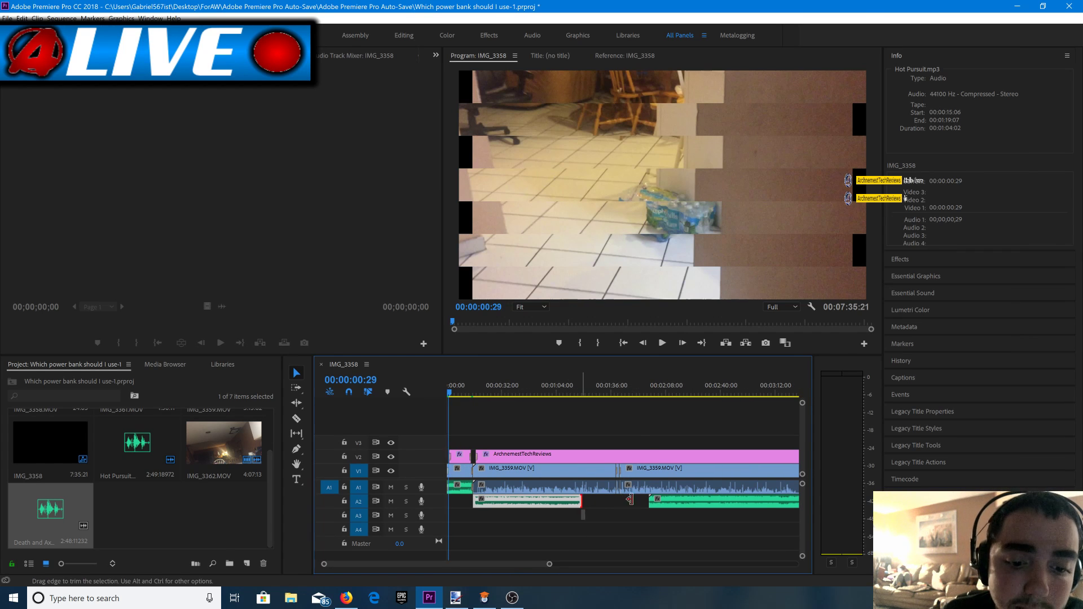
left_click_drag(629, 499, 648, 500)
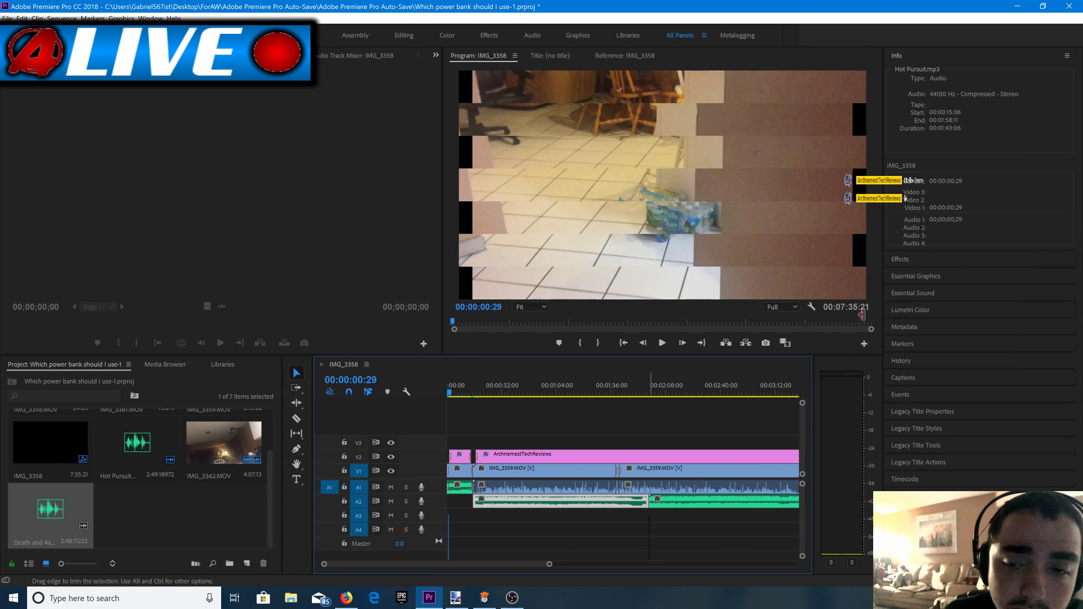
Apply the Constant Power crossfade to the start of the first Hot Pursuit.mp3 clip on A2.
left_click(925, 261)
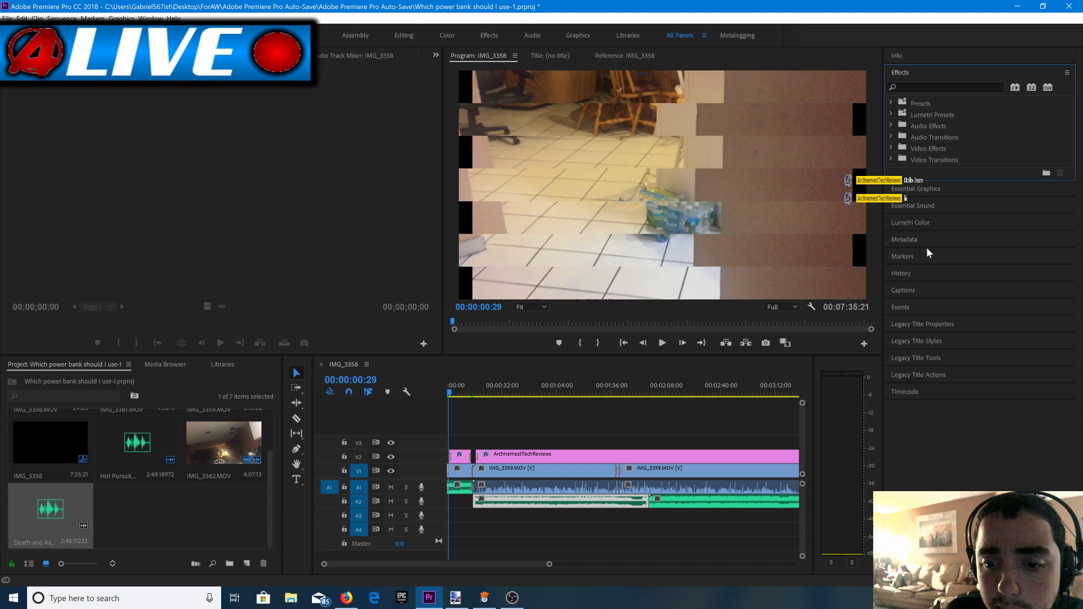
left_click(891, 125)
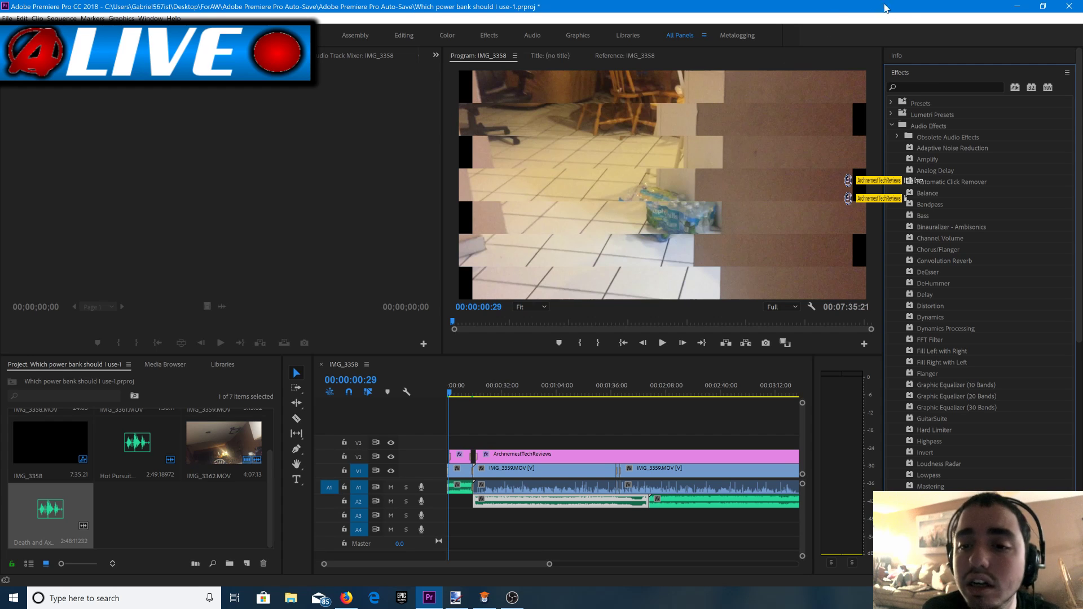
left_click(891, 122)
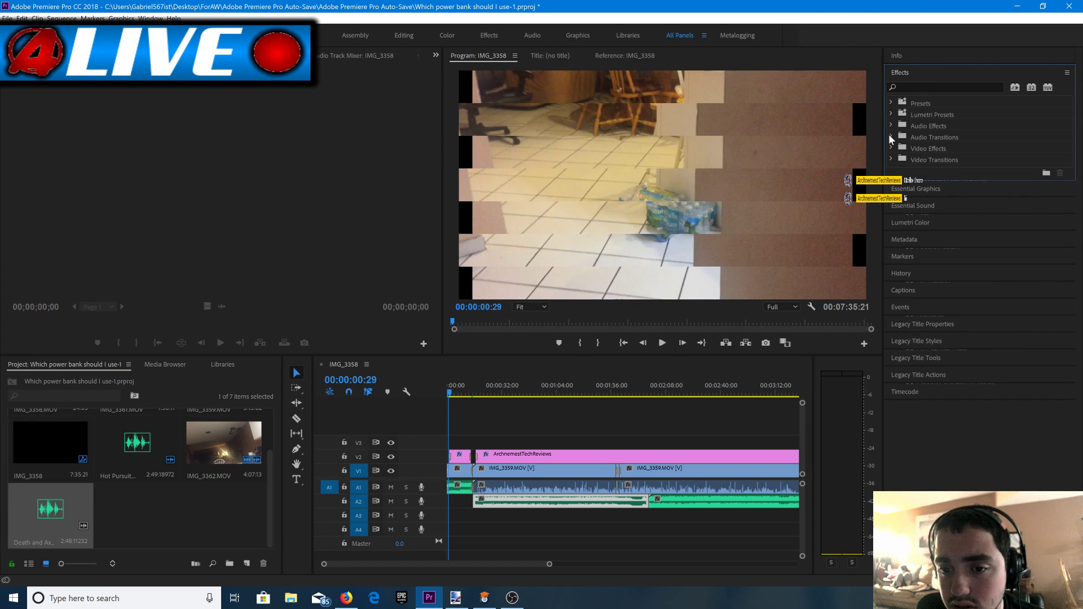
left_click(892, 137)
left_click(898, 147)
left_click(931, 171)
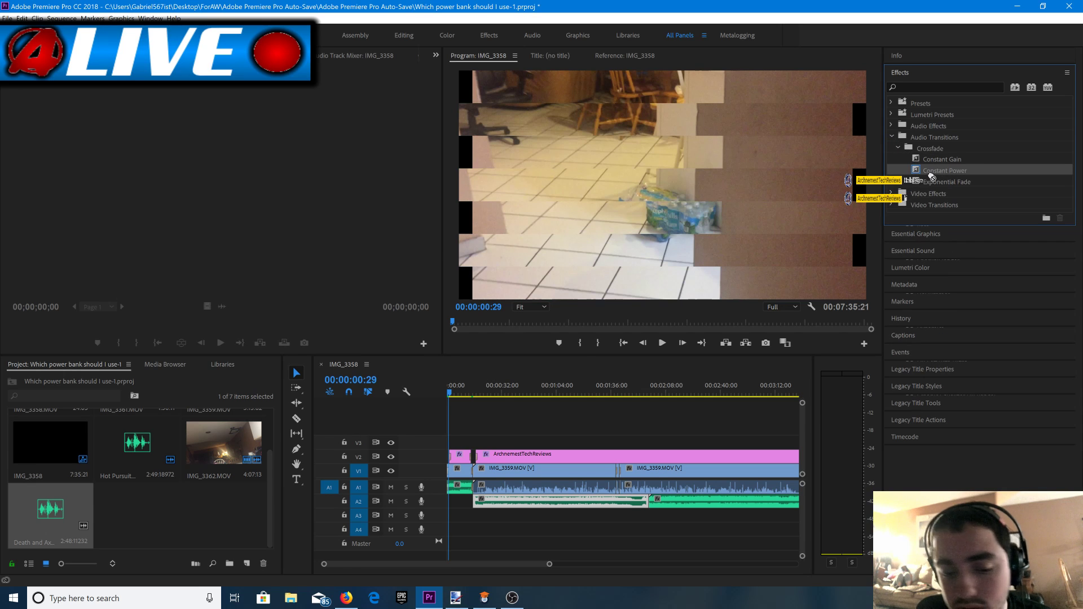
left_click_drag(931, 176, 479, 502)
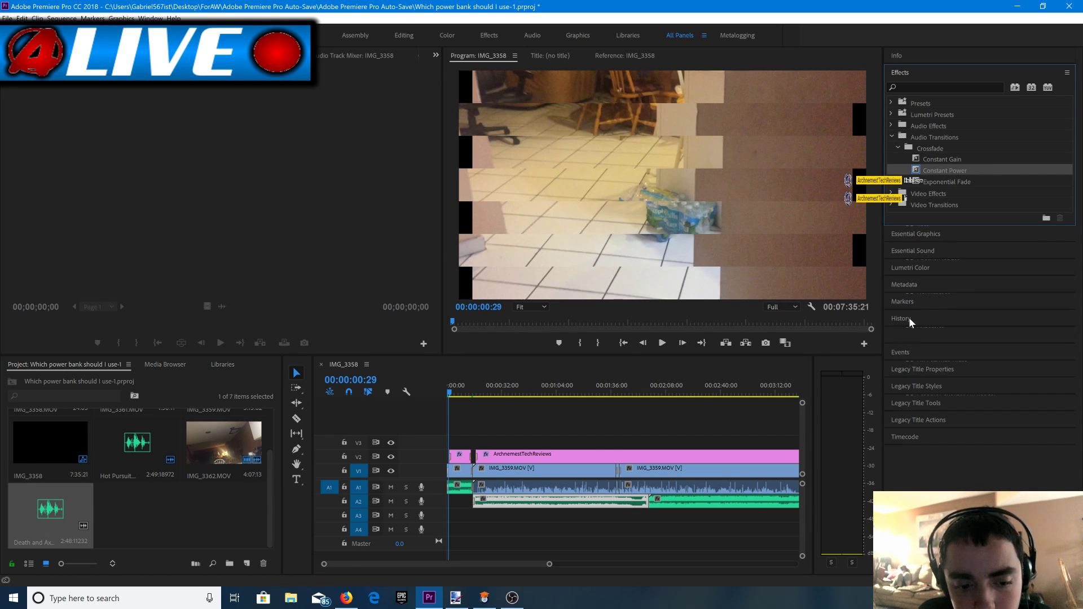
Add Constant Power at the cut into Death and Axes.mp3 on A2, and Constant Gain at the cut into the last Hot Pursuit.mp3 clip.
left_click_drag(988, 174, 743, 444)
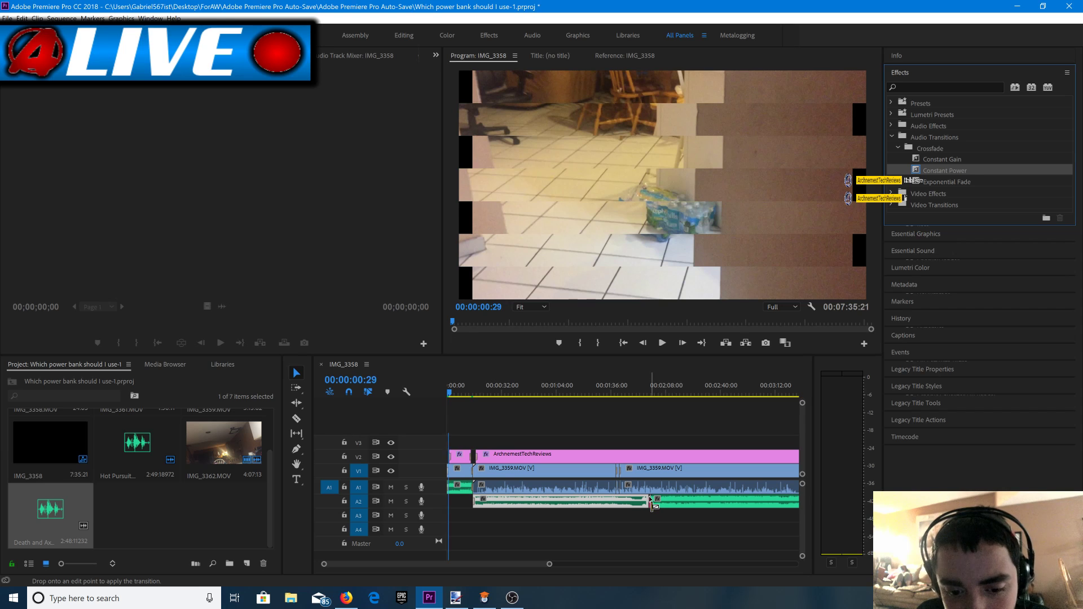
left_click_drag(653, 505, 652, 504)
left_click_drag(544, 561, 620, 563)
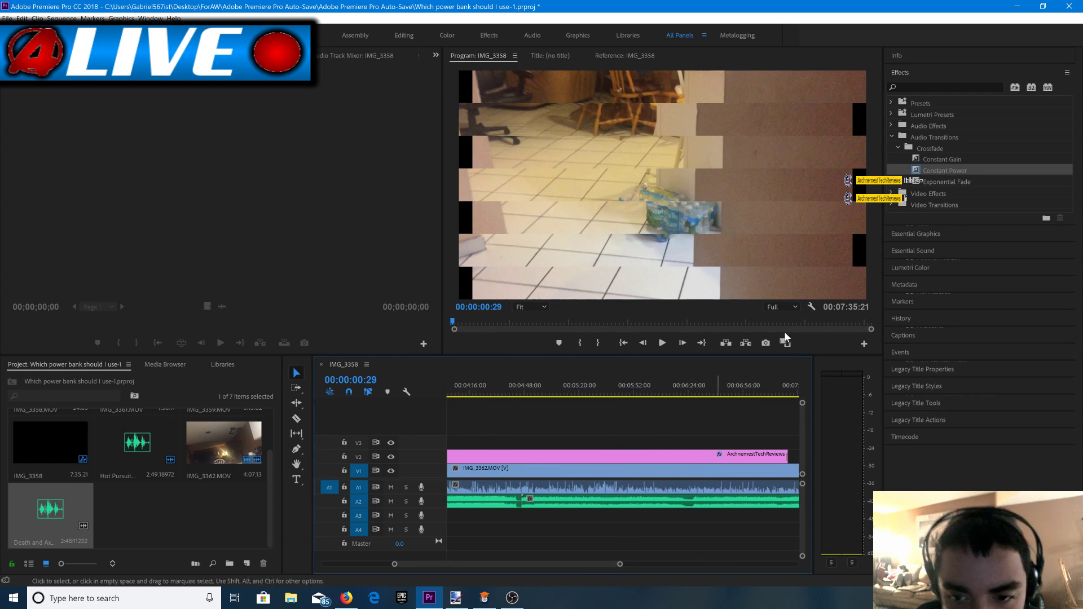
left_click_drag(952, 156, 527, 504)
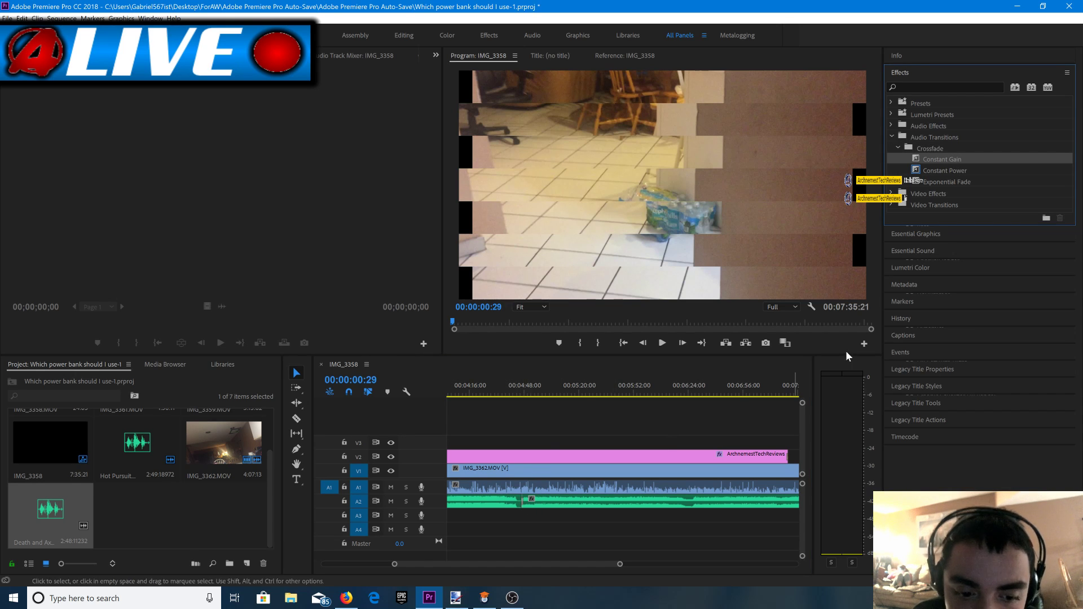
left_click_drag(540, 562, 565, 560)
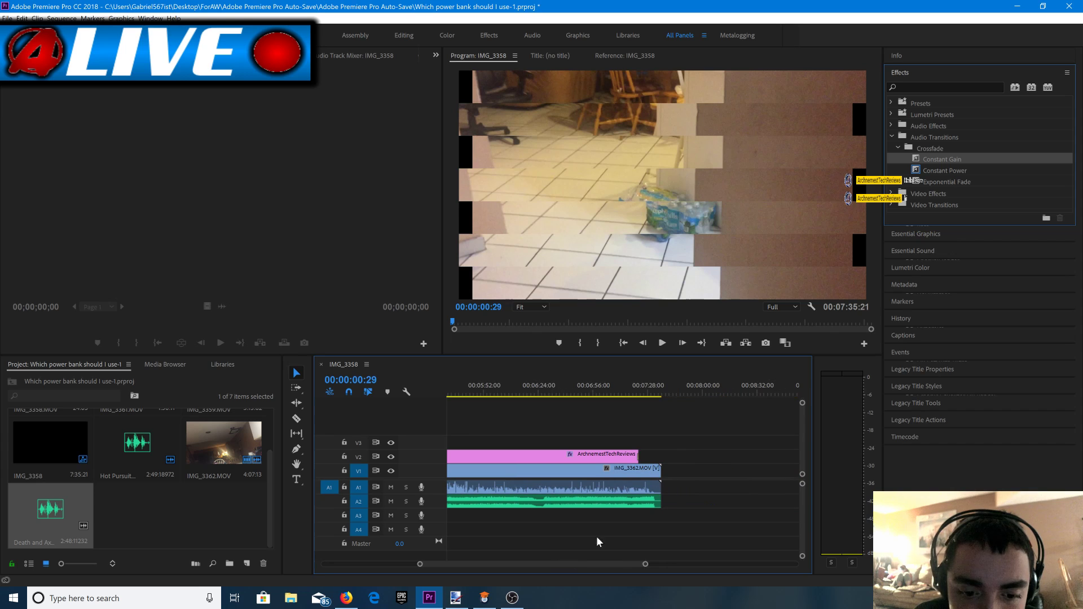
Try to apply the Exponential Fade crossfade to the end of the IMG_3362.MOV audio on A1.
left_click(944, 184)
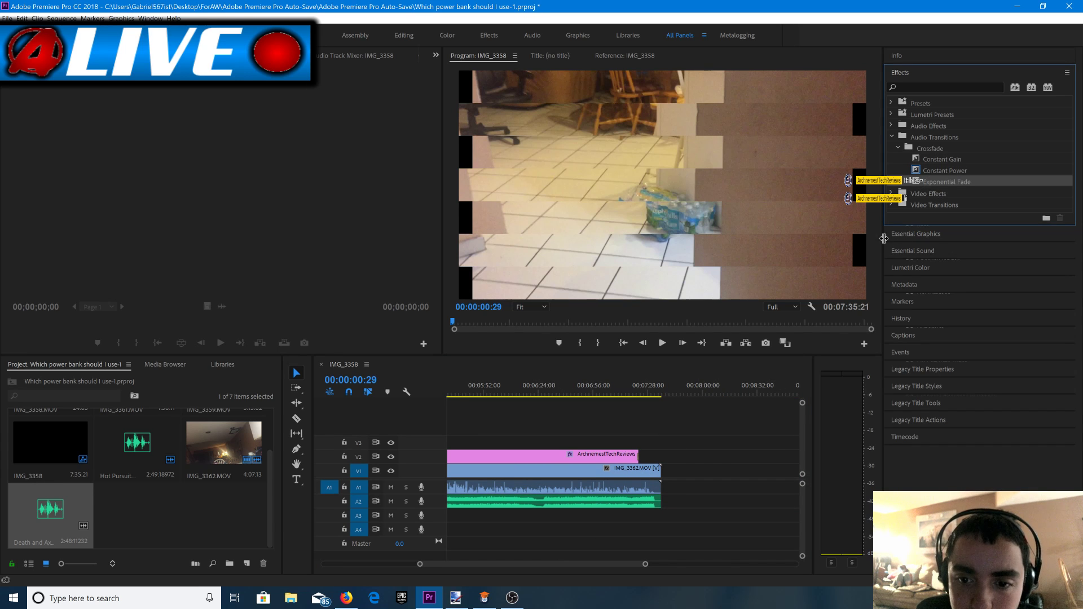
left_click_drag(703, 378, 658, 486)
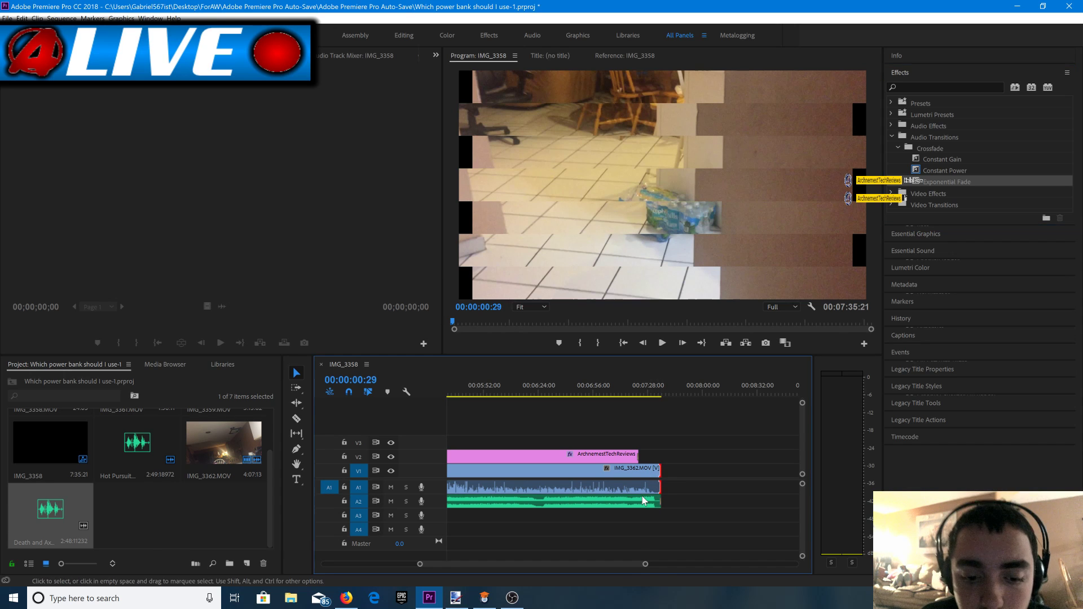
Play a short stretch of the sequence from 00:05:53:06 to check the music against the voice.
left_click_drag(648, 565, 761, 564)
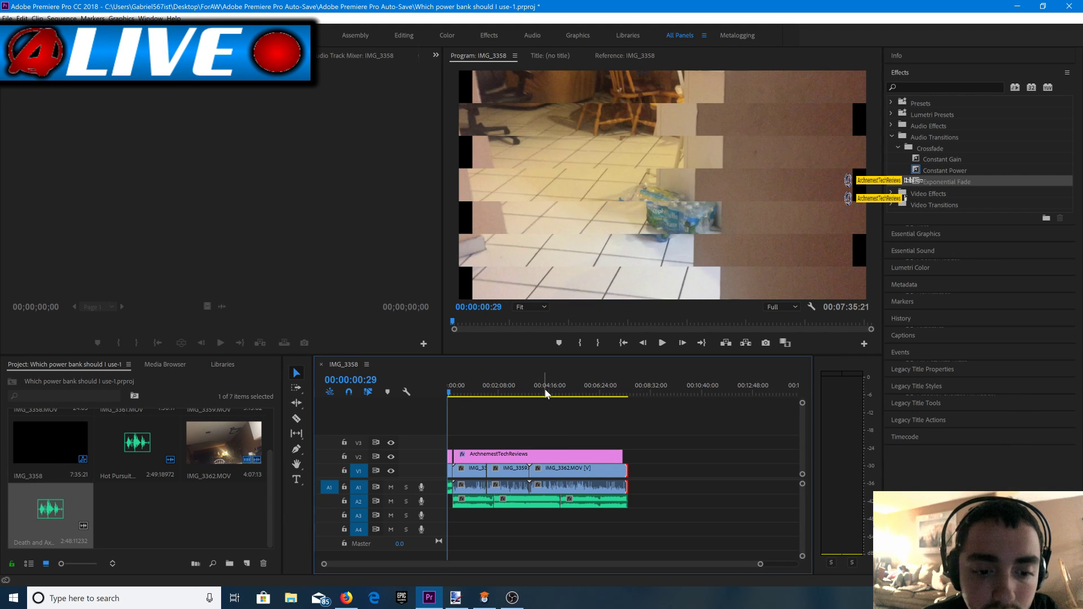
left_click_drag(556, 395, 588, 394)
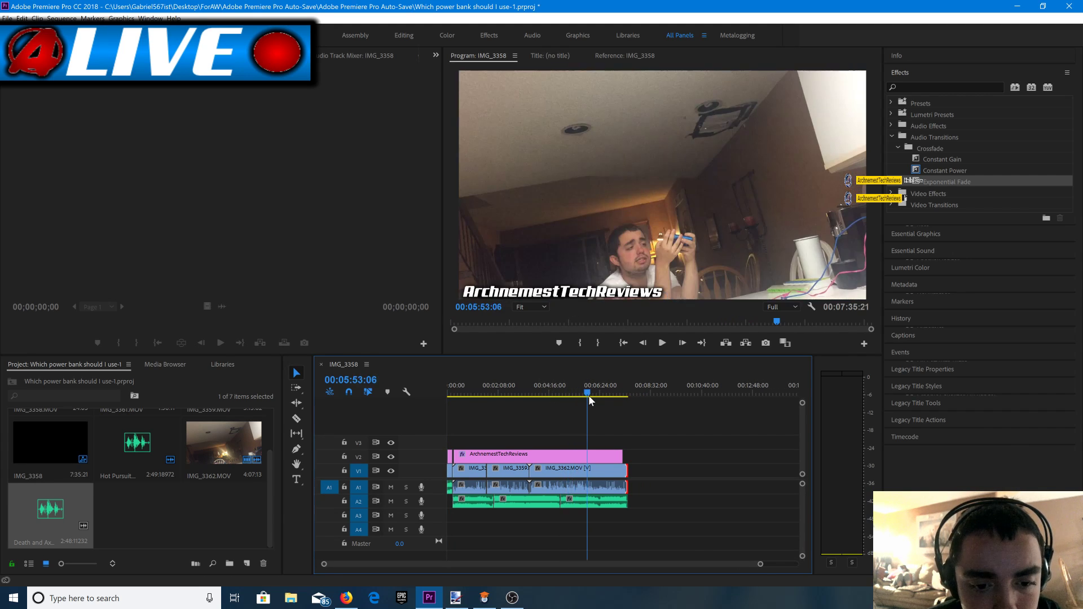
key("space")
key("space")
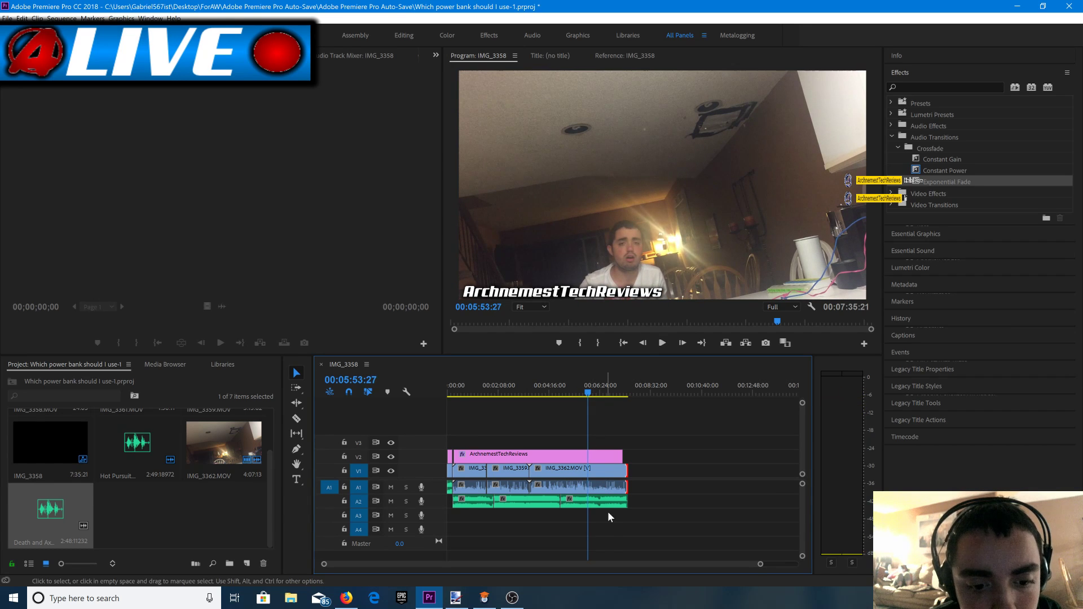
Assign the Music audio type and the Balanced Background Music preset to all three music clips on A2.
left_click_drag(518, 498, 488, 496)
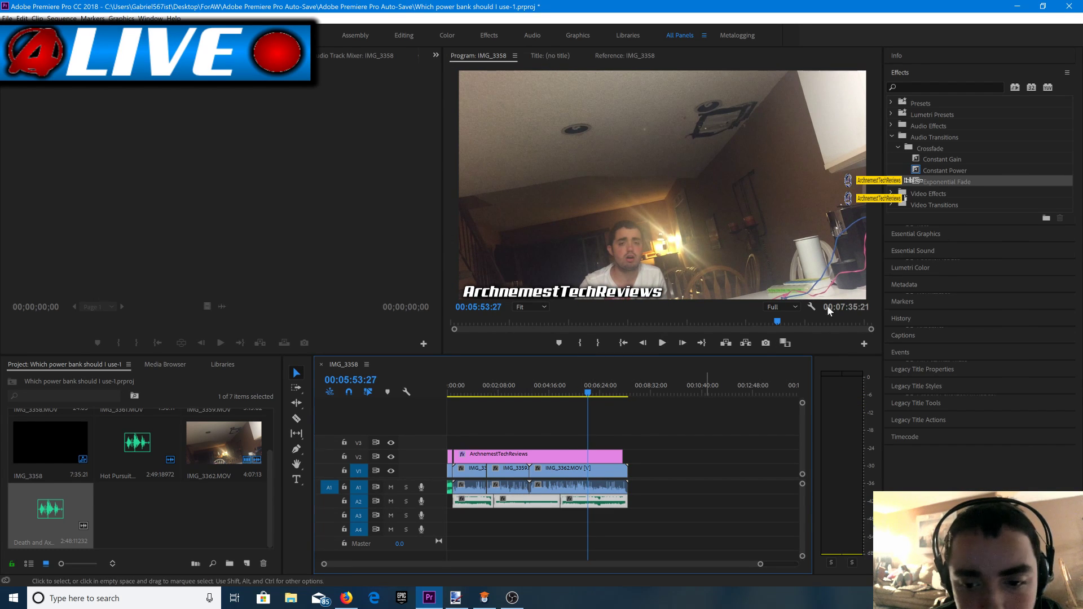
left_click(942, 239)
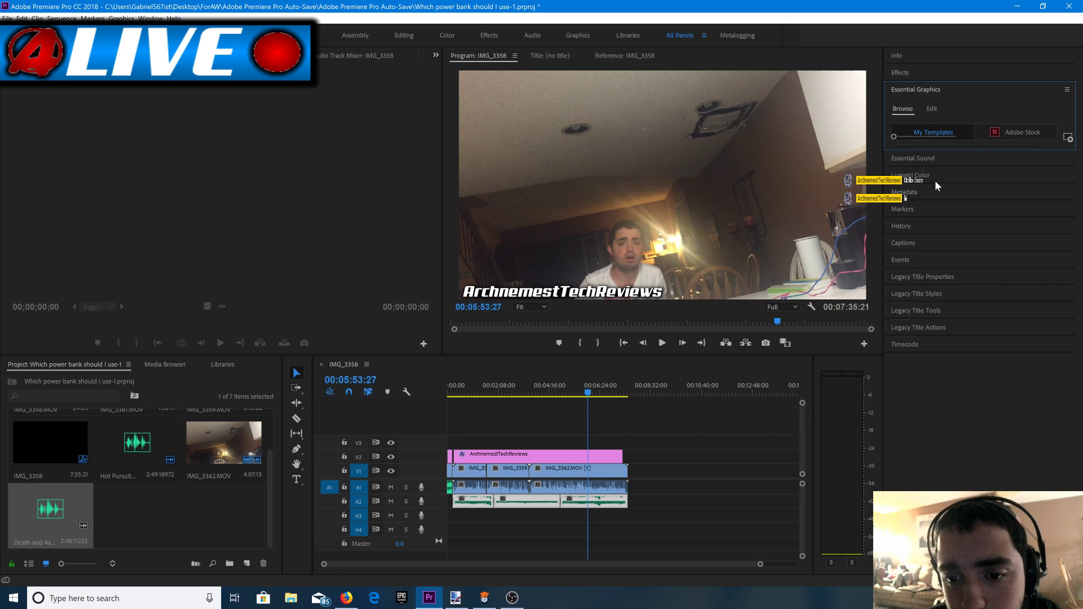
left_click(927, 158)
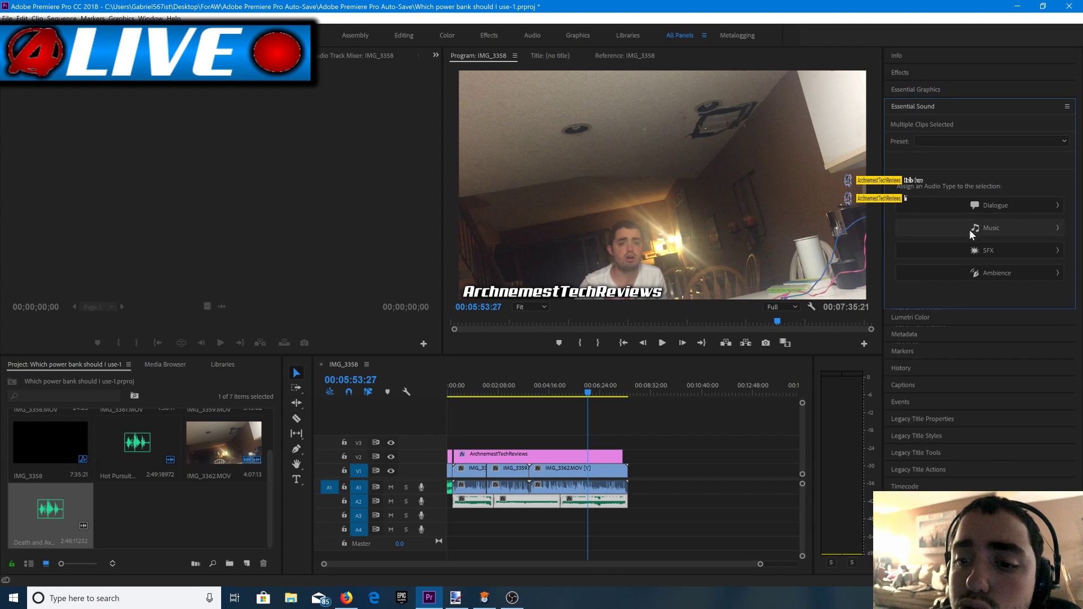
left_click(946, 161)
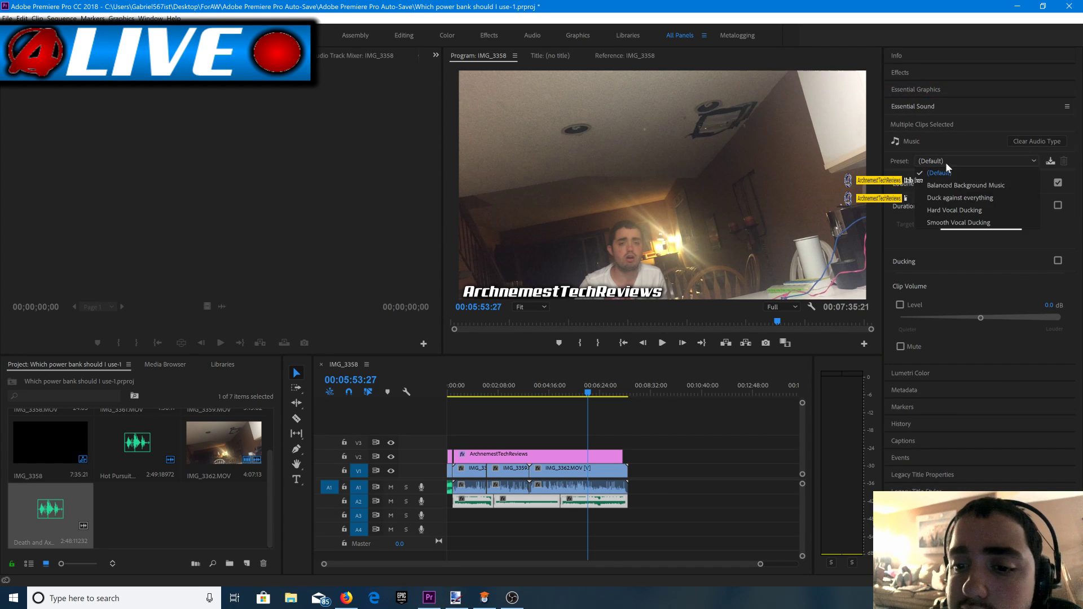
left_click(952, 181)
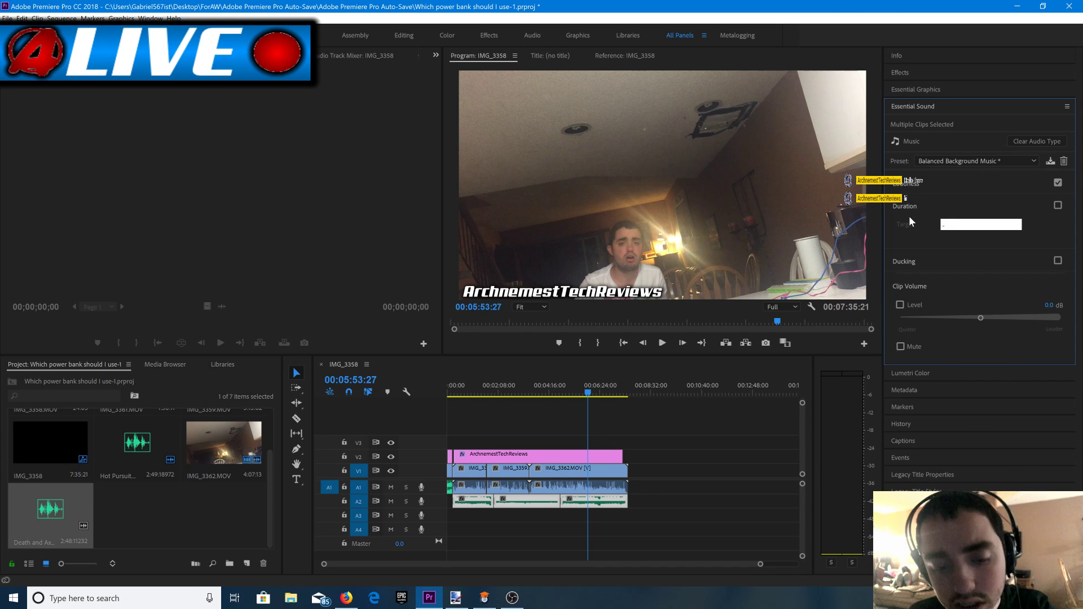
Set the clip volume level of the A2 music clips to -18.0 dB and listen to the mix.
key("space")
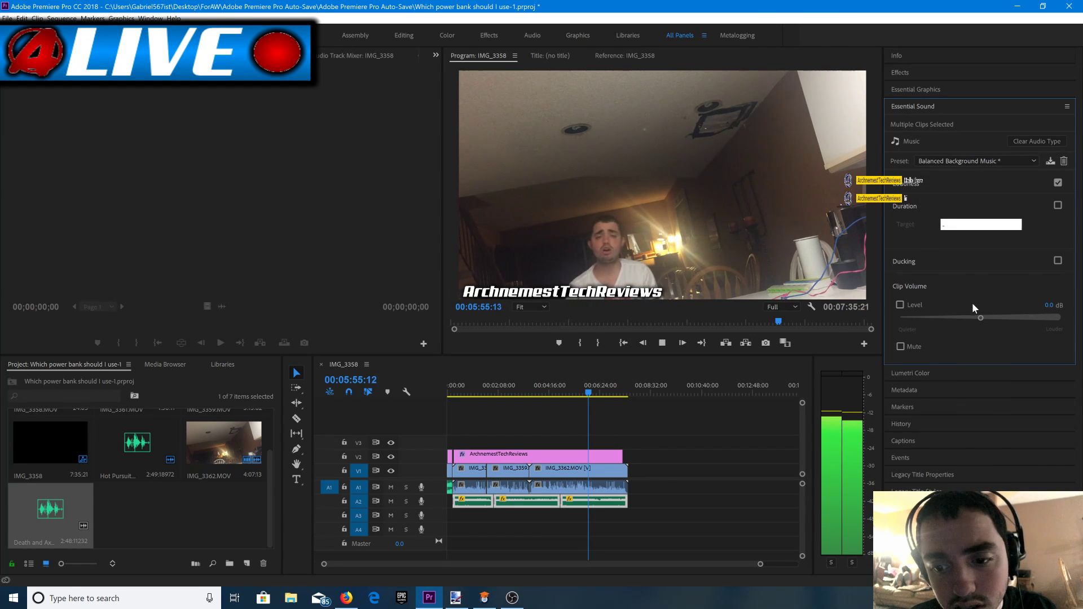
left_click_drag(982, 317, 939, 323)
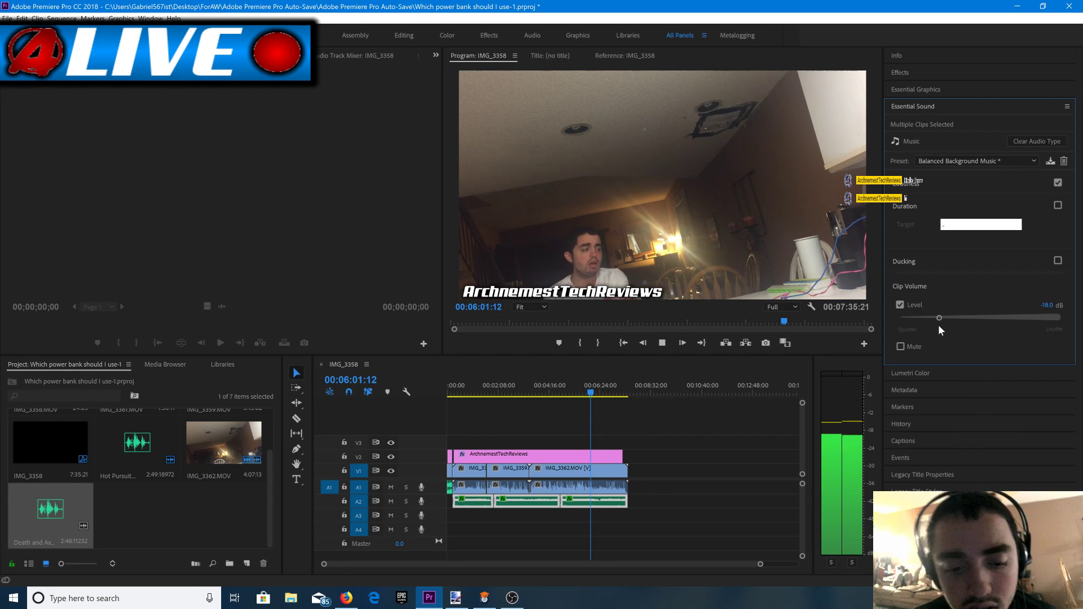
left_click(723, 424)
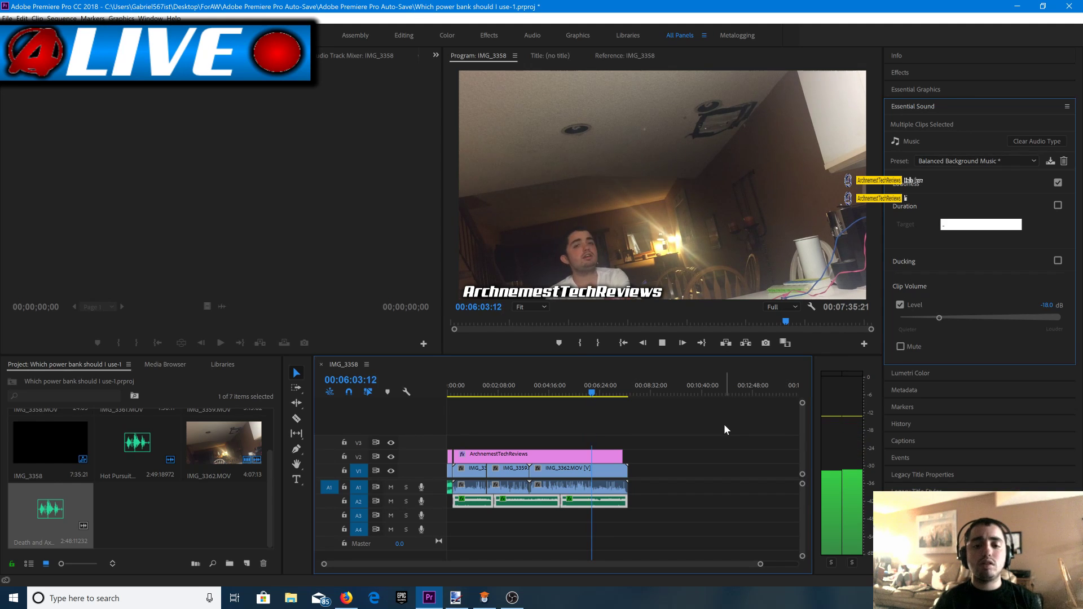
left_click(668, 347)
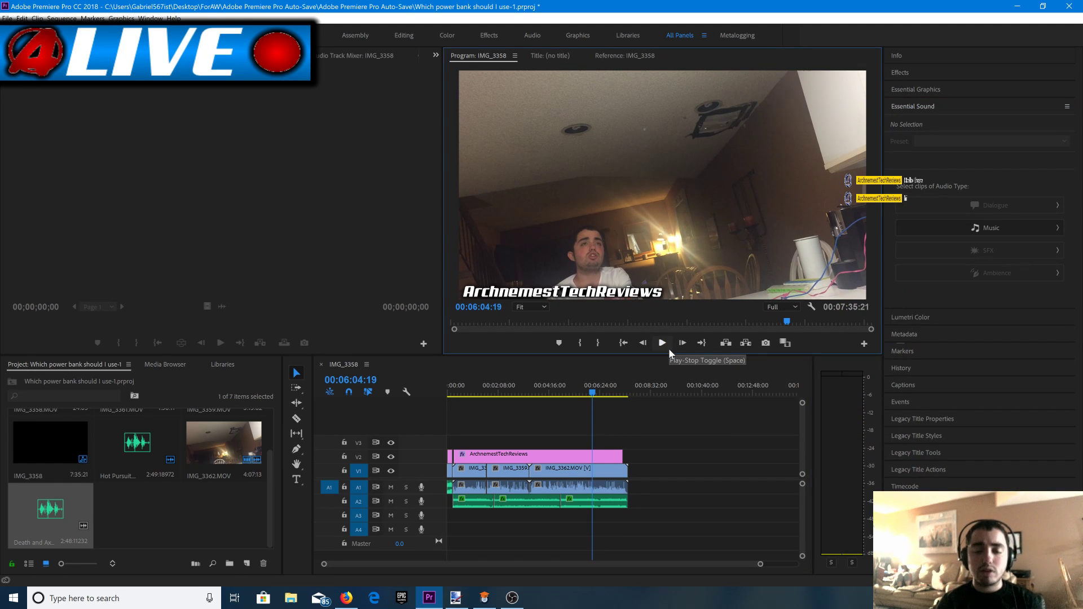
left_click(669, 348)
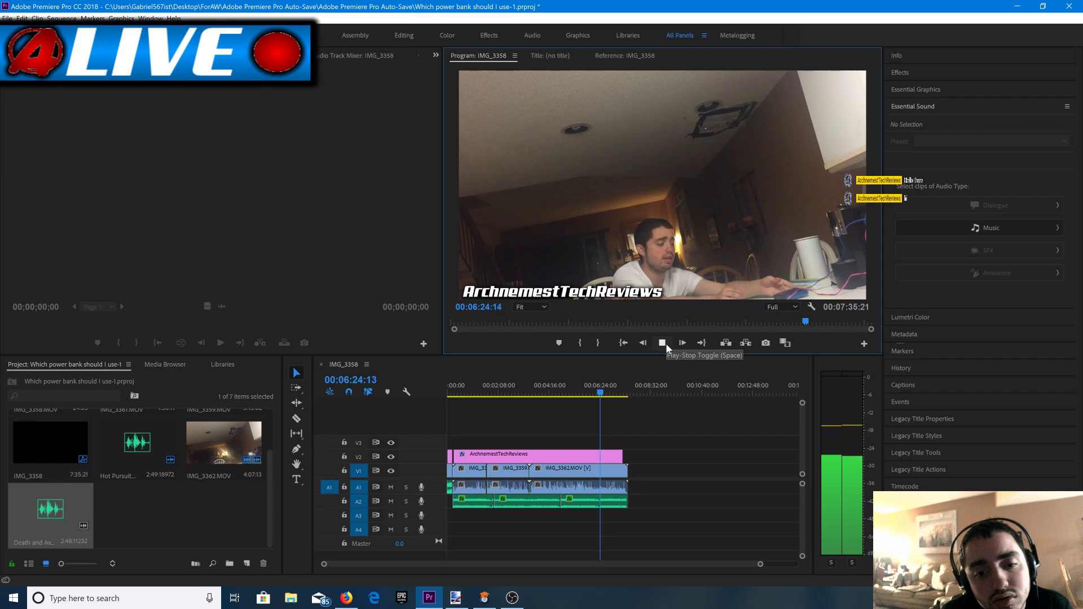
Append IMG_3358.MOV after the IMG_3362.MOV clip on V1 and move the playhead to 00:07:26:25.
scroll(141, 435, "up", 1)
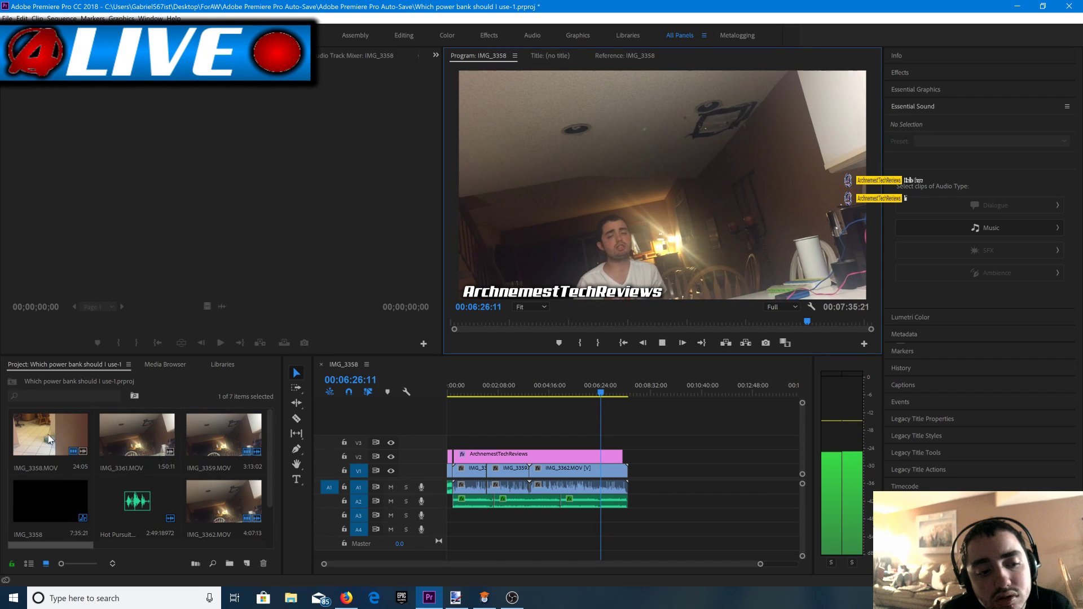
left_click_drag(48, 439, 632, 486)
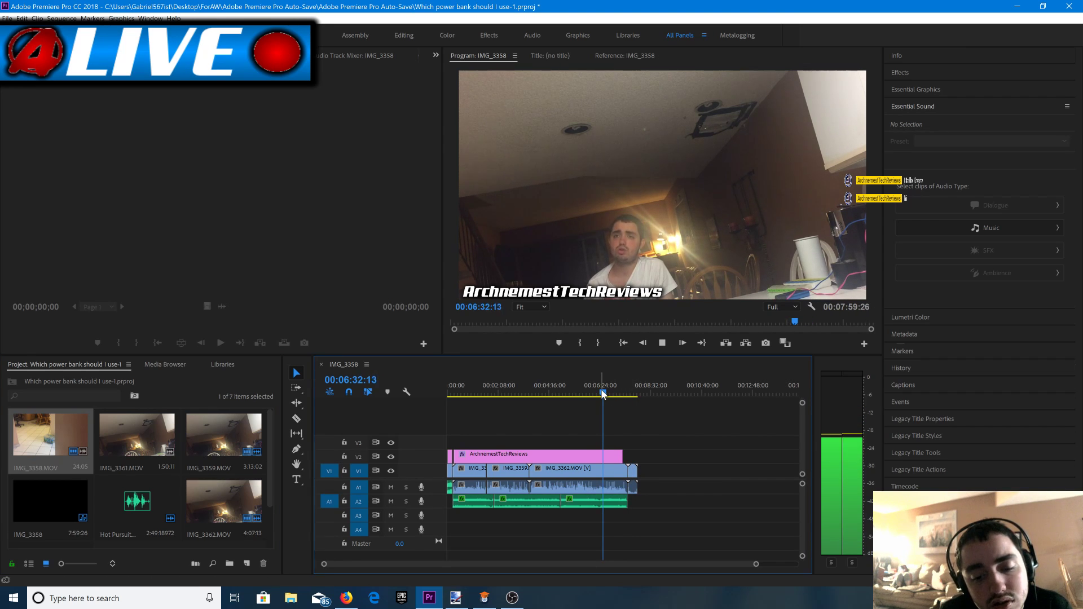
left_click_drag(603, 393, 624, 398)
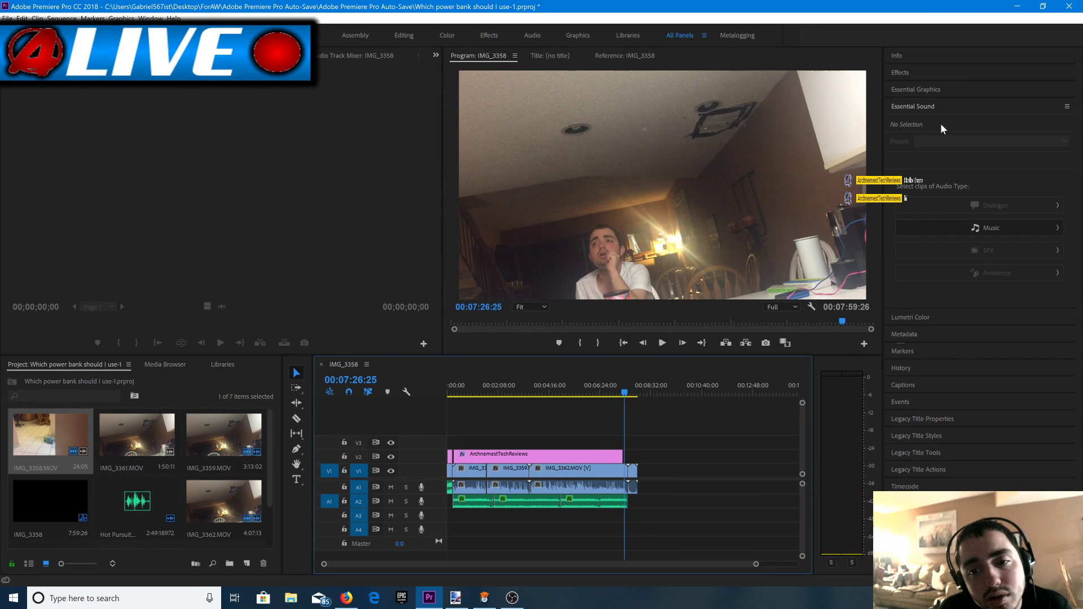
Apply the VR Glow immersive video effect to the last IMG_3358.MOV clip on V1.
left_click(915, 73)
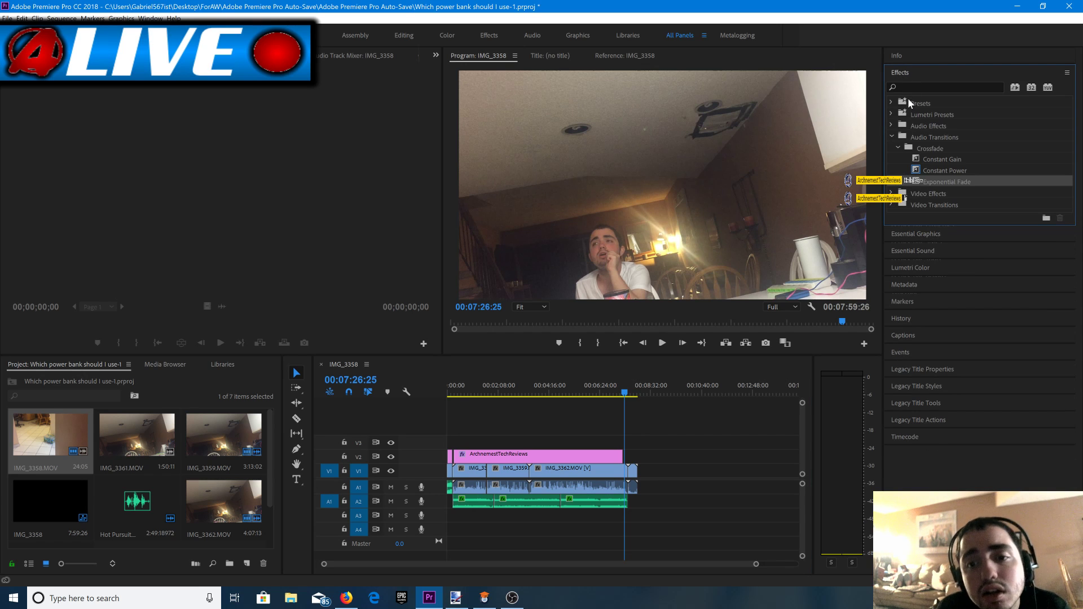
left_click(891, 114)
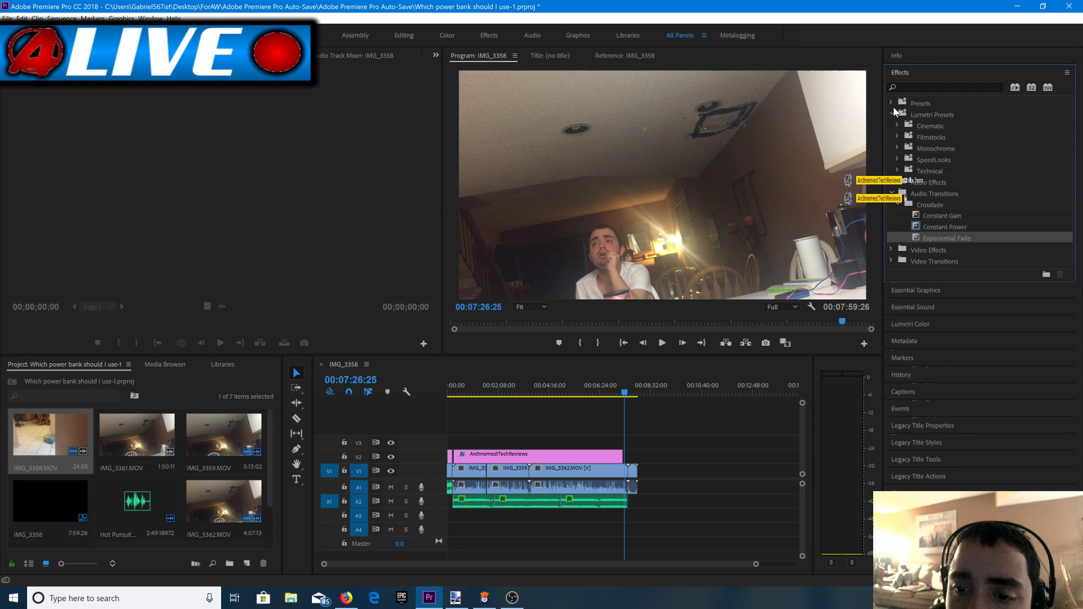
left_click(892, 114)
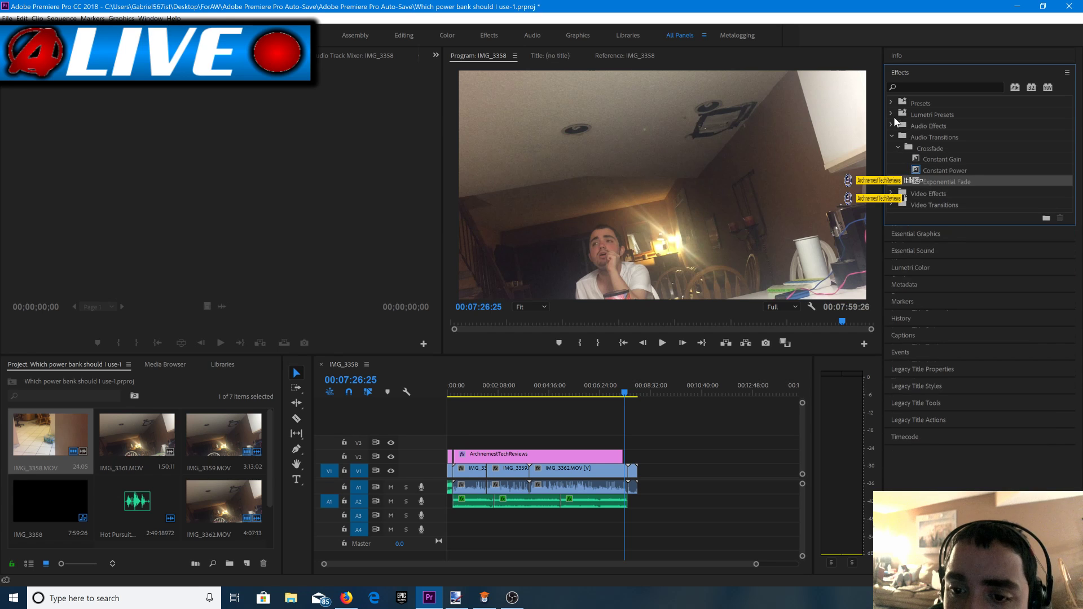
left_click(892, 194)
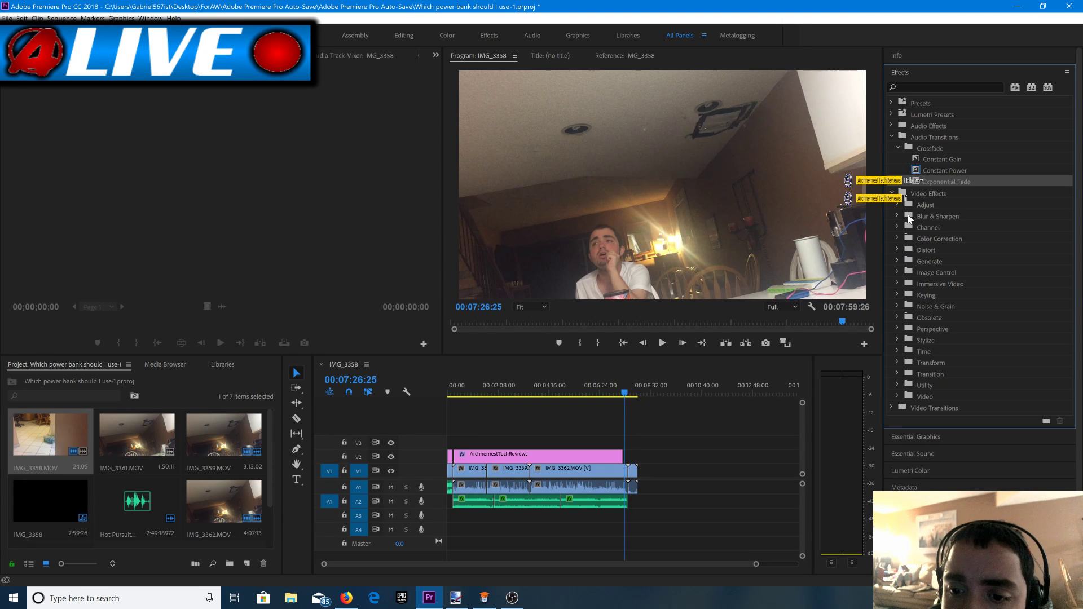
left_click(897, 284)
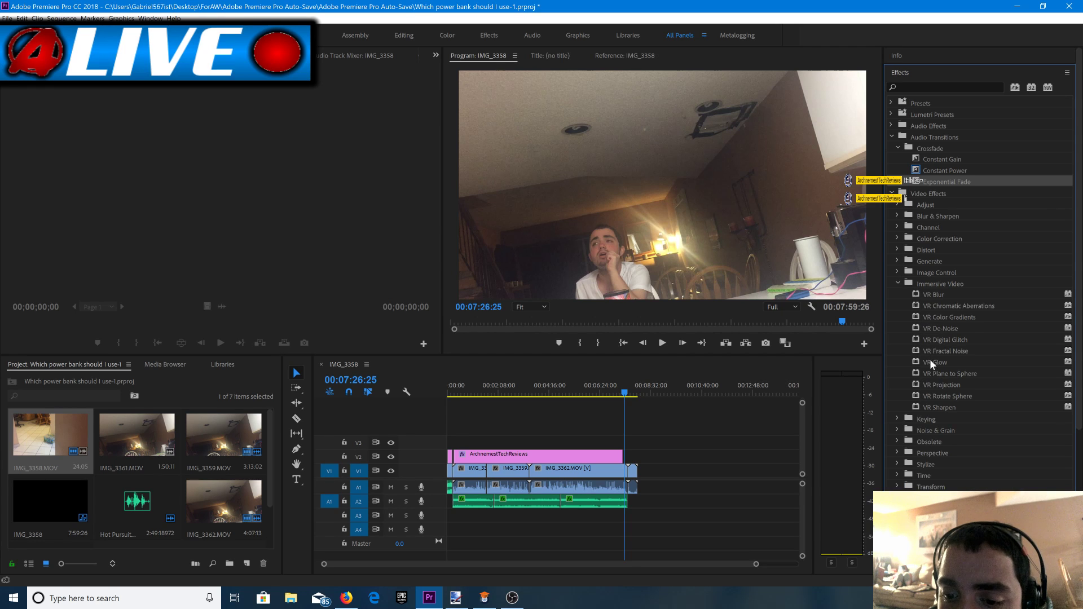
left_click_drag(930, 358, 631, 476)
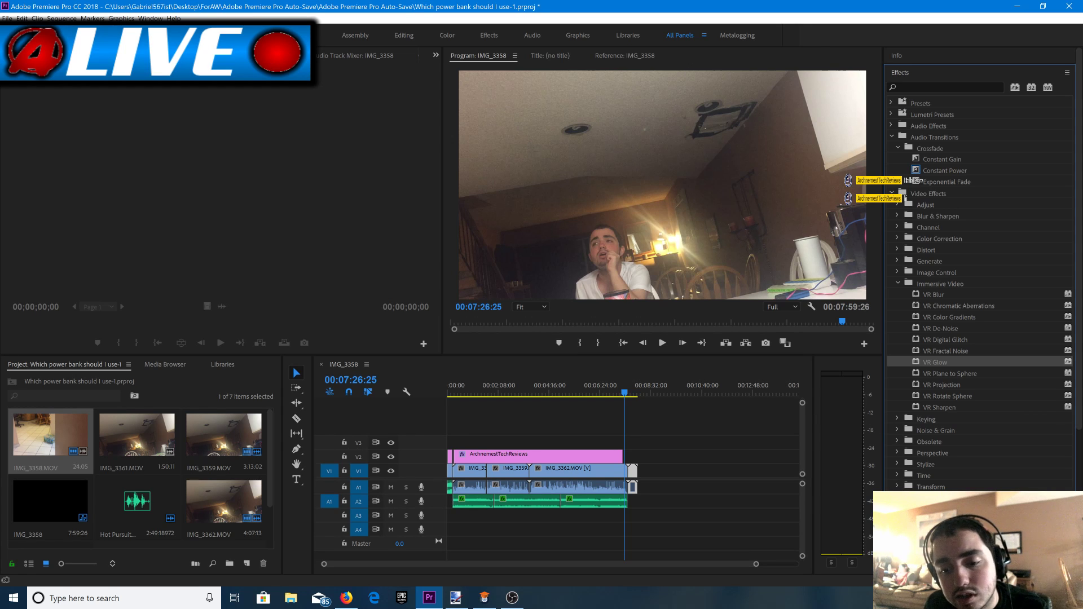
Add the Cross Zoom transition at the cut into the last IMG_3358.MOV clip, accepting repeated frames.
scroll(910, 395, "down", 5)
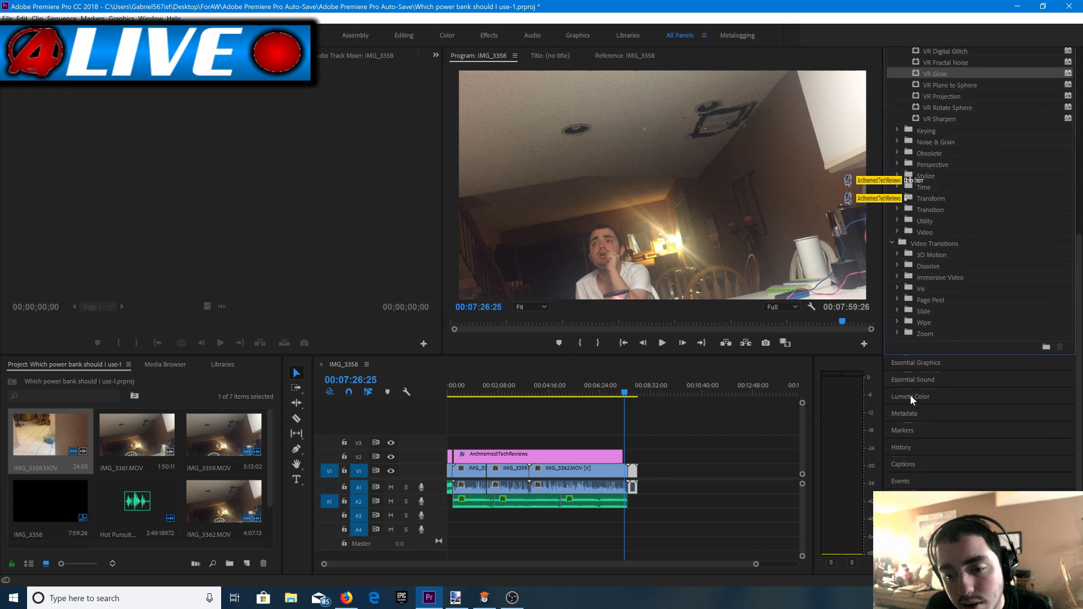
left_click(898, 332)
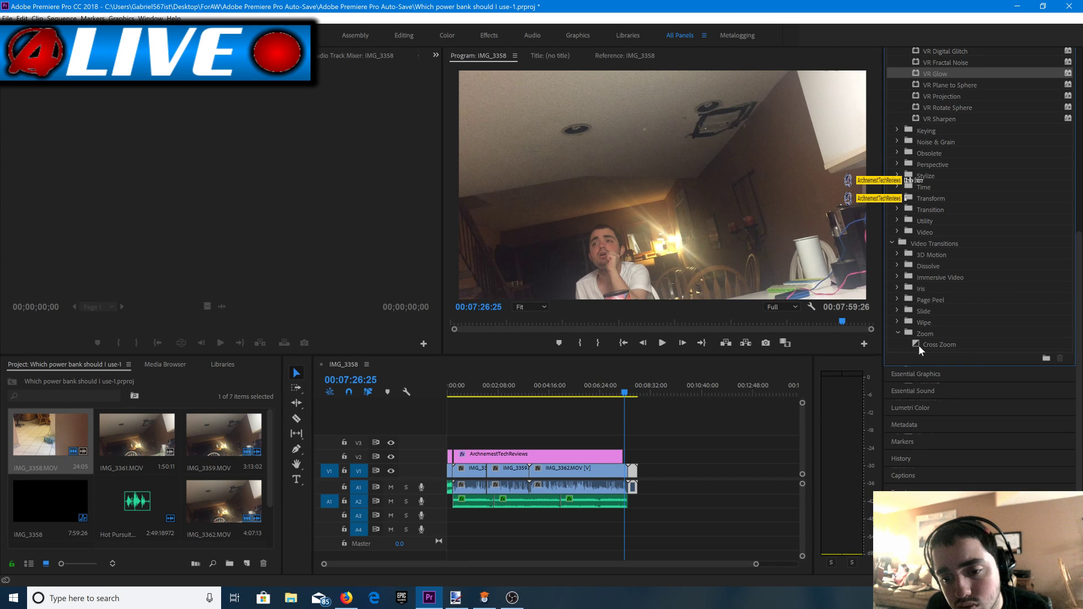
left_click_drag(918, 344, 633, 480)
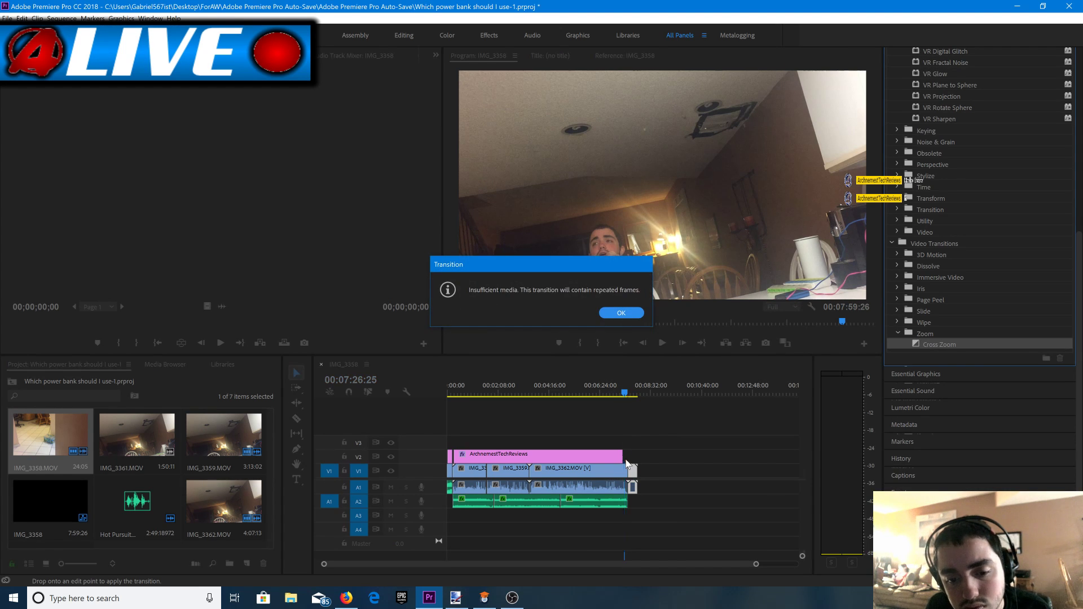
left_click(620, 314)
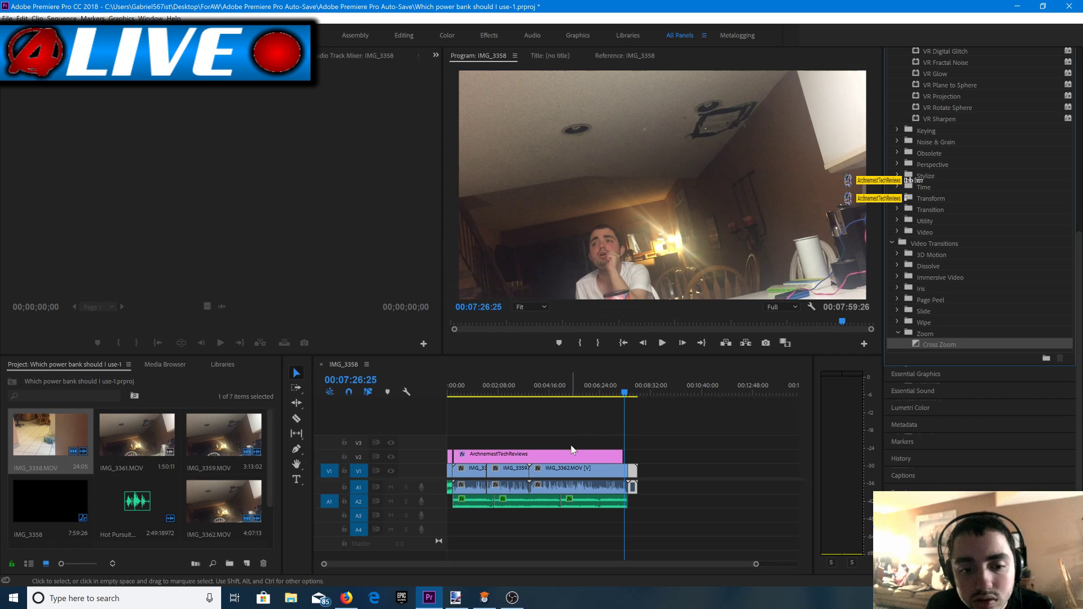
Duplicate the ArchnemestTechReviews title on V2 over the last IMG_3358.MOV clip and trim its end to that clip's end.
left_click_drag(554, 458, 730, 455)
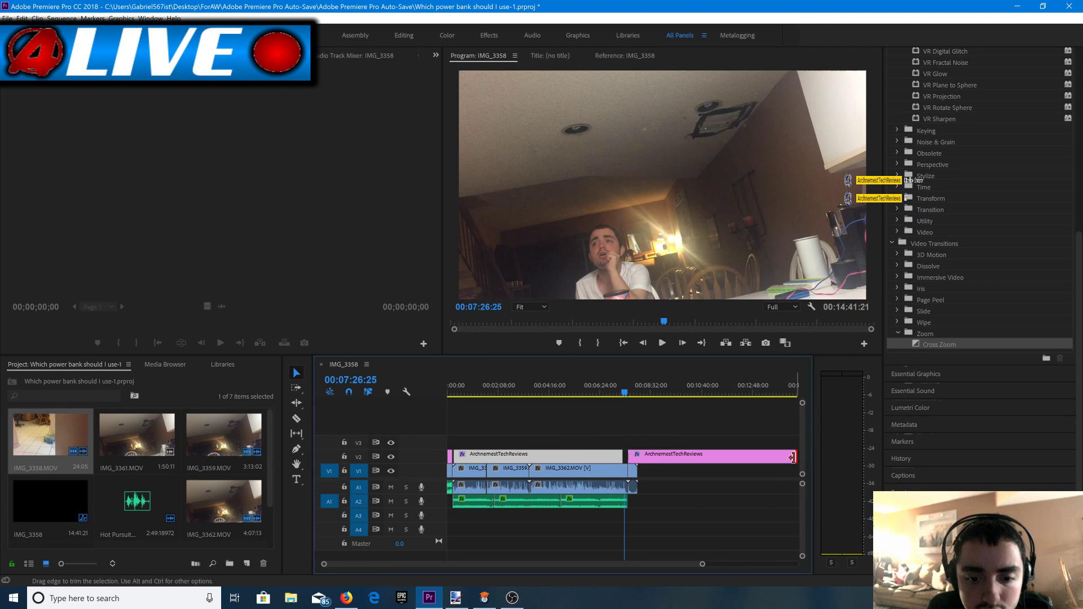
left_click_drag(797, 456, 638, 465)
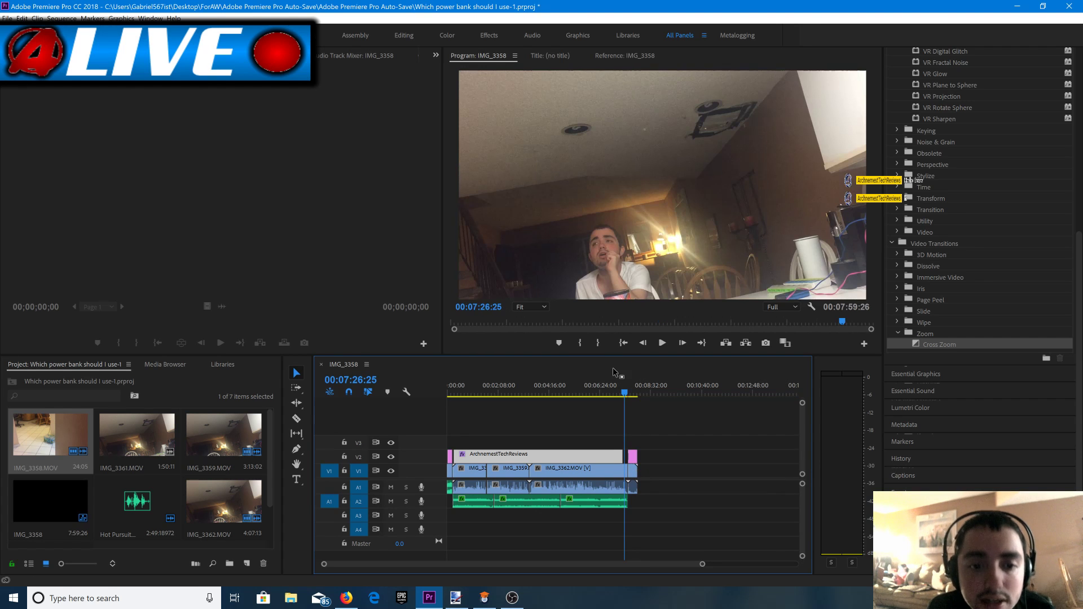
Play the end of the sequence across the cut from IMG_3362.MOV into the last IMG_3358.MOV clip.
key("space")
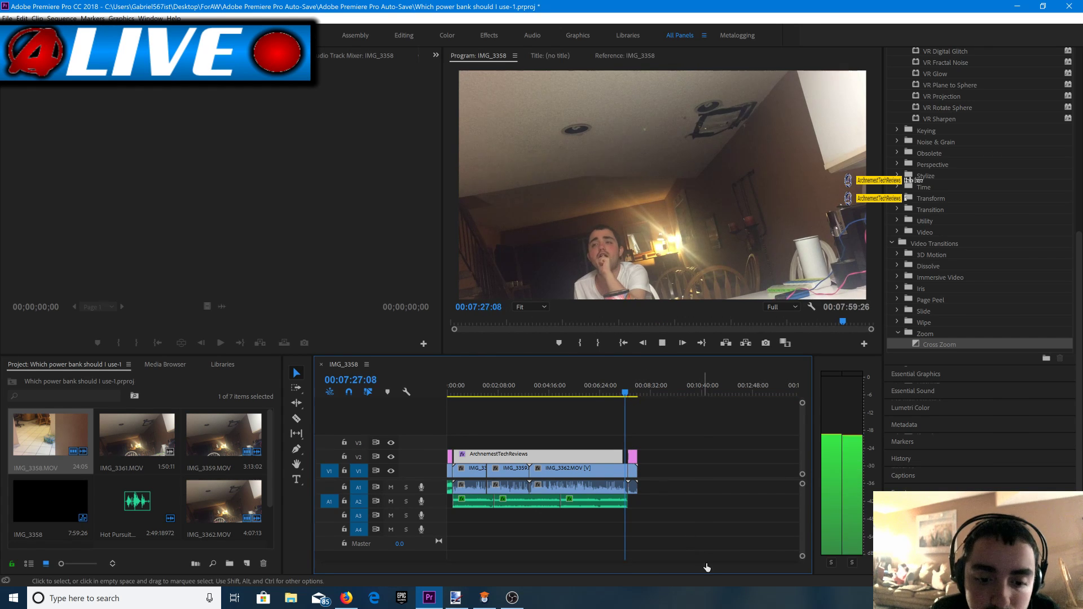
left_click_drag(703, 565, 604, 566)
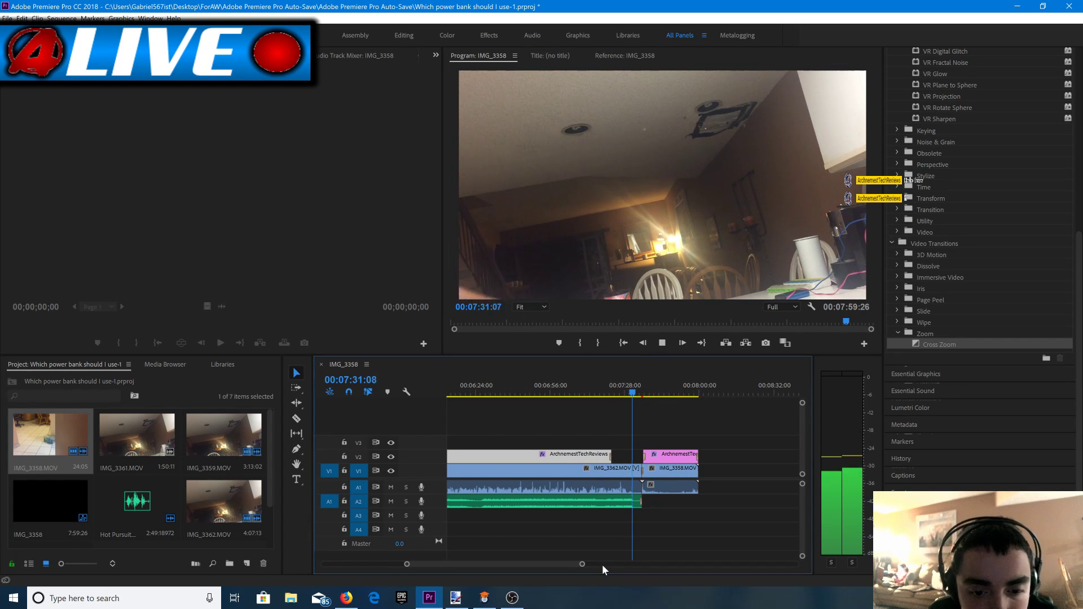
key("Return")
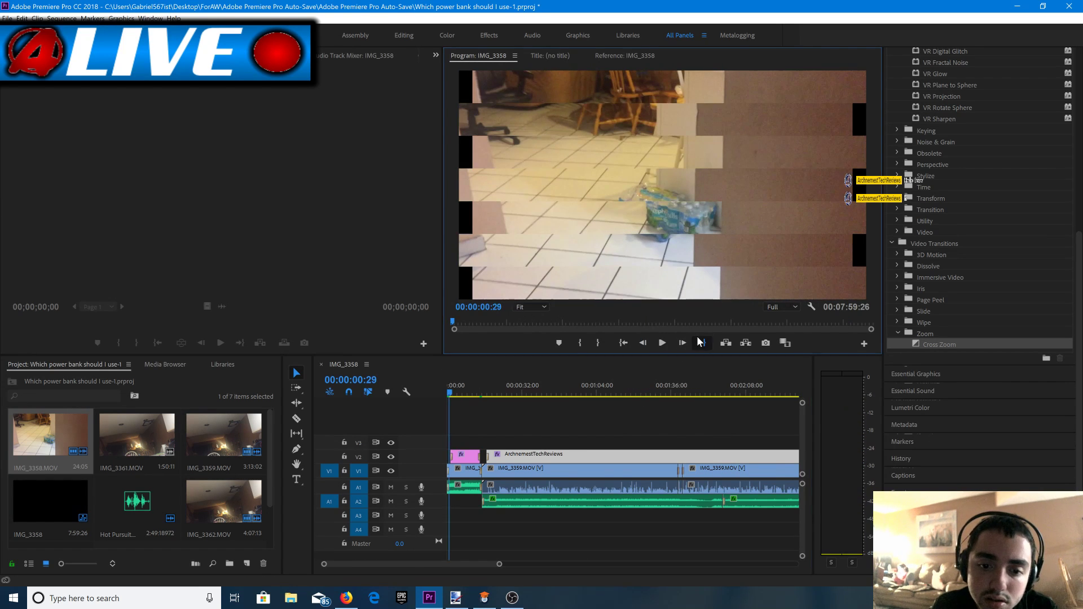
left_click(701, 343)
left_click_drag(624, 392, 563, 401)
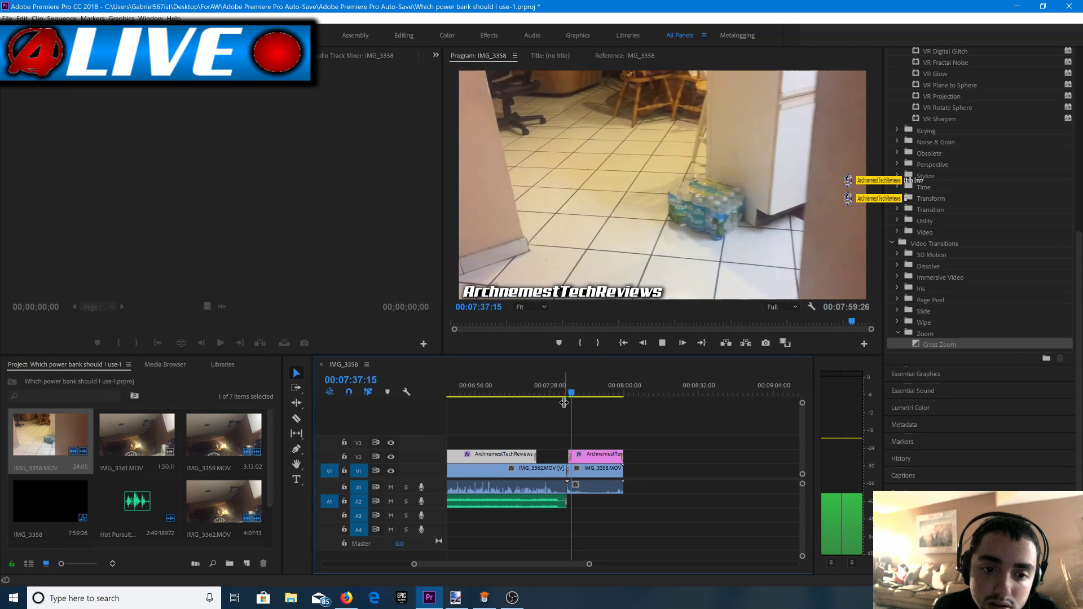
key("space")
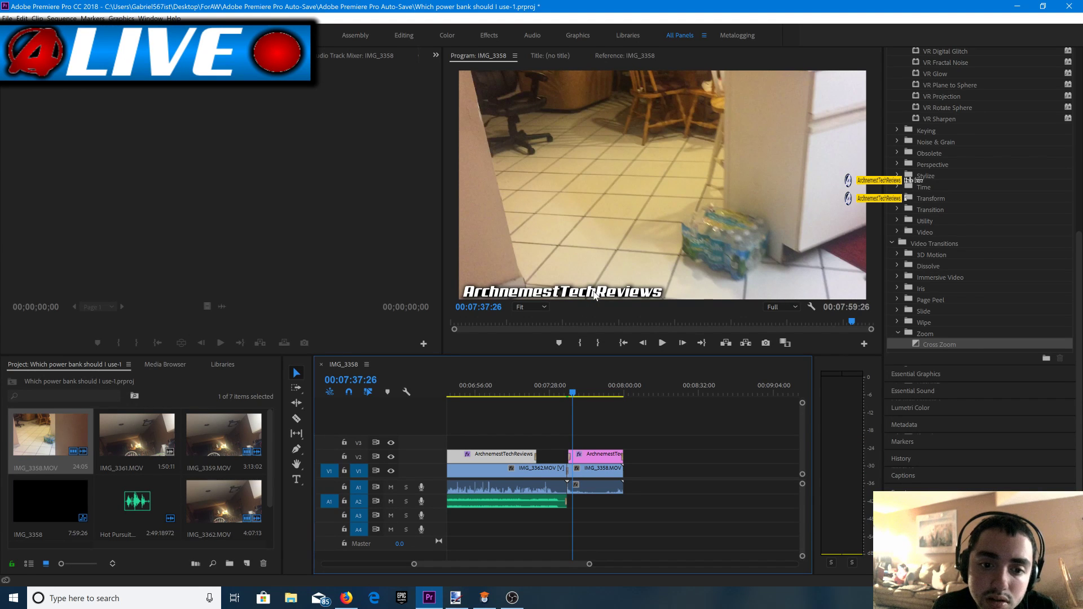
Align the ArchnemestTechReviews title over the last IMG_3358.MOV clip to the top edge and horizontal center of the video frame.
double_click(595, 293)
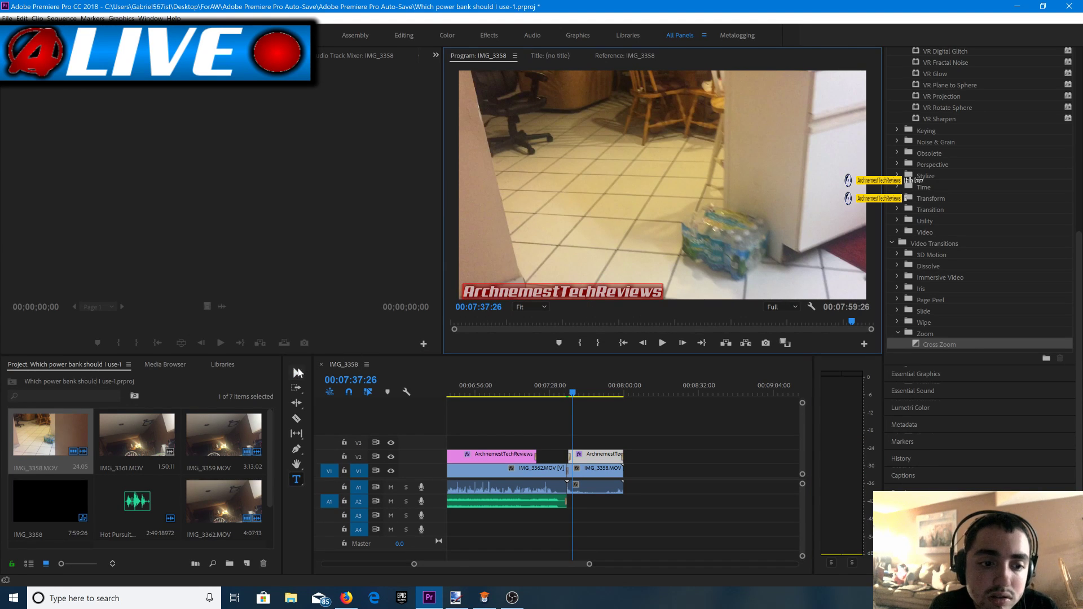
left_click(298, 372)
left_click(943, 371)
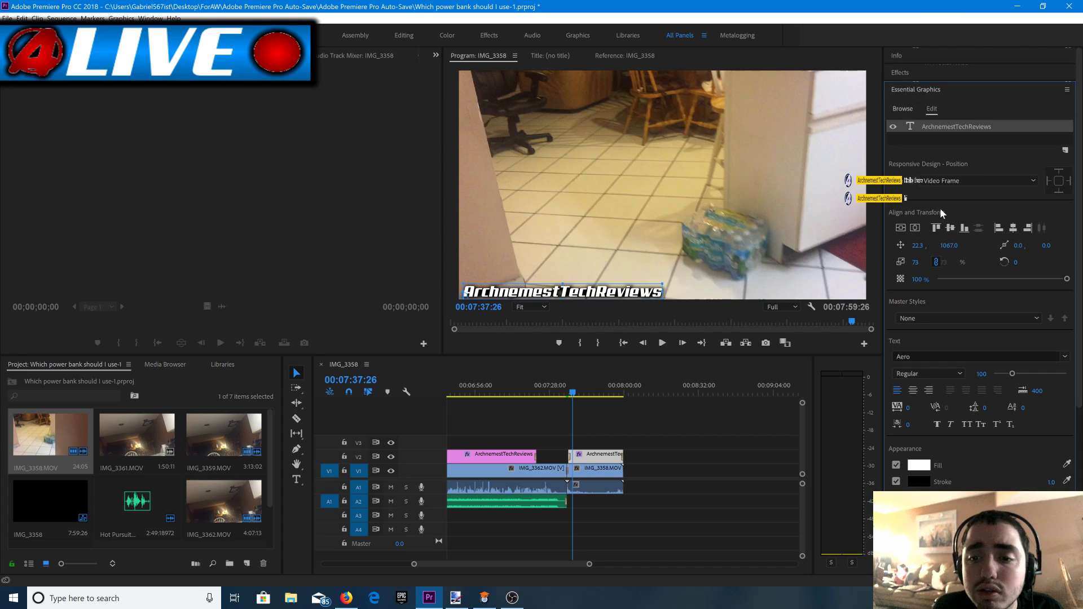
left_click(953, 227)
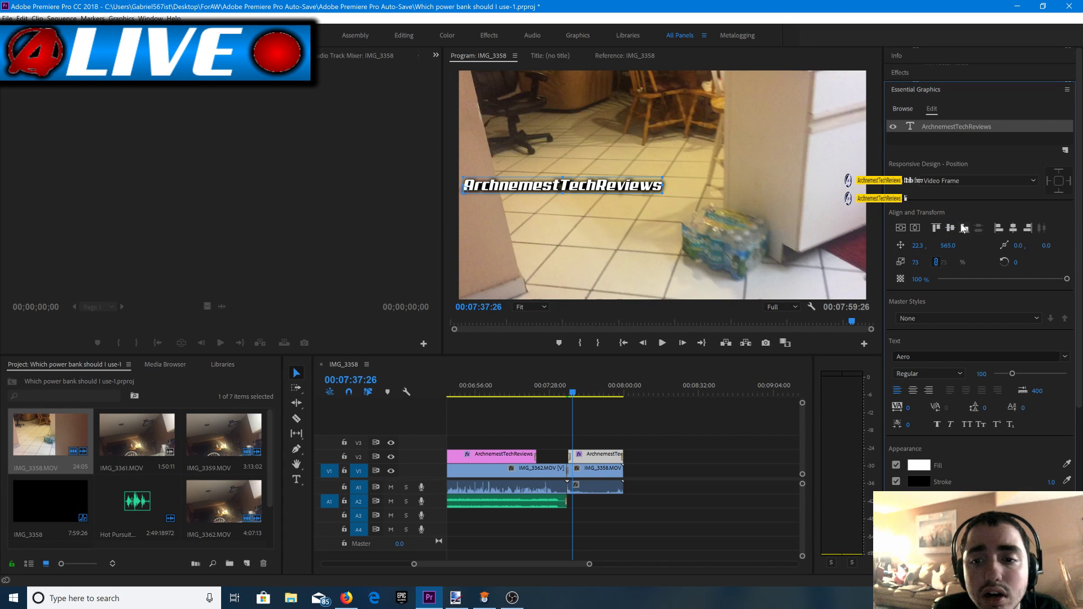
left_click(1015, 228)
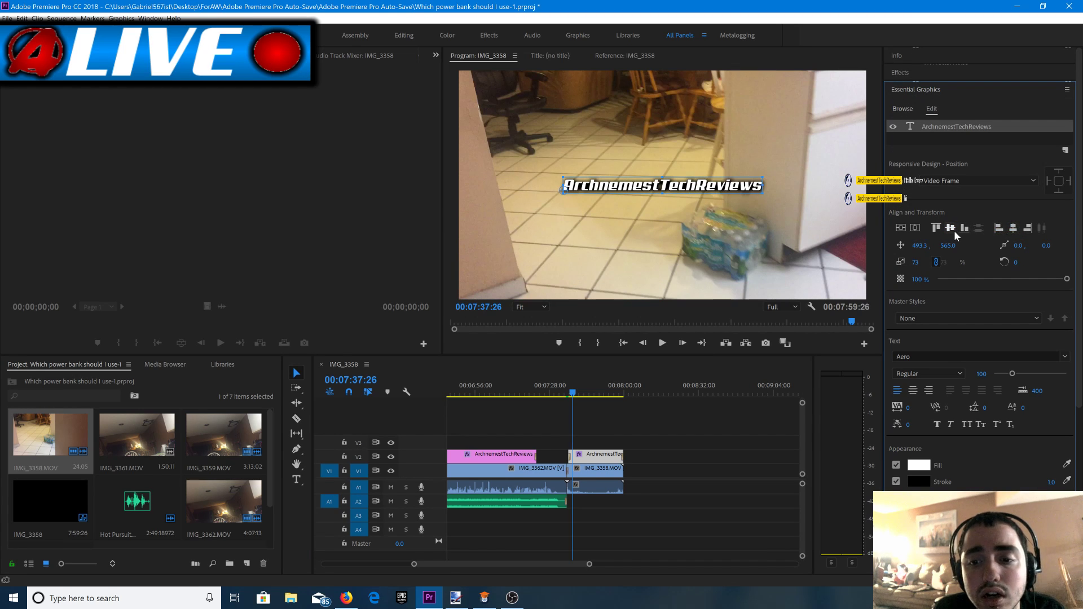
left_click(961, 229)
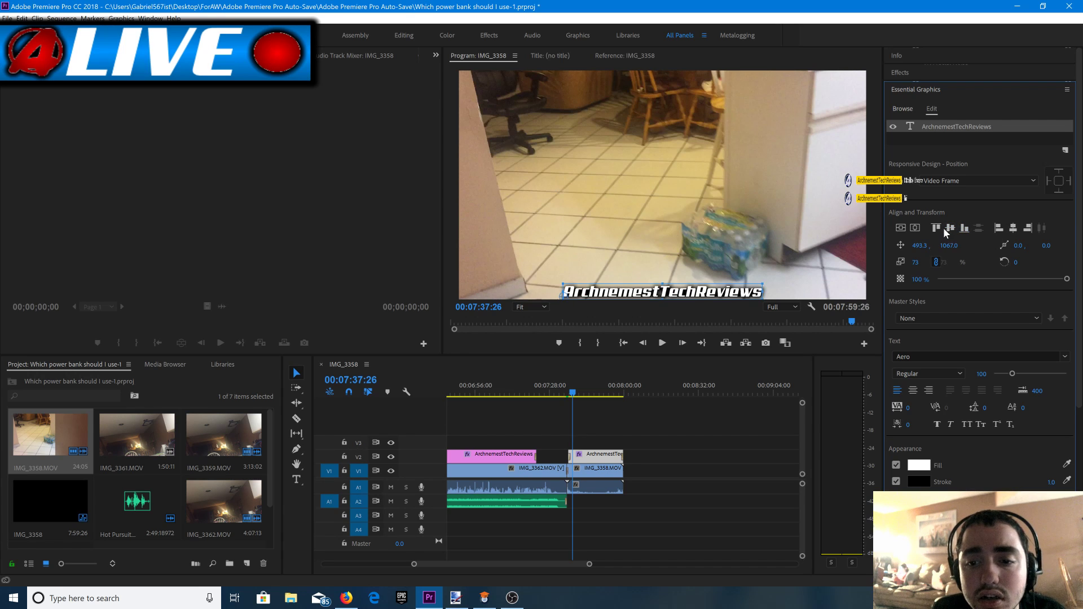
left_click(939, 228)
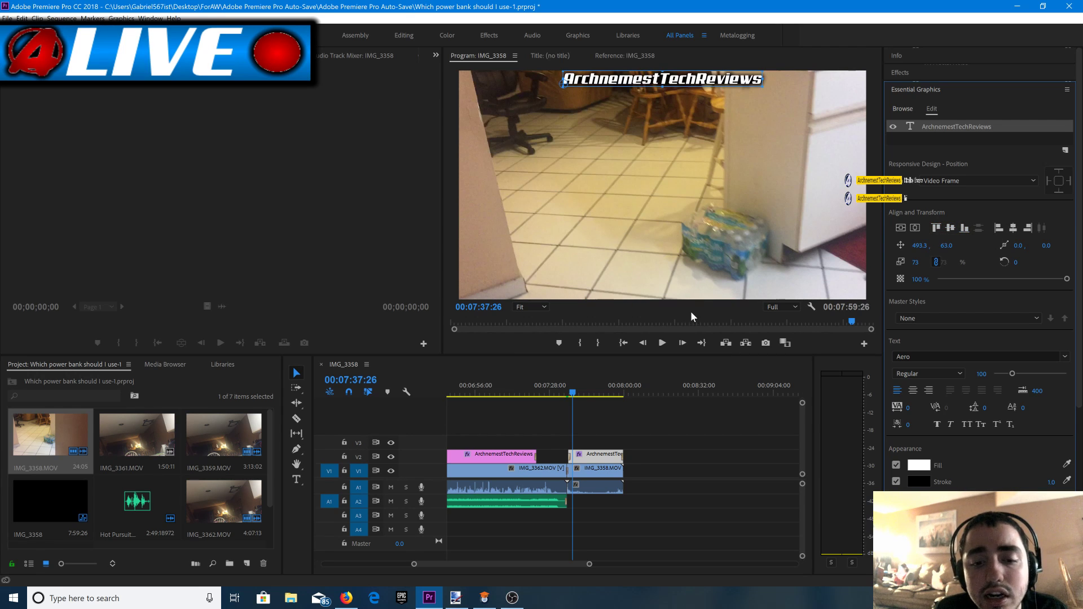
Add a text layer reading "Subscribe" near the lower-left corner of the frame in the ending title graphic.
key("t")
left_click(482, 292)
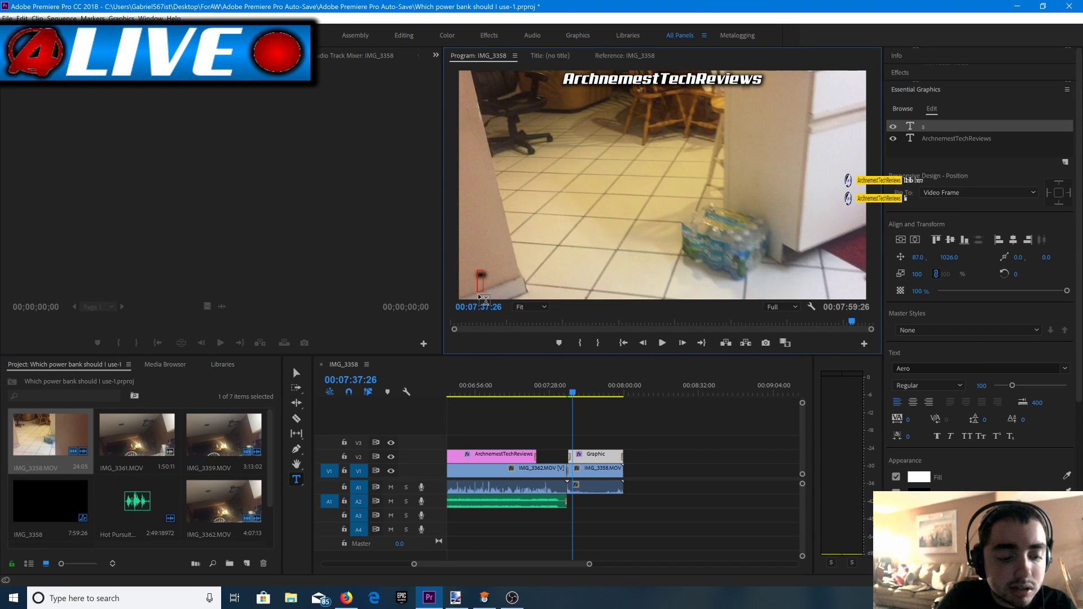
type("Subscribe")
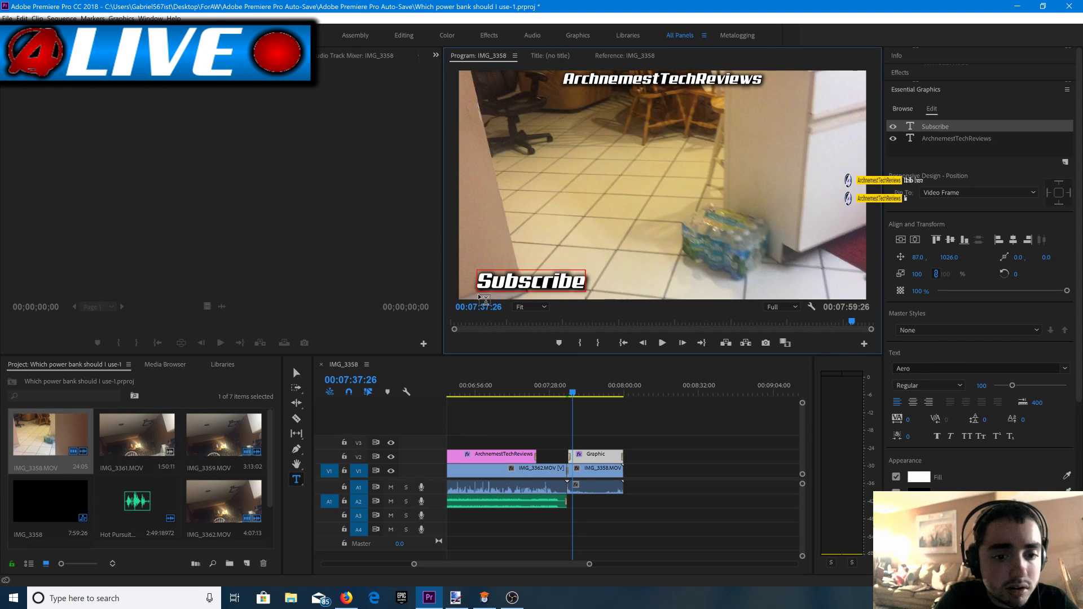
key("BackSpace")
key("BackSpace")
key("BackSpace")
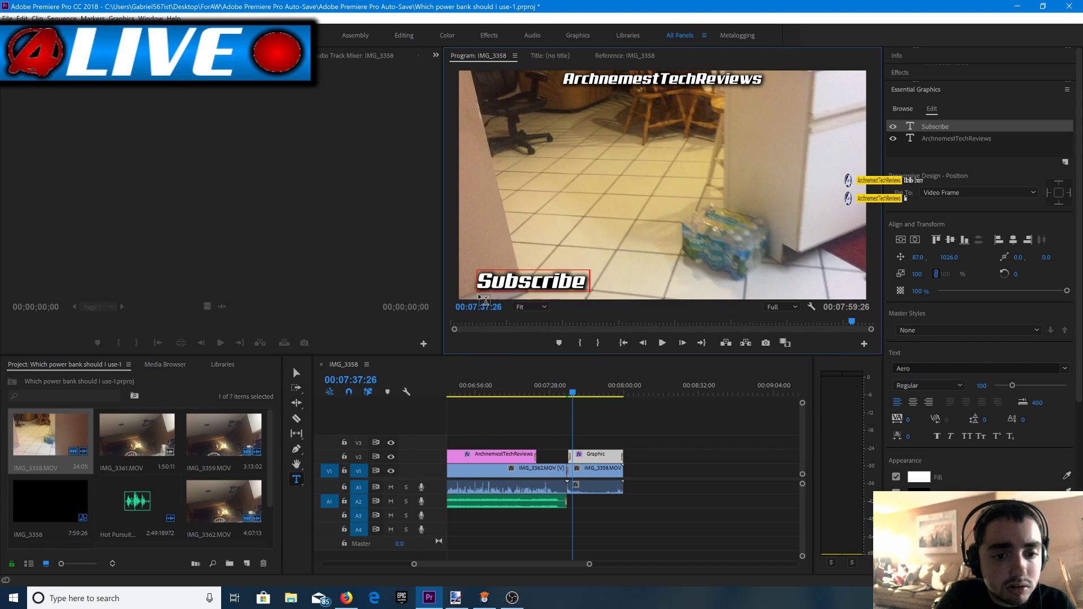
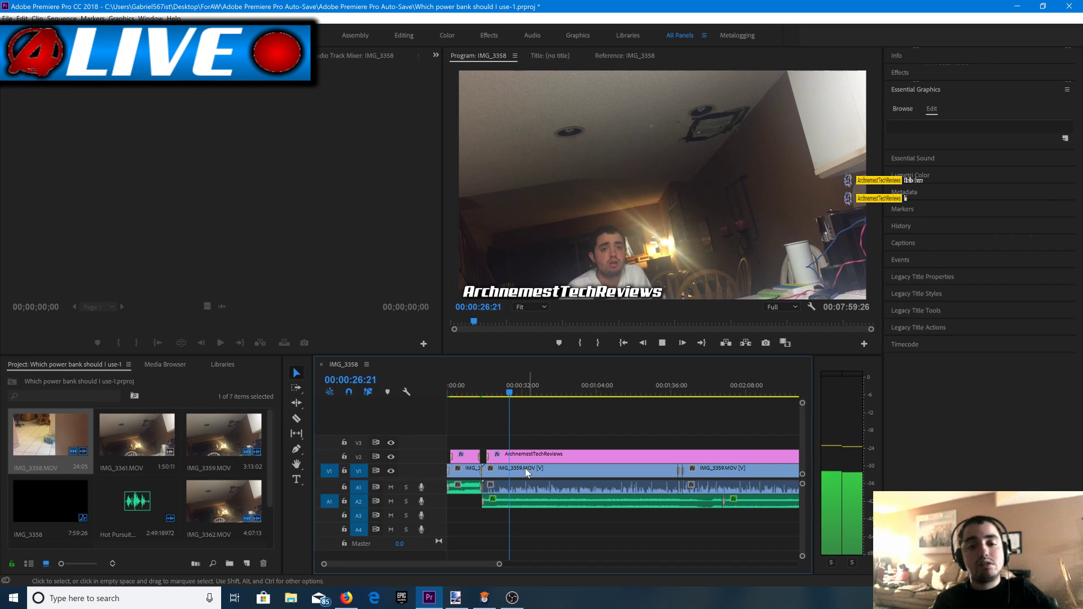
Review playback across the cut between the two IMG_3359.MOV clips around 00:01:40.
left_click(524, 395)
left_click_drag(575, 398, 677, 418)
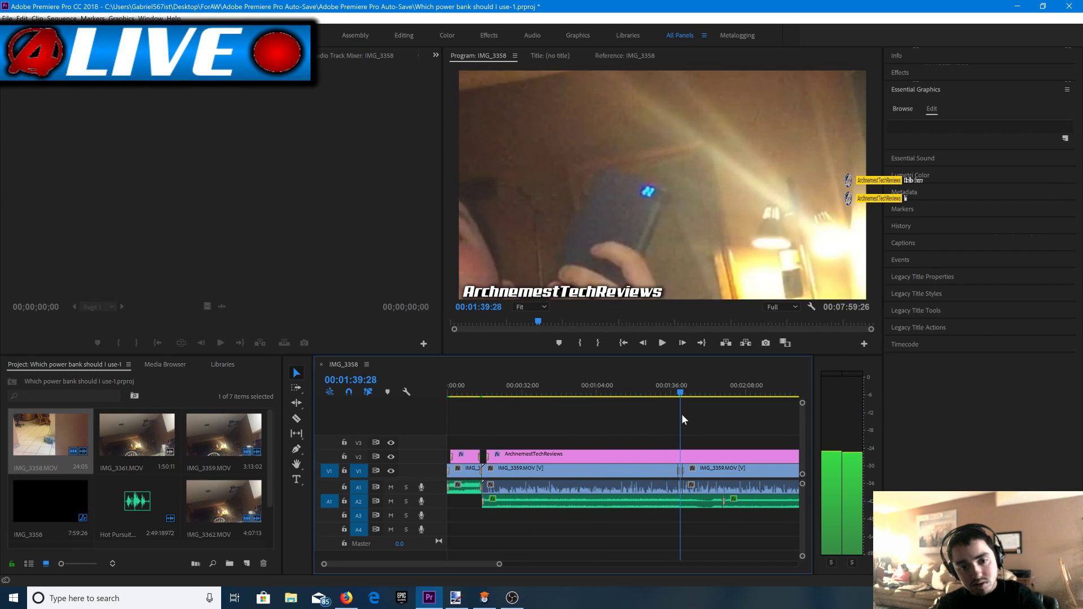
left_click_drag(682, 414, 677, 415)
key("space")
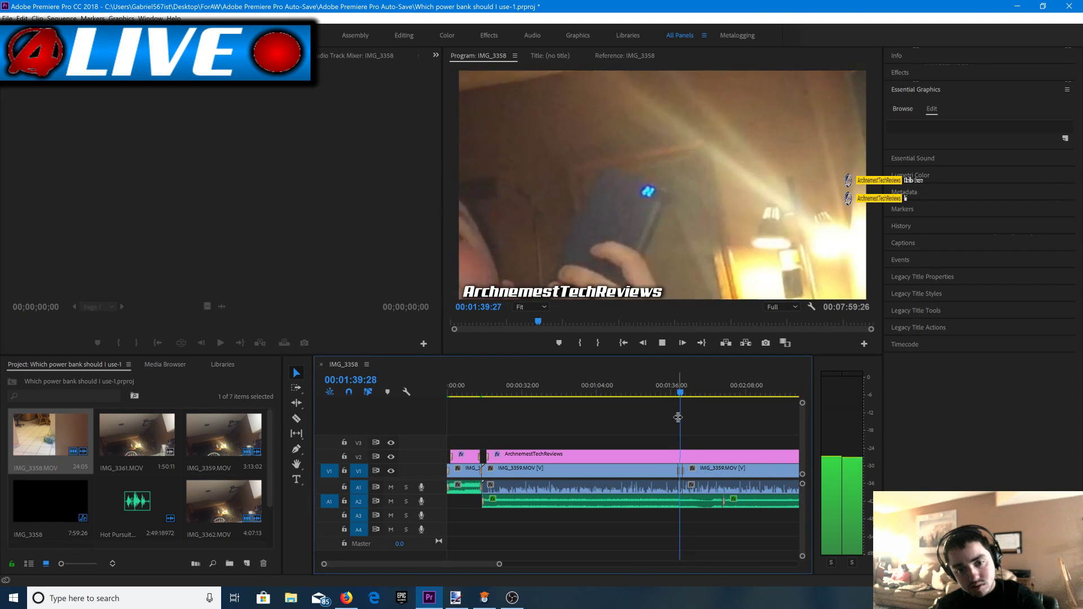
key("space")
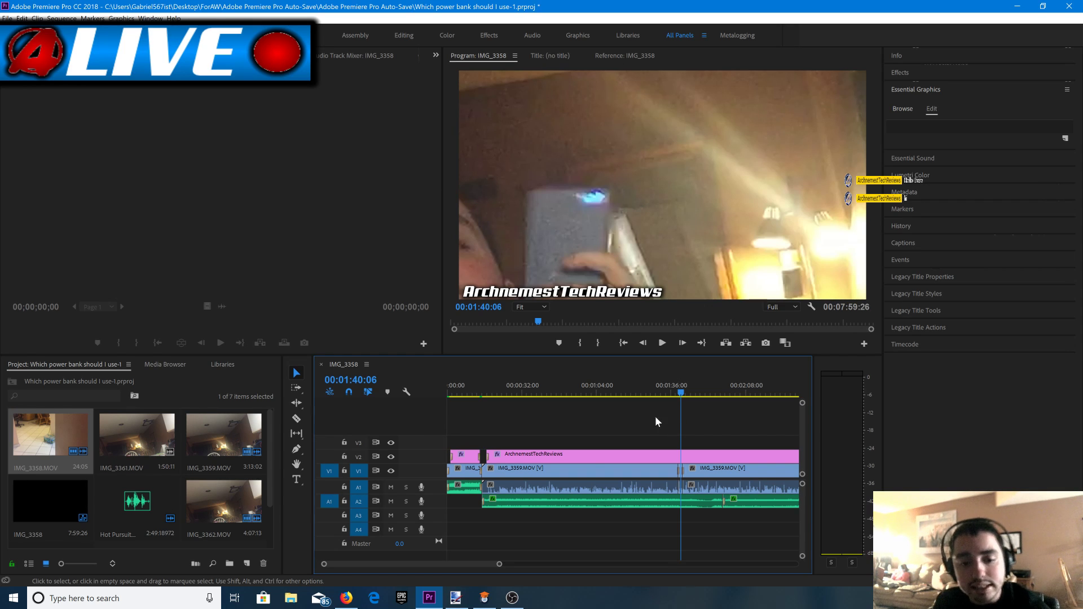
left_click_drag(499, 564, 567, 563)
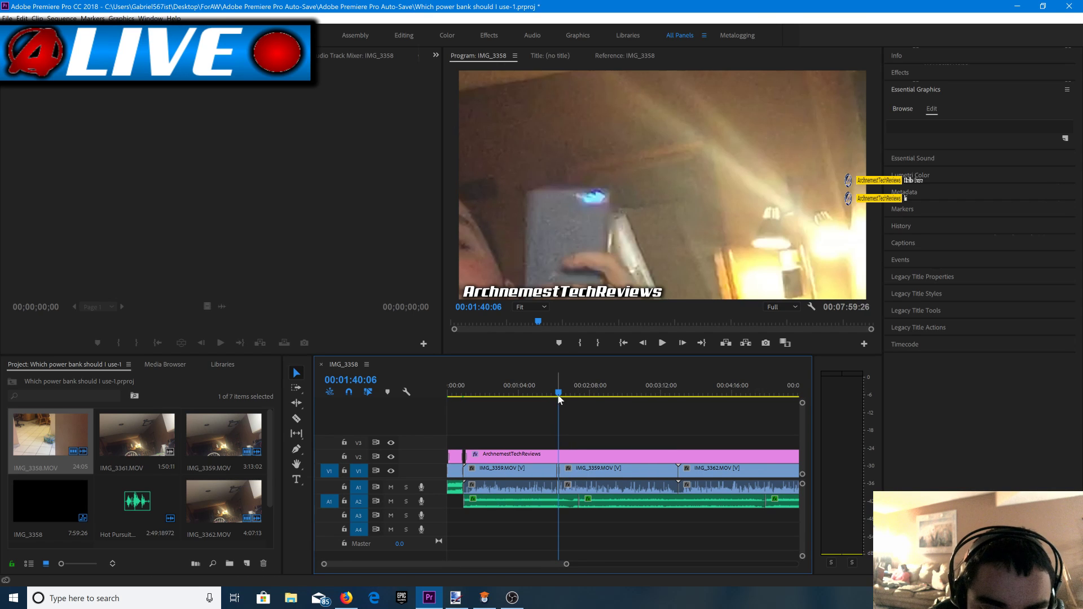
left_click_drag(563, 401, 549, 427)
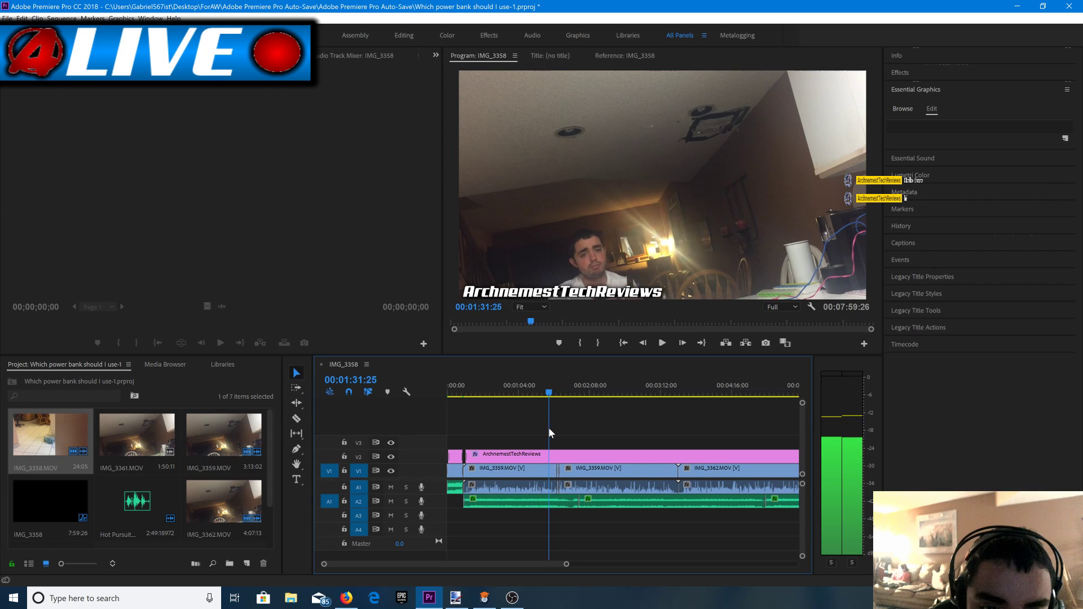
key("space")
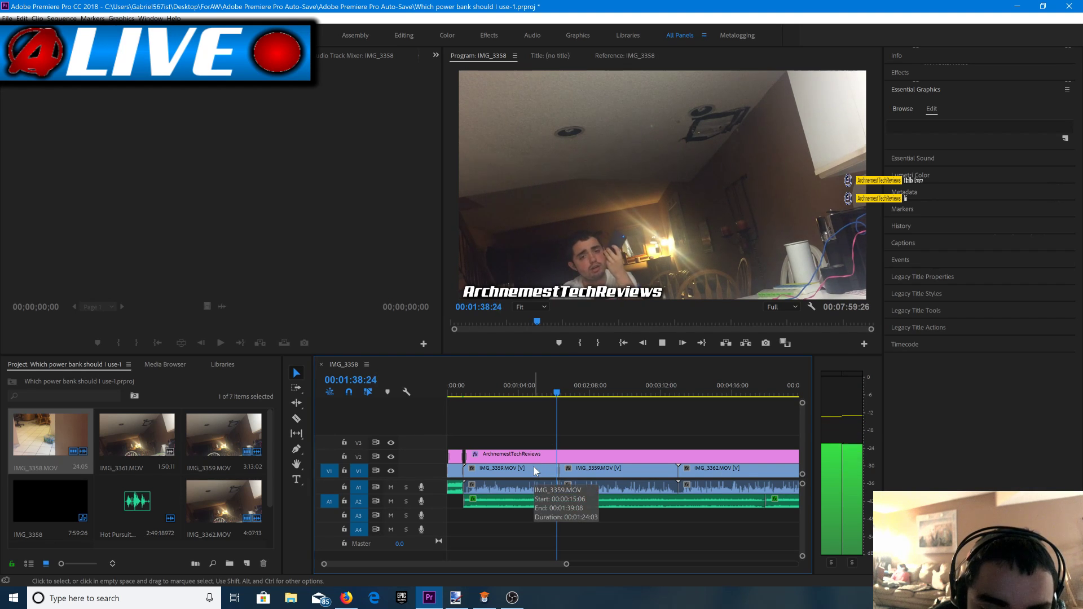
key("space")
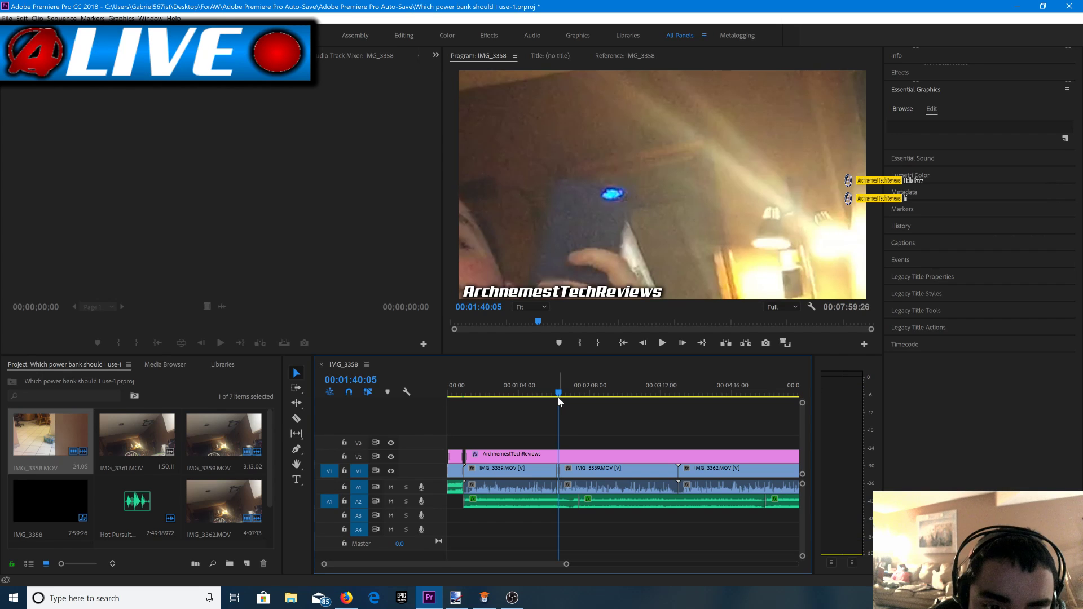
Play the second IMG_3359.MOV clip from 00:01:59:07, and locate 00:03:37:18 just after the IMG_3362.MOV clip begins.
left_click_drag(558, 396, 580, 424)
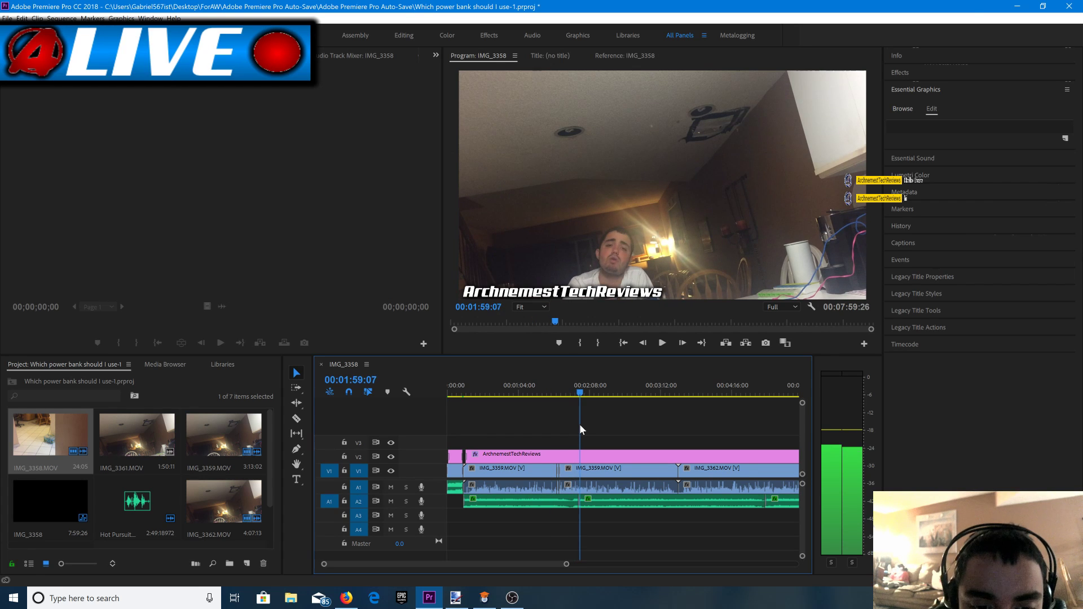
key("space")
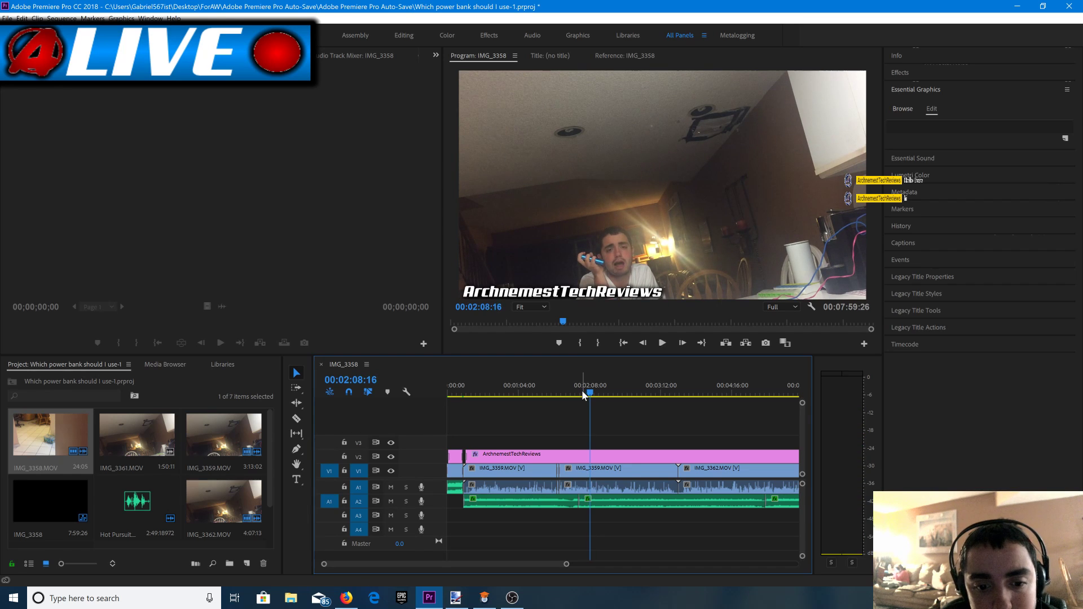
key("space")
left_click(578, 564)
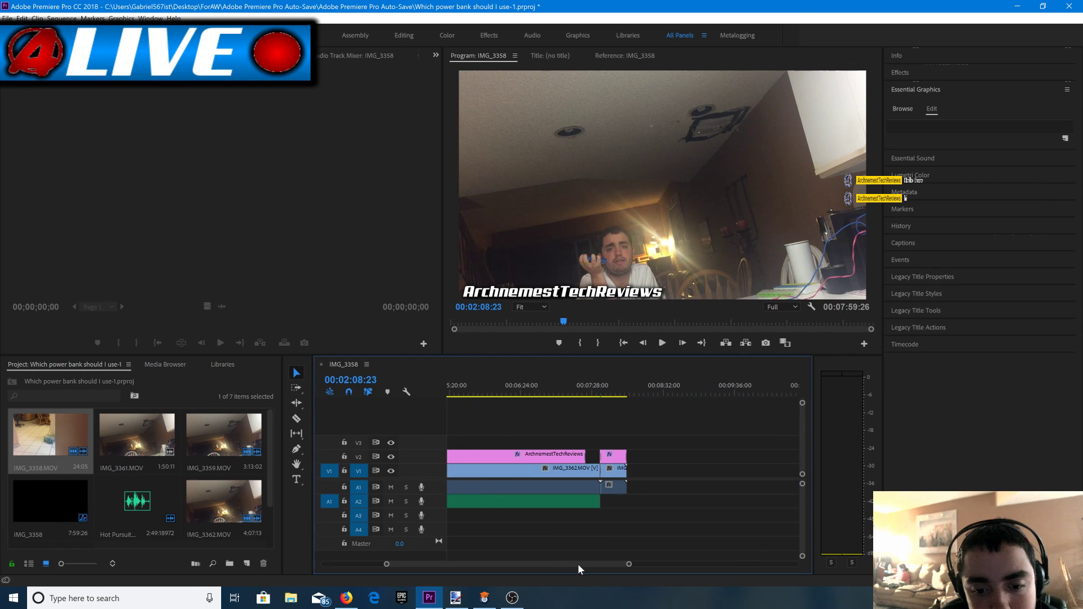
left_click_drag(575, 564, 535, 568)
left_click(548, 393)
key("space")
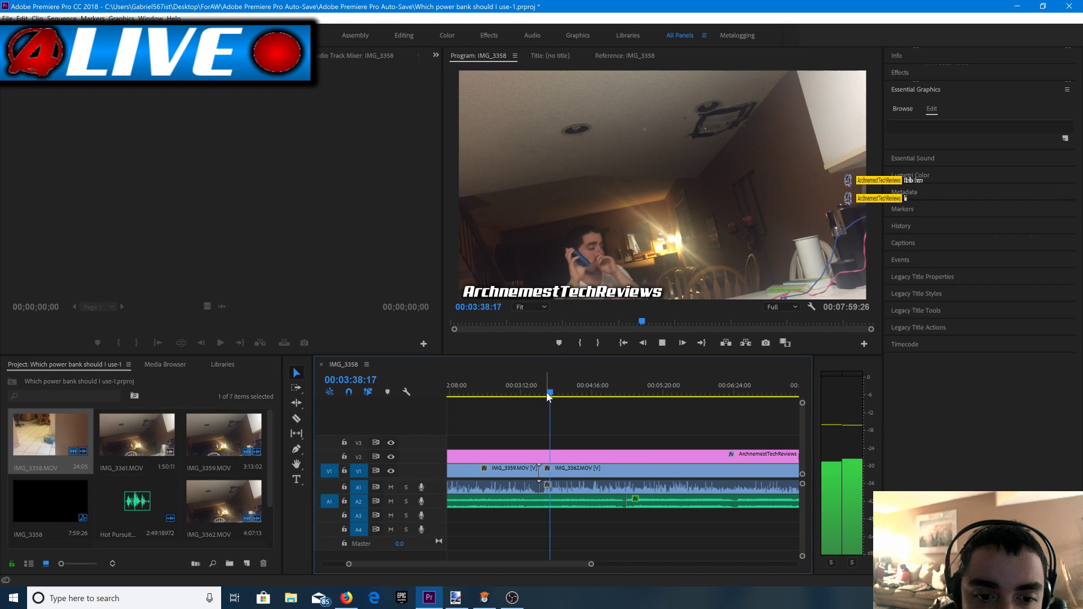
left_click(549, 395)
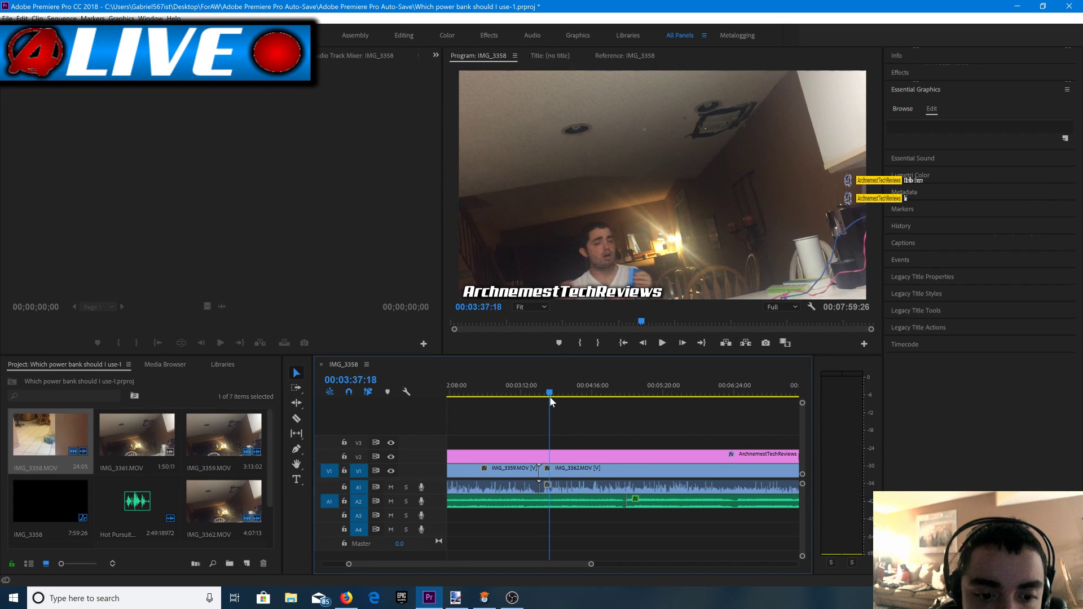
Add a "Dot indicators" text graphic in the frame's upper-left area at 00:03:37:18 and enlarge it to 134% scale.
key("t")
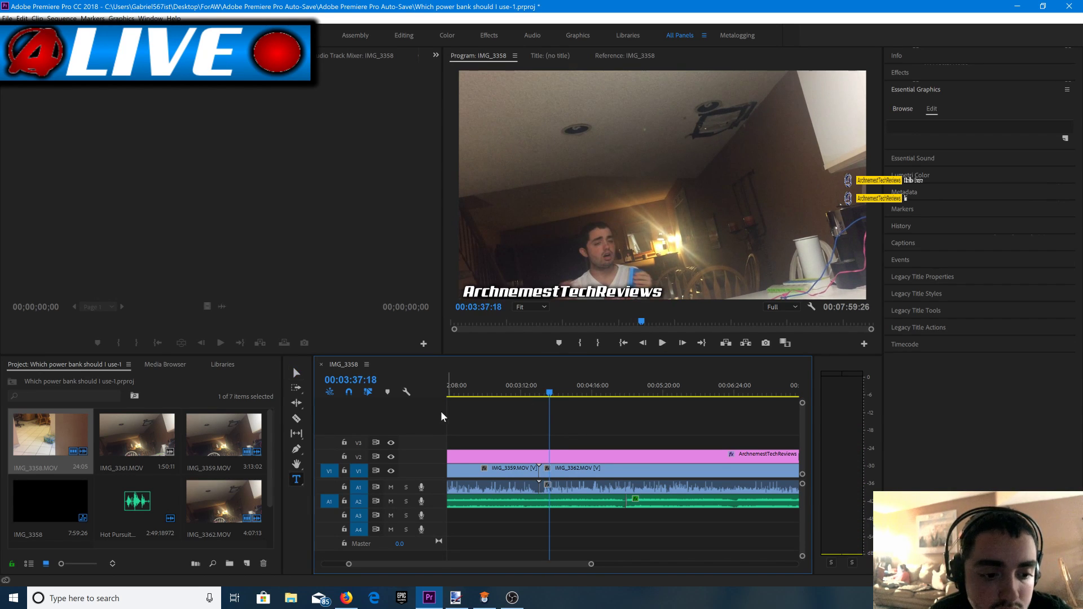
left_click(485, 109)
type("Dot")
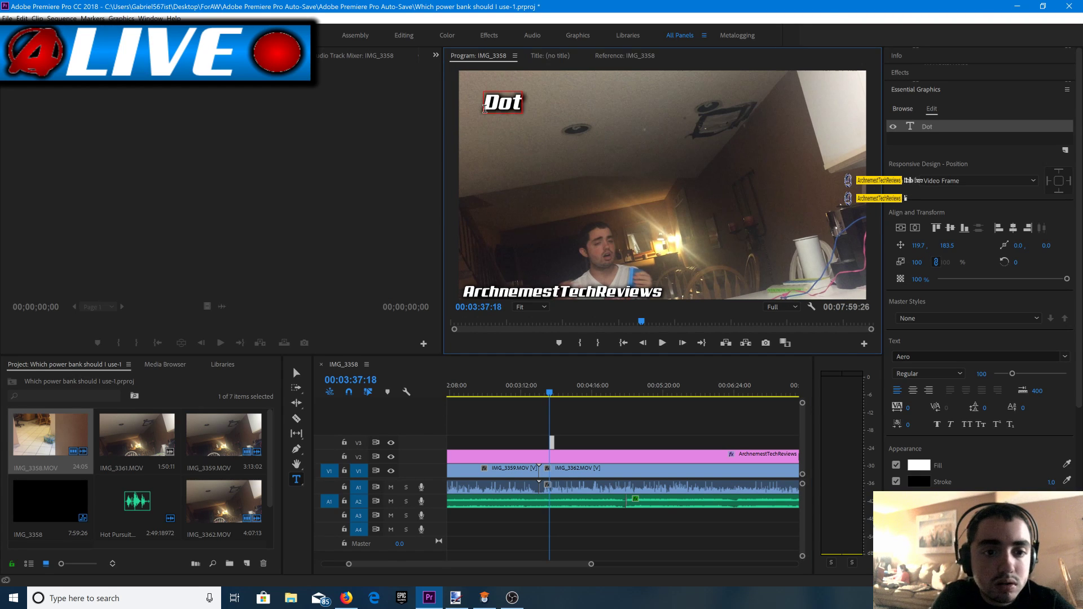
type("s")
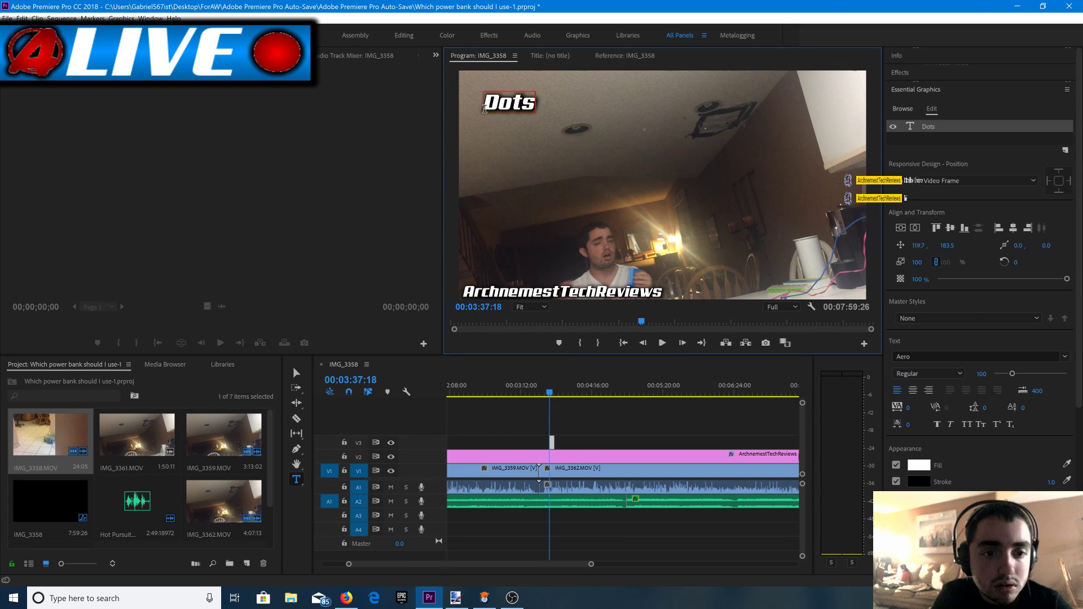
key("BackSpace")
key("BackSpace")
key("BackSpace")
type("ot indic")
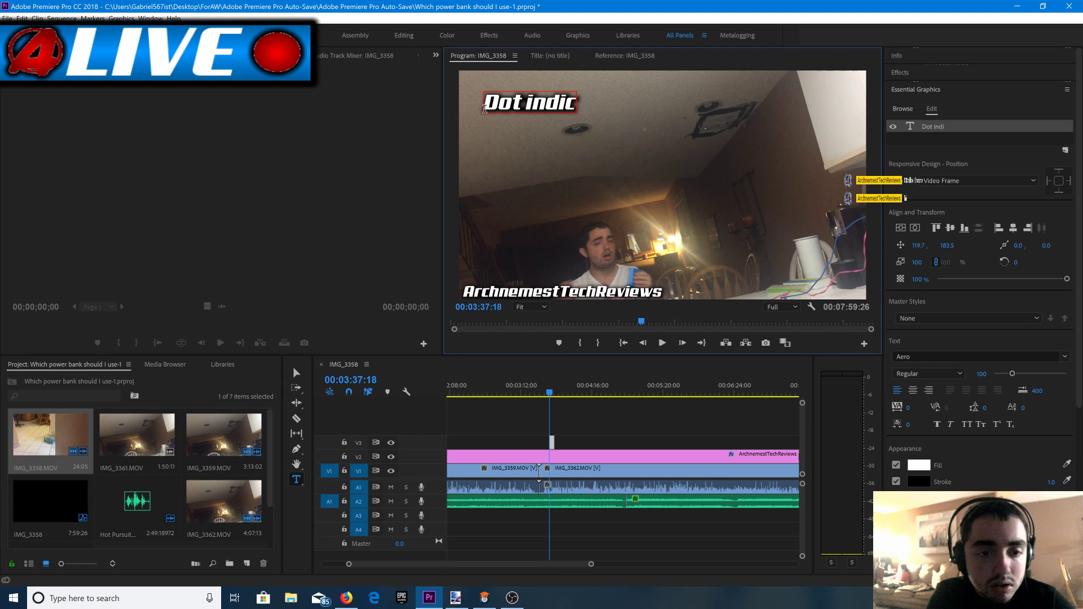
type("ators")
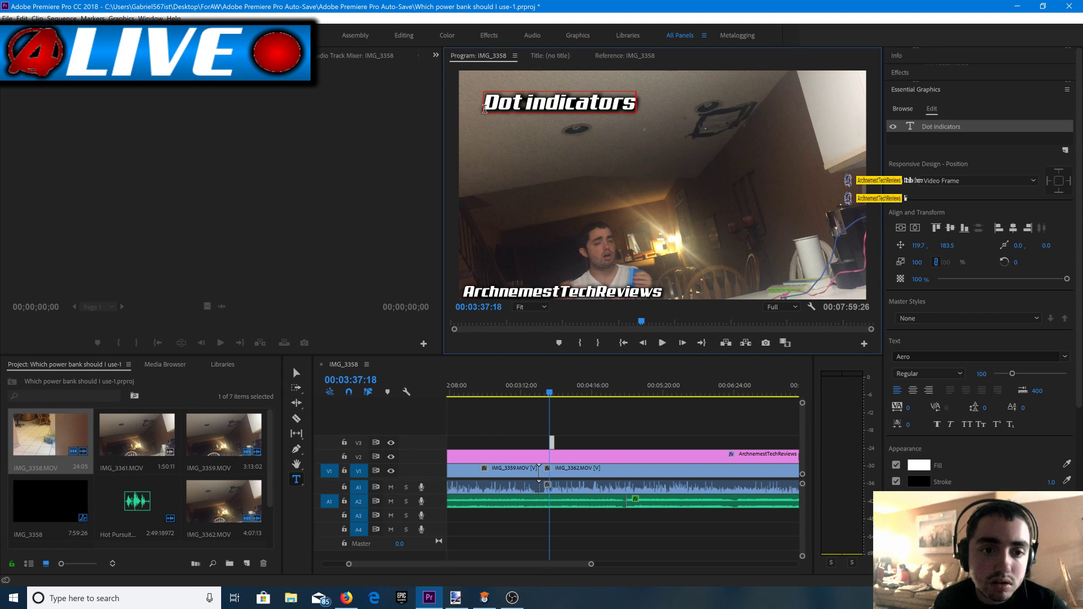
left_click(296, 372)
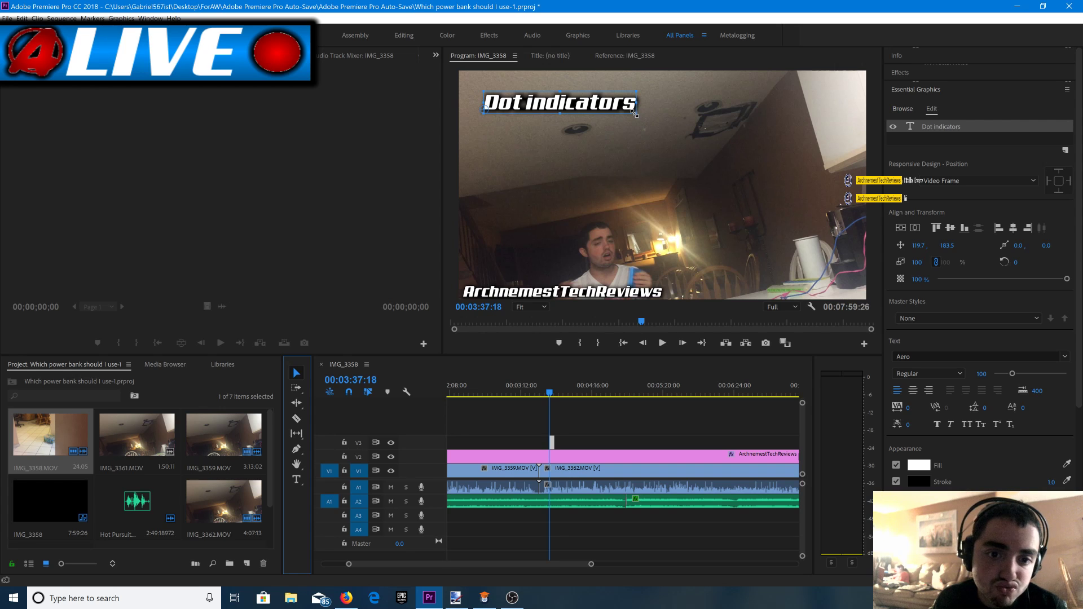
left_click_drag(635, 113, 660, 120)
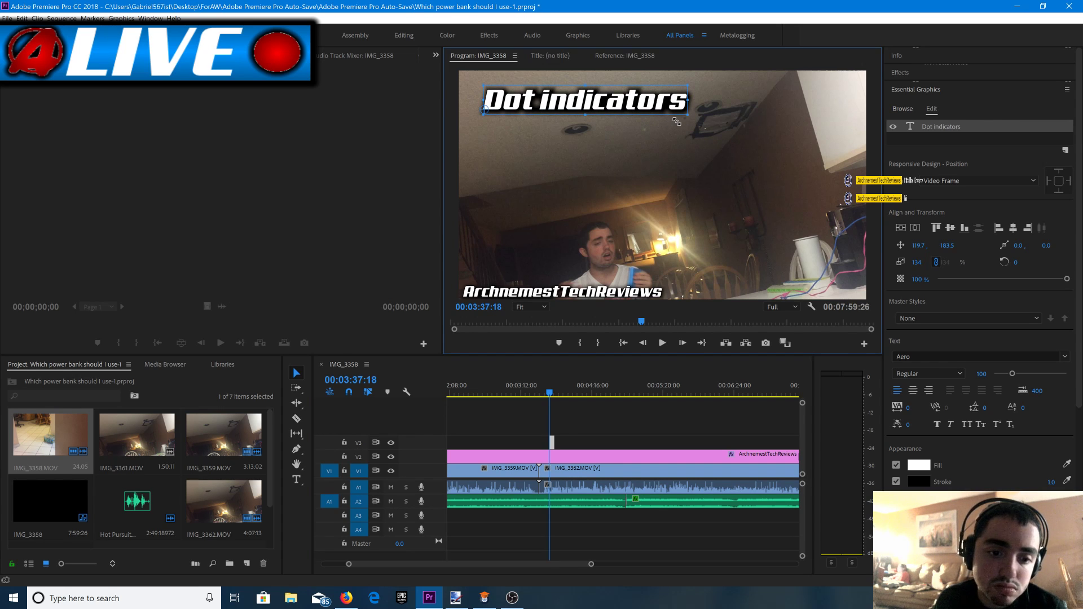
Park the playhead at 00:01:40:00 and start a text graphic reading "Digitnal" in the frame's upper-left area.
mouse_move(552, 397)
left_mouse_down()
mouse_move(408, 405)
mouse_move(550, 404)
left_mouse_up()
key("space")
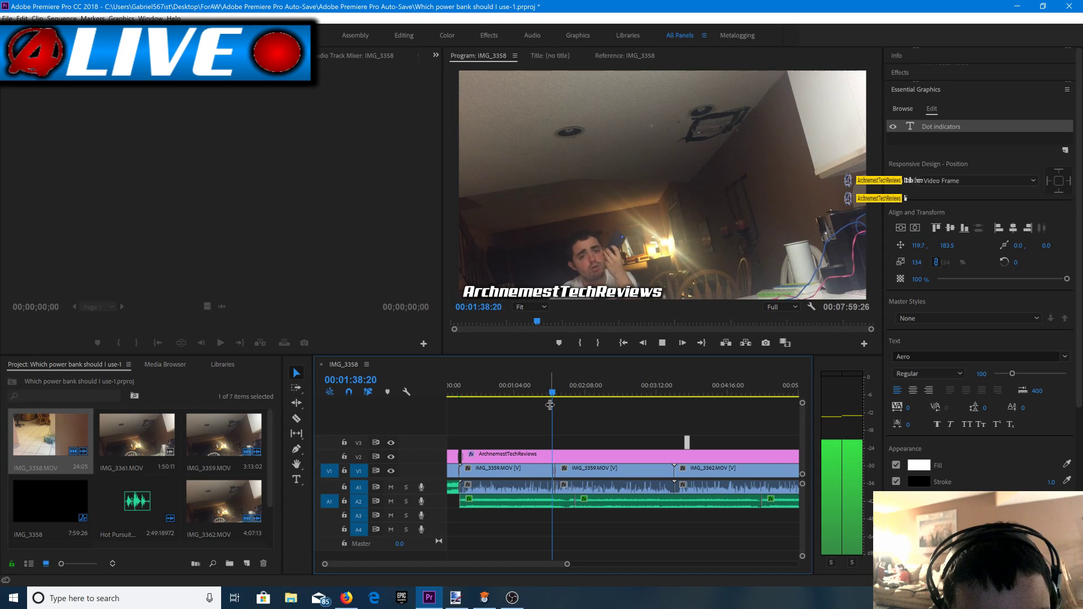
key("space")
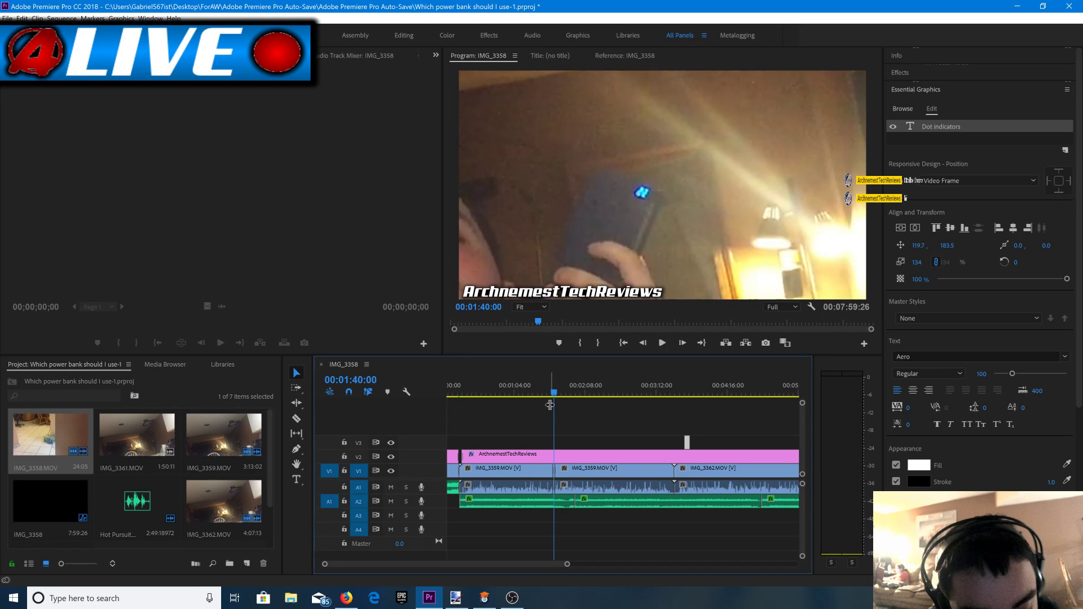
left_click(479, 125)
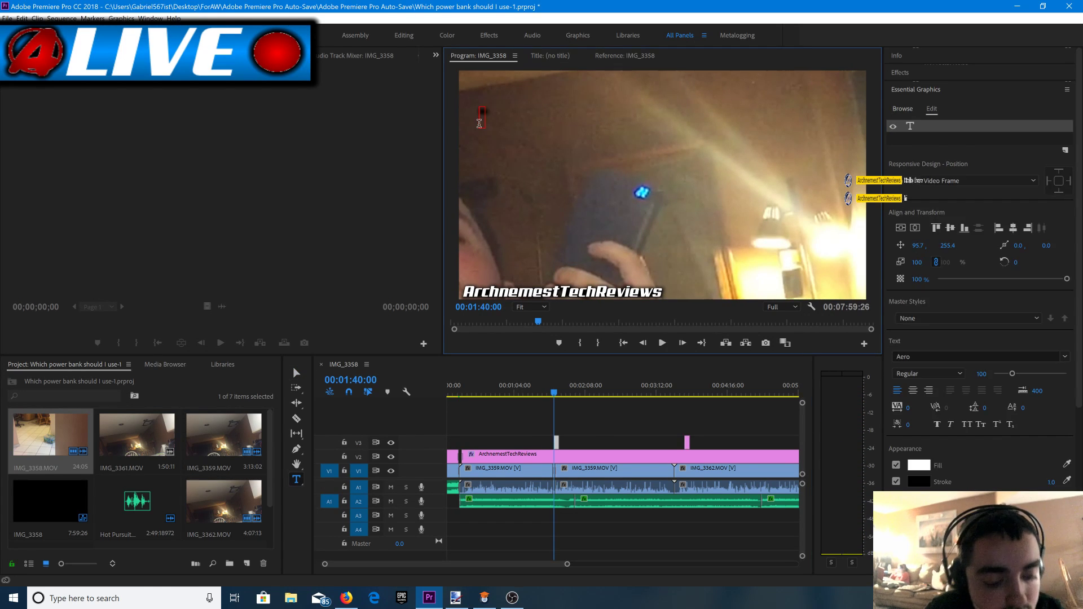
type("Digitnal")
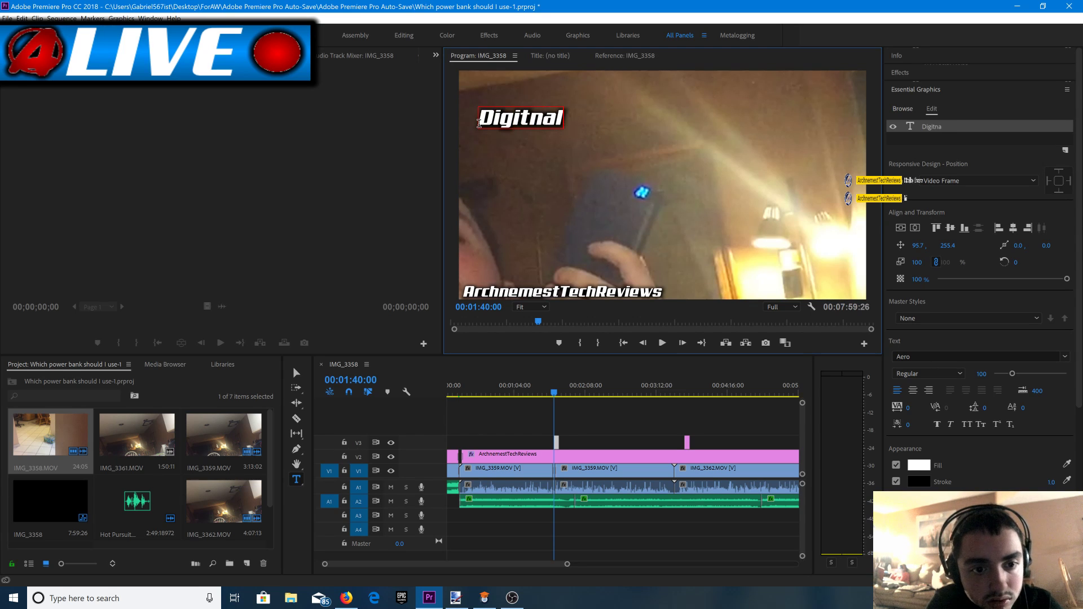
Replace the text of the title at 00:01:40:00 with "Electronic Digitnal Displays".
type(" e")
key("BackSpace")
key("BackSpace")
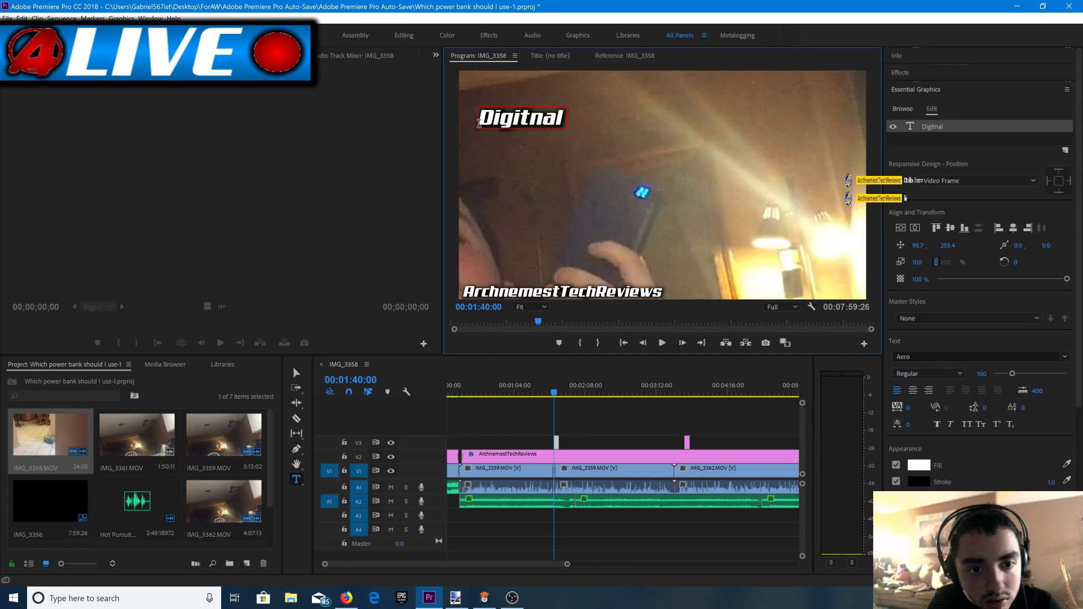
key("BackSpace")
key("BackSpace")
key("BackSpace")
key("BackSpace")
key("BackSpace")
key("BackSpace")
key("BackSpace")
key("BackSpace")
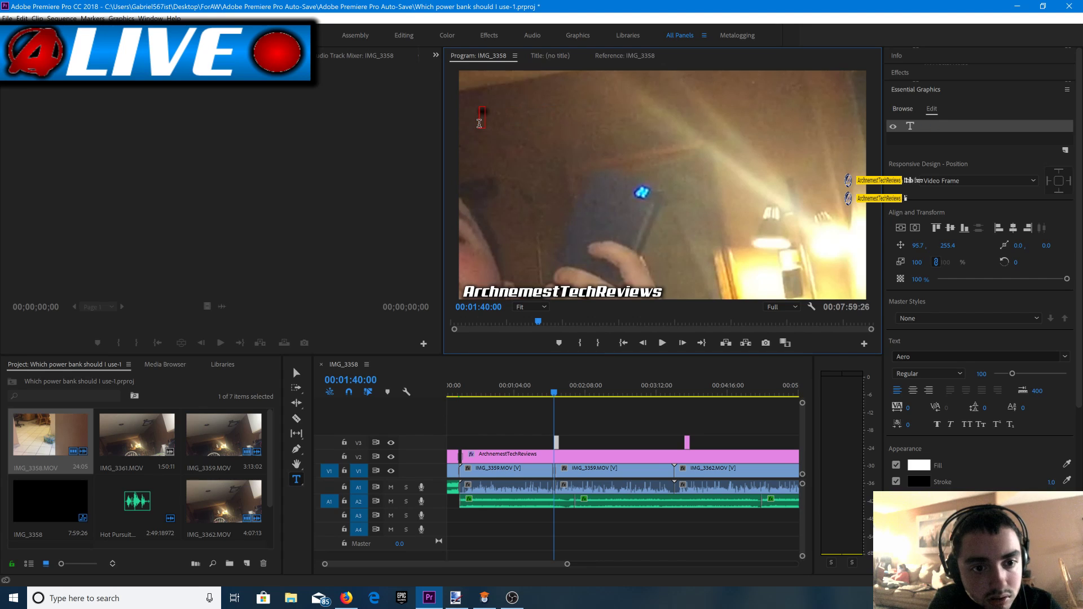
type("Electronic")
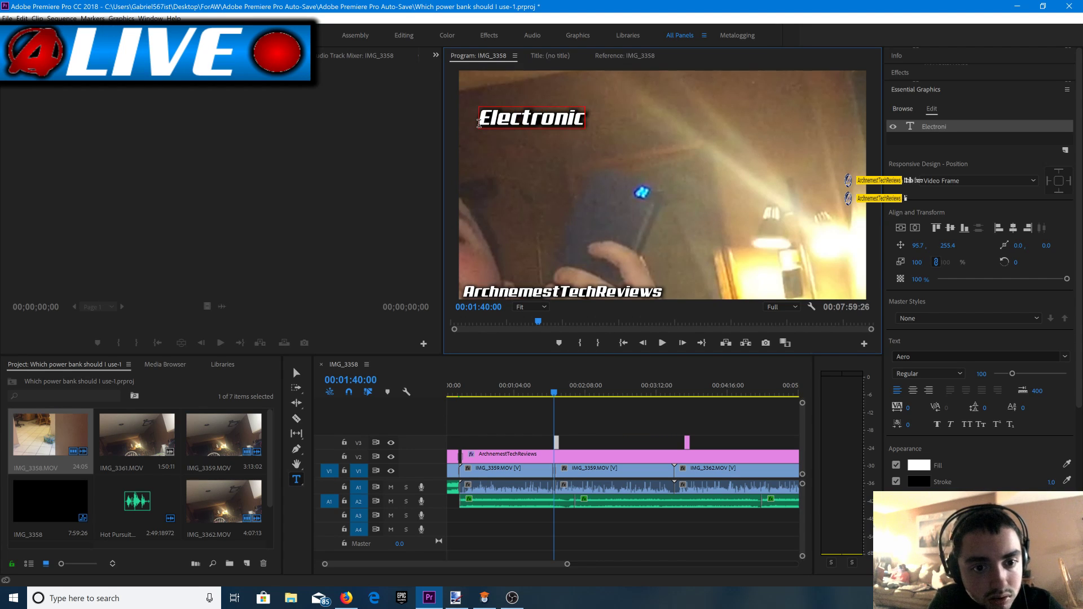
type(" Di")
key("BackSpace")
key("BackSpace")
key("BackSpace")
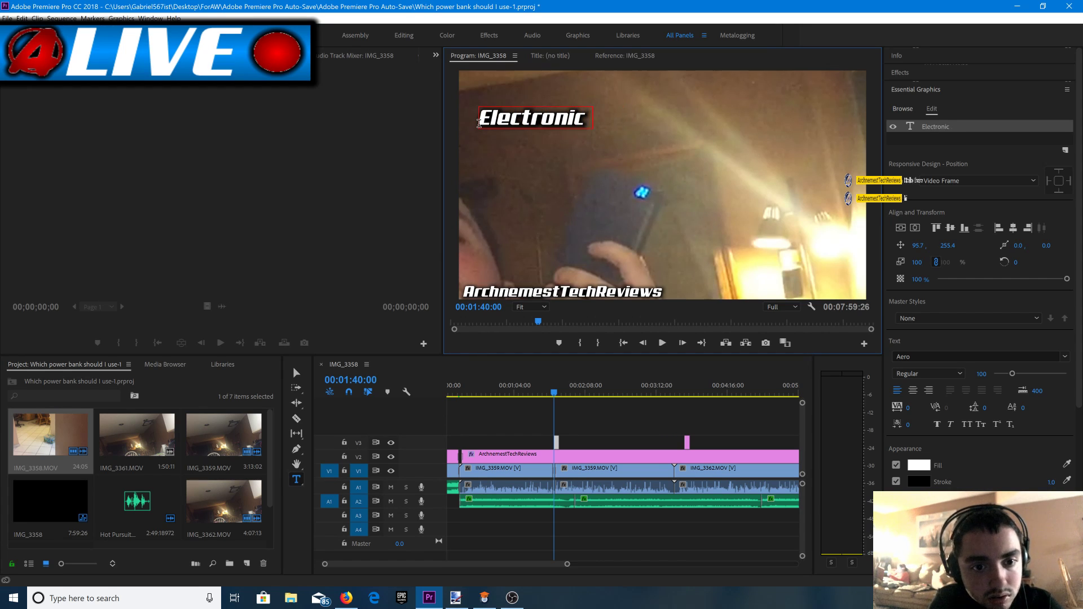
type("Digitnal")
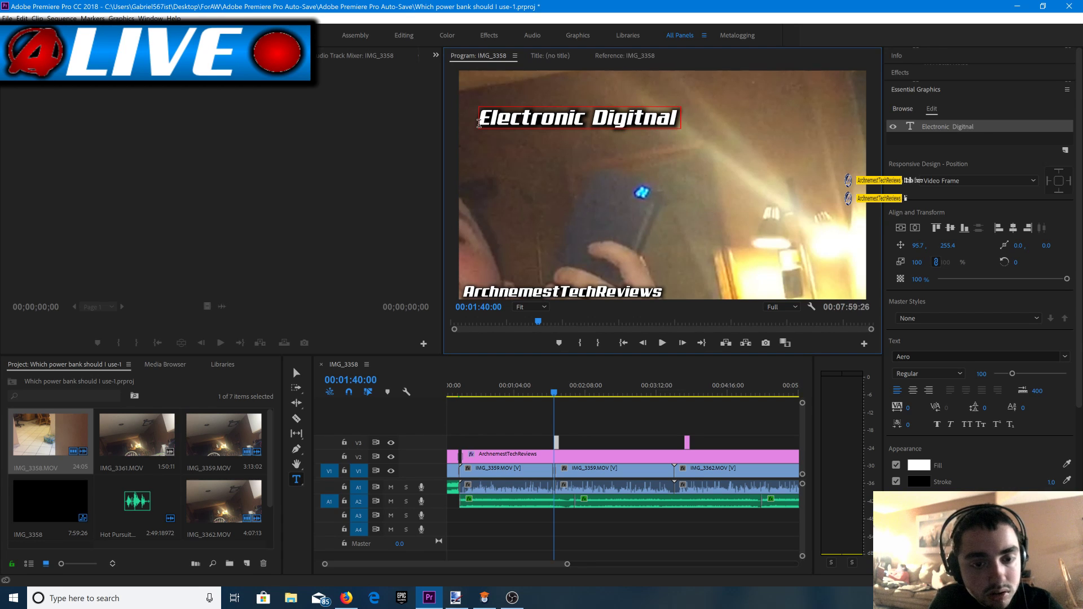
type(" Displays")
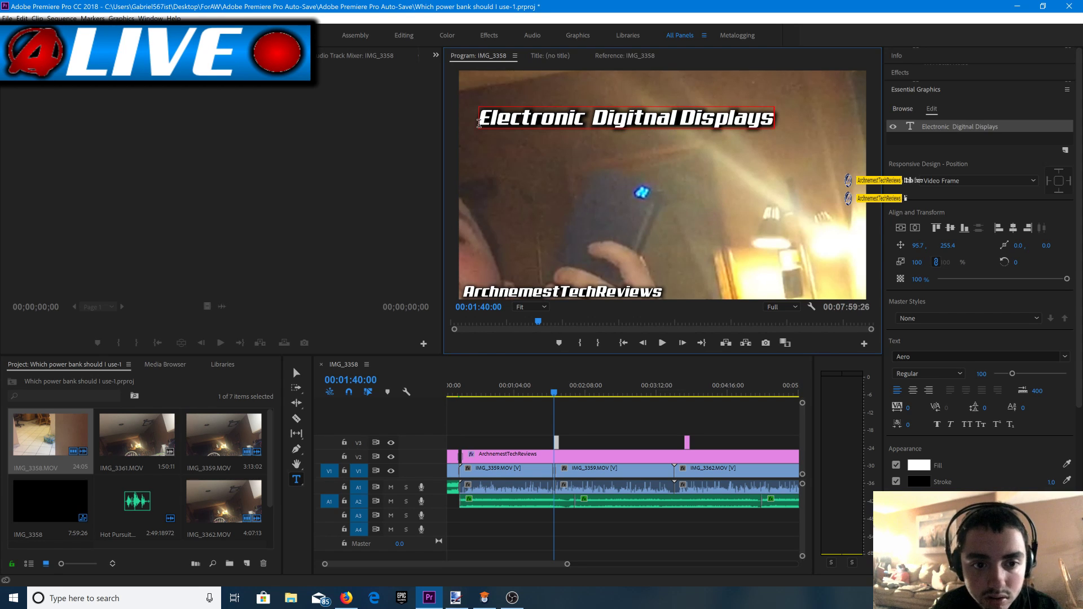
Centre the "Electronic Digitnal Displays" title horizontally and align it to the top edge of the video frame.
left_click(954, 232)
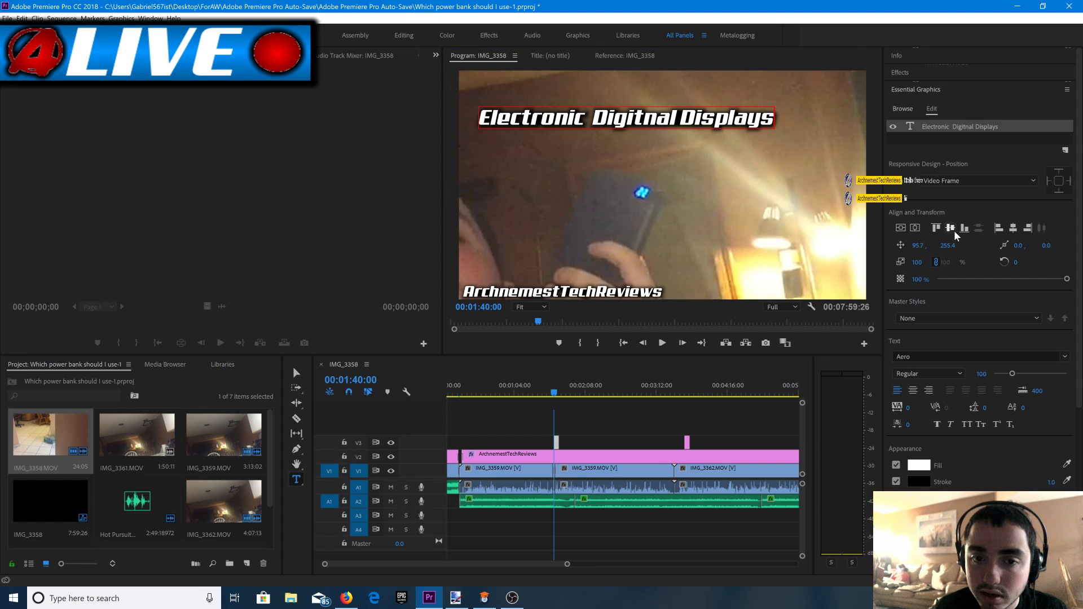
left_click(965, 232)
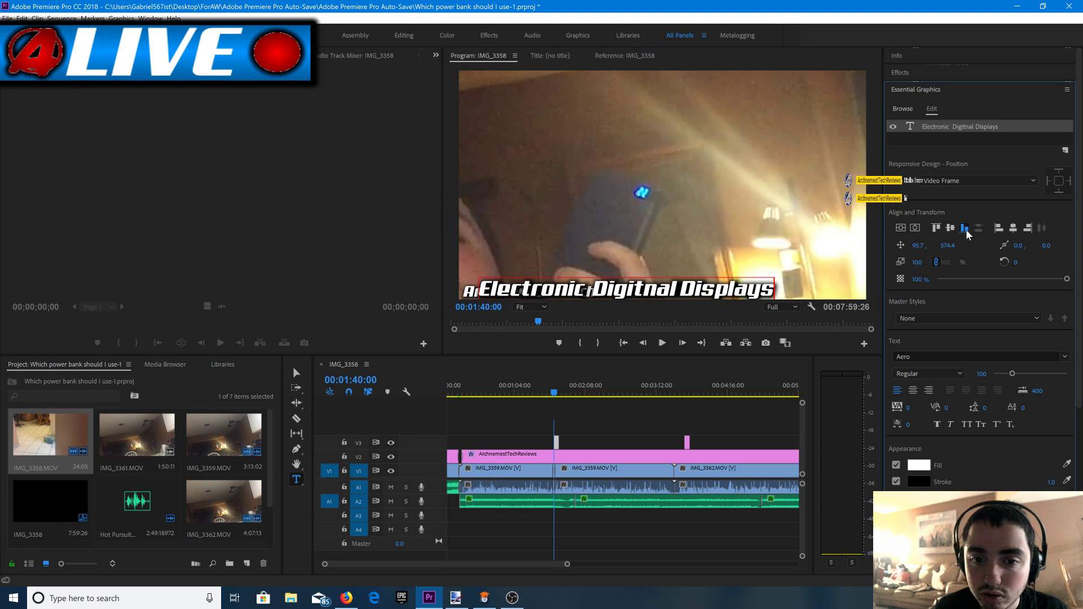
left_click(1014, 228)
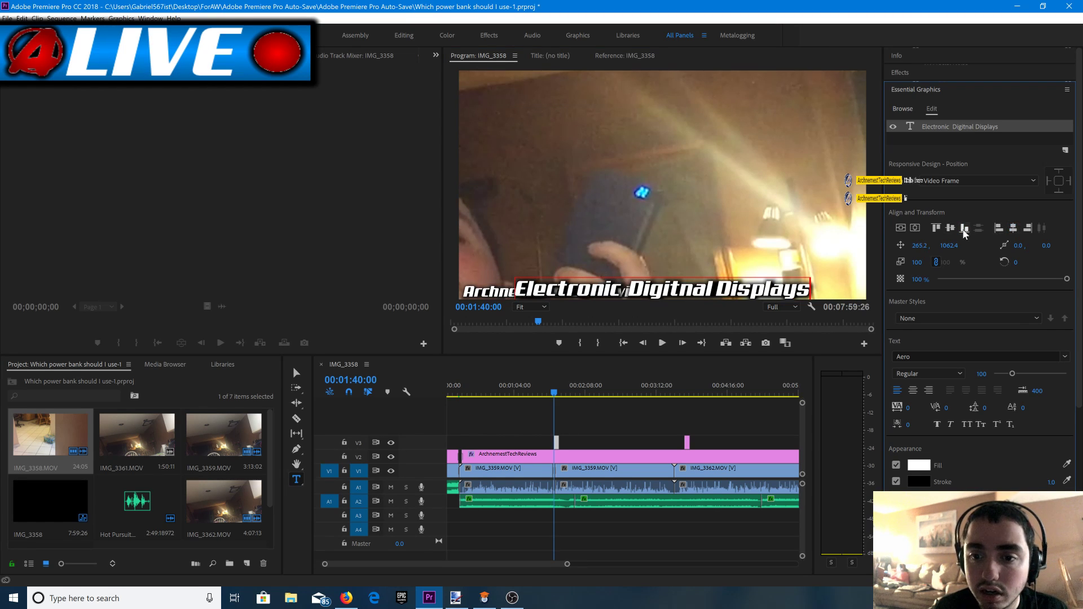
left_click(951, 228)
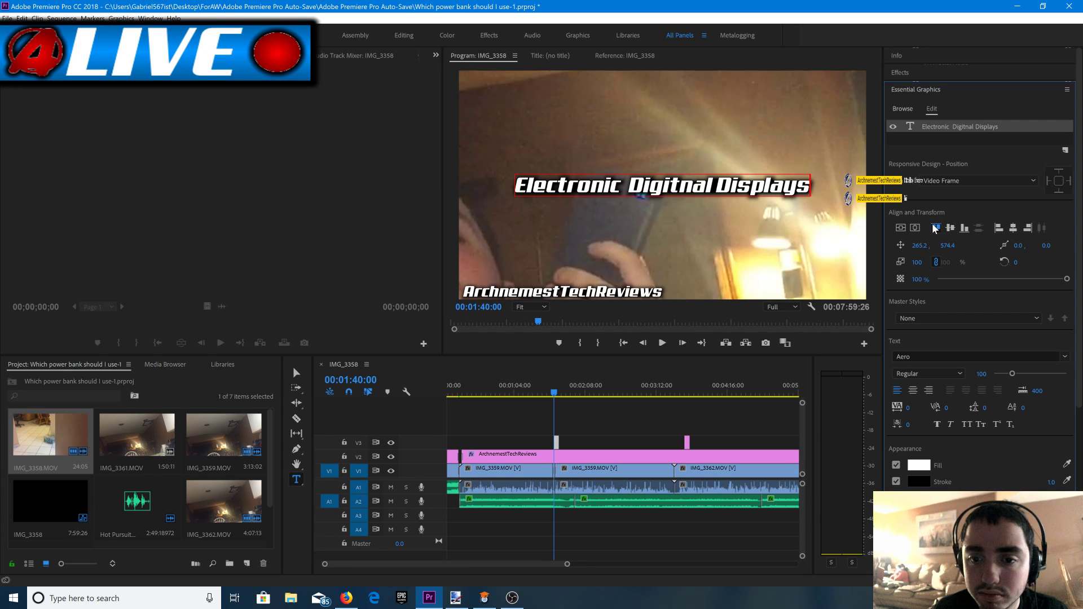
left_click(935, 228)
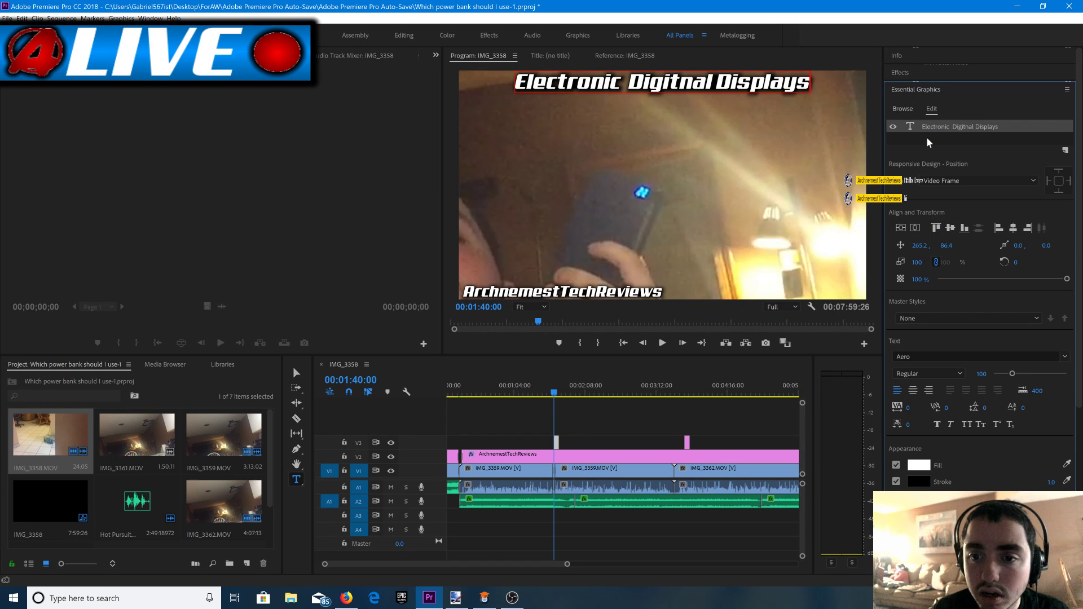
left_click(687, 442)
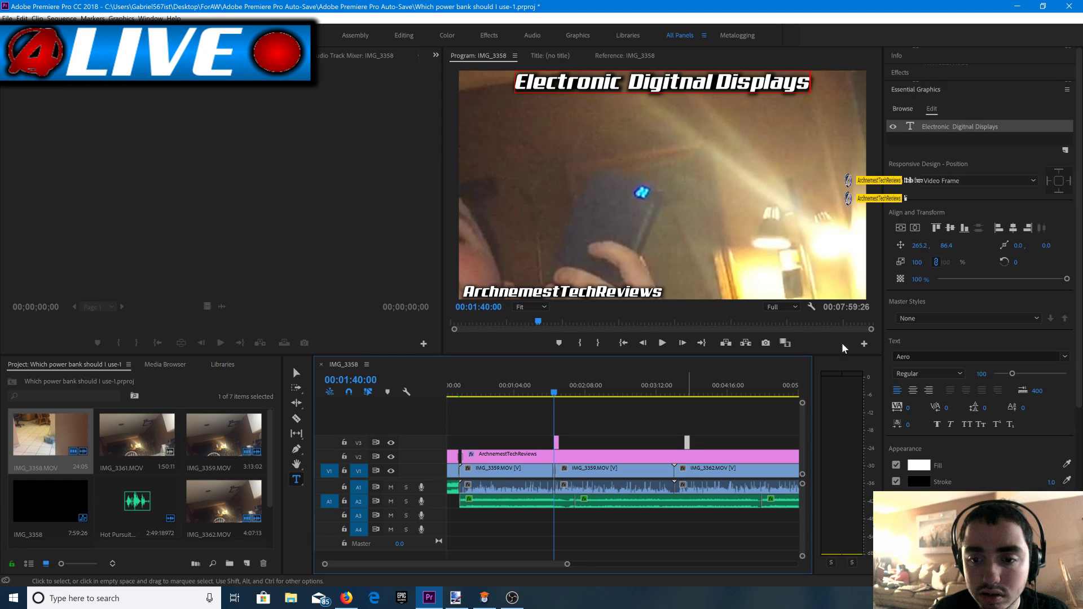
left_click(914, 234)
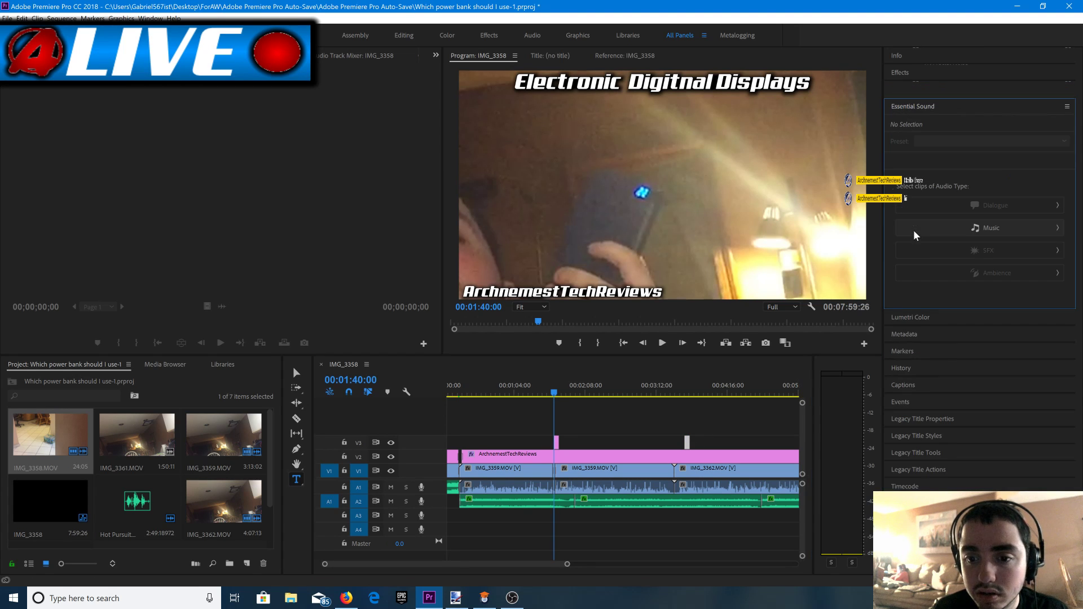
left_click(911, 317)
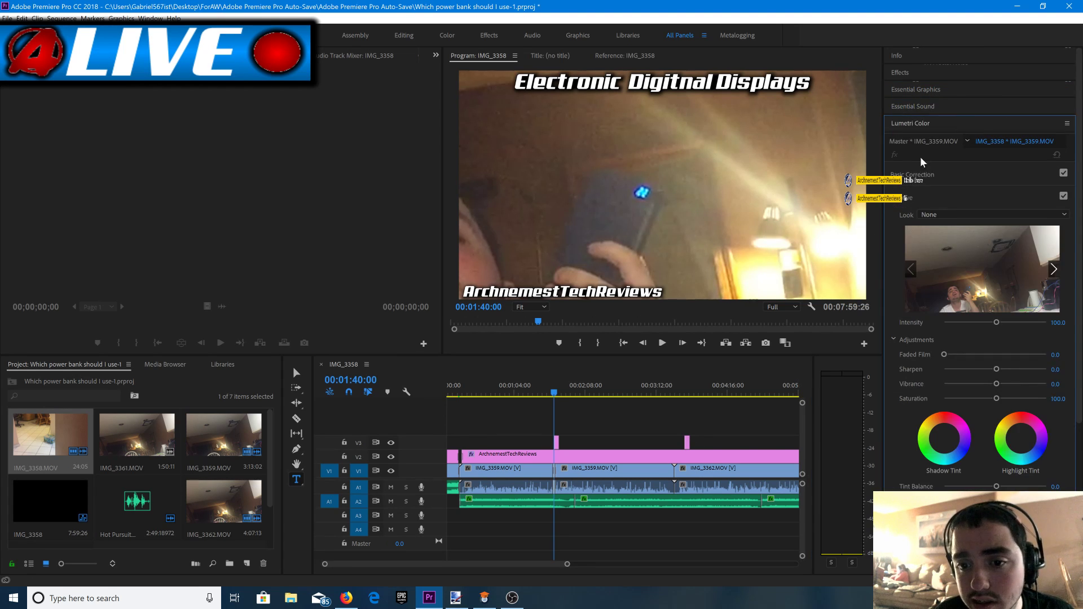
left_click(914, 91)
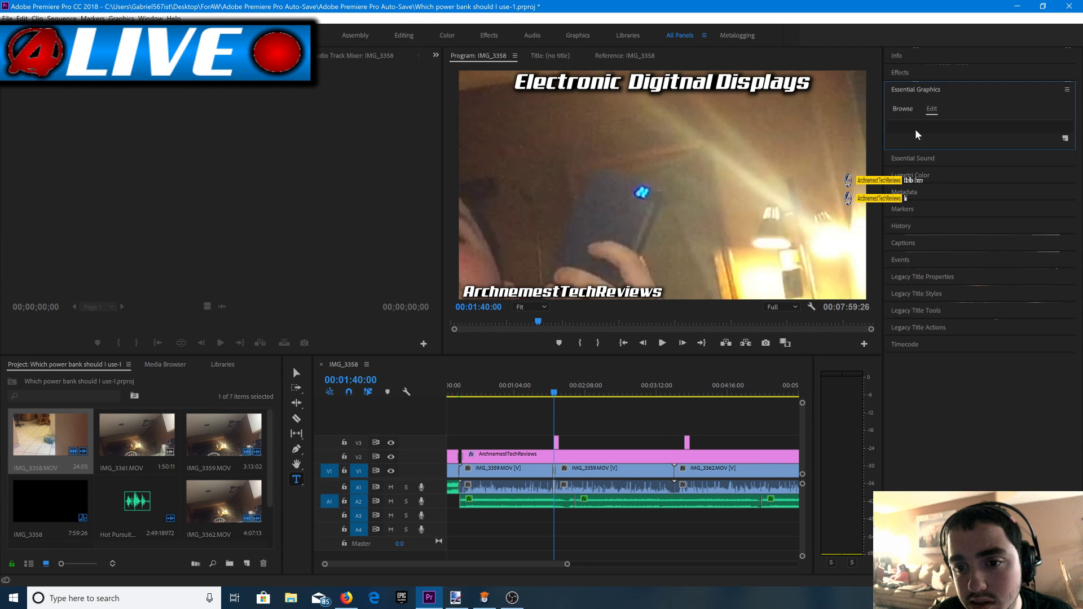
Select the "Dot indicators" title at 00:03:39:18, centre it horizontally and align it to the top of the frame.
left_click_drag(555, 393, 687, 394)
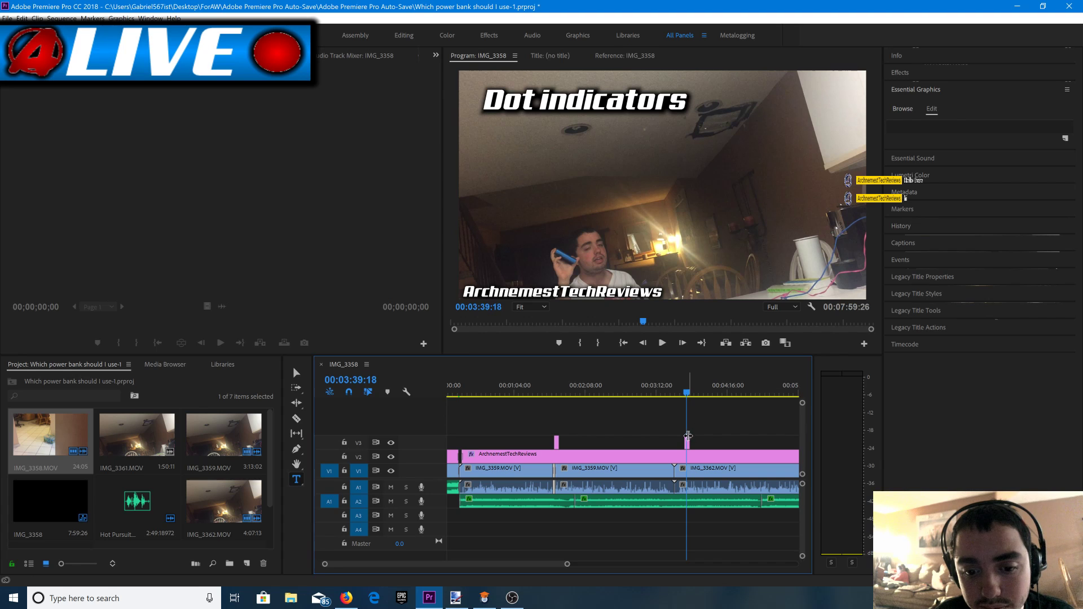
left_click(687, 443)
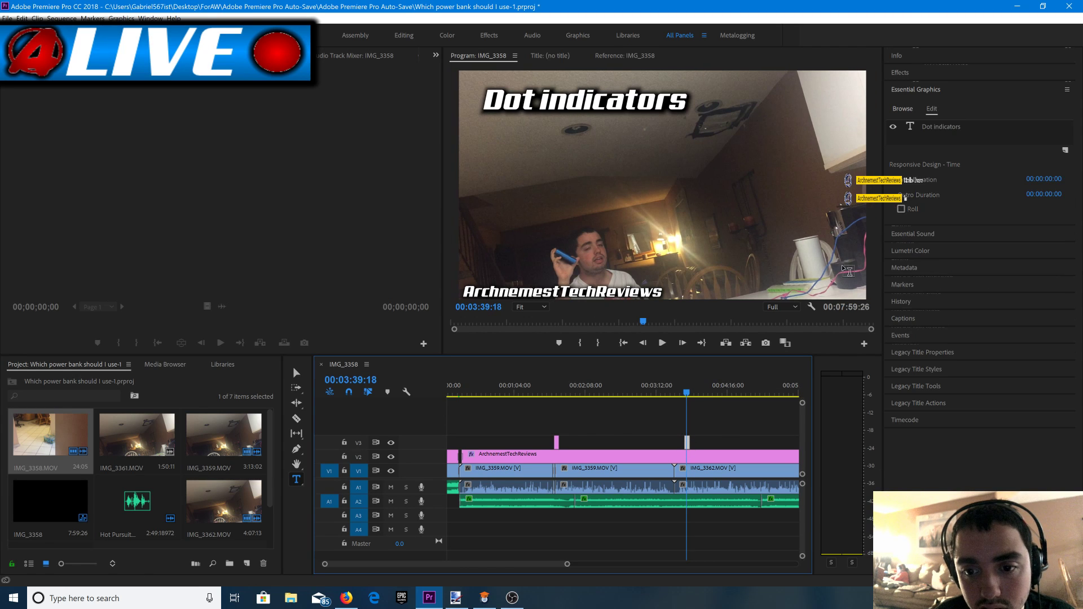
left_click(914, 128)
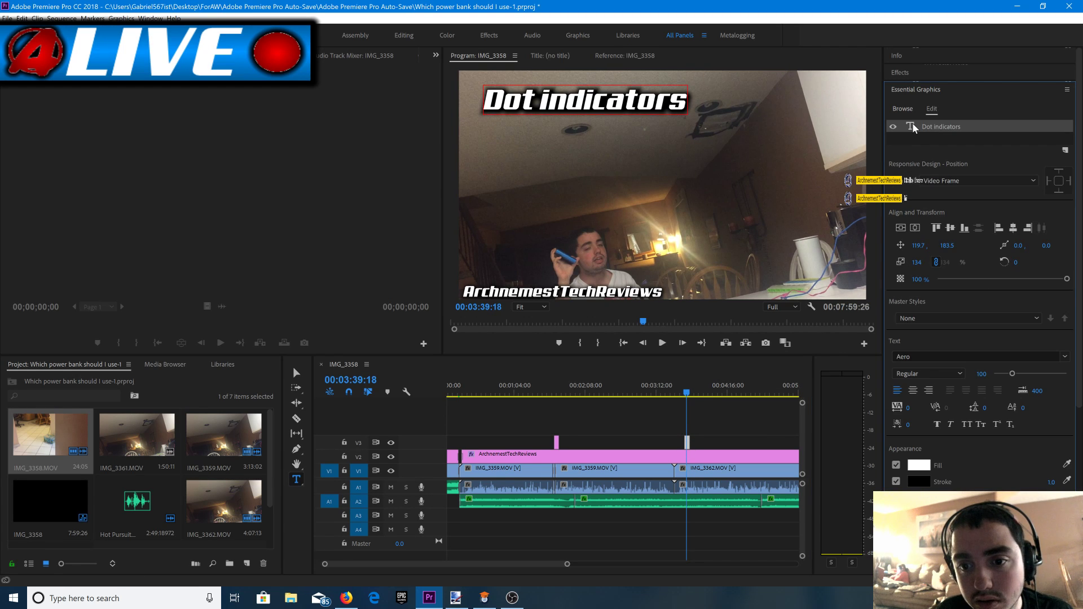
left_click(953, 229)
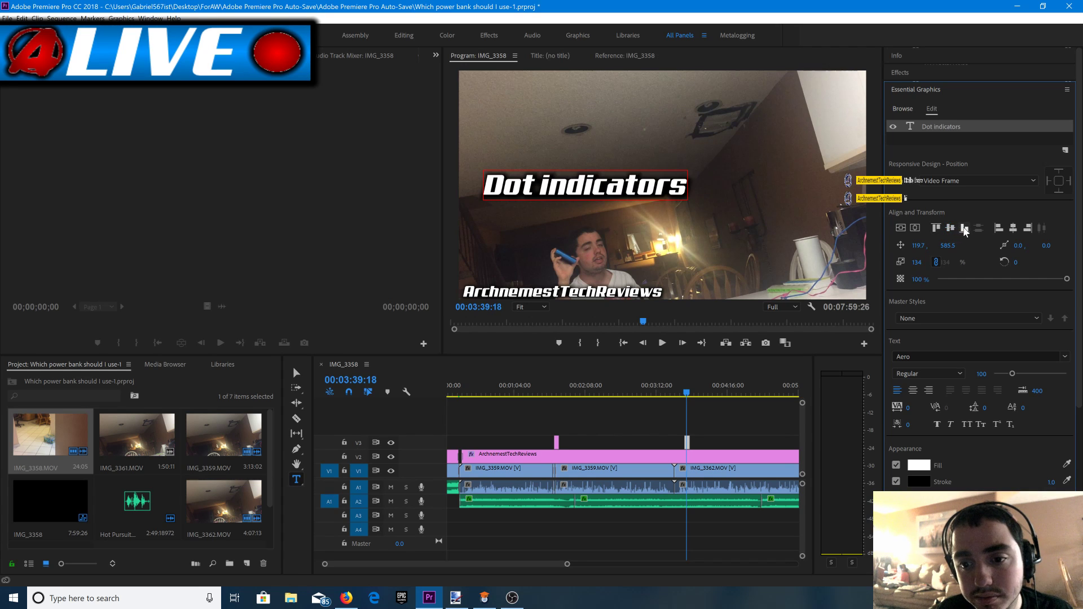
left_click(964, 229)
left_click(951, 229)
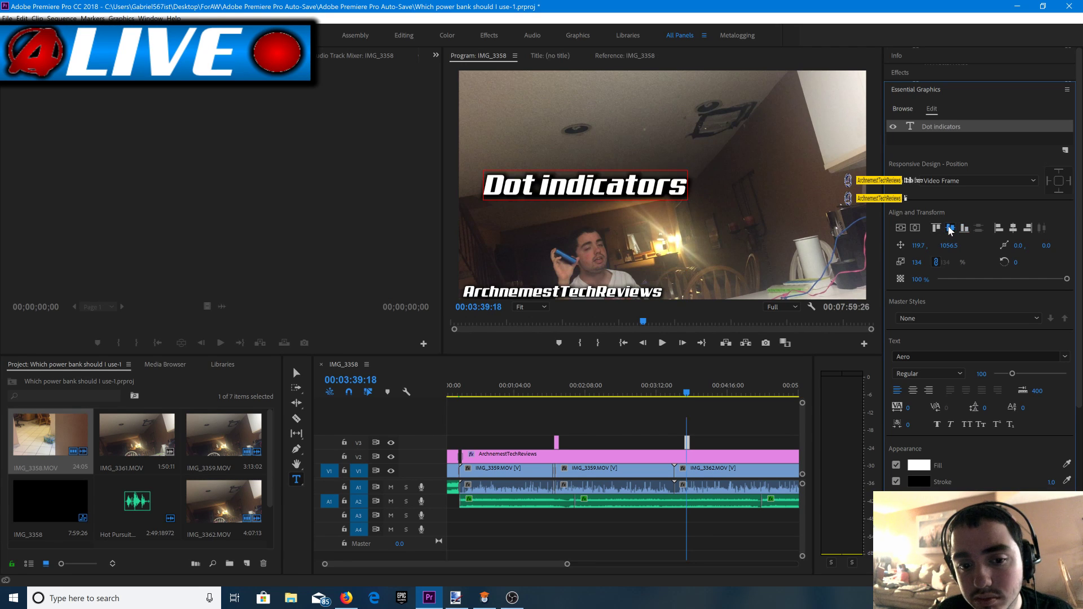
left_click(1012, 228)
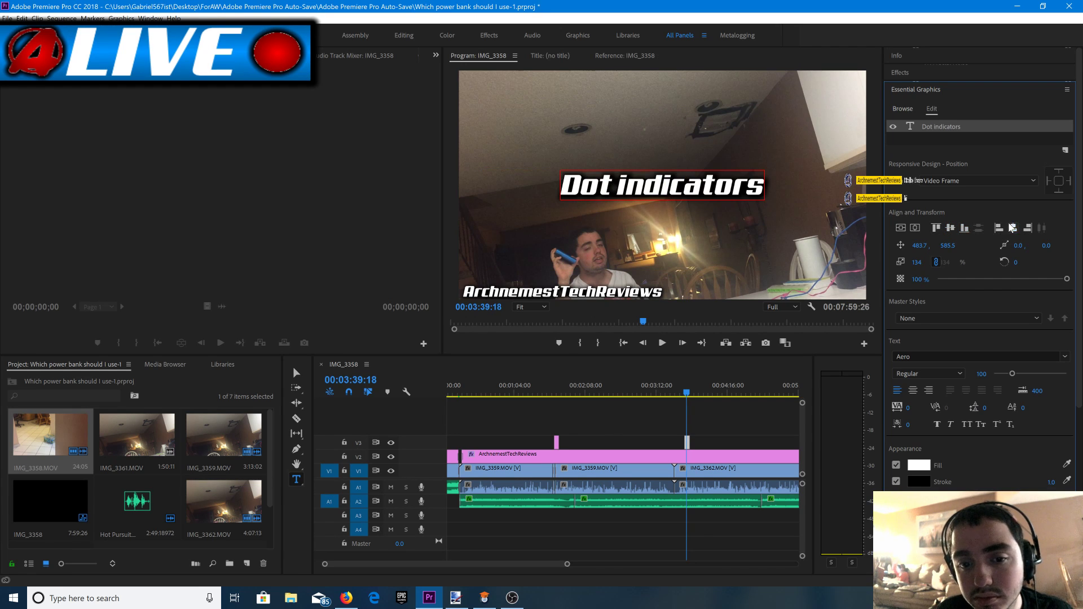
left_click(938, 229)
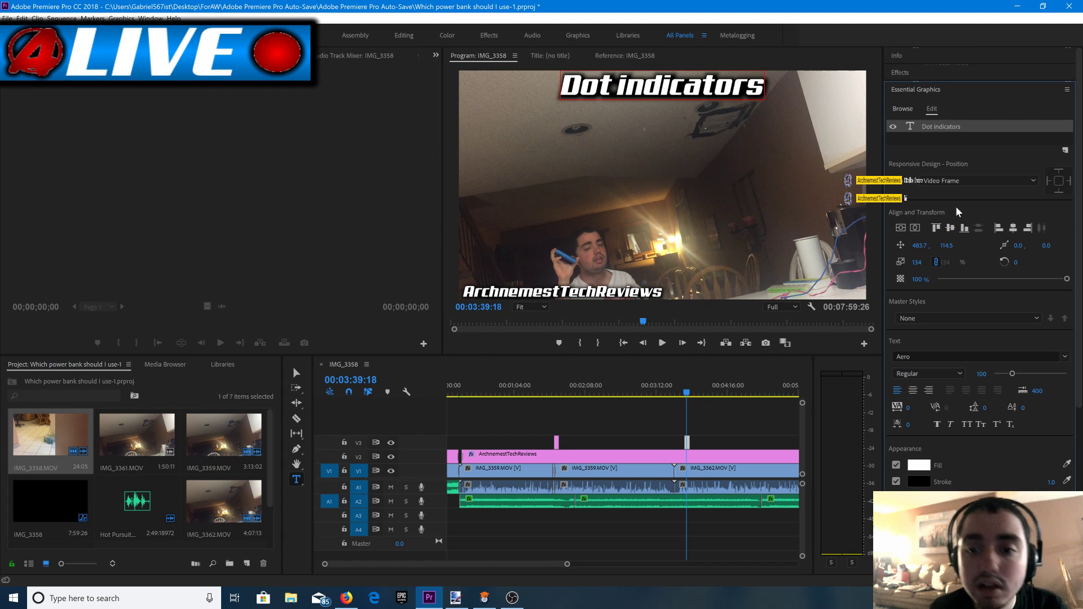
Apply the Cross Zoom video transition to the start and end of the "Dot indicators" title clip on V3.
left_click(927, 73)
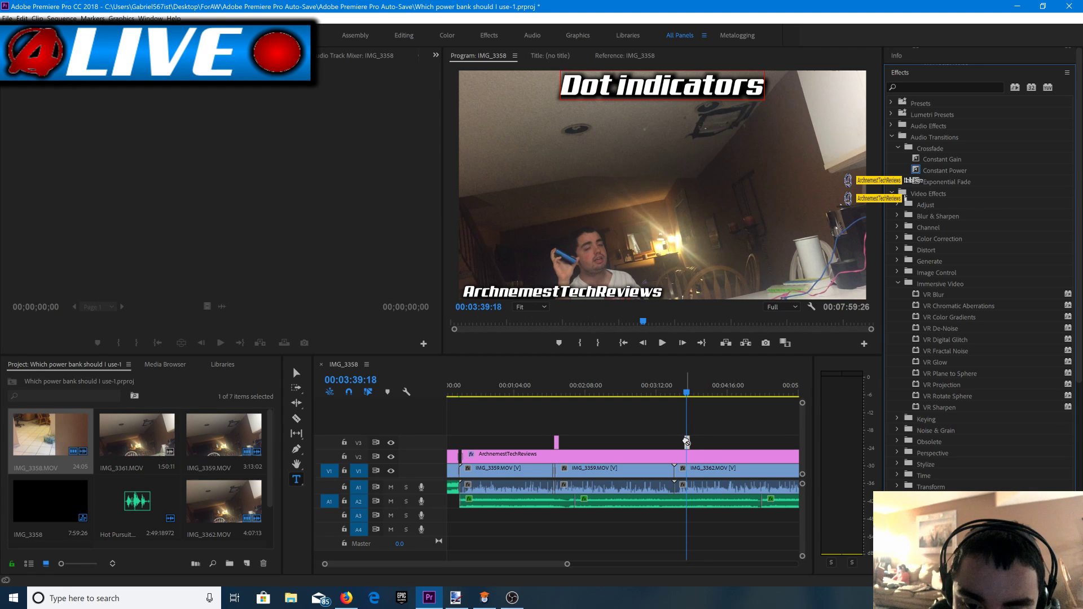
left_click_drag(569, 565, 520, 565)
left_click_drag(941, 554, 680, 468)
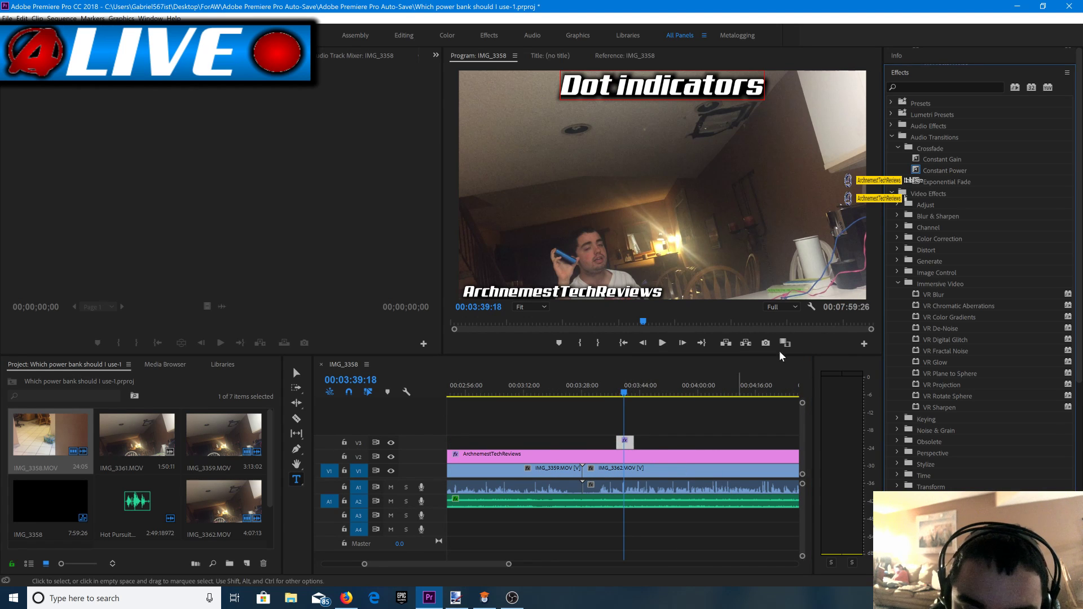
scroll(926, 338, "down", 8)
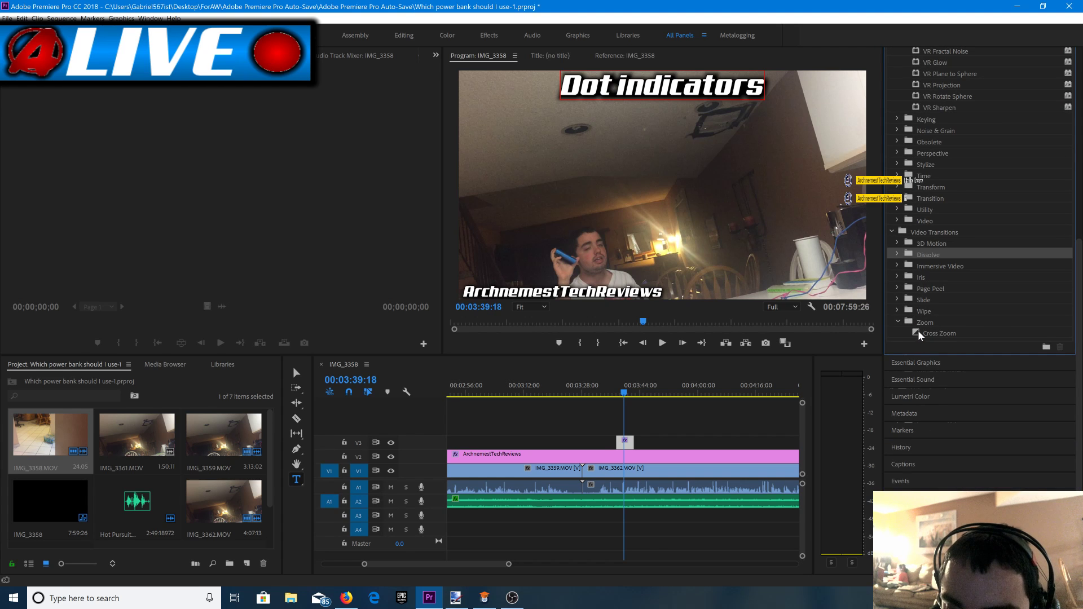
left_click_drag(920, 334, 625, 447)
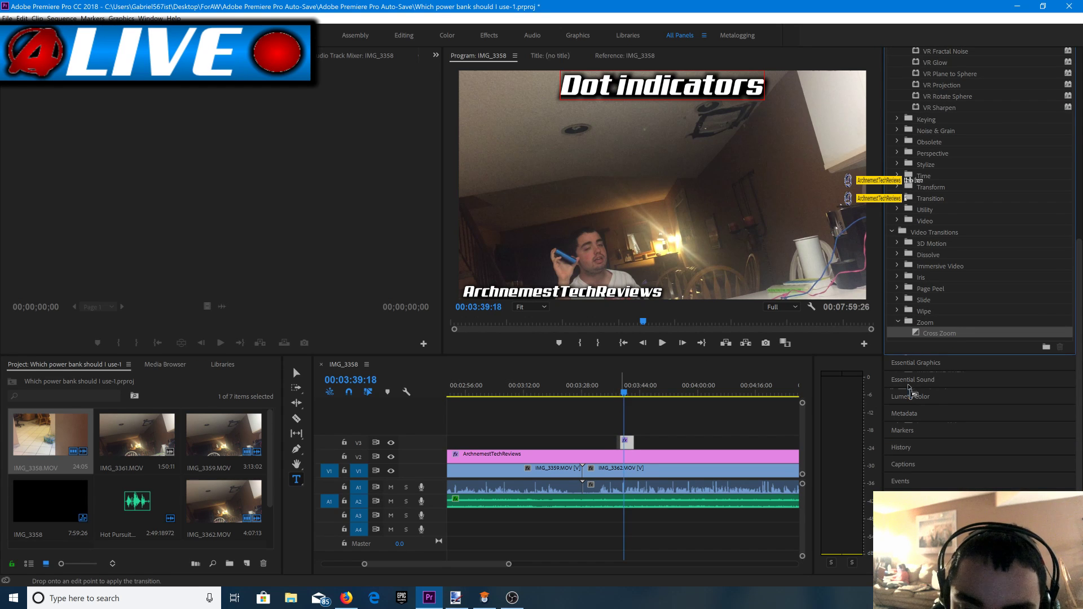
left_click_drag(910, 392, 632, 443)
Apply the Cross Zoom transition to both ends of the "Electronic Digitnal Displays" title clip on V3.
left_click_drag(504, 566, 474, 581)
left_click_drag(946, 336, 622, 445)
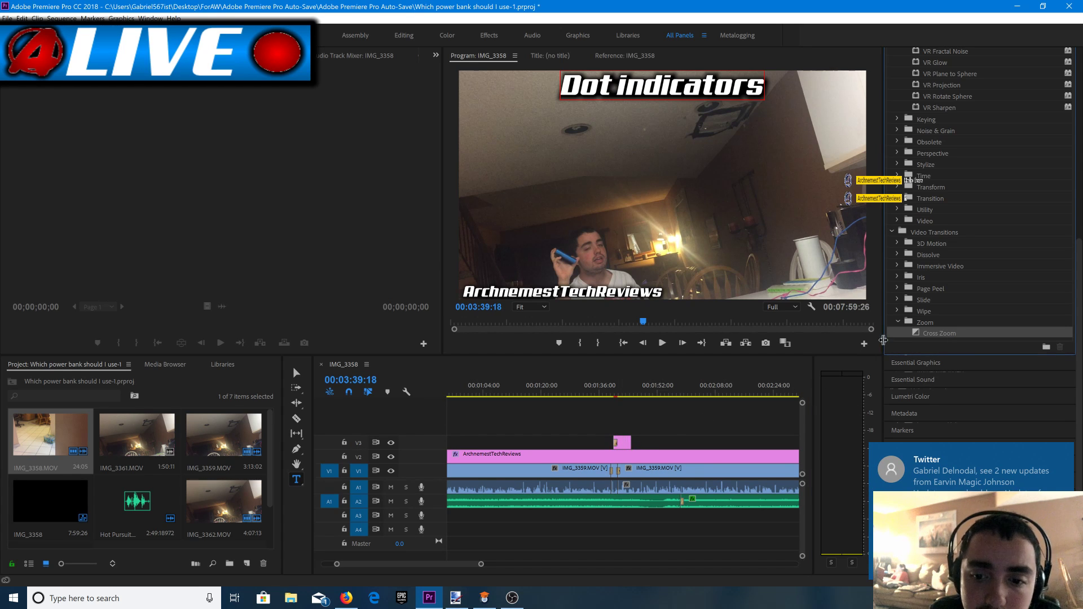
left_click_drag(856, 372, 623, 454)
Render the sequence previews and play the sequence from the beginning.
key("Return")
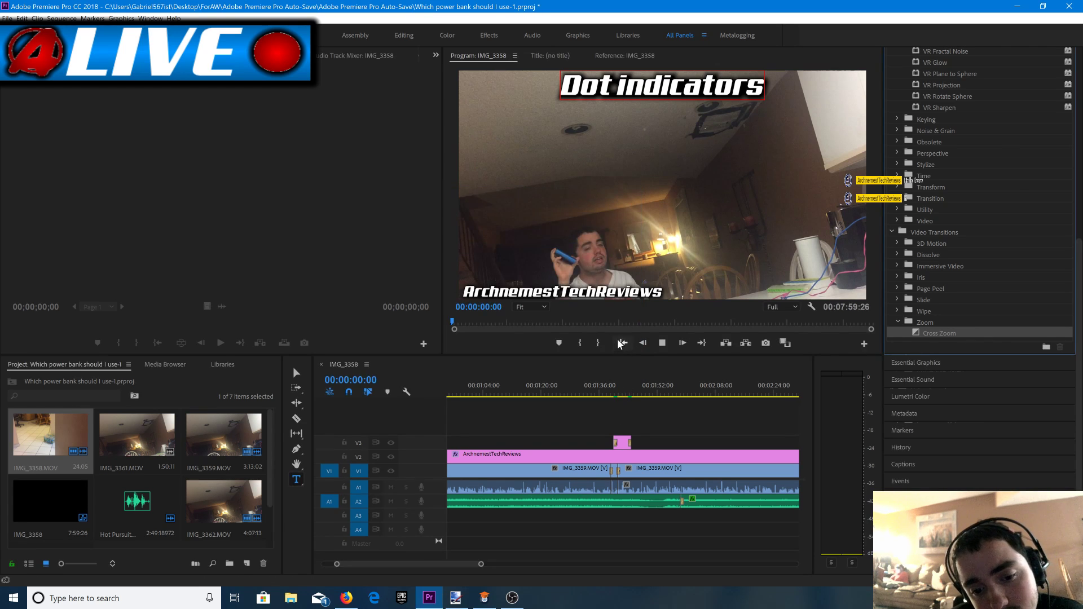
left_click(621, 344)
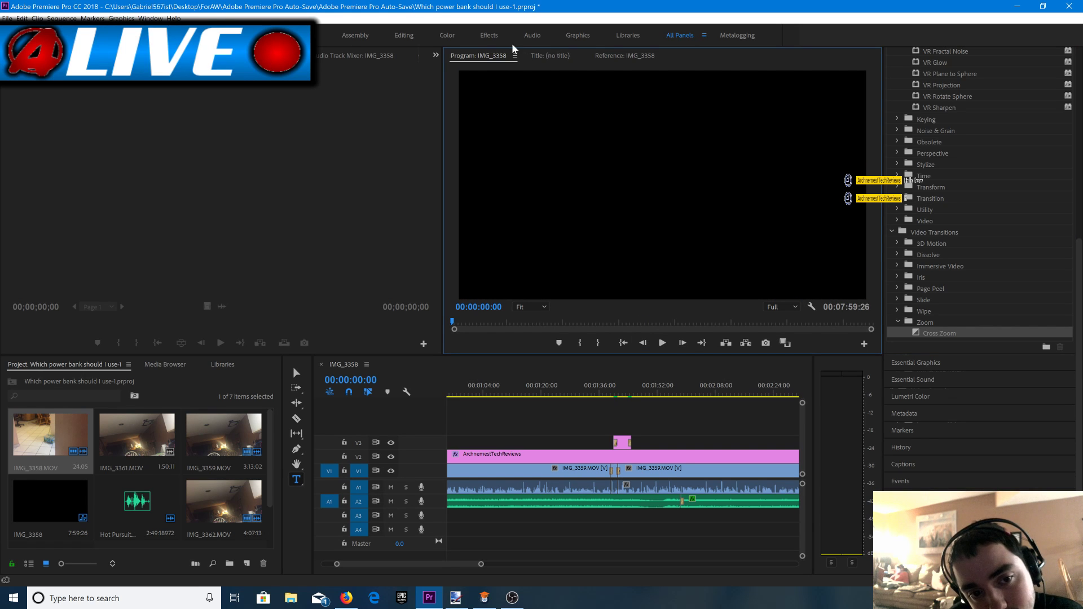
left_click(663, 344)
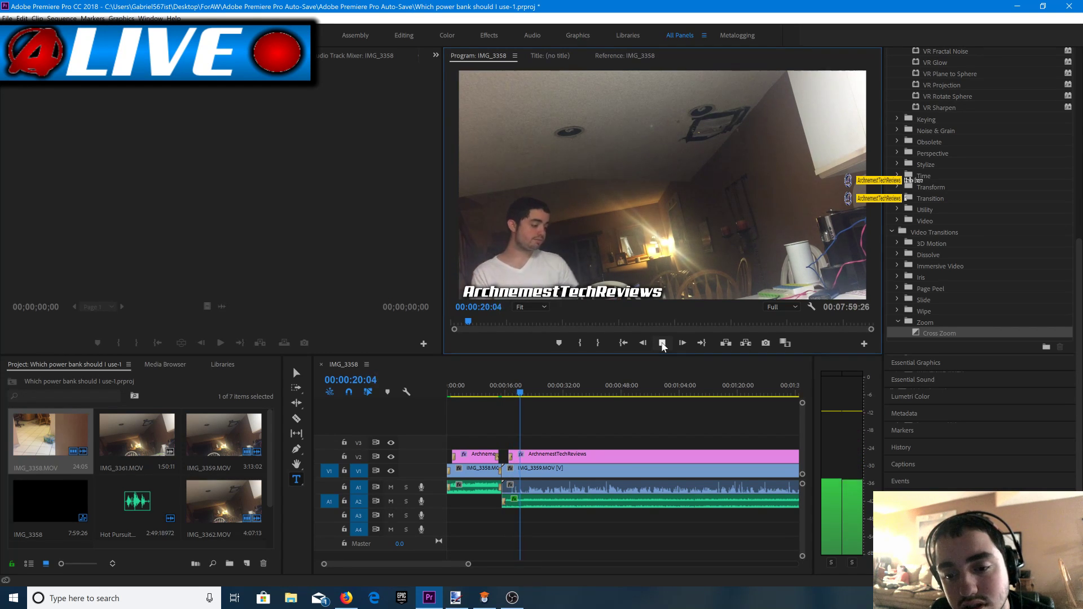
Apply the Cross Zoom transition to the start of the long ArchnemestTechReviews title on V2 and render the previews.
left_click_drag(929, 333, 535, 395)
key("Return")
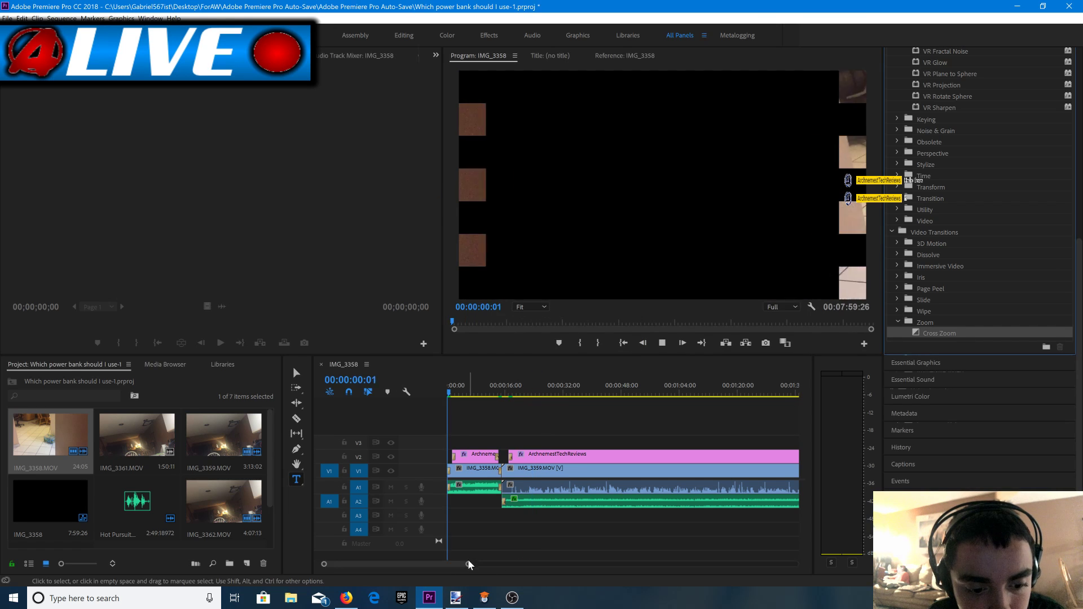
Apply the Cross Zoom transition to the start and end of the last title clip on V2, and render the sequence for playback.
scroll(554, 559, "down", 2)
left_click_drag(554, 559, 660, 562)
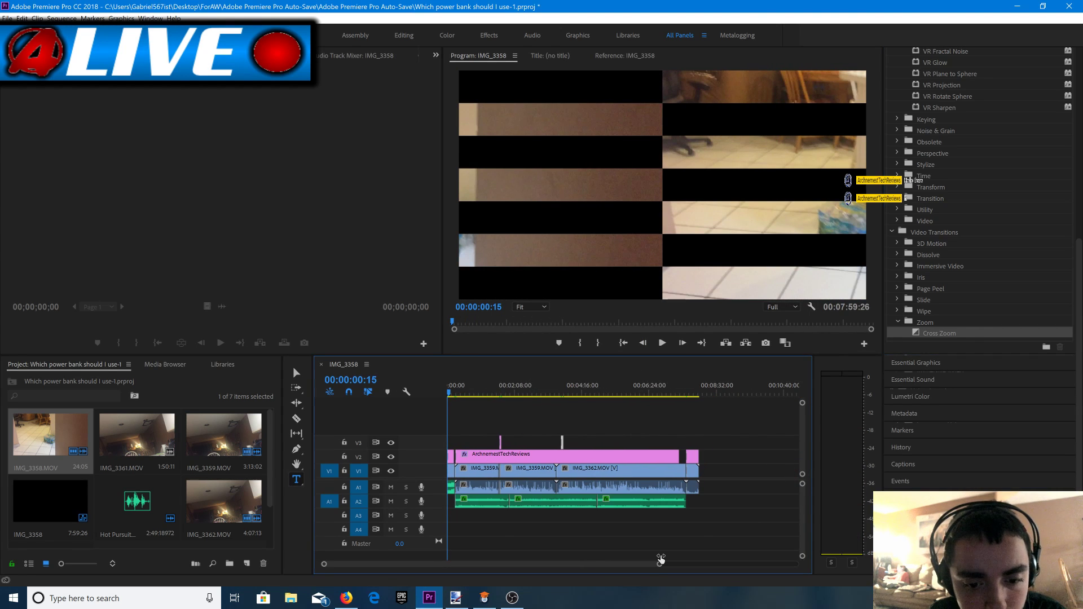
left_click(924, 337)
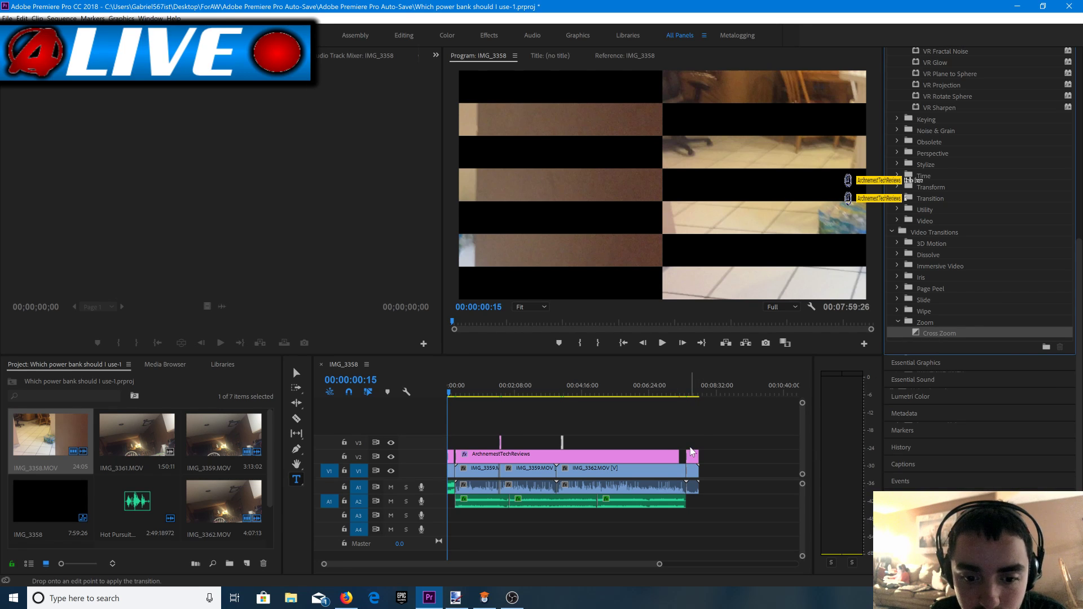
left_click_drag(687, 453, 687, 454)
left_click_drag(926, 337, 770, 439)
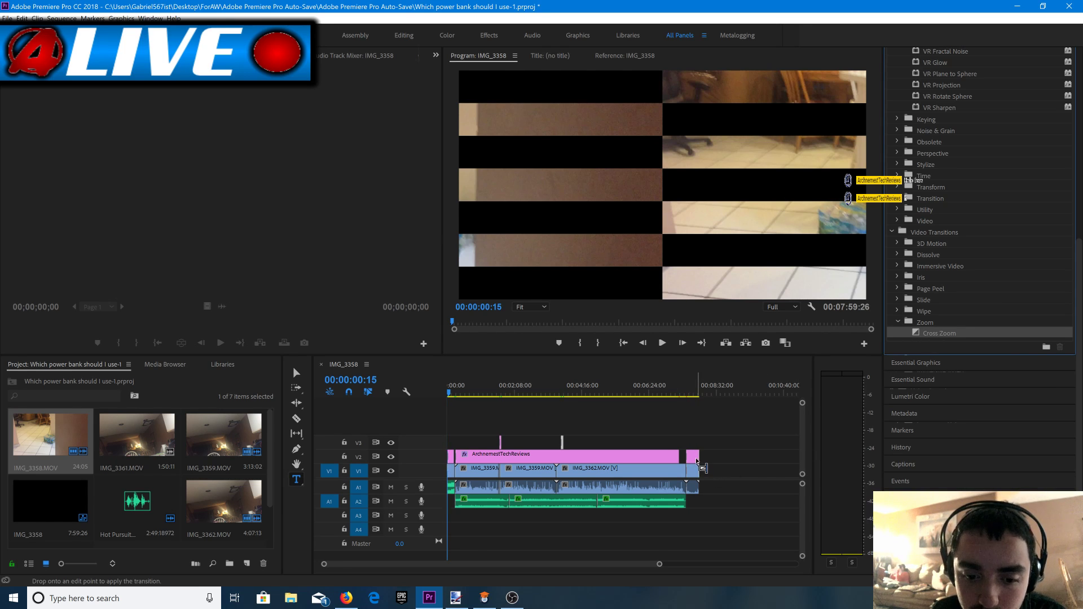
left_click_drag(694, 458, 692, 466)
key("Return")
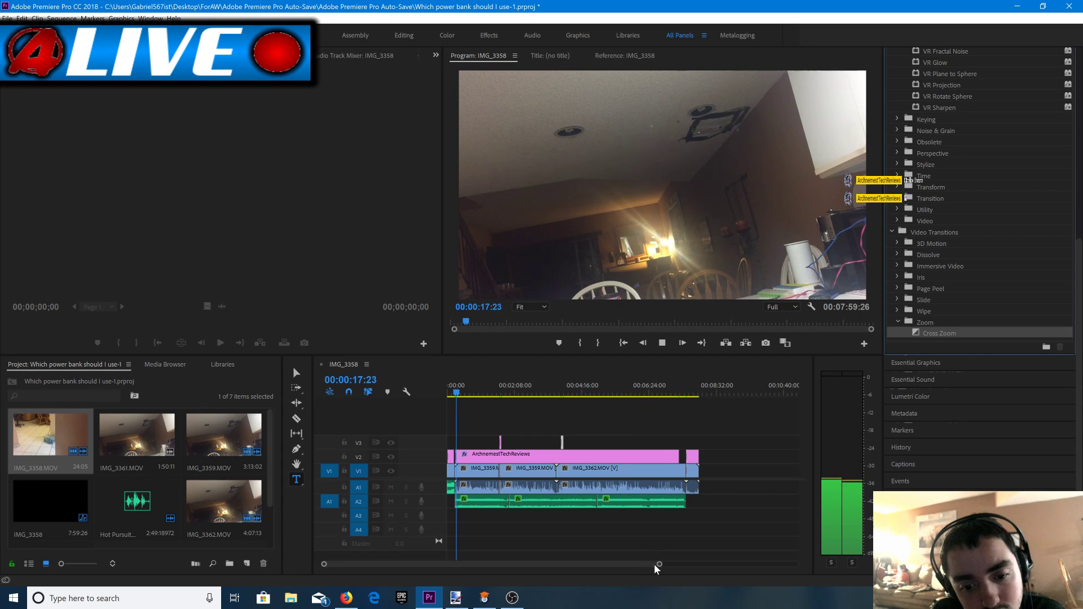
Play the sequence from about 00:01:32 and further along to examine where the title clips belong.
left_click_drag(660, 564, 616, 565)
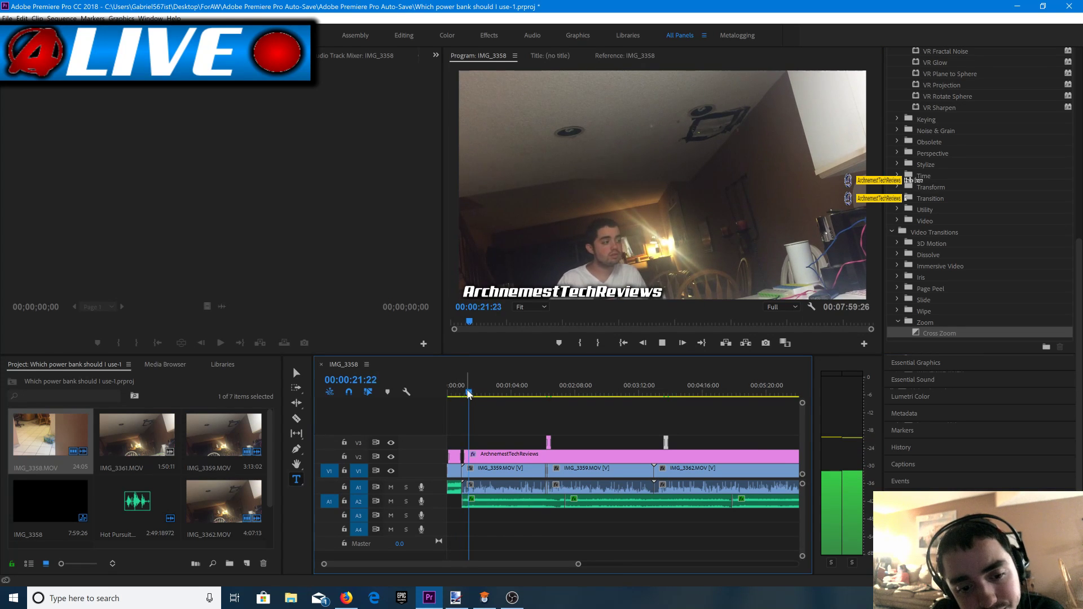
left_click_drag(468, 393, 539, 398)
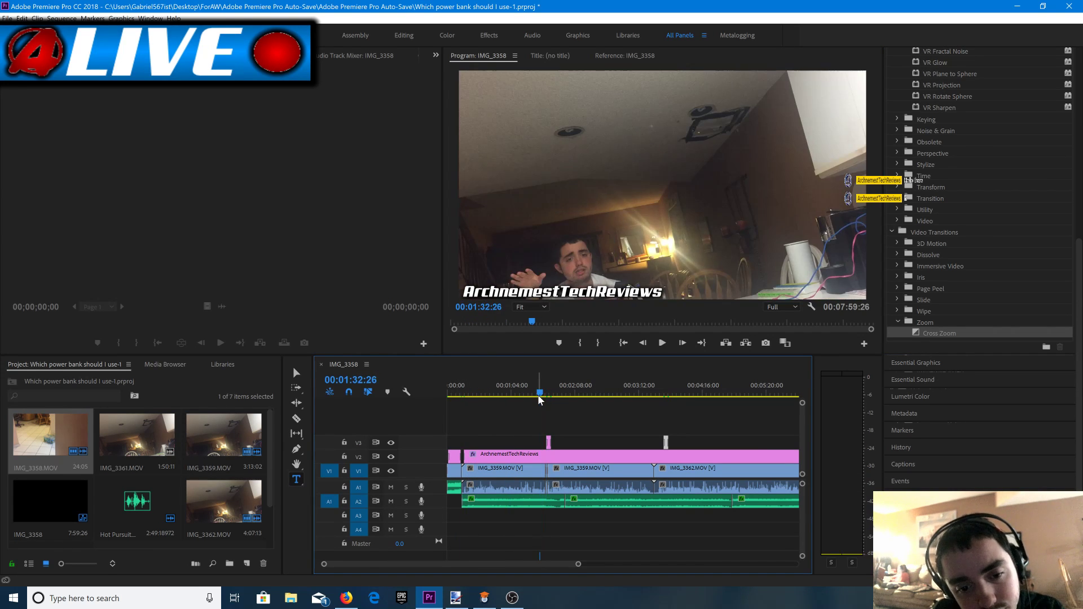
key("space")
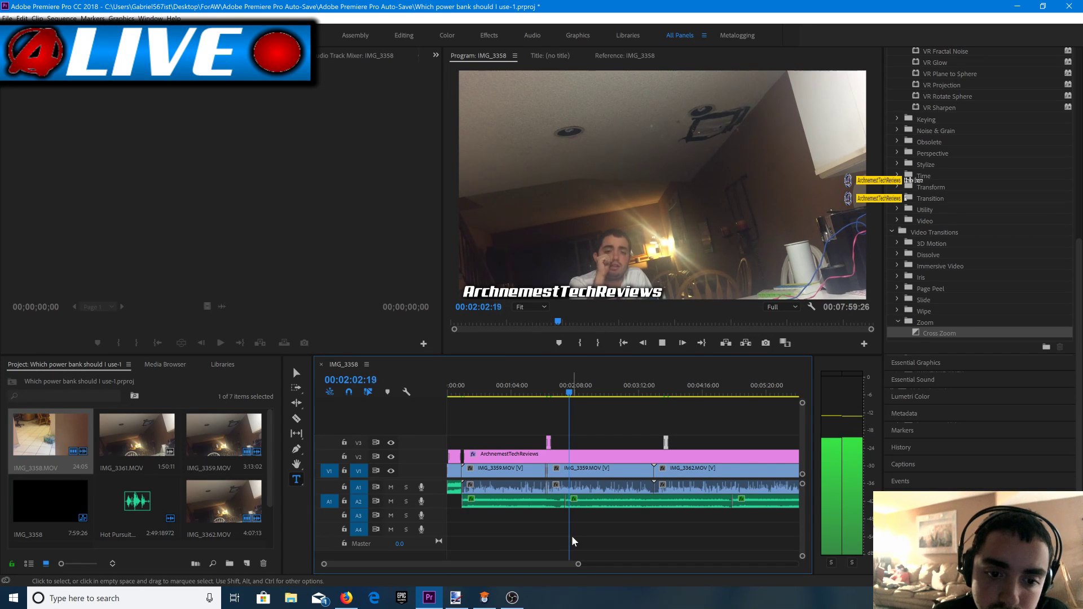
left_click_drag(578, 564, 635, 564)
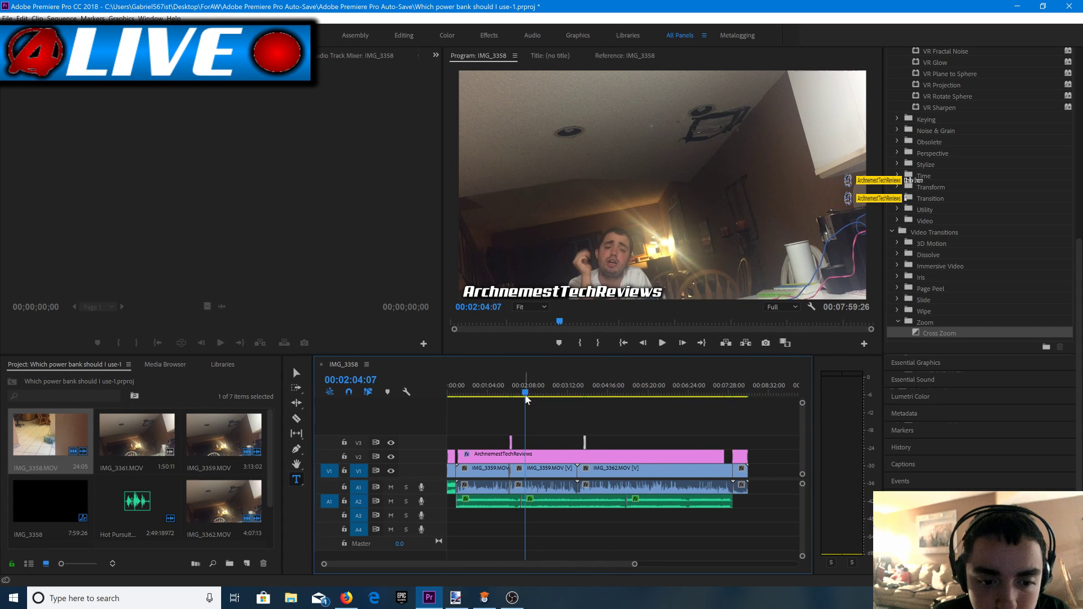
left_click(595, 407)
key("space")
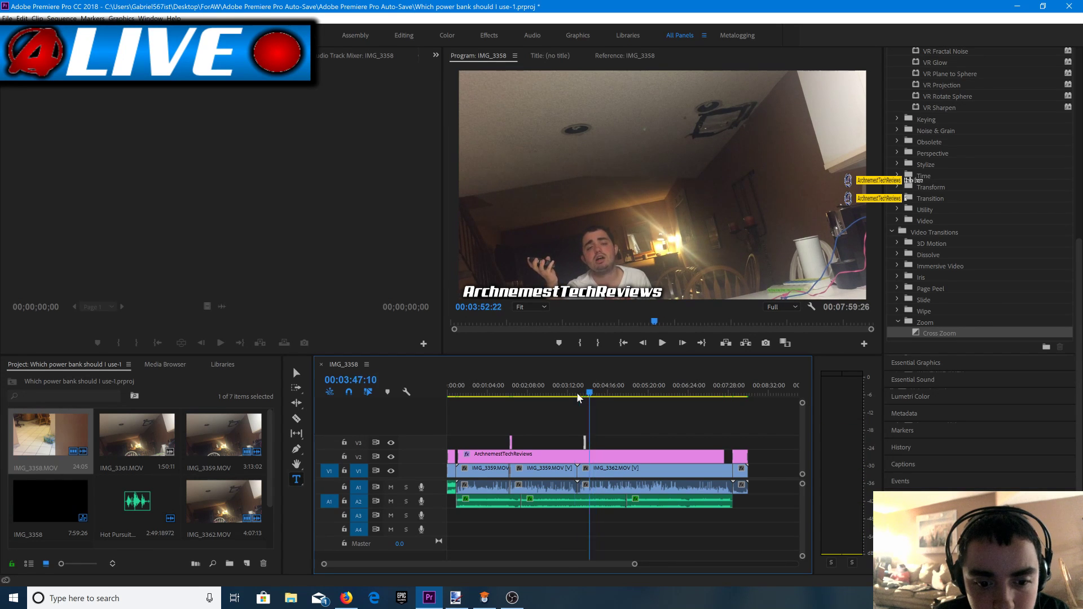
Find the matching moment in the footage and move the first title clip on V3 to about 00:02:34.
left_click(561, 395)
key("space")
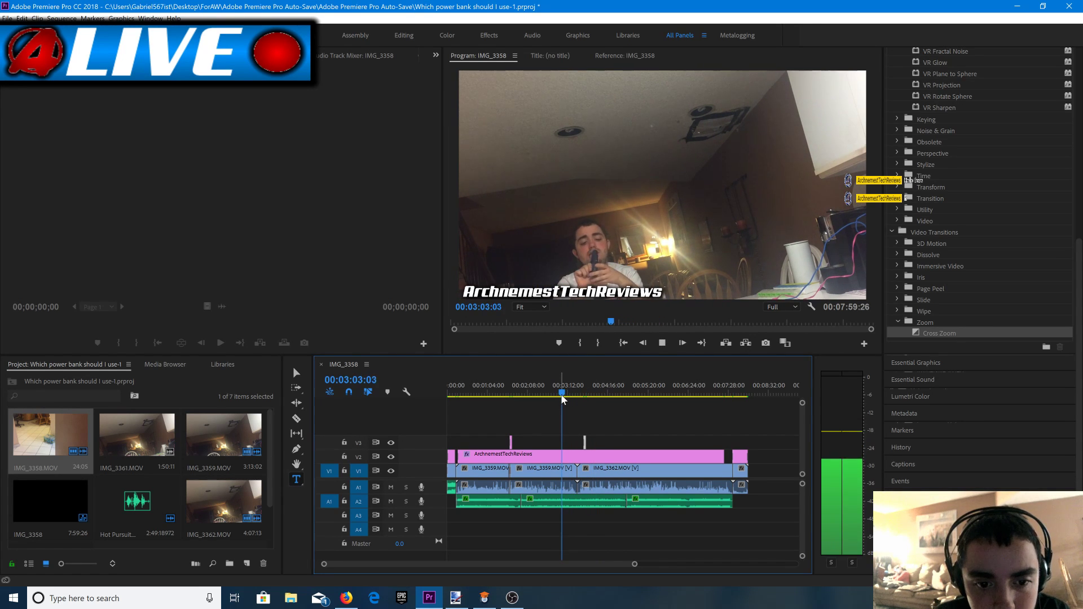
left_click(554, 394)
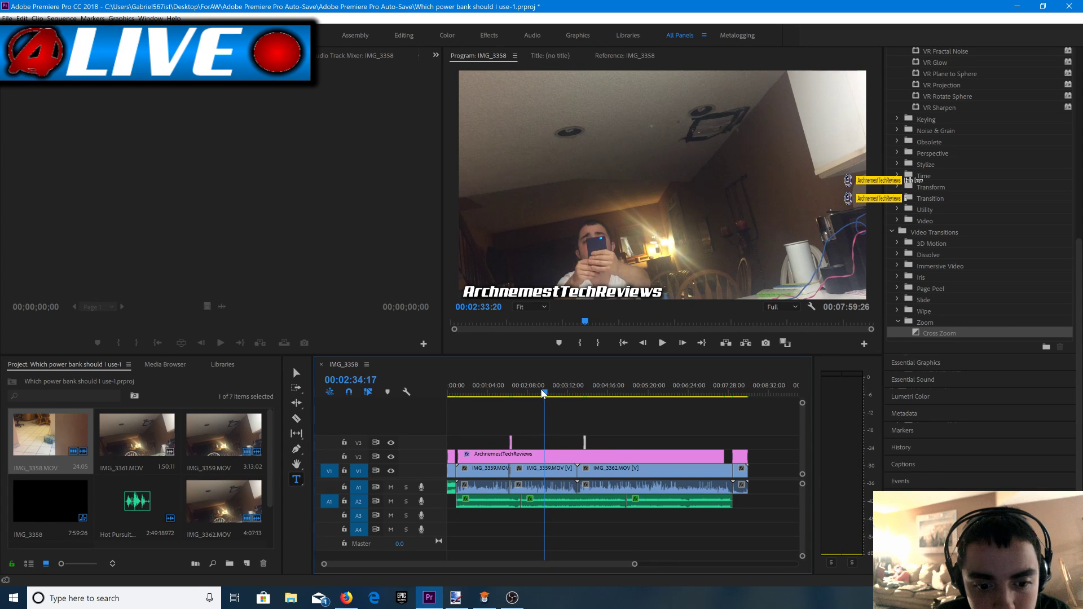
key("space")
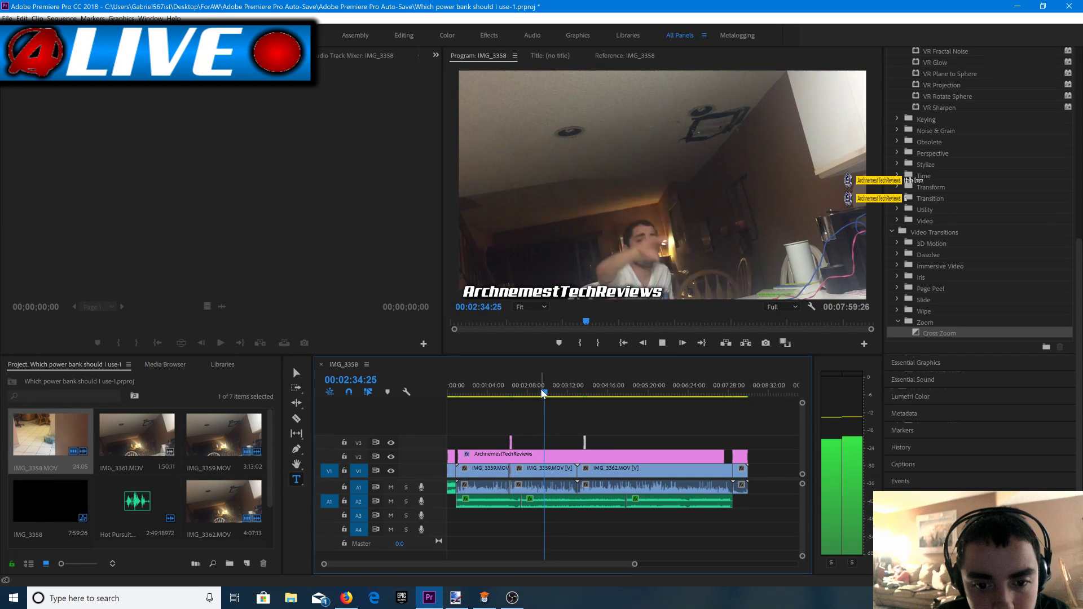
key("space")
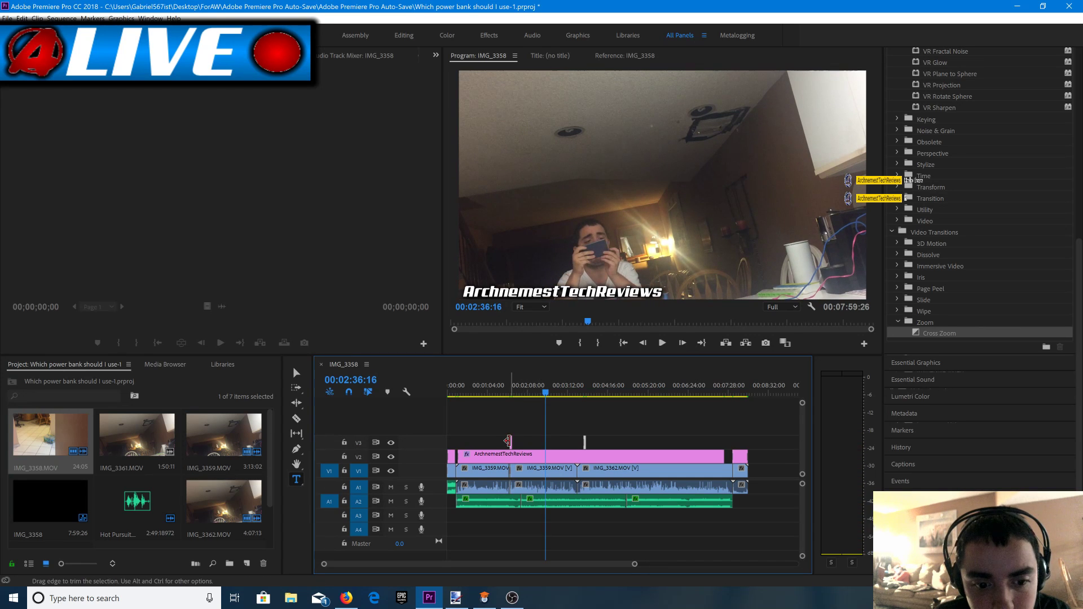
left_click_drag(526, 443, 545, 439)
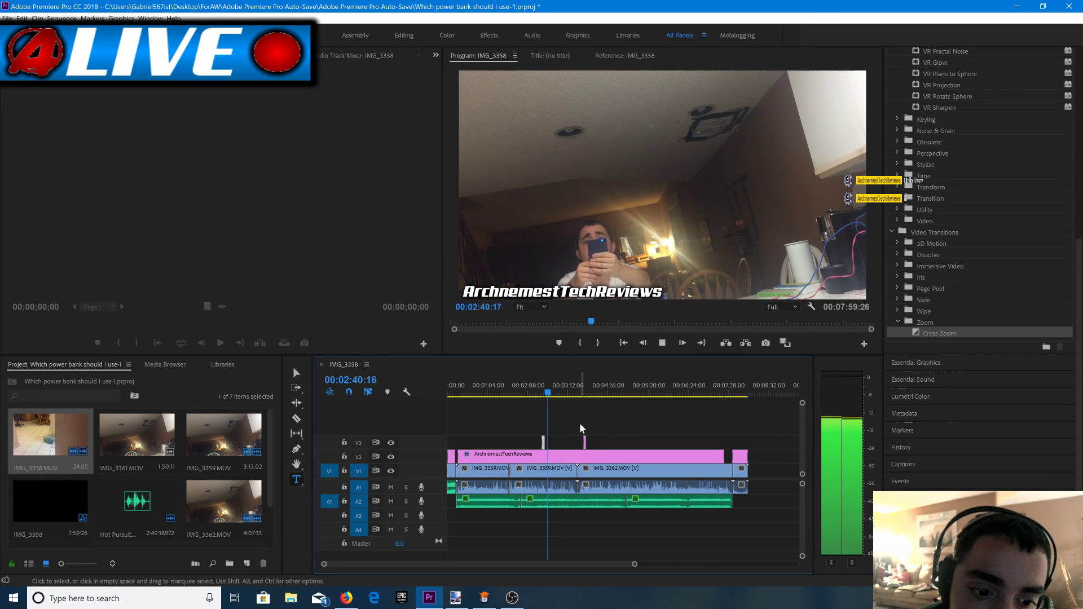
key("space")
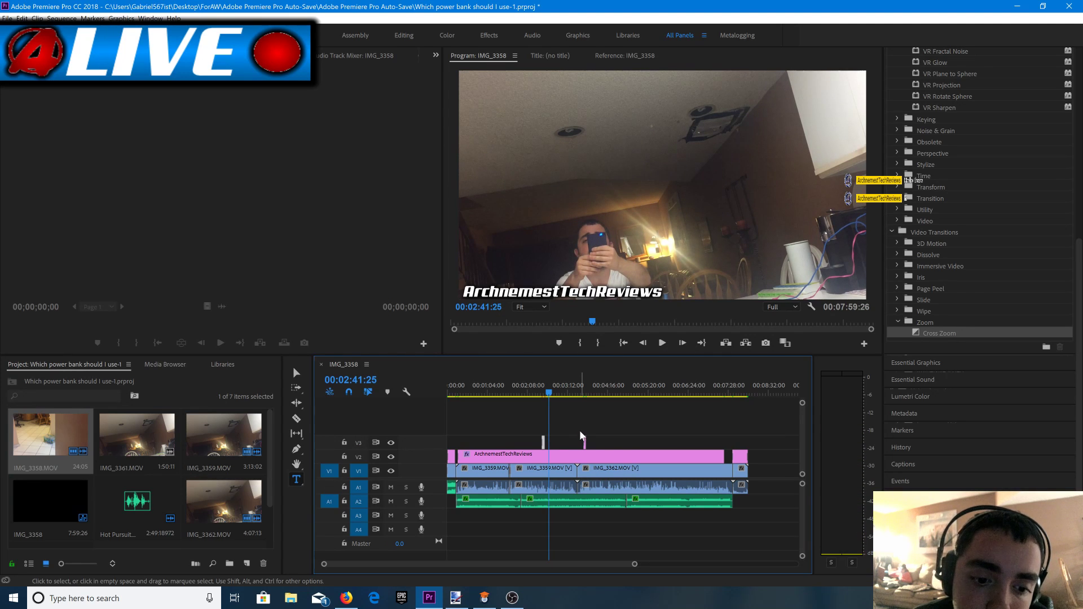
Reposition the second title clip on V3 to start at about 00:03:35, shortly after the start of IMG_3362.MOV.
left_click_drag(585, 446, 652, 443)
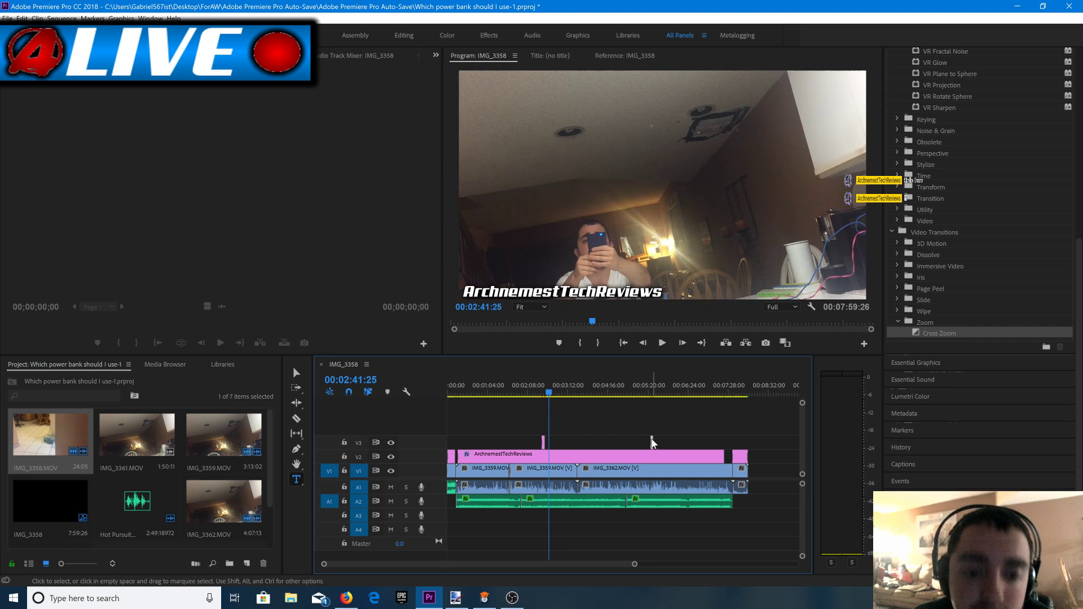
left_click_drag(558, 399, 650, 397)
key("space")
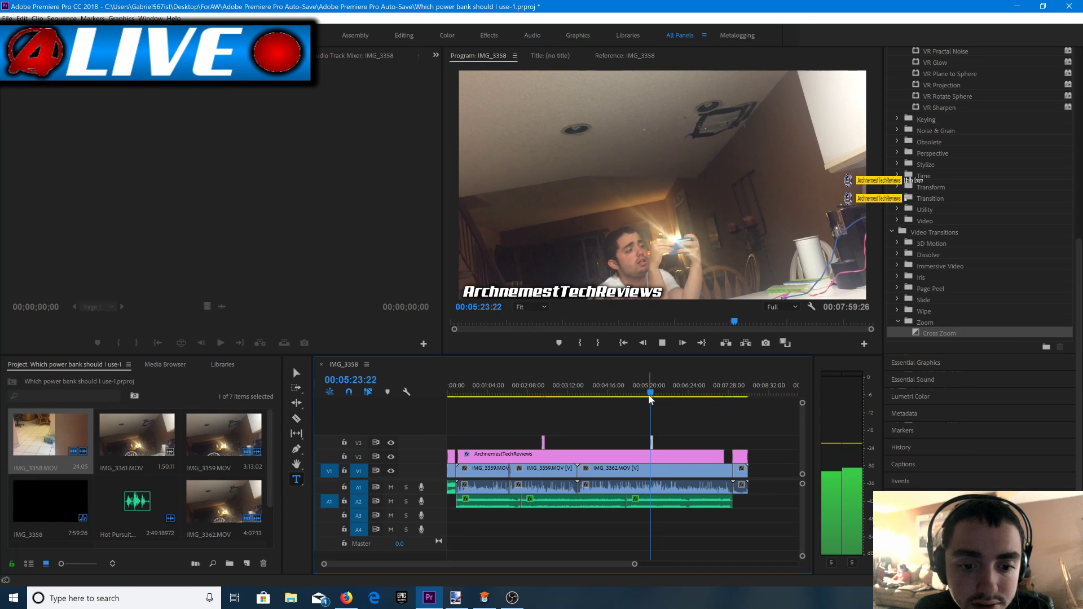
key("space")
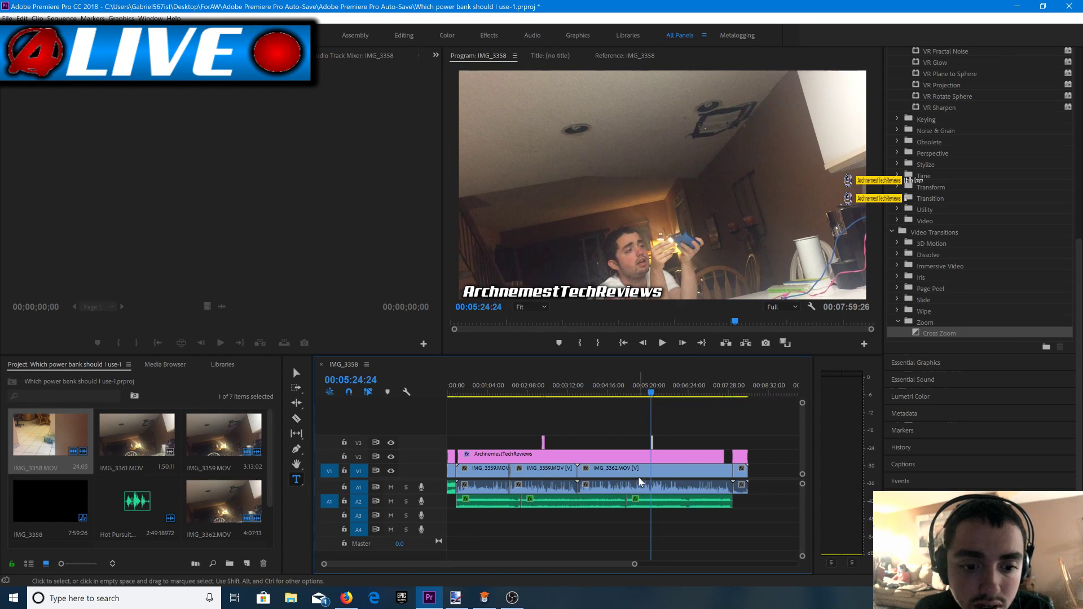
left_click_drag(635, 567, 593, 564)
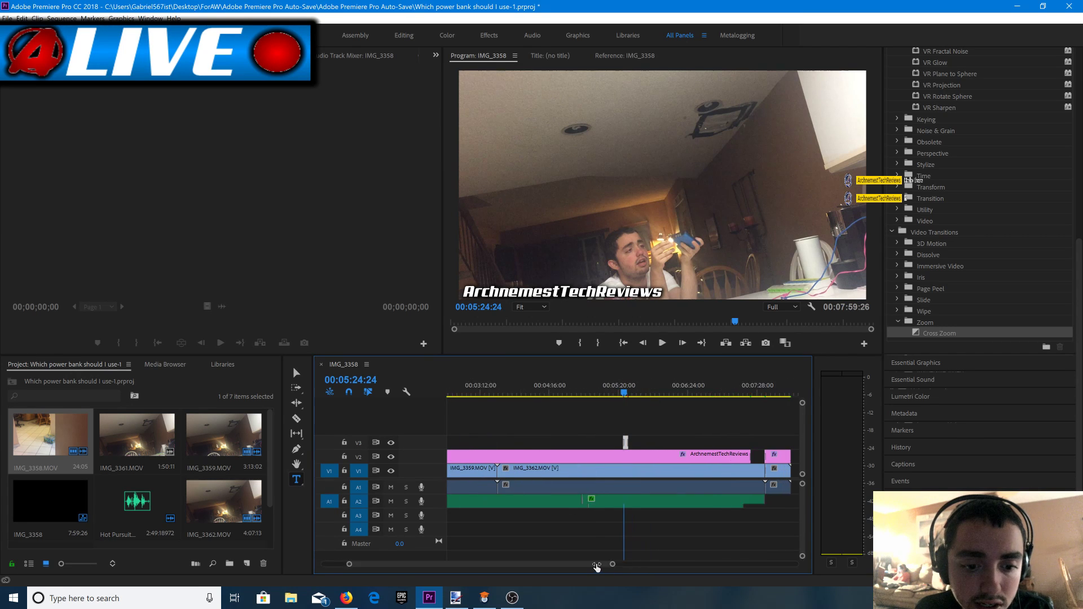
left_click_drag(625, 446, 492, 442)
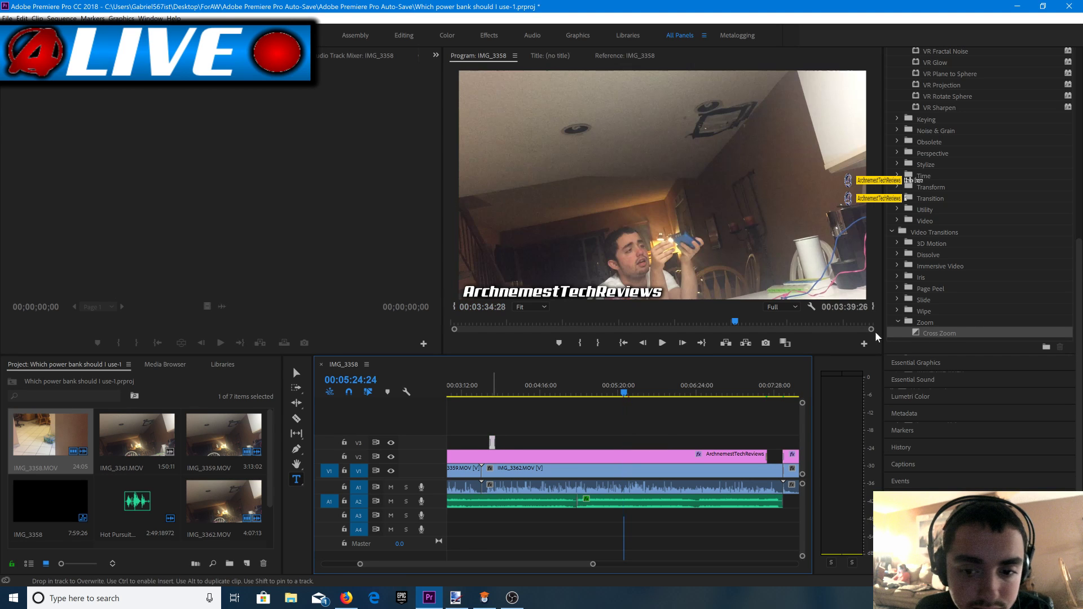
Apply the Cross Dissolve transition to the cut between IMG_3359.MOV and IMG_3362.MOV on V1, accepting repeated frames.
left_click(897, 254)
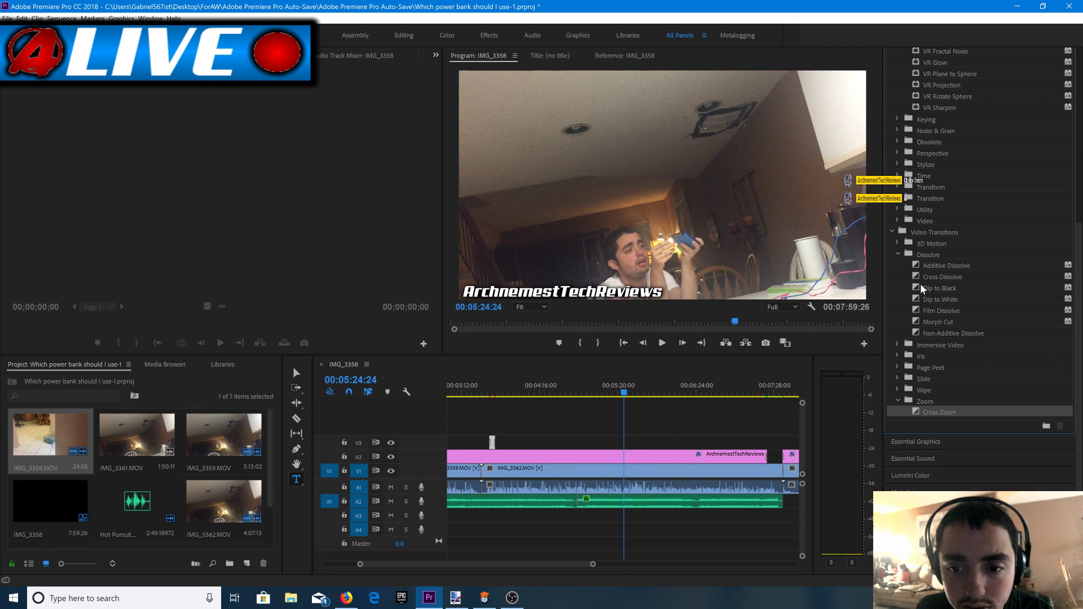
left_click(942, 277)
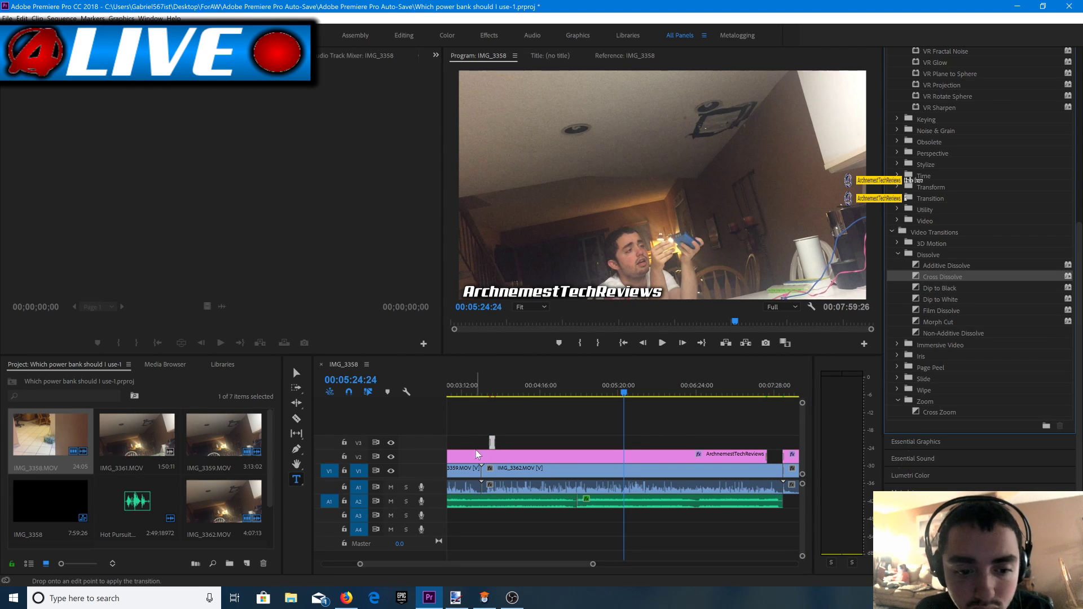
left_click_drag(492, 475, 491, 476)
left_click(624, 312)
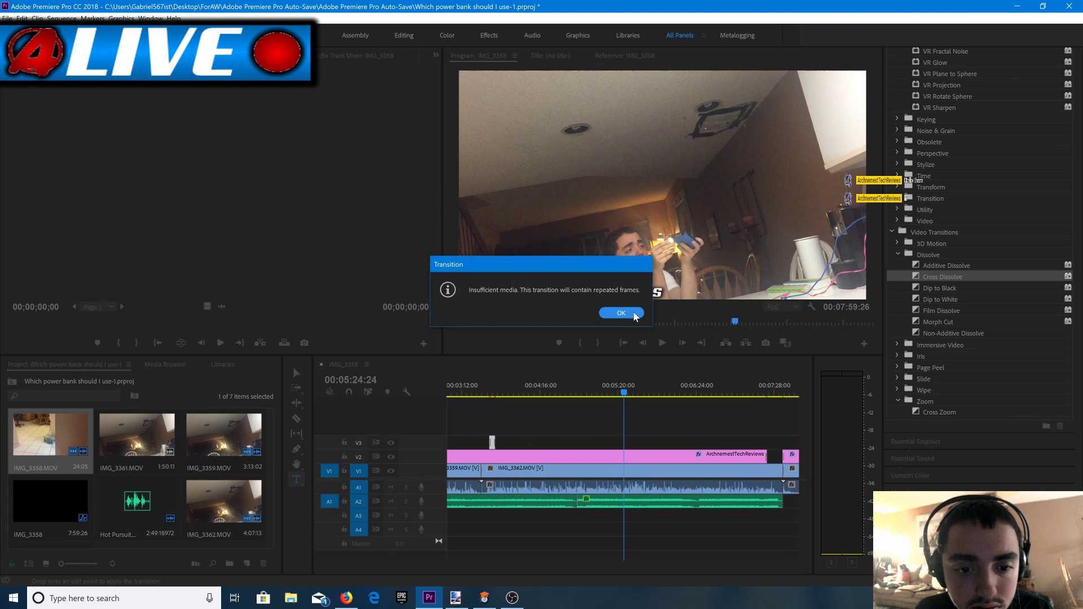
Scrub back to about 00:03:24 to check the second V3 title's surroundings, and render the sequence previews.
left_click(623, 398)
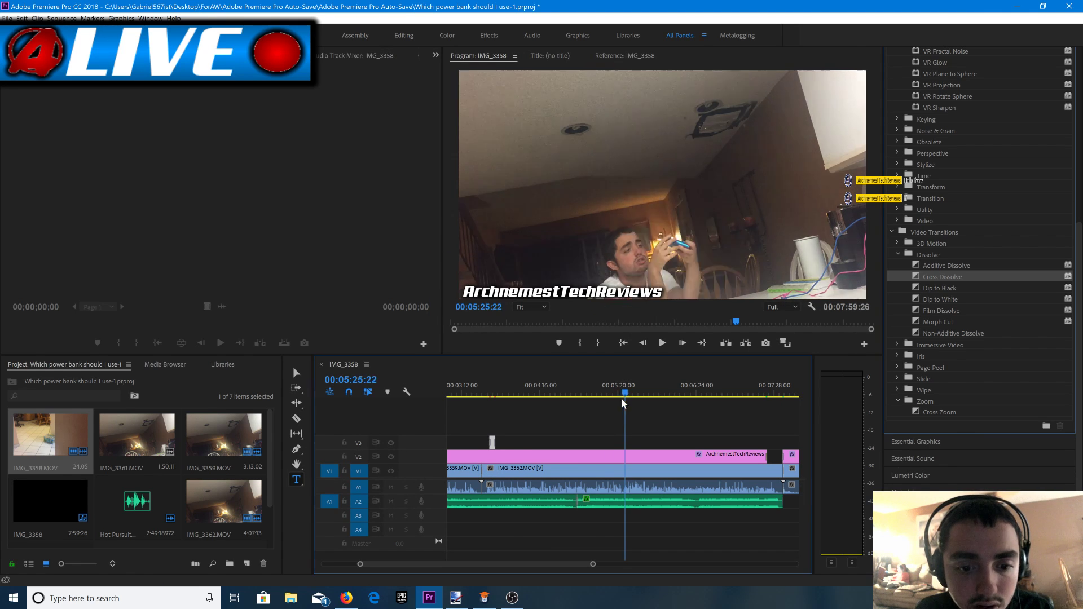
left_click_drag(623, 402, 472, 409)
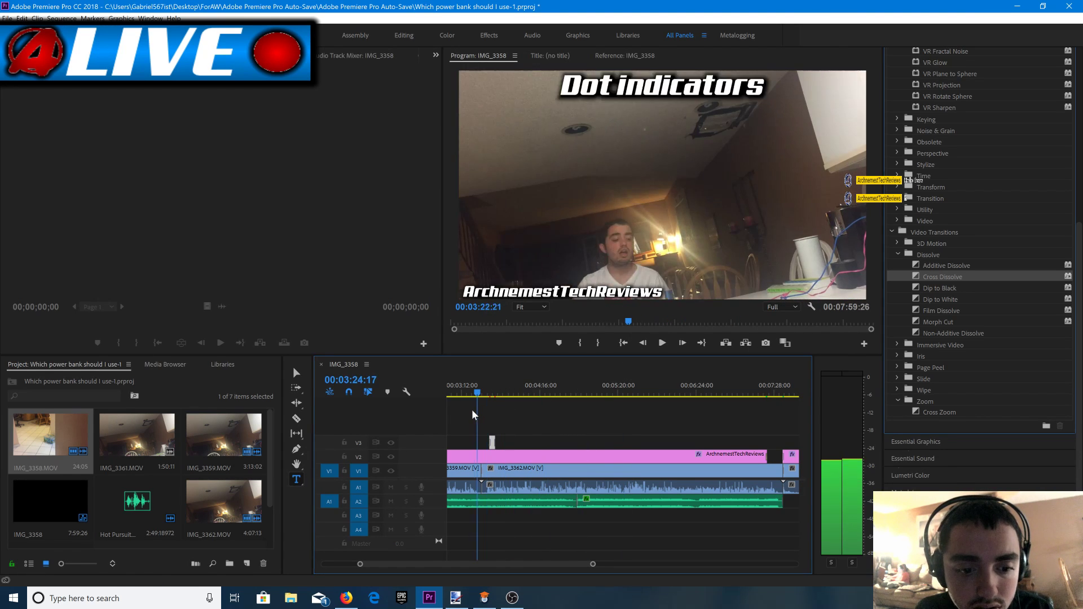
key("Return")
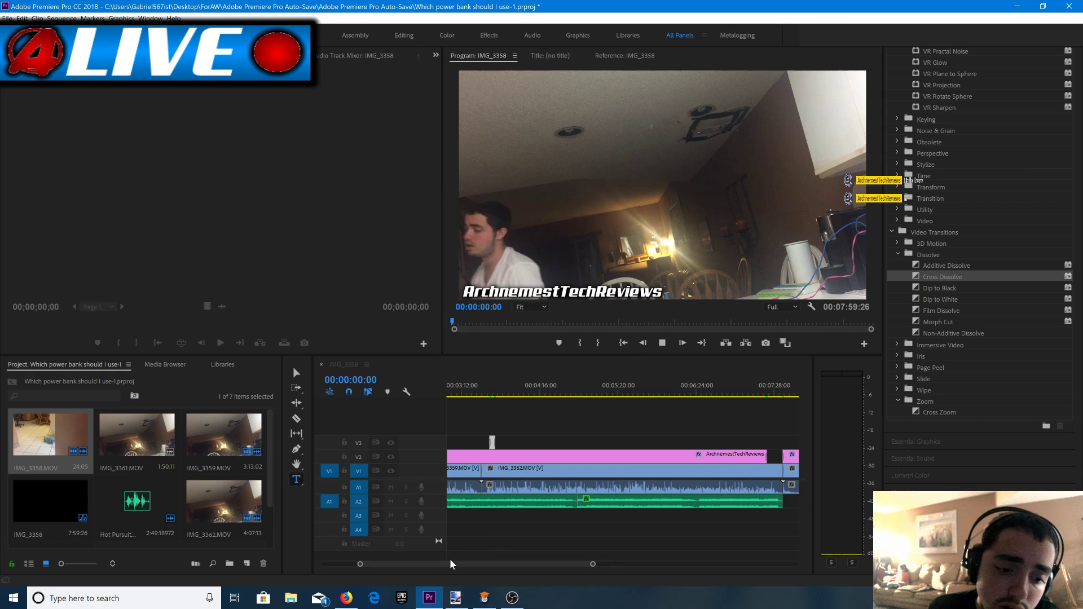
key("space")
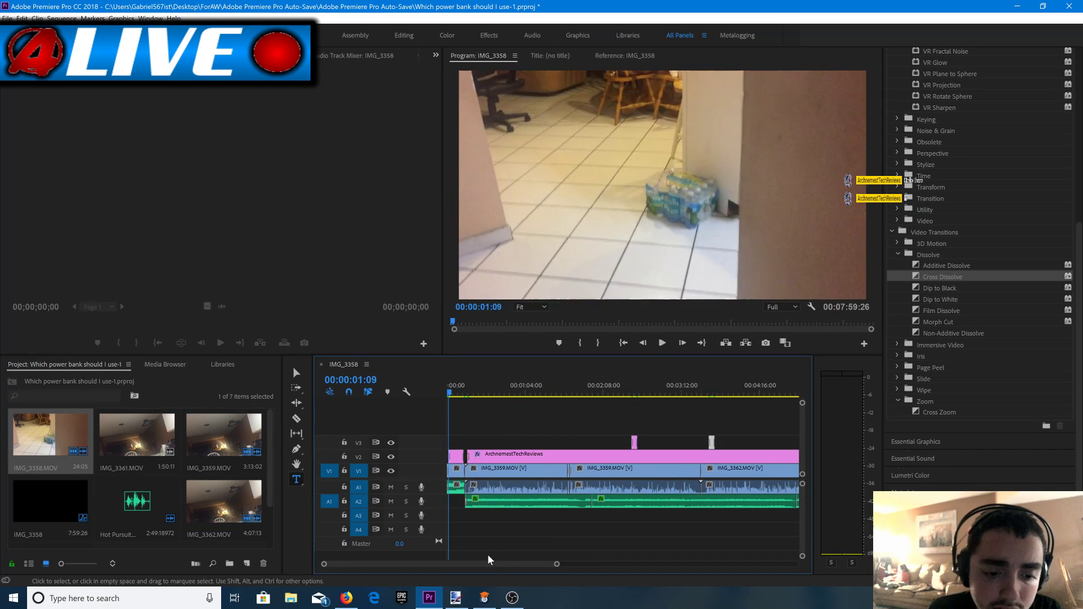
Apply the Cross Dissolve transition to the end of the last V1 clip, render the previews and go to the final frame.
left_click_drag(490, 564, 556, 564)
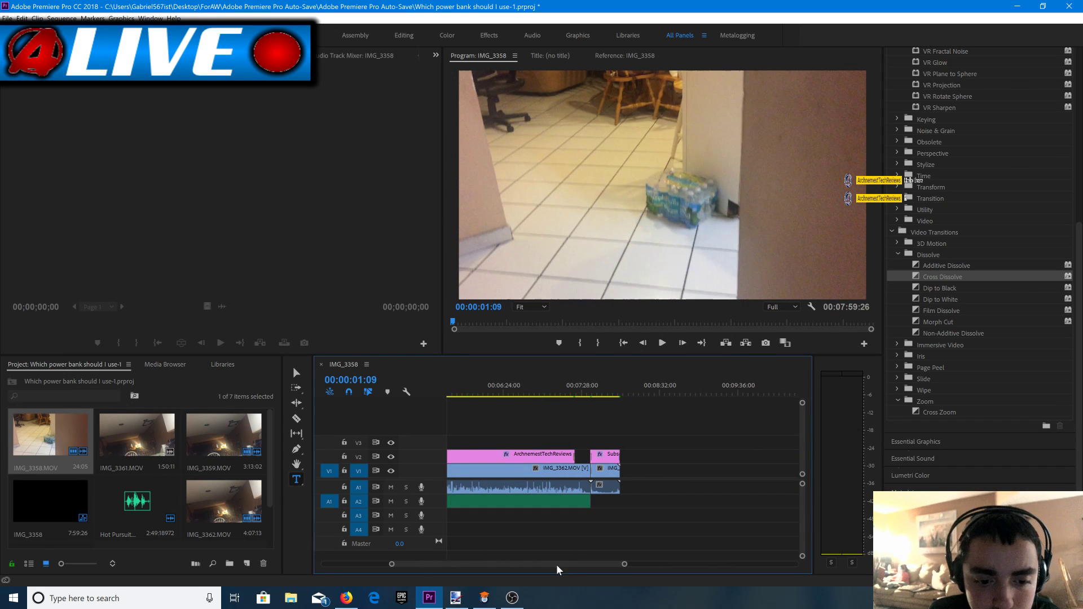
left_click_drag(956, 276, 663, 411)
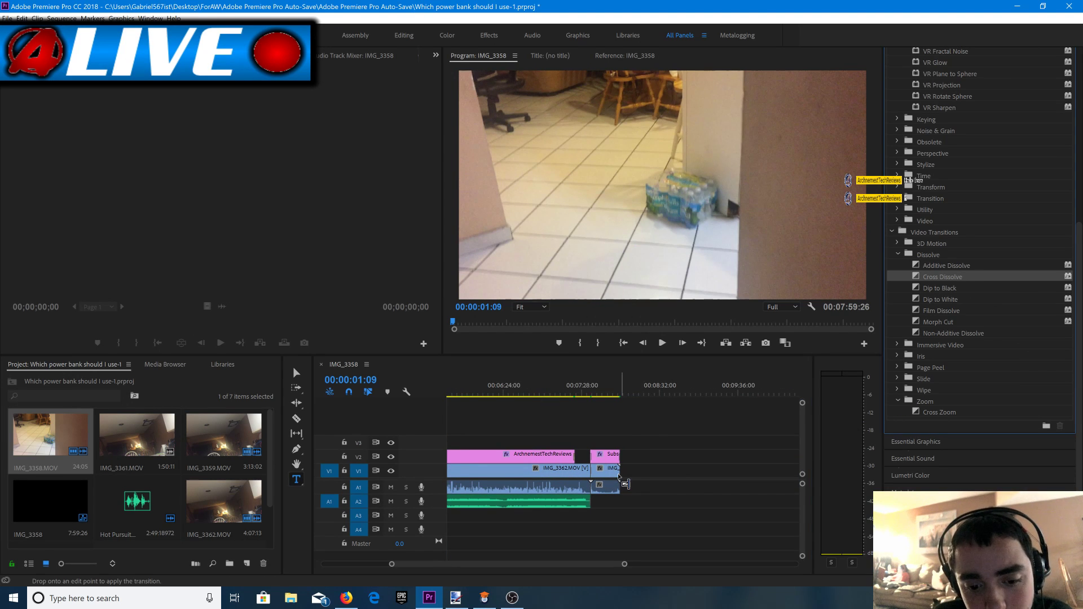
left_click_drag(623, 484, 621, 482)
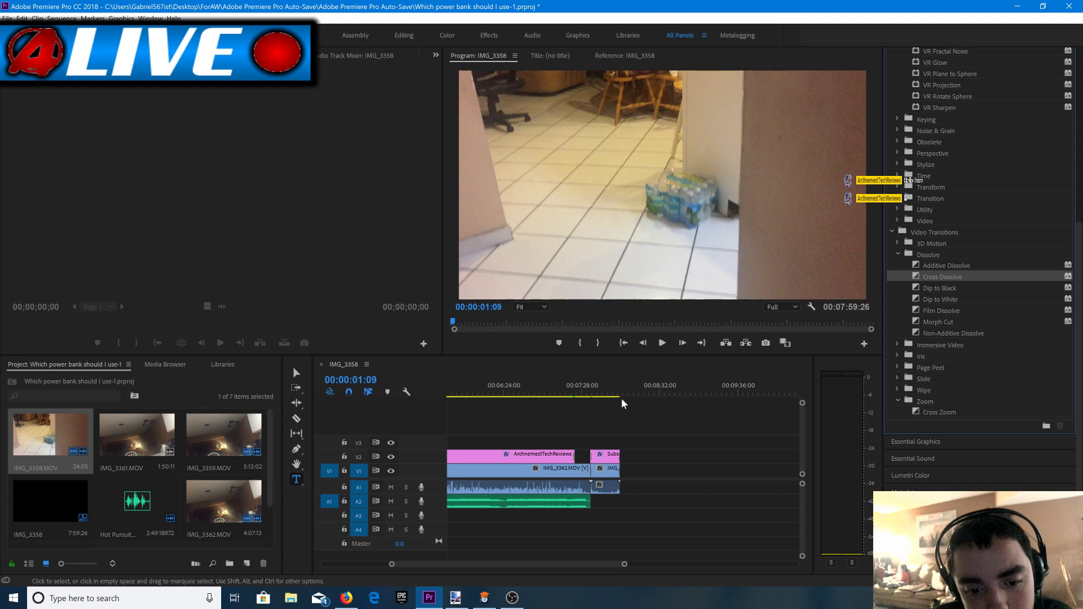
left_click(616, 396)
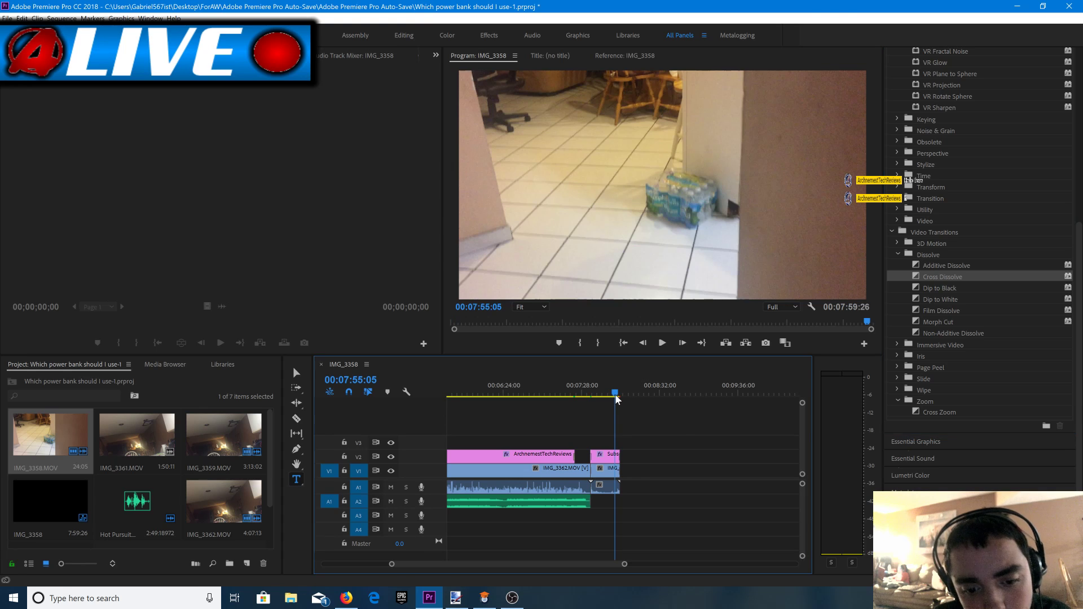
key("Return")
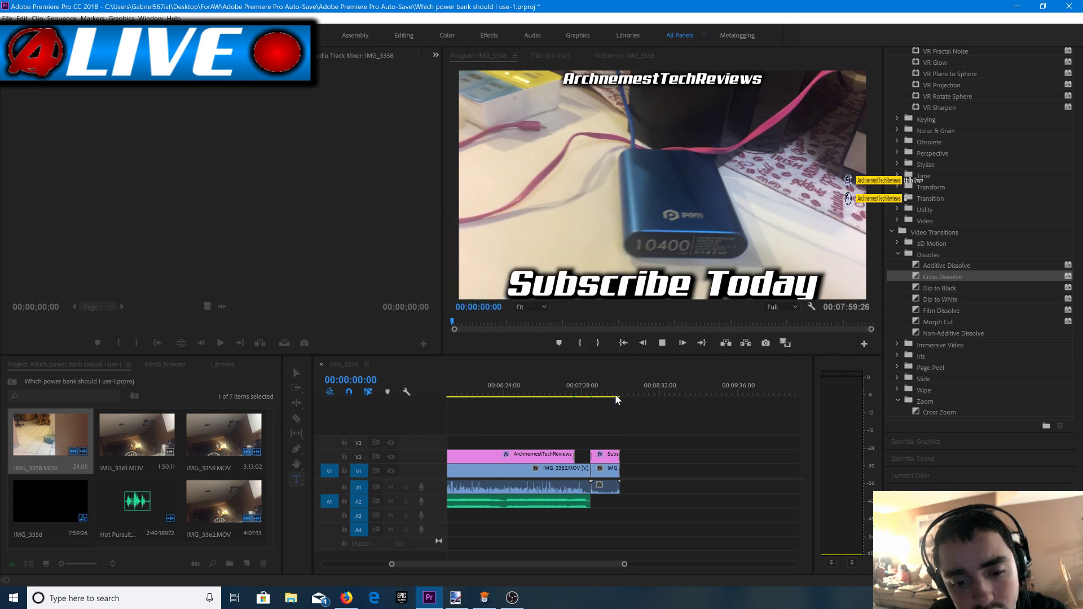
left_click(701, 343)
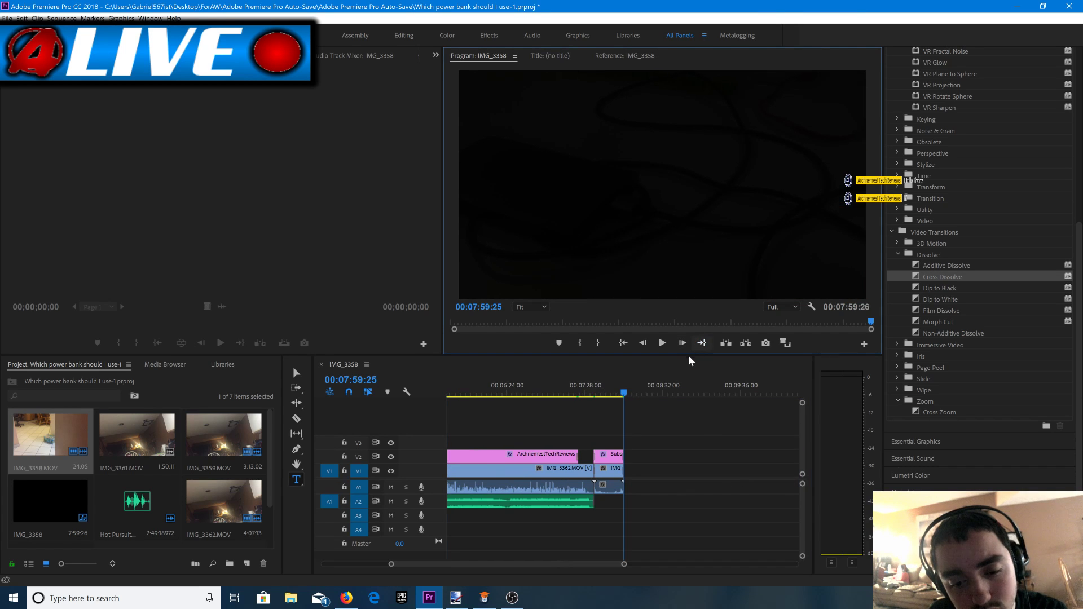
Search the effects for "war", apply Warp Stabilizer to the last clip on V1 and view the clip at about 00:07:51.
scroll(939, 209, "up", 10)
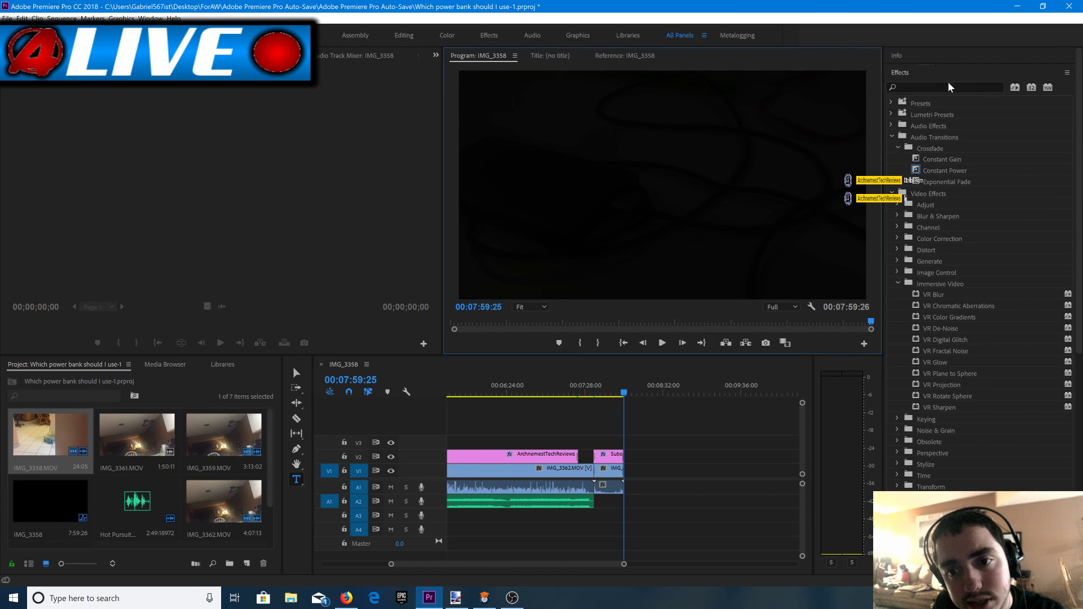
left_click(941, 87)
type("ewar")
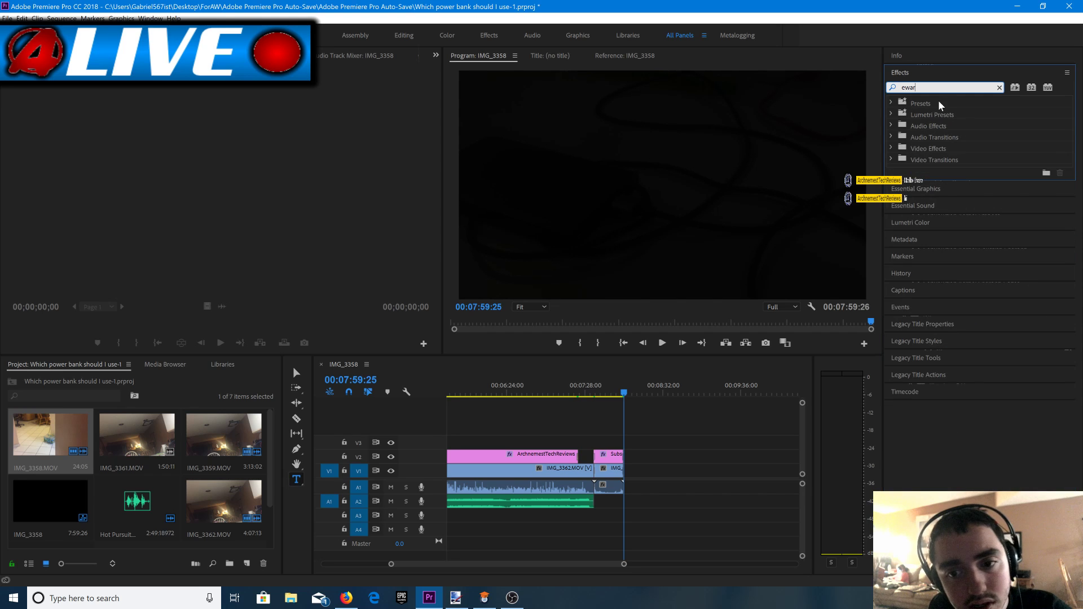
key("BackSpace")
key("BackSpace")
key("BackSpace")
key("BackSpace")
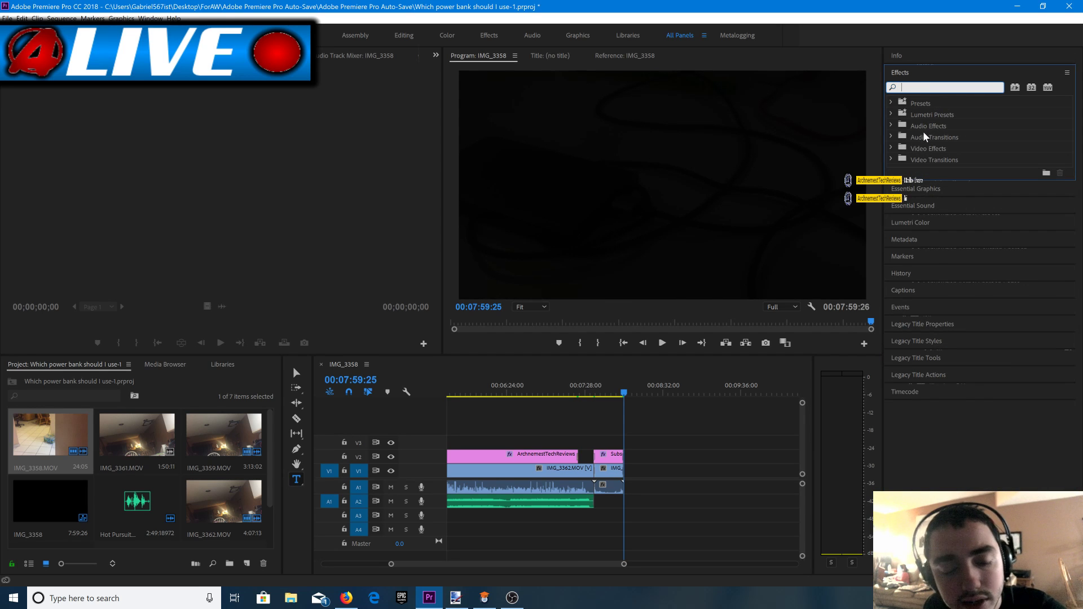
type("war")
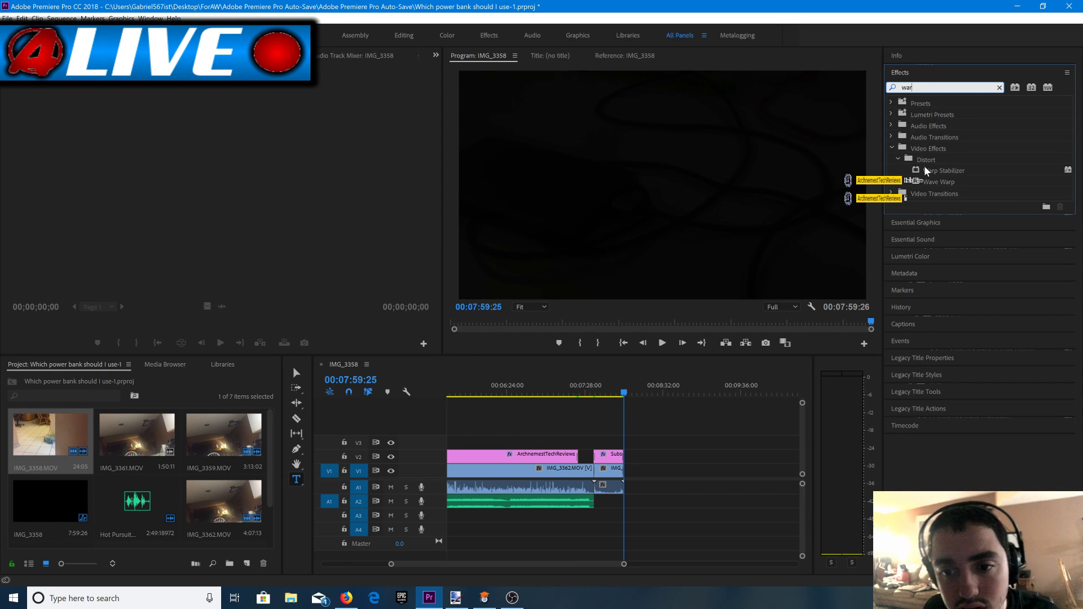
left_click_drag(924, 169, 682, 389)
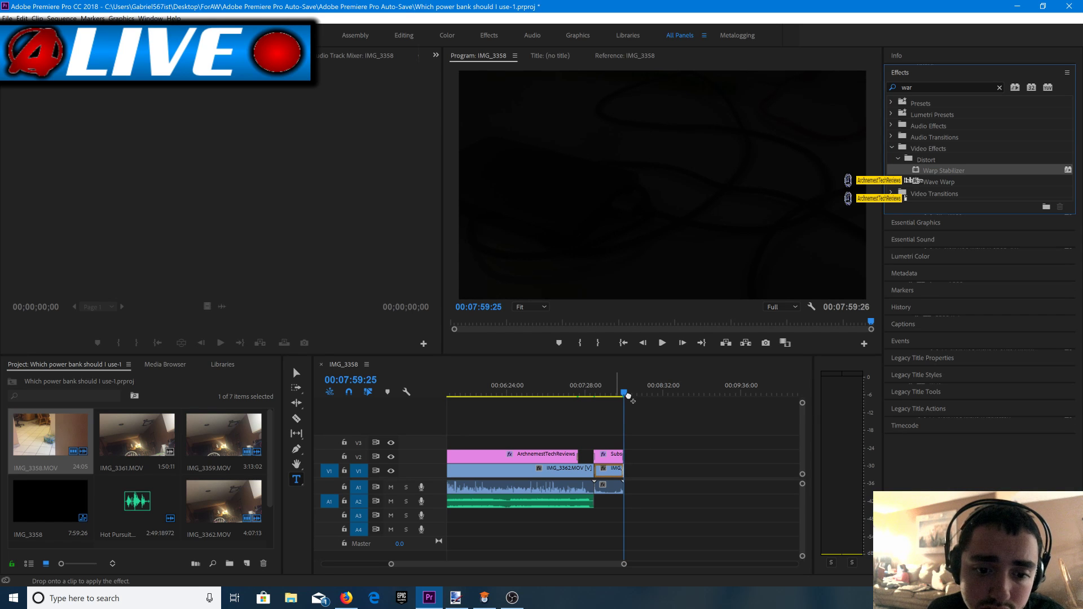
left_click_drag(625, 391, 613, 391)
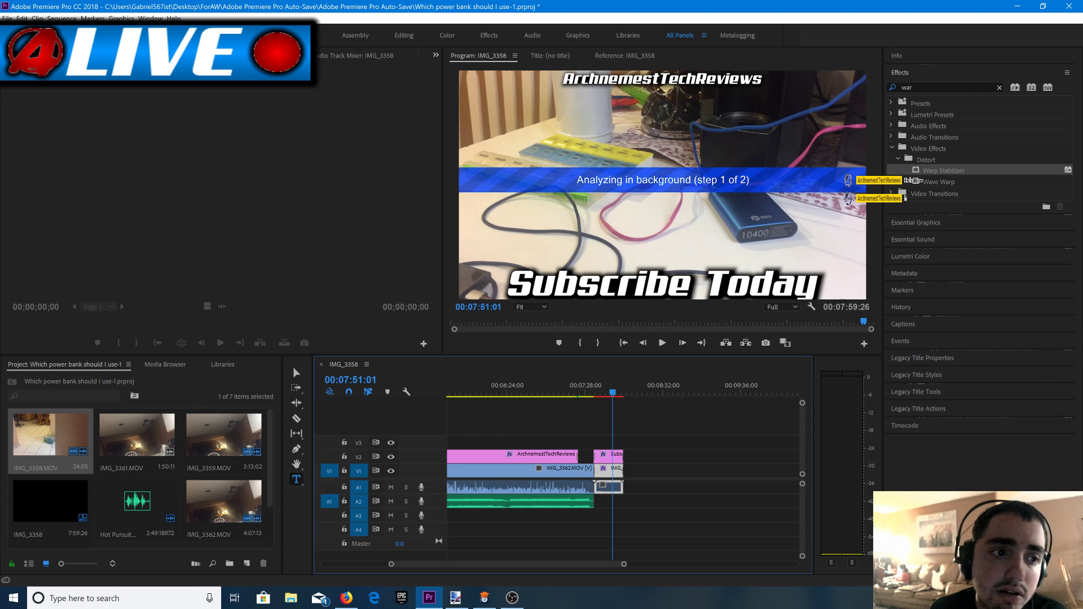
Apply Warp Stabilizer to the first clip on V1, IMG_3358.MOV.
scroll(106, 202, "down", 1)
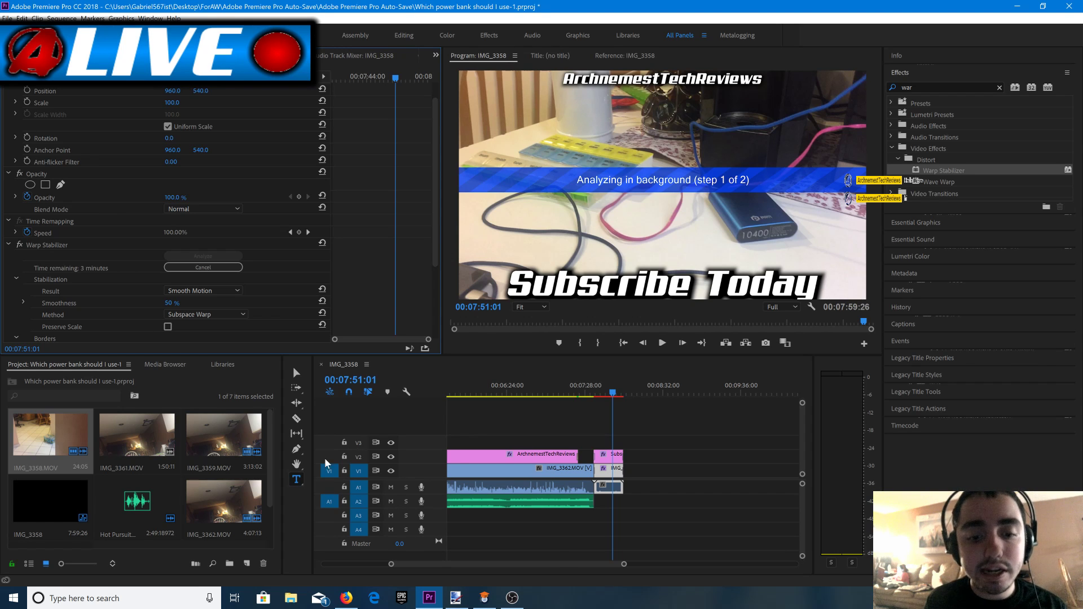
left_click_drag(550, 564, 409, 552)
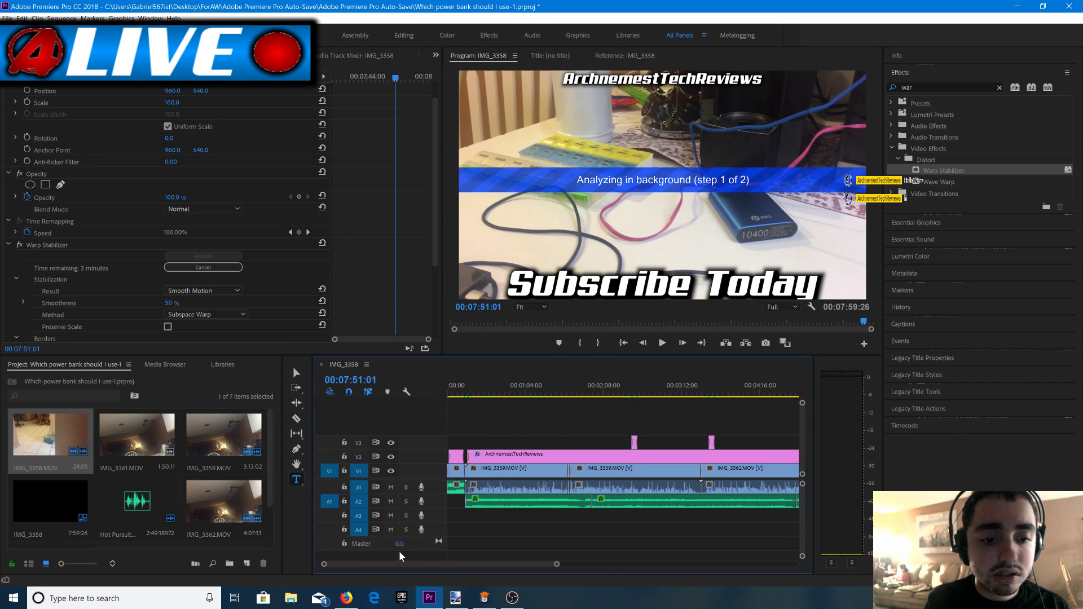
left_click(455, 391)
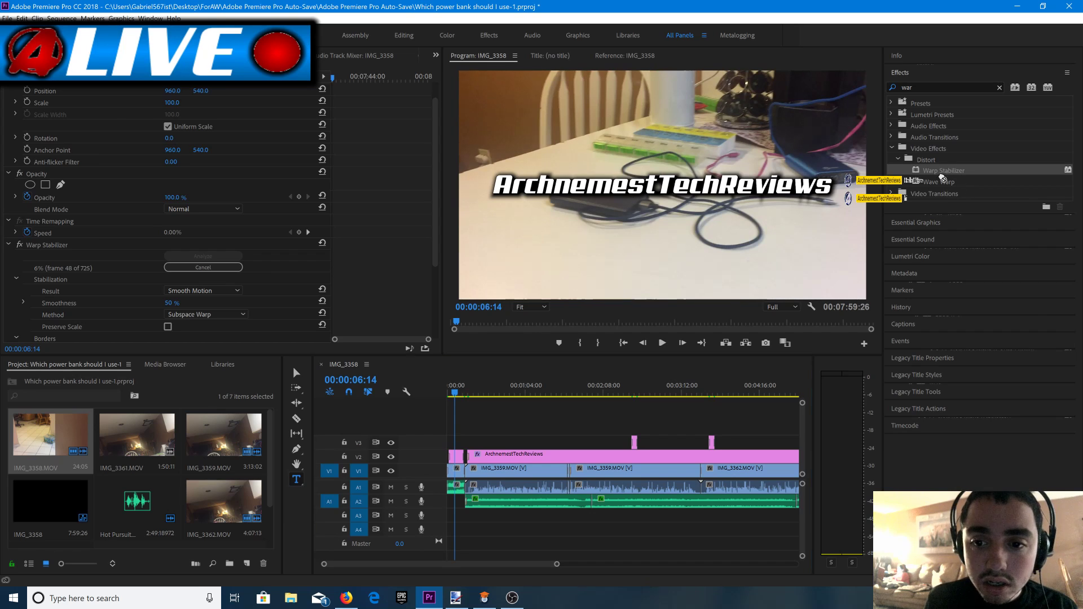
left_click_drag(942, 177, 457, 471)
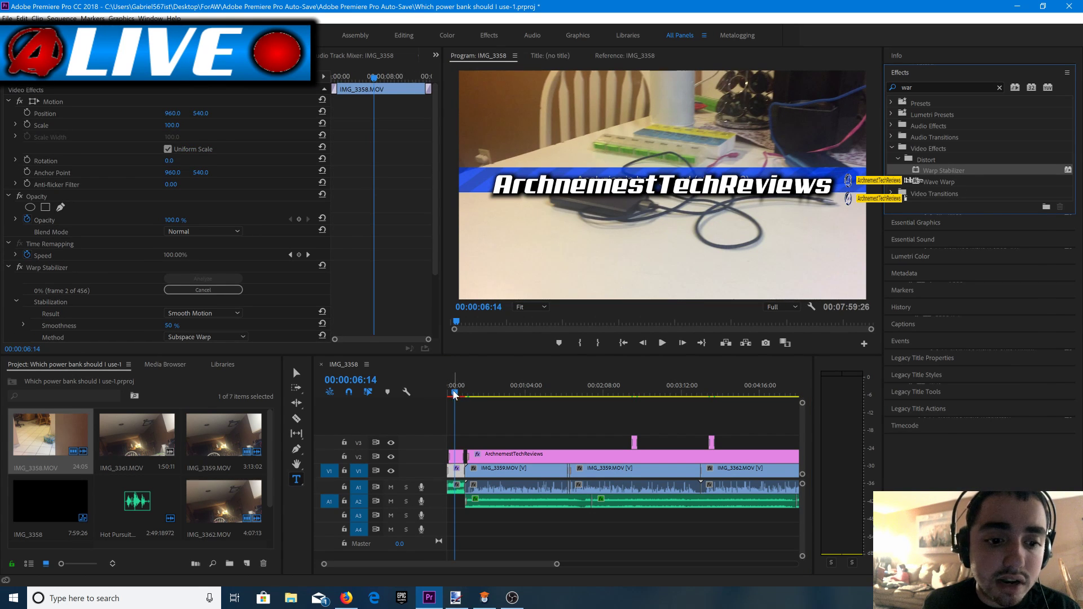
Scrub to about 00:07:49, render the sequence previews and stop the playback at about 00:00:02.
left_click_drag(455, 394, 680, 416)
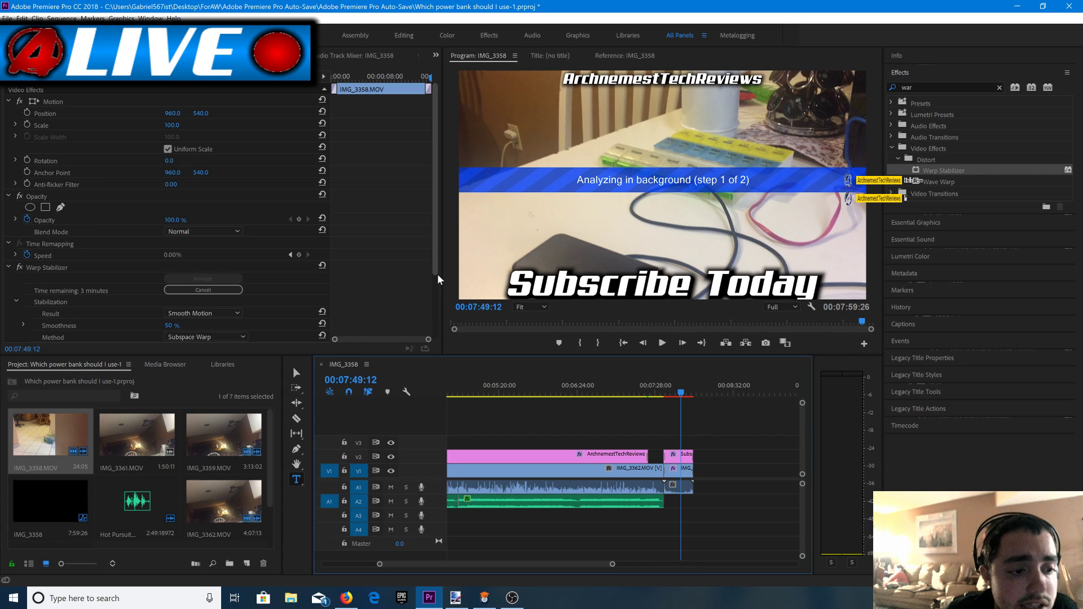
key("Return")
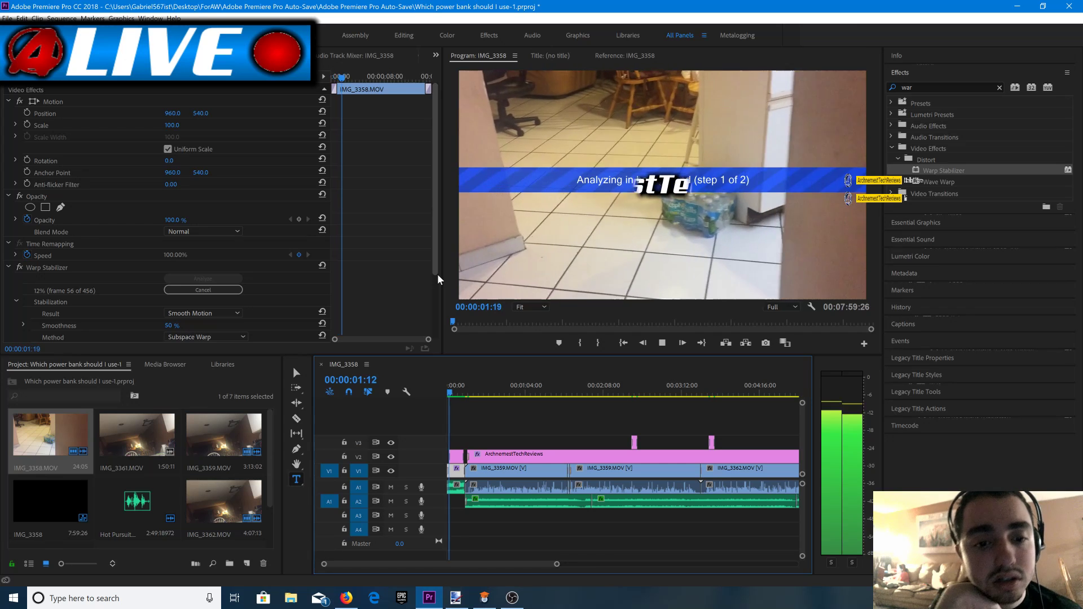
key("space")
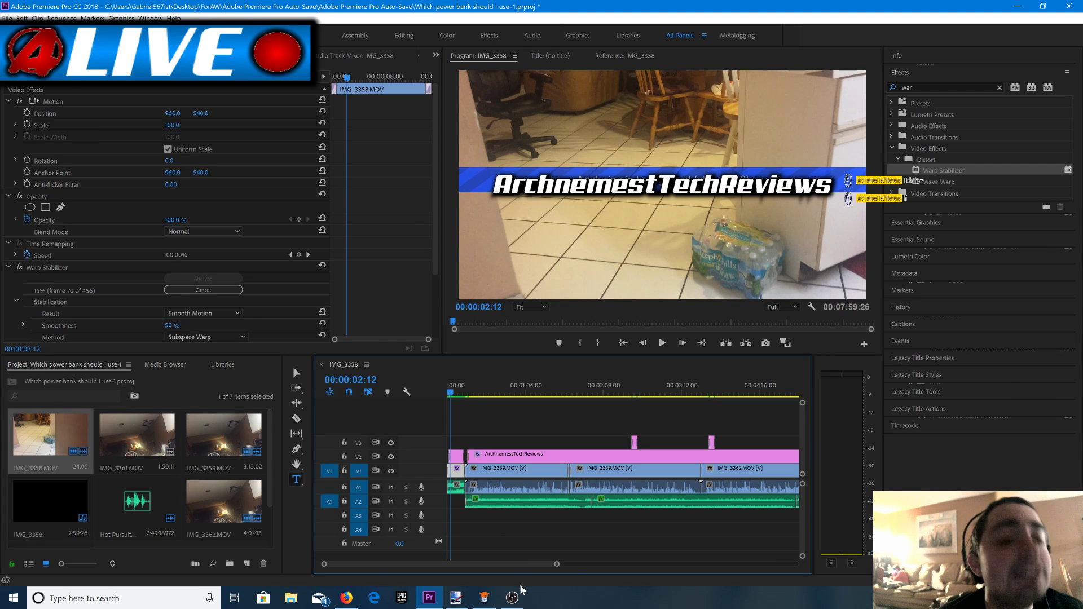
Switch to the Arch EDITS | 3 live stream page in Firefox and send "So far so good" in the chat.
mouse_move(525, 606)
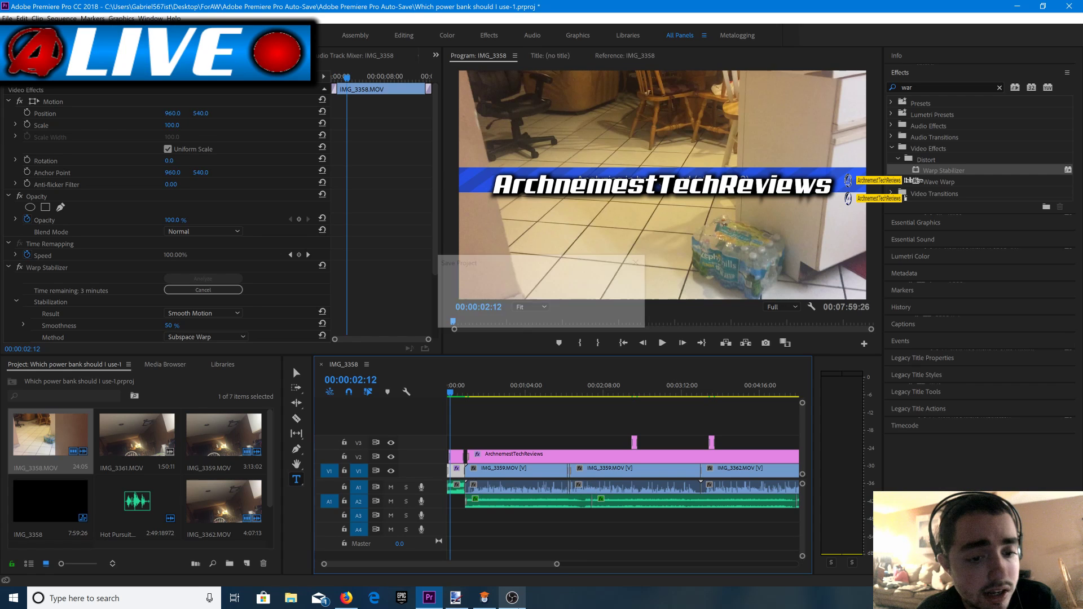
left_click(510, 599)
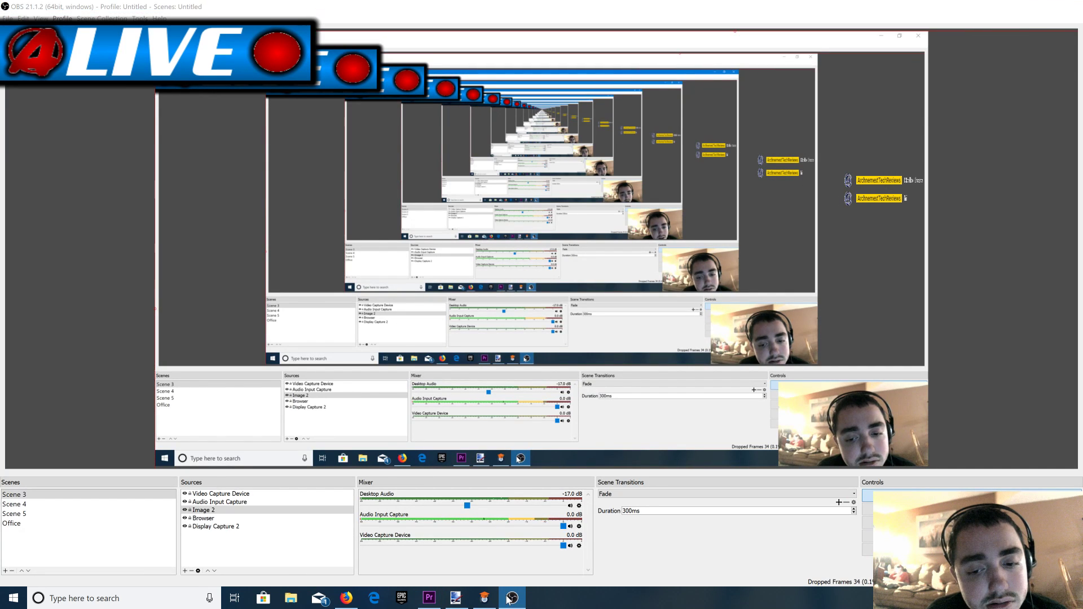
left_click(510, 600)
left_click(346, 598)
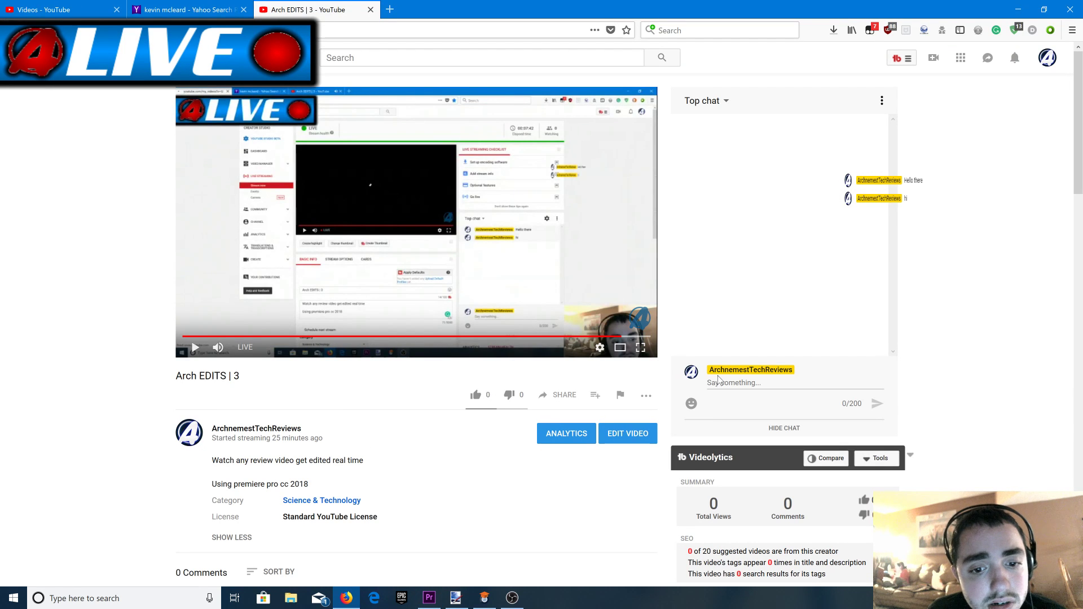
left_click(734, 383)
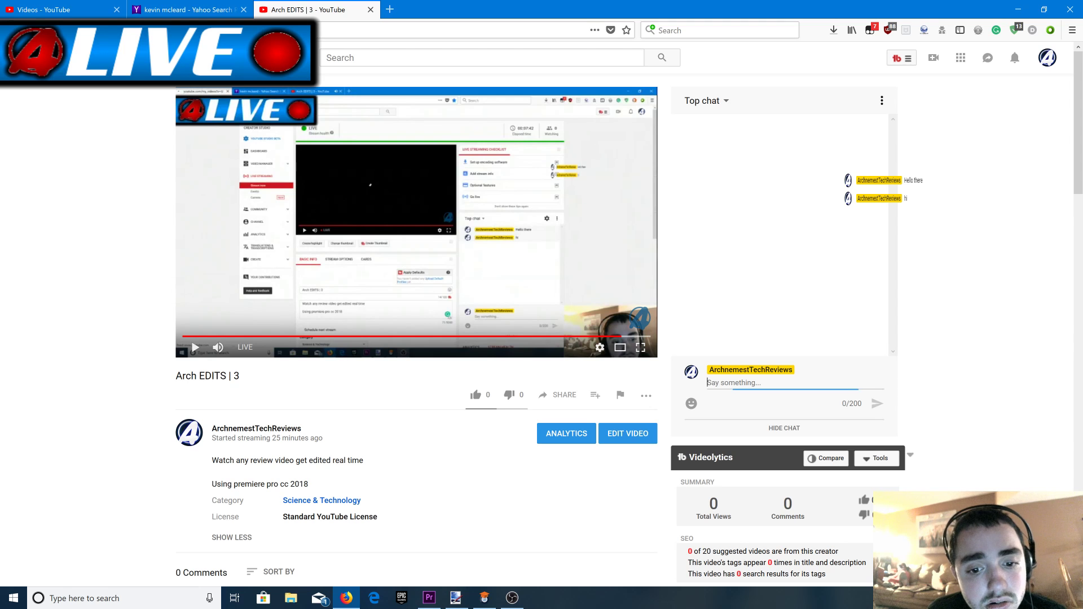
type("So far")
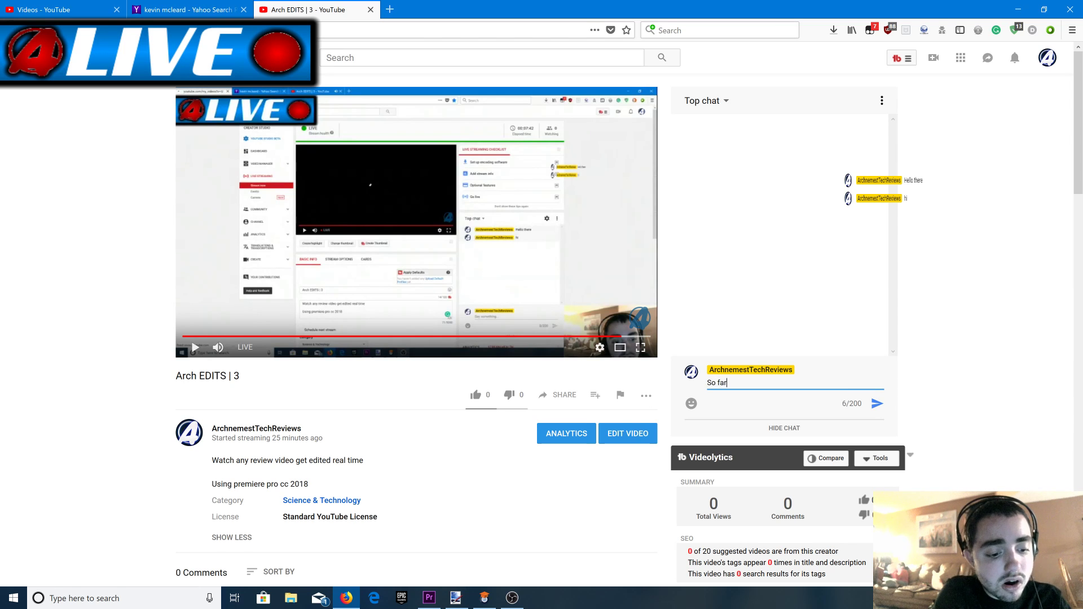
type(" so good")
key("Return")
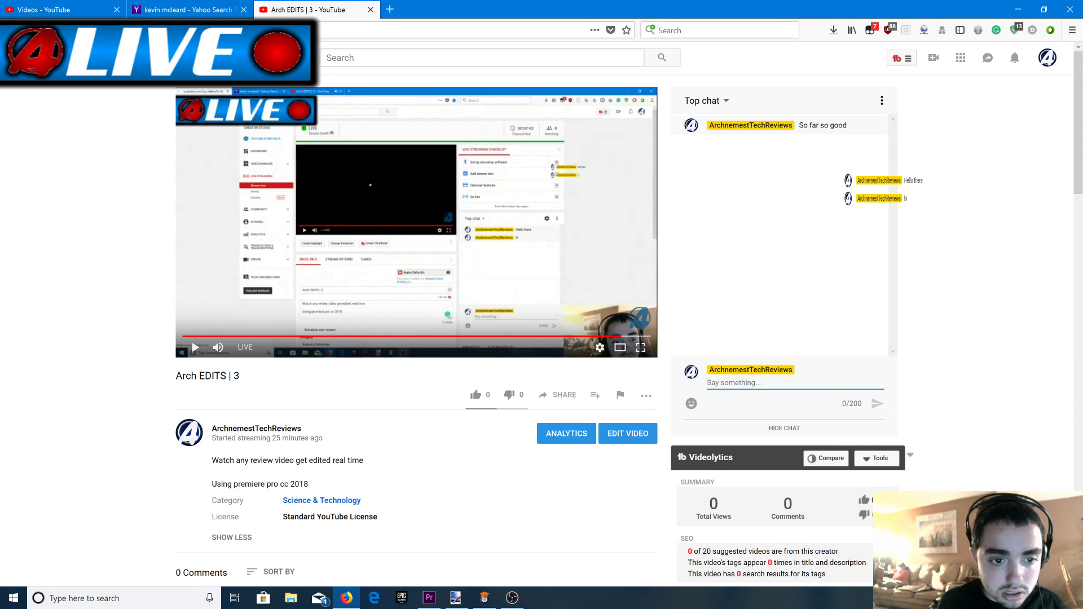
Open the newest Arch EDITS | 3 stream for editing in the YouTube video manager and retitle it "Arch EDITS | 3 Part 2".
left_click(83, 7)
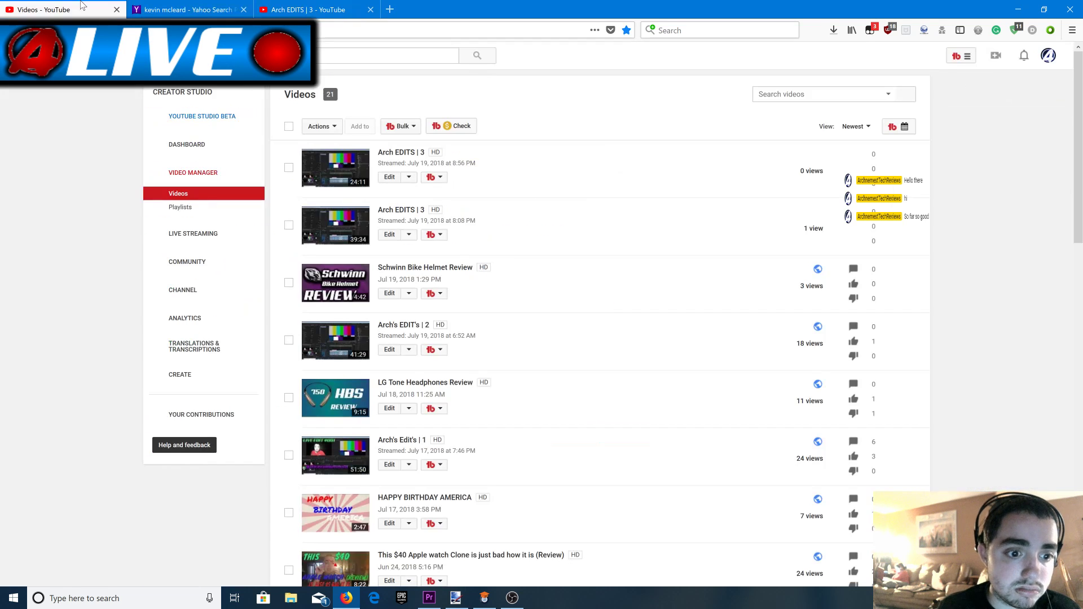
left_click(409, 179)
left_click(412, 195)
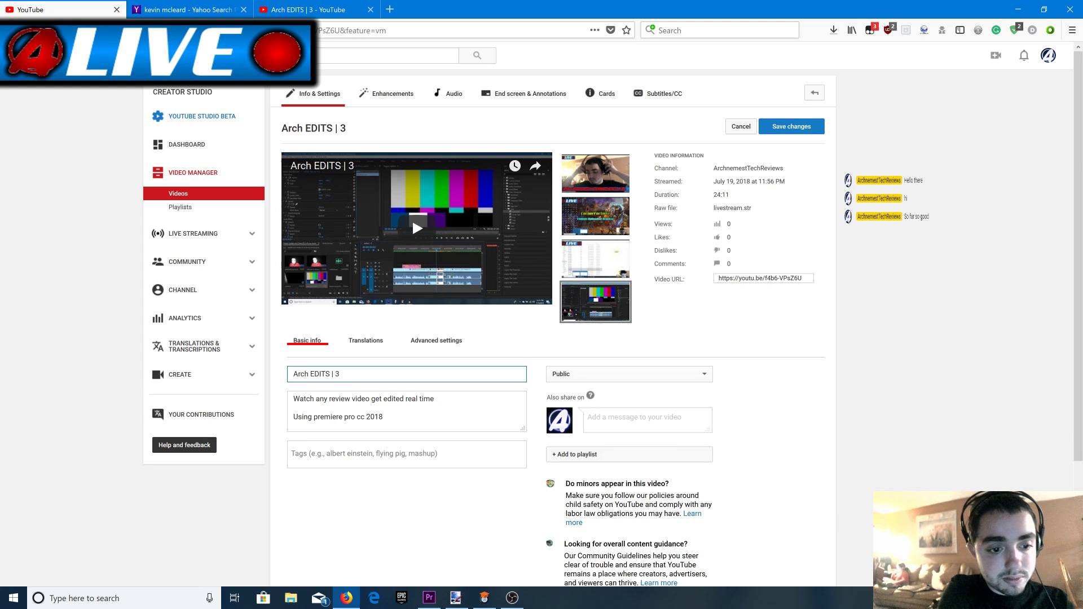
type("Part 2")
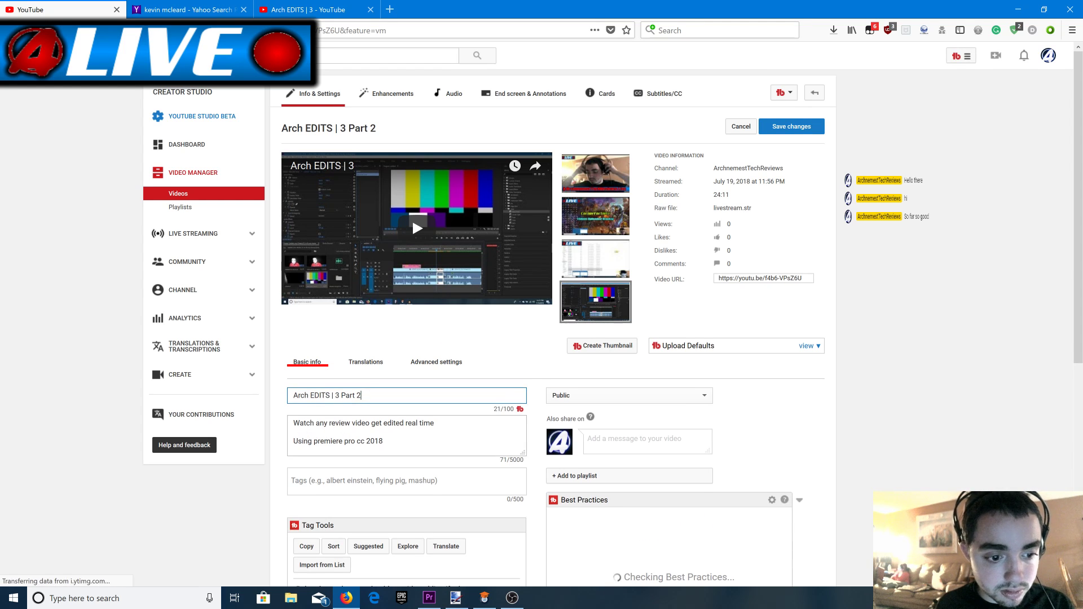
Add the line "Due technical diffuculties the life stream is in two parts" above the existing description, followed by a blank line.
key("Tab")
key("Return")
key("Return")
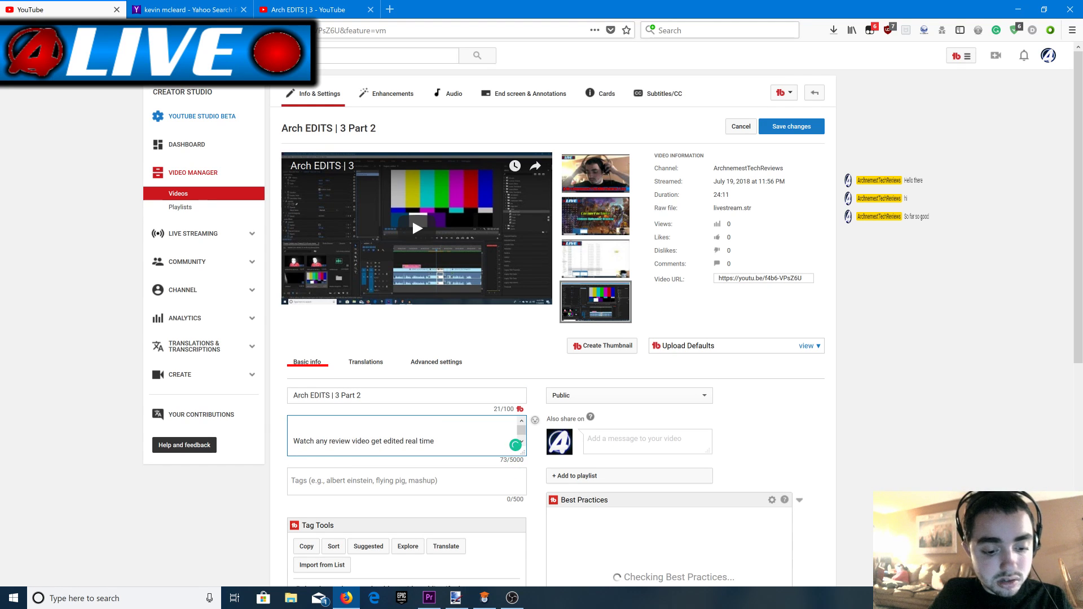
type("Due")
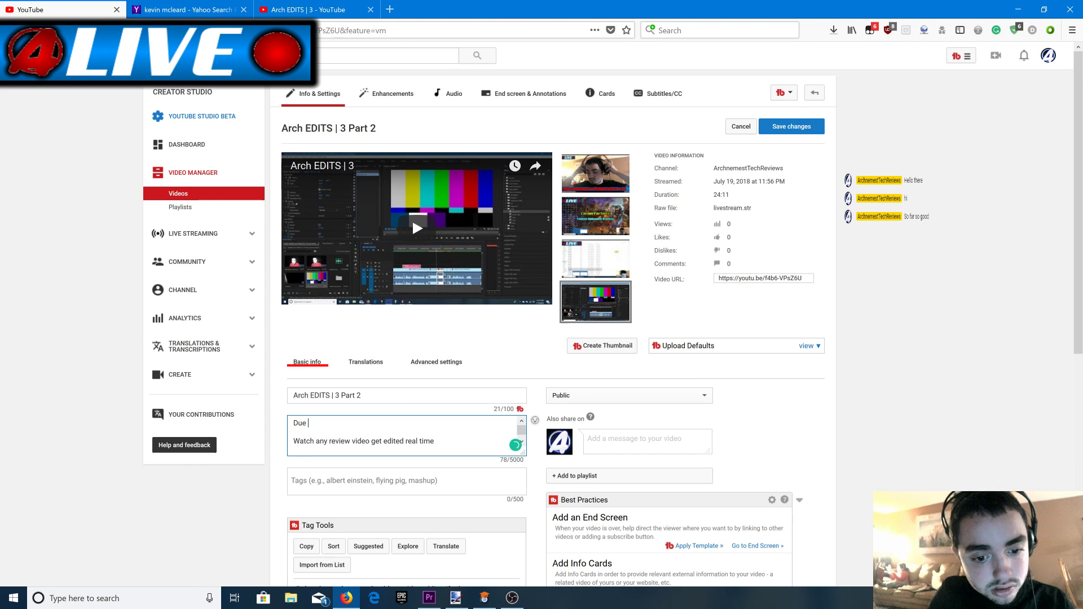
type("technica")
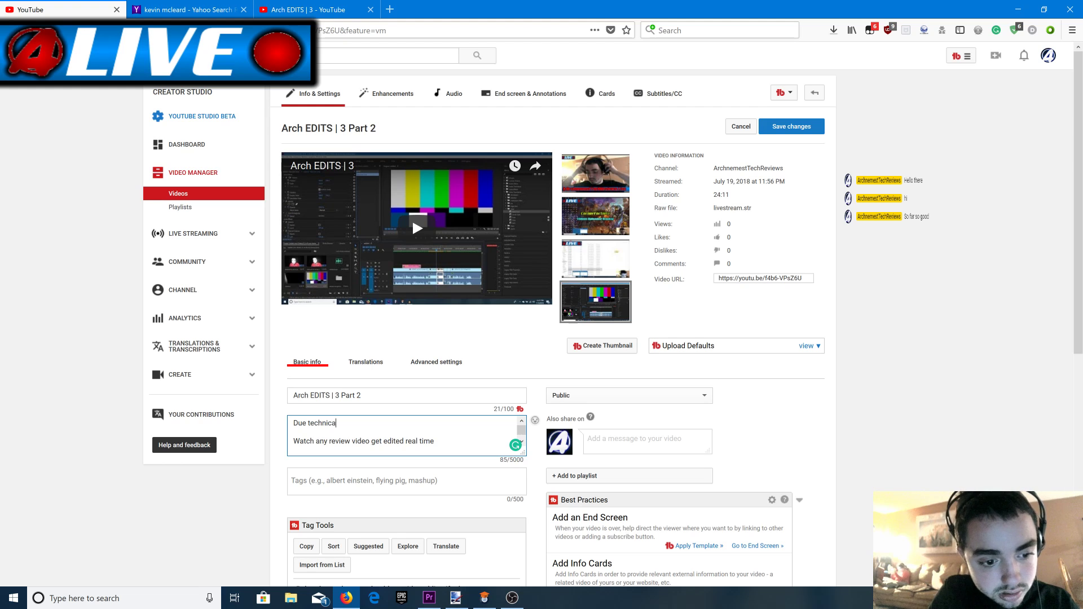
type("l di")
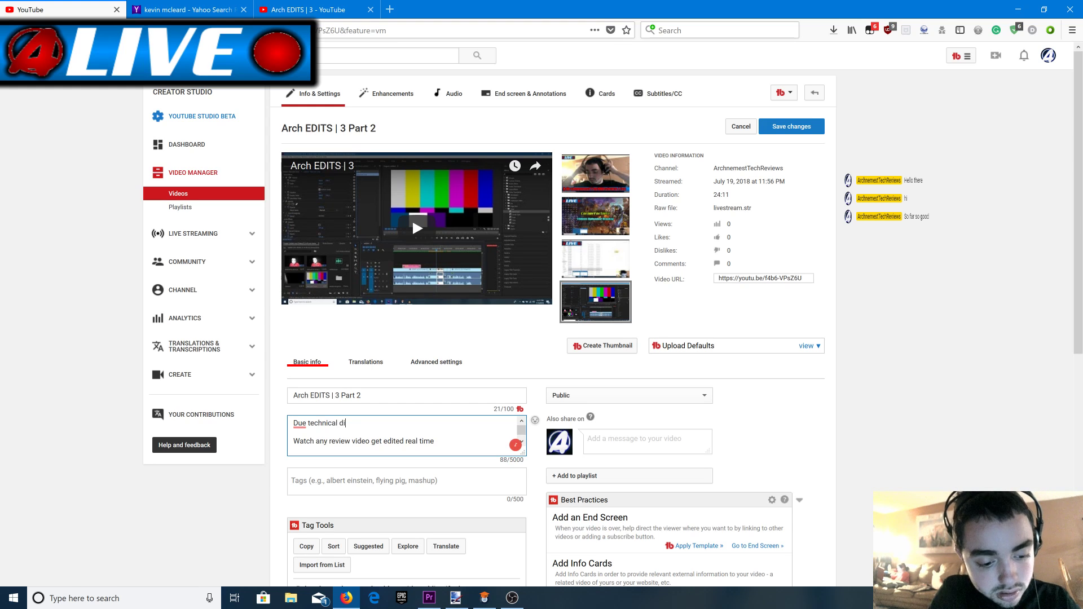
type("ffuculties ")
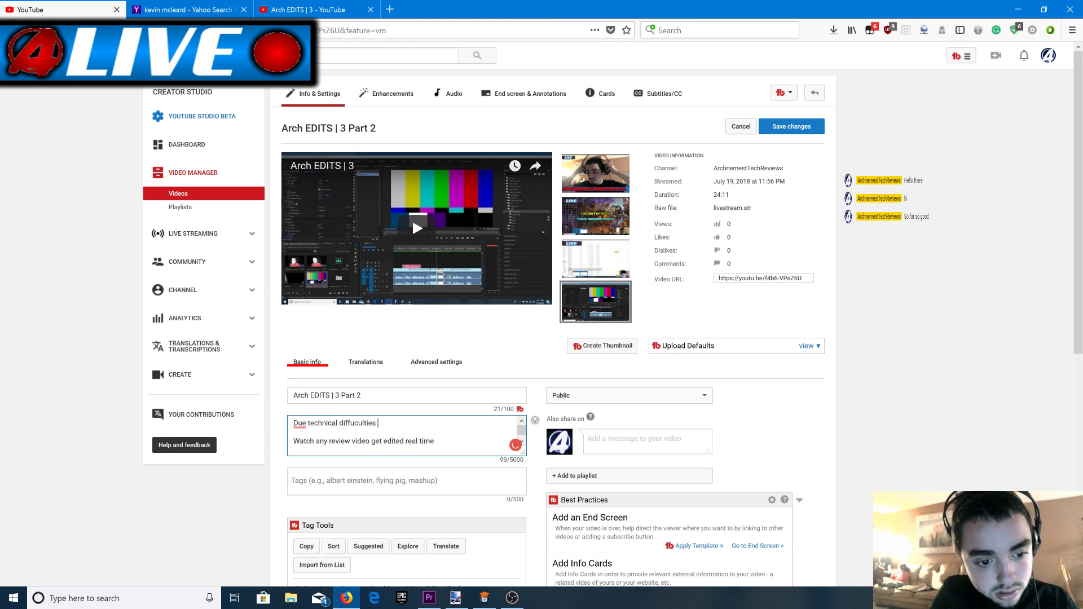
type("the life")
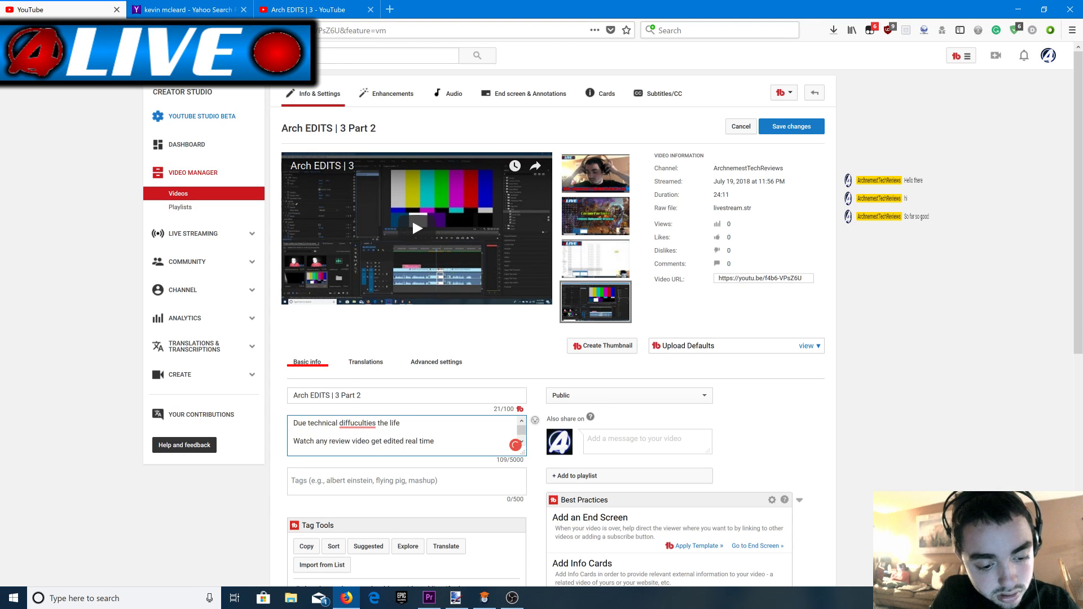
type(" stream is in t")
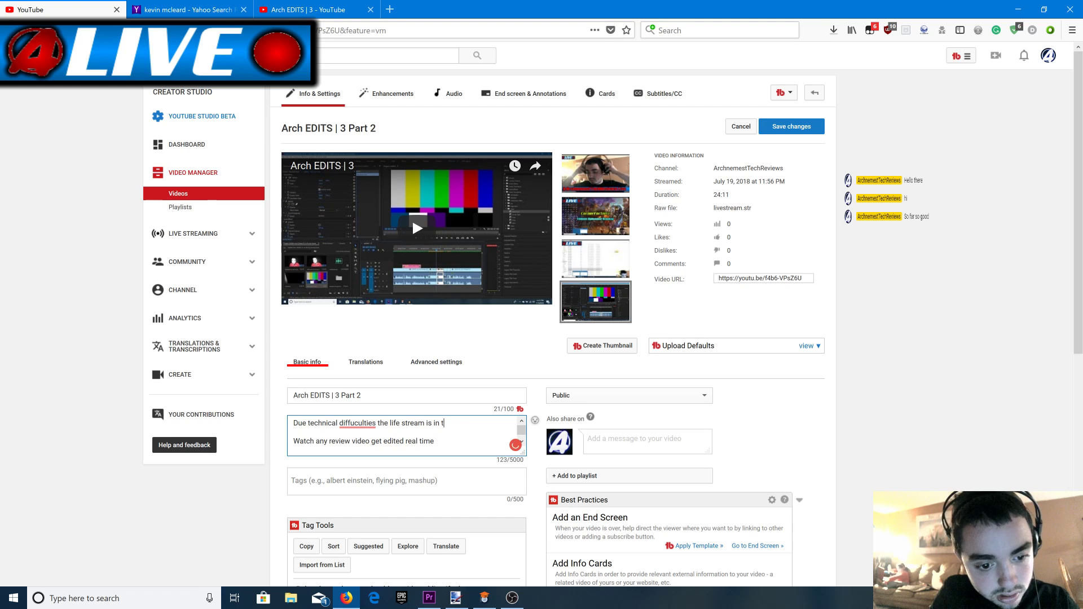
type("wo parts")
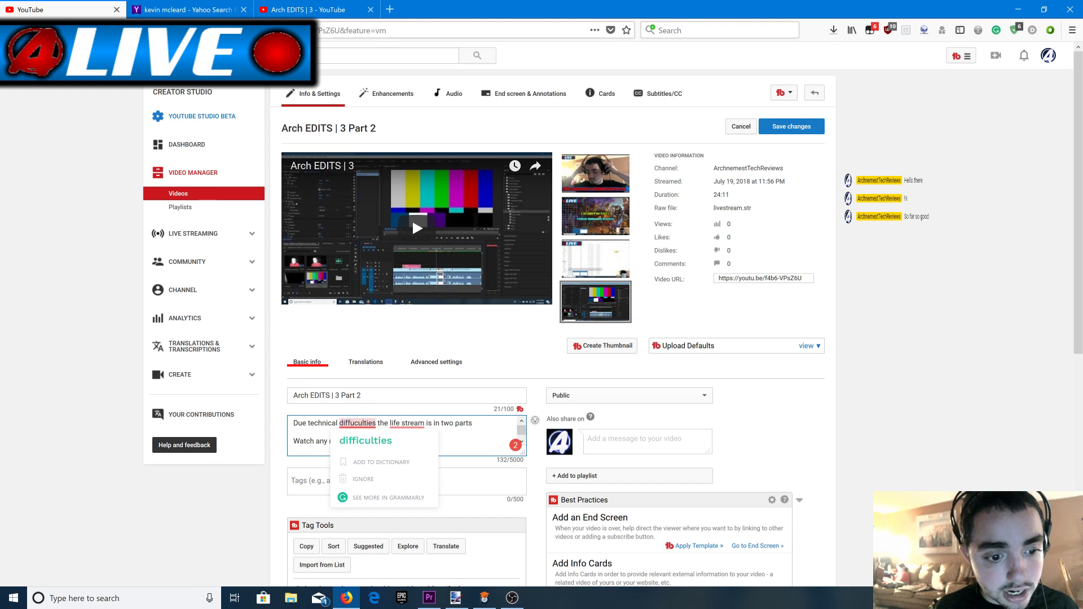
Correct the spelling to "difficulties" and change "life stream" to "live stream" in the description's first line.
left_click(352, 442)
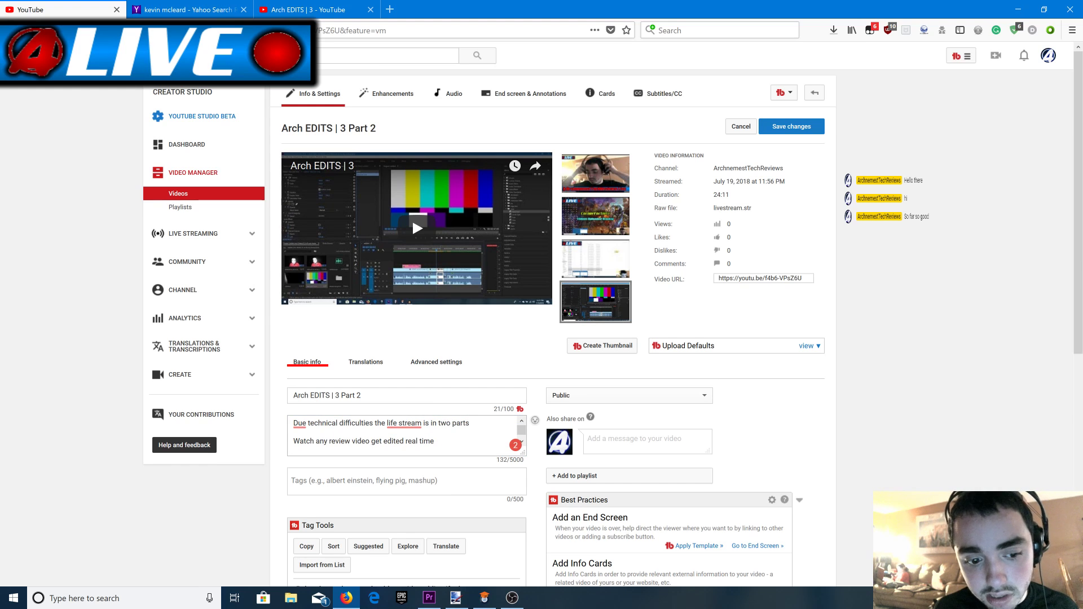
right_click(405, 428)
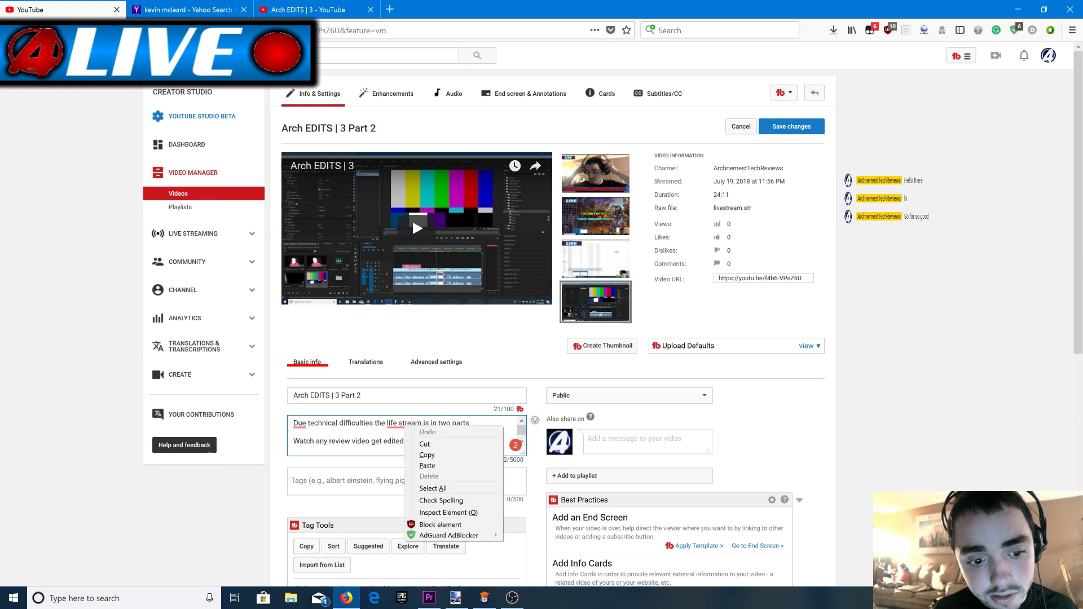
key("Escape")
mouse_move(404, 424)
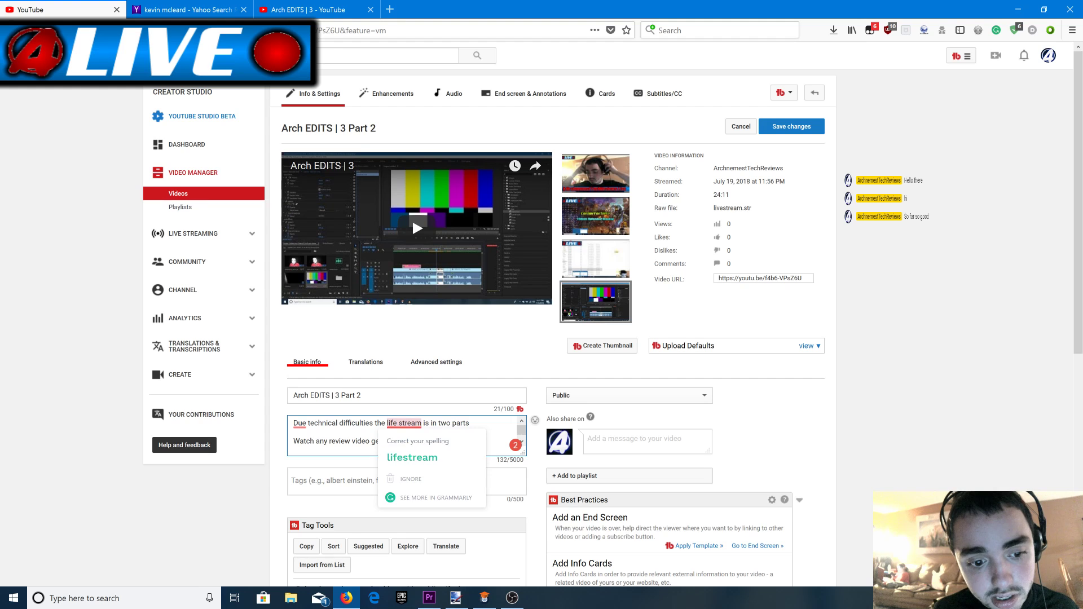
left_click(399, 448)
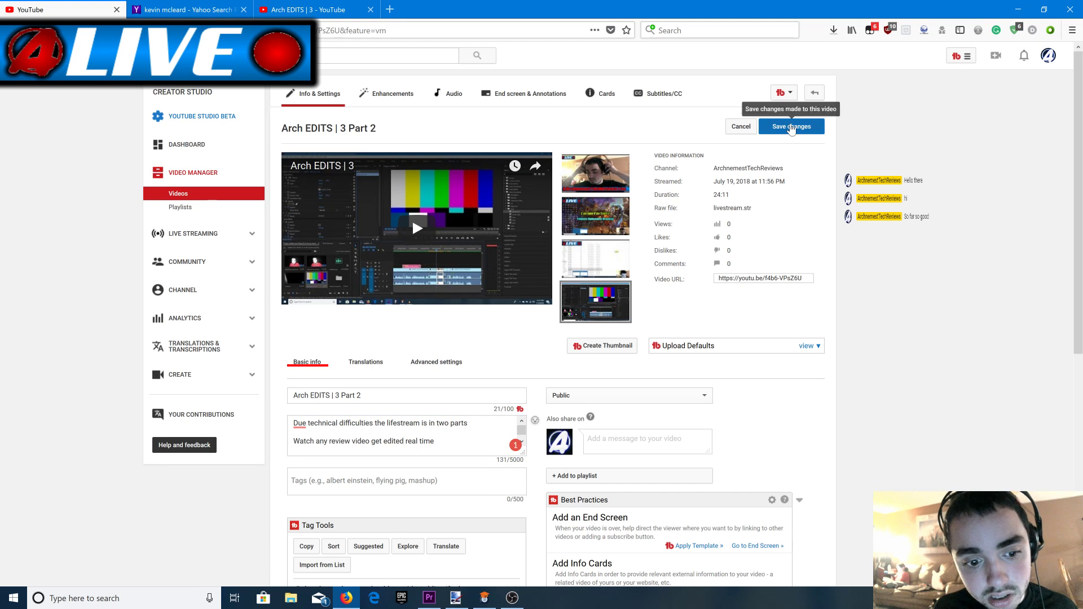
double_click(404, 423)
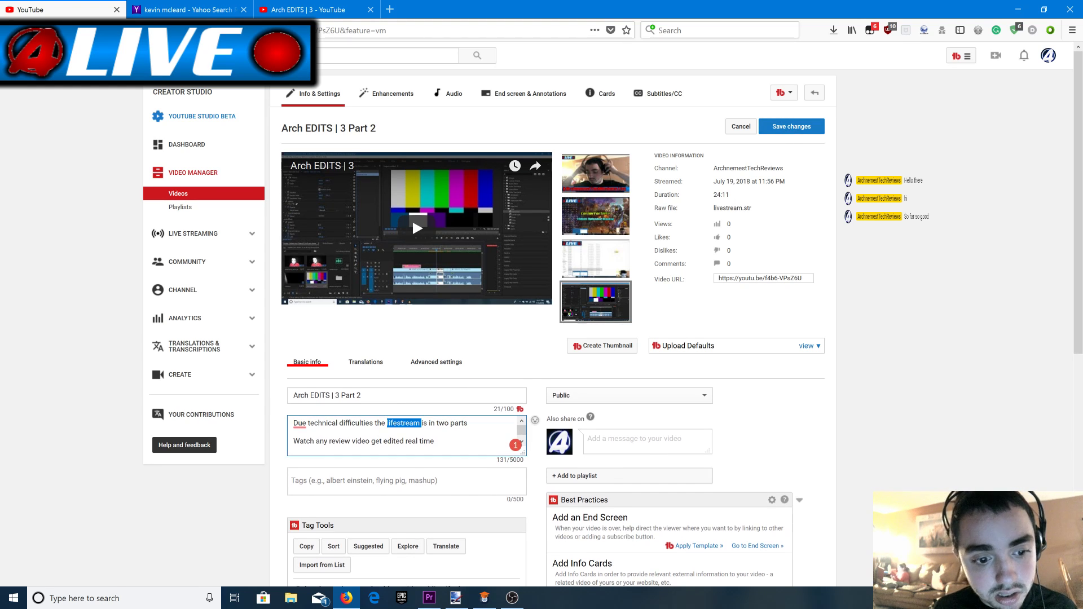
type("live stre")
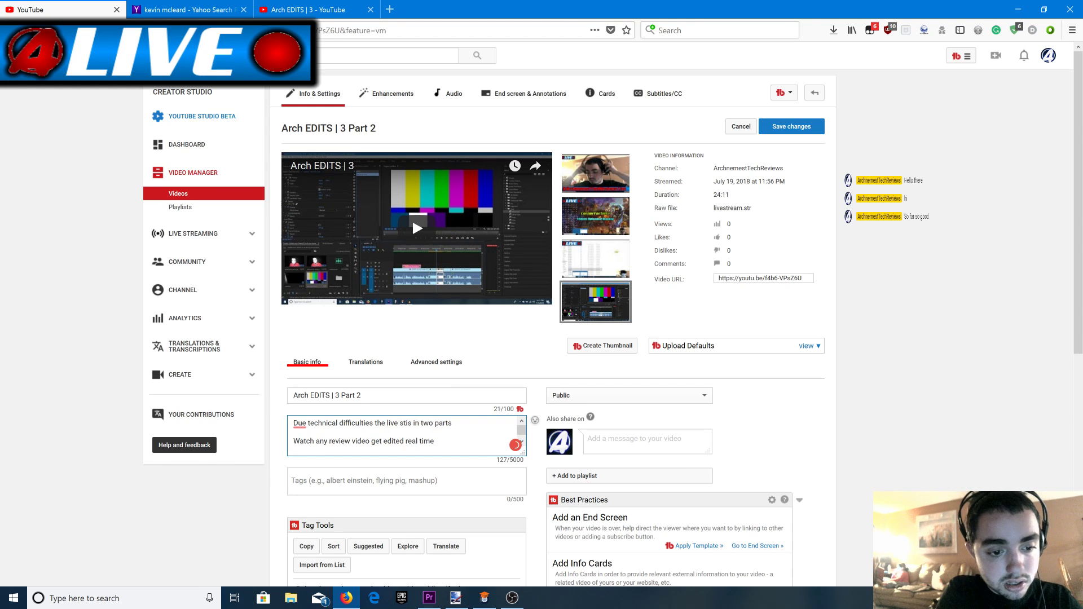
type("am")
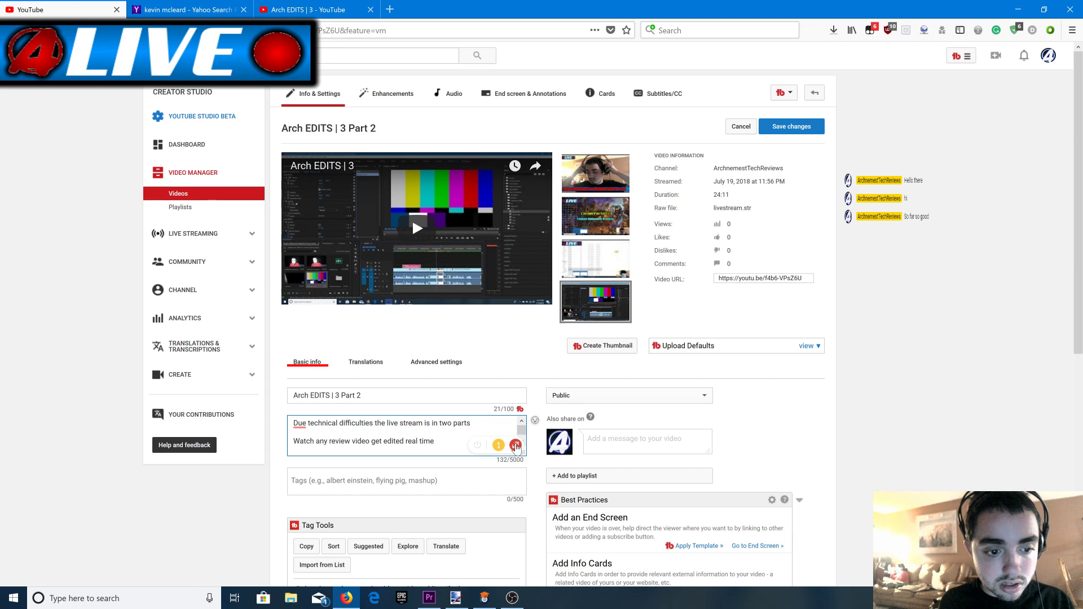
Open the description in the Grammarly editor and accept the correction of "Due" to "Due to".
left_click(519, 447)
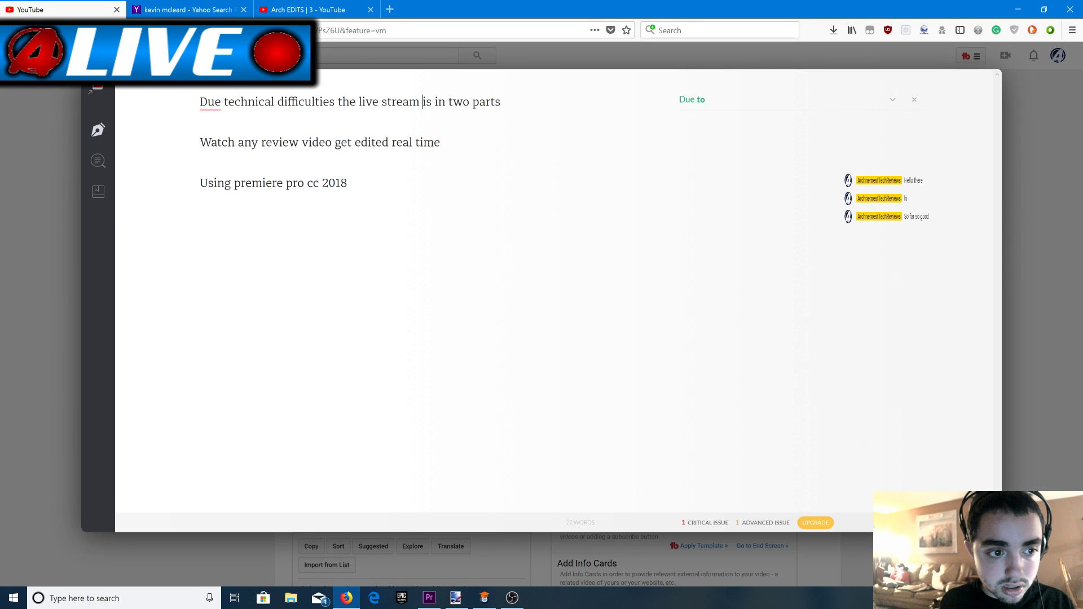
left_click(757, 101)
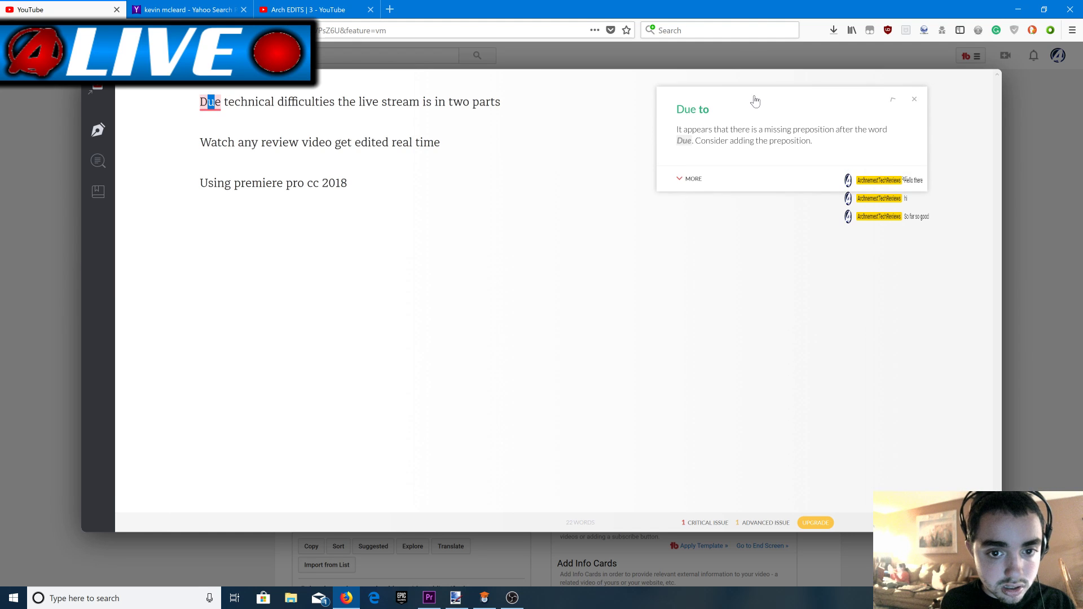
left_click(698, 101)
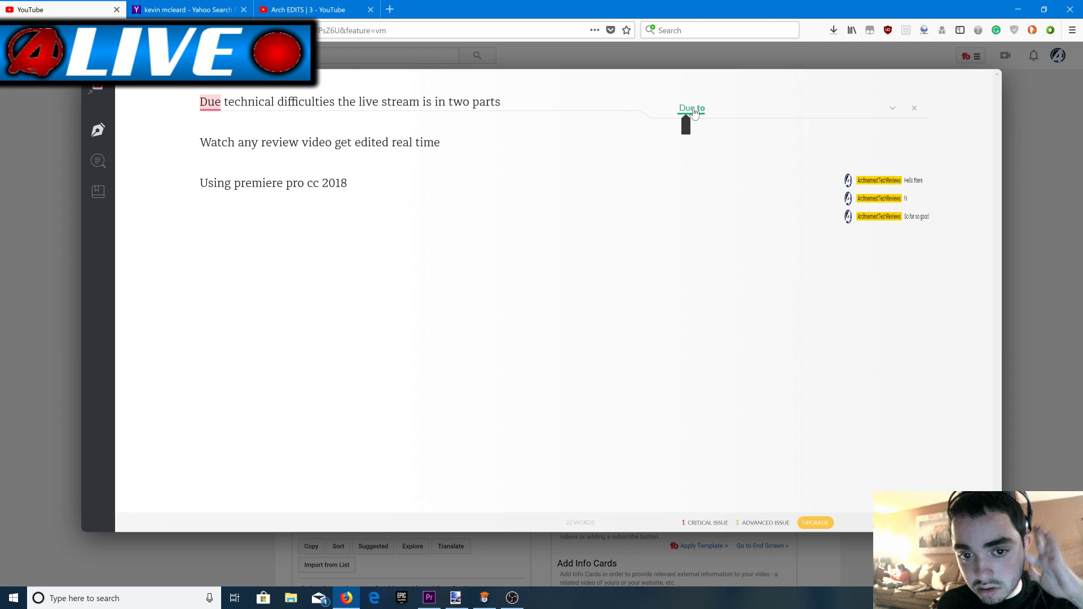
left_click(693, 111)
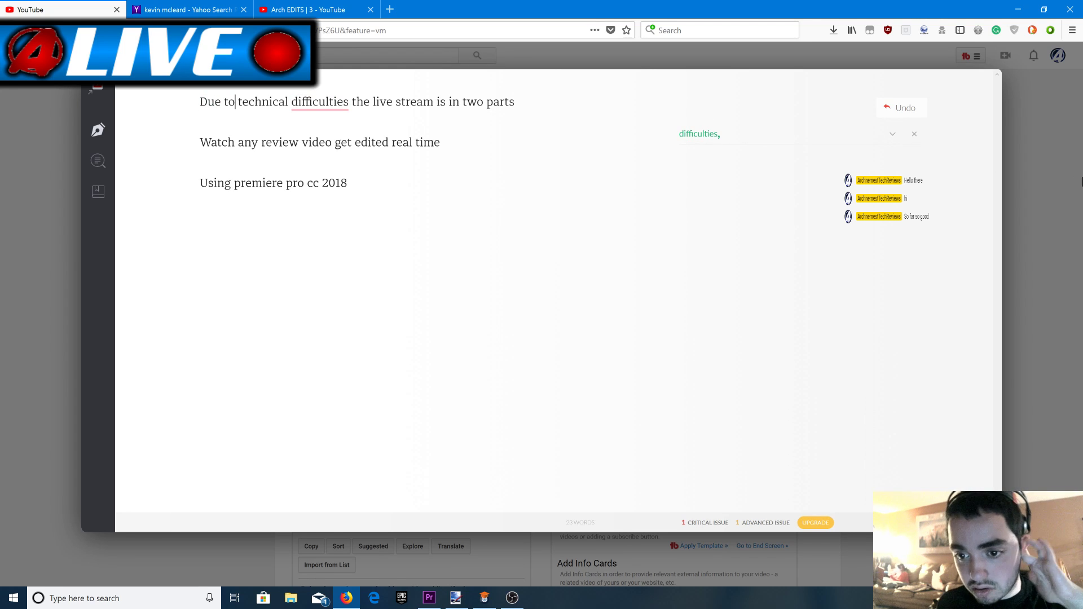
Close the Grammarly editor and save the changes to the Arch EDITS | 3 Part 2 video details.
left_click(1066, 182)
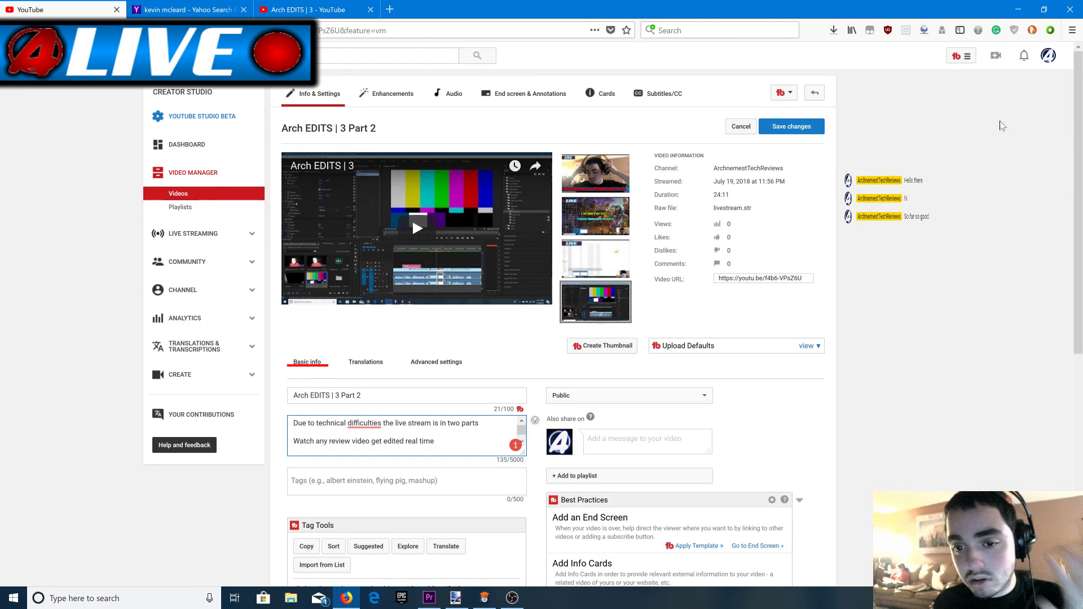
left_click(812, 123)
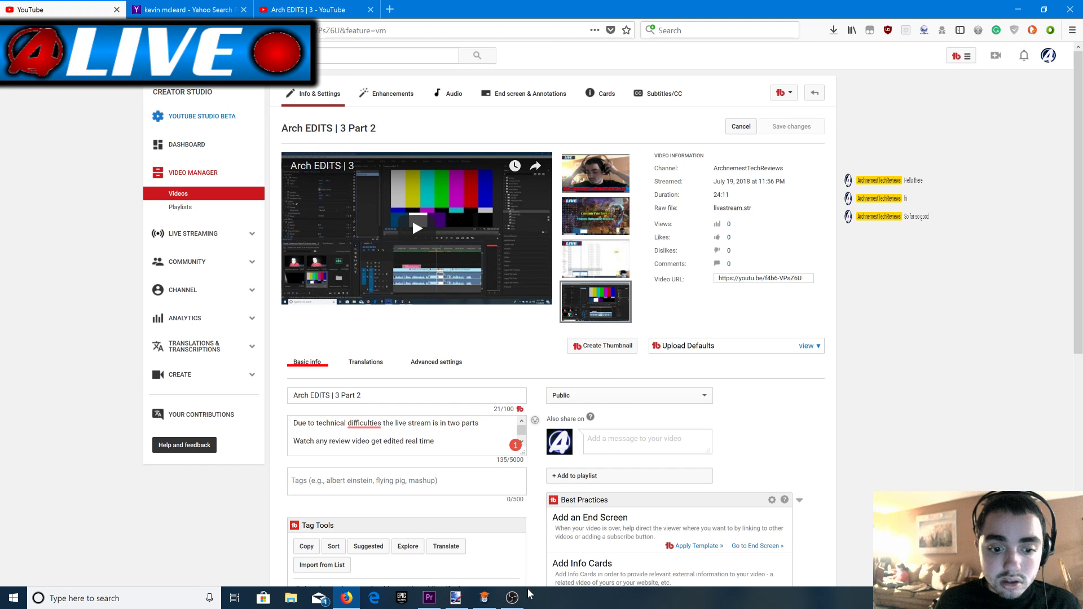
Check the stream in OBS, switch to Premiere Pro and check the Warp Stabilizer analysis on the closing IMG_3358 clip.
left_click(513, 598)
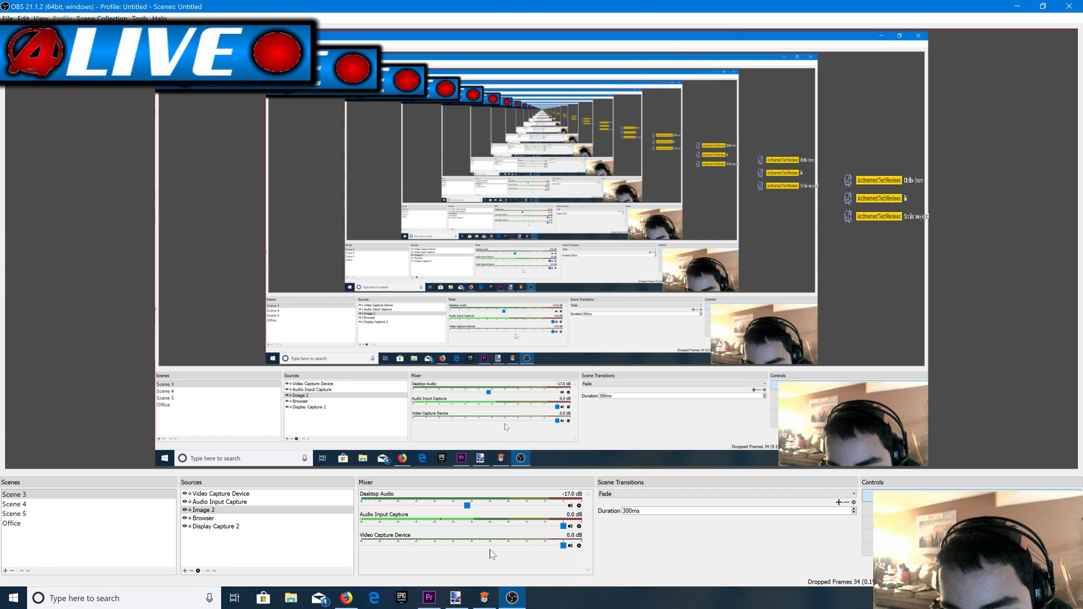
left_click(428, 599)
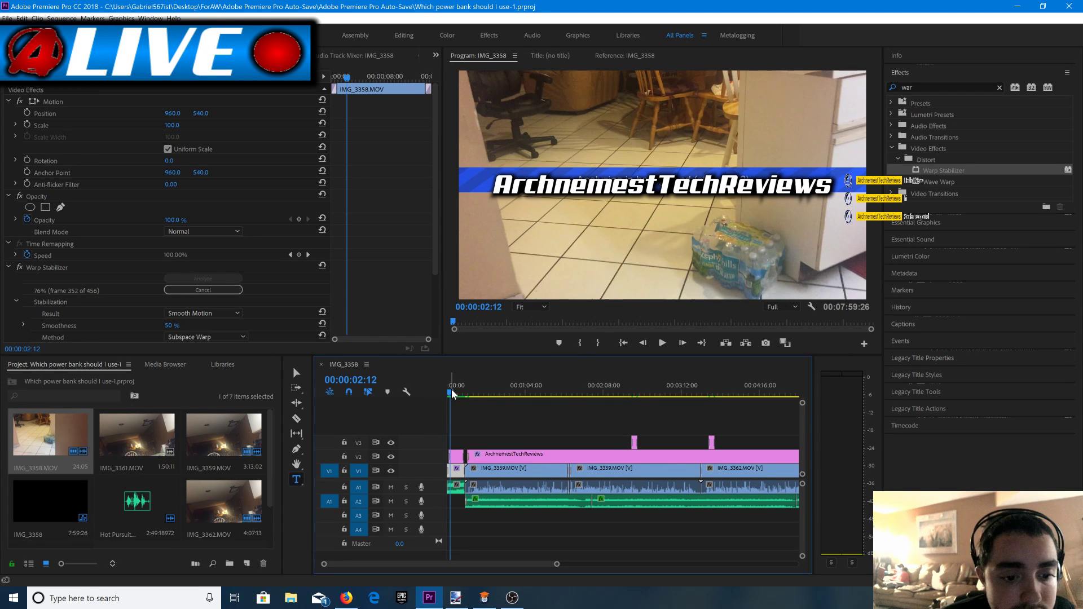
left_click_drag(757, 394, 681, 413)
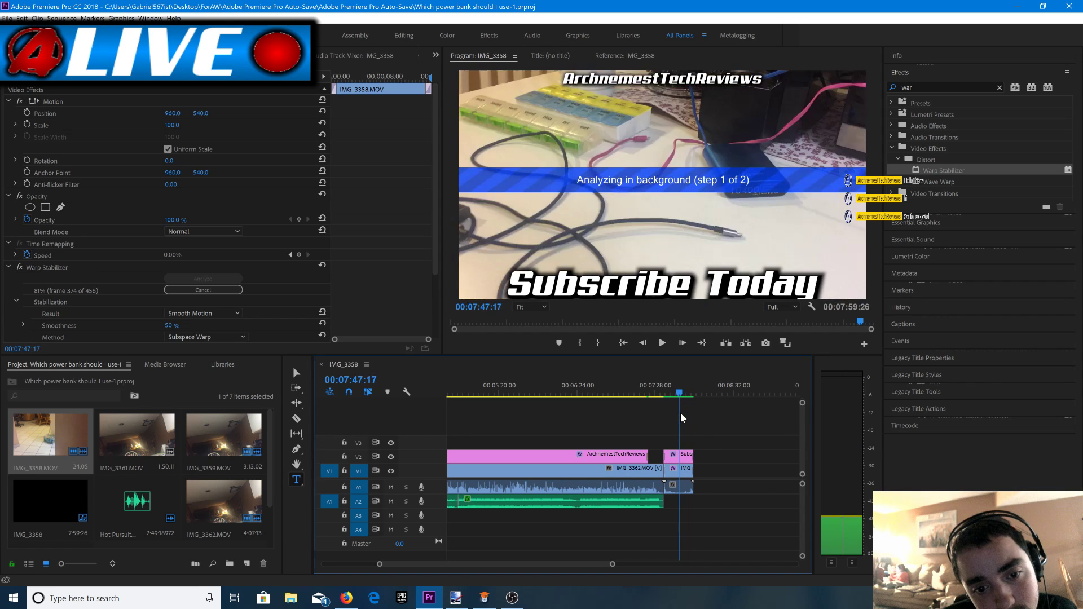
left_click(686, 468)
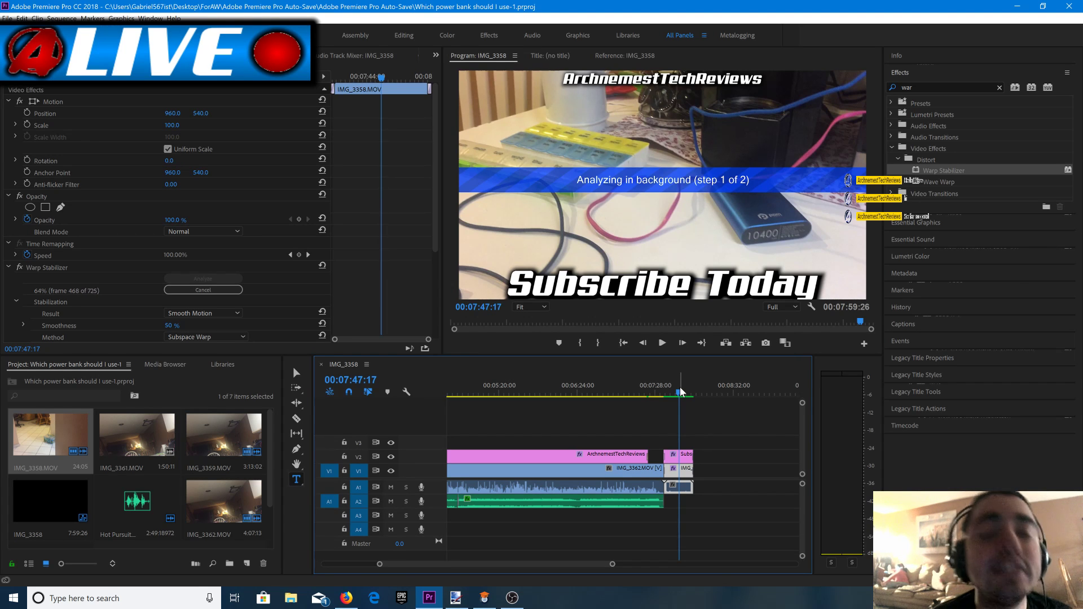
Render the sequence previews from the start with the opening IMG_3358 clip selected, and stop playback a few seconds in.
left_click(622, 343)
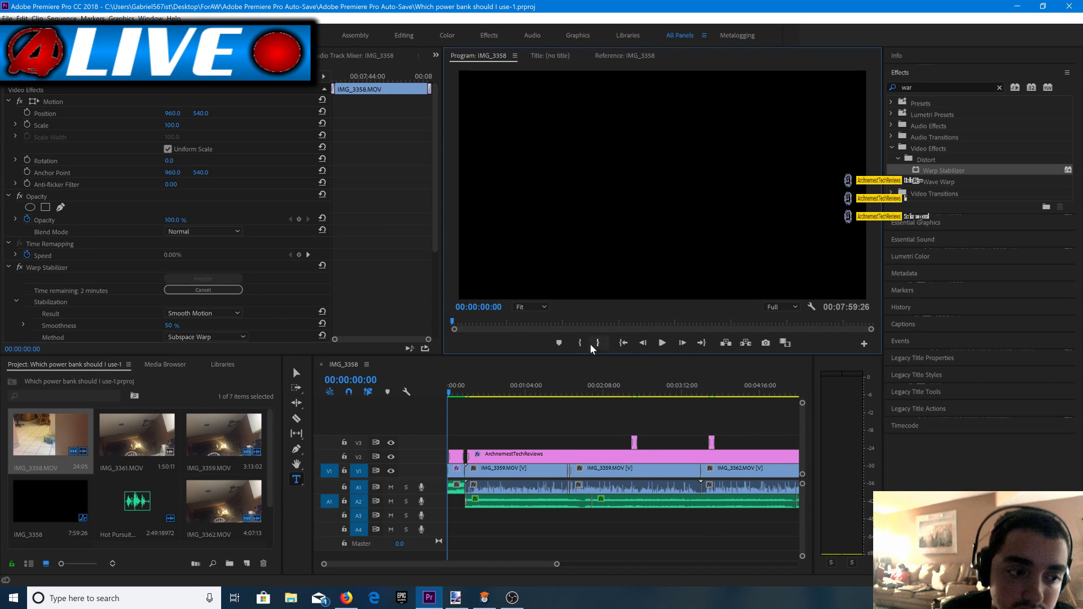
left_click(458, 473)
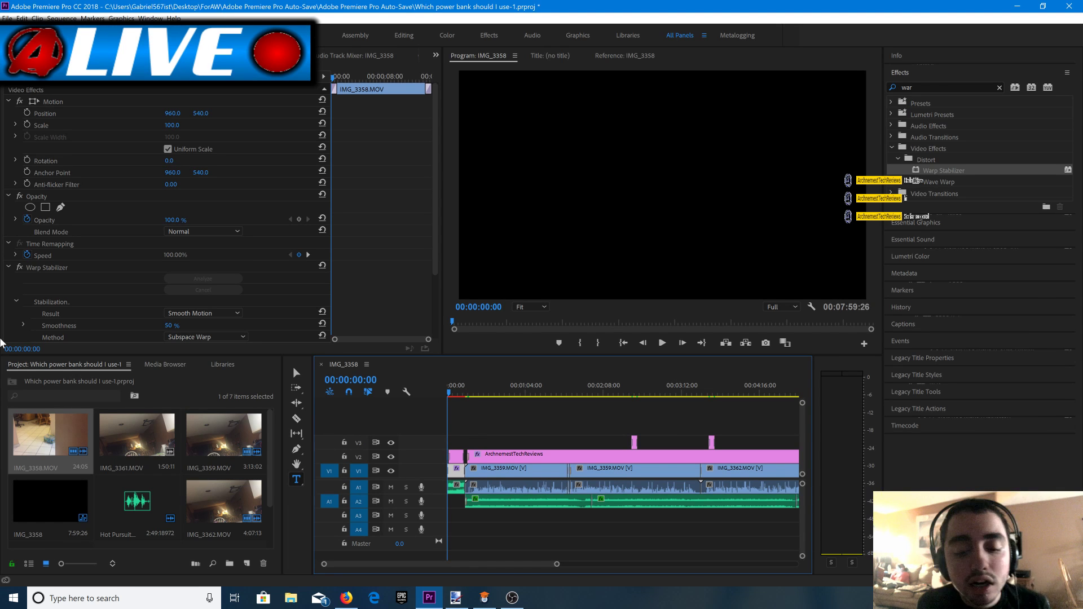
key("Return")
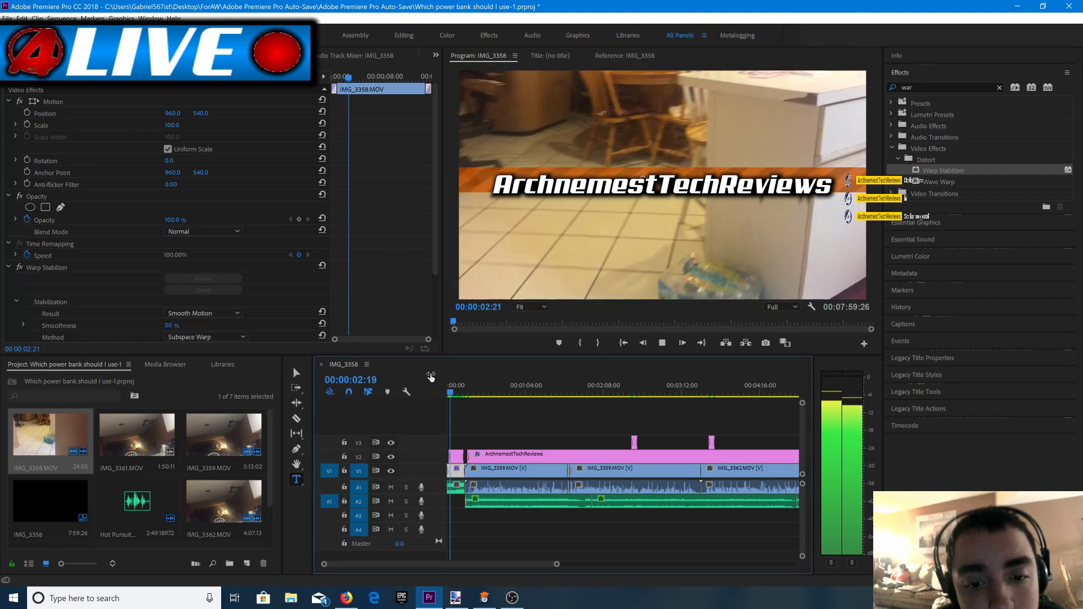
key("space")
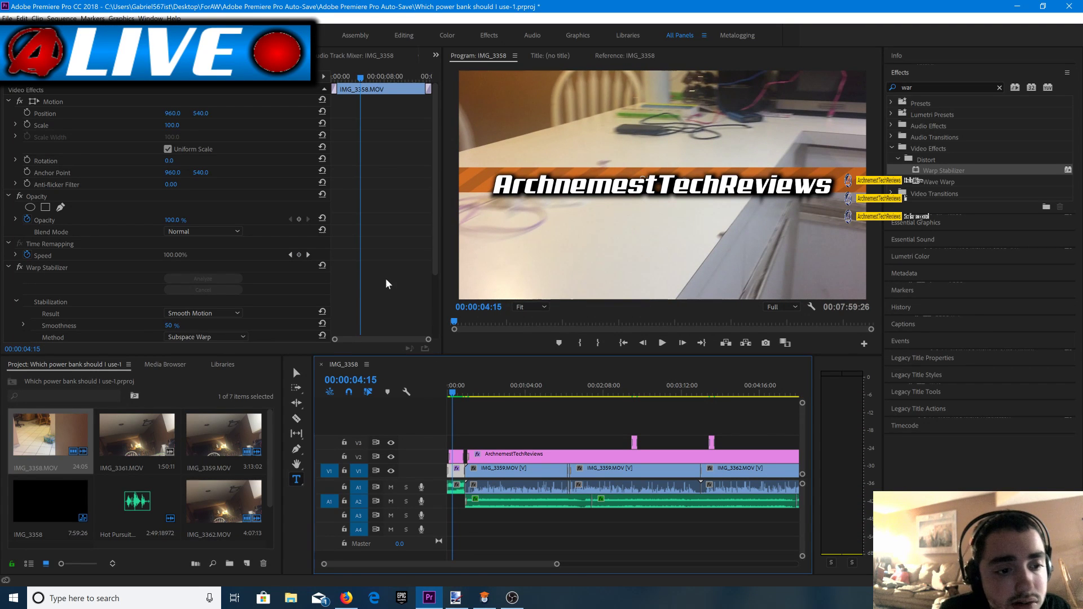
Review the opening clip's Warp Stabilizer settings and check the stabilizer analysis progress on the closing clip.
scroll(381, 279, "down", 1)
scroll(381, 280, "down", 3)
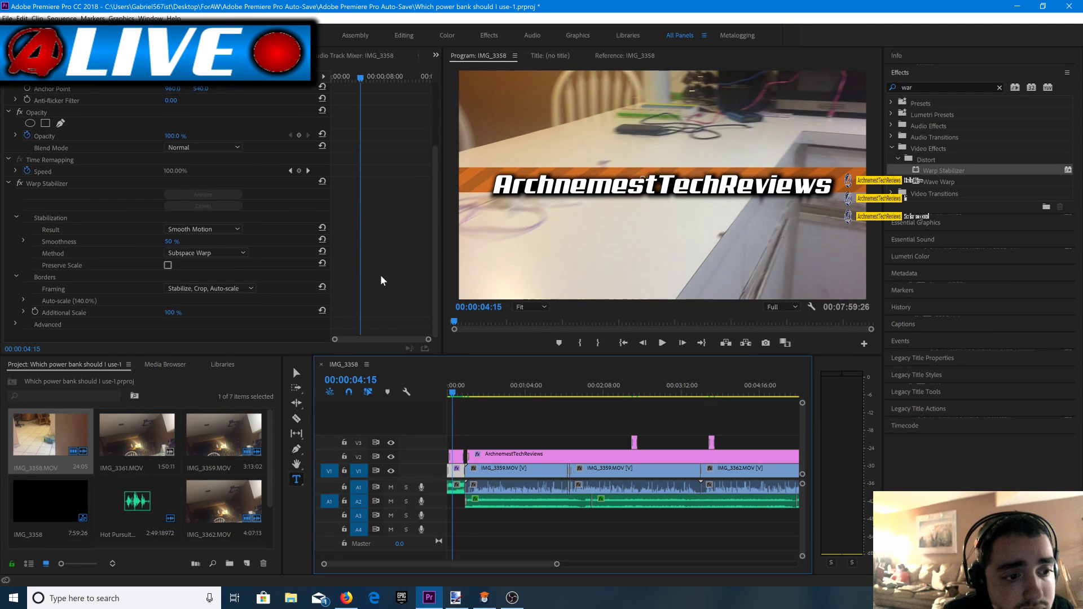
scroll(381, 280, "up", 1)
scroll(380, 277, "up", 1)
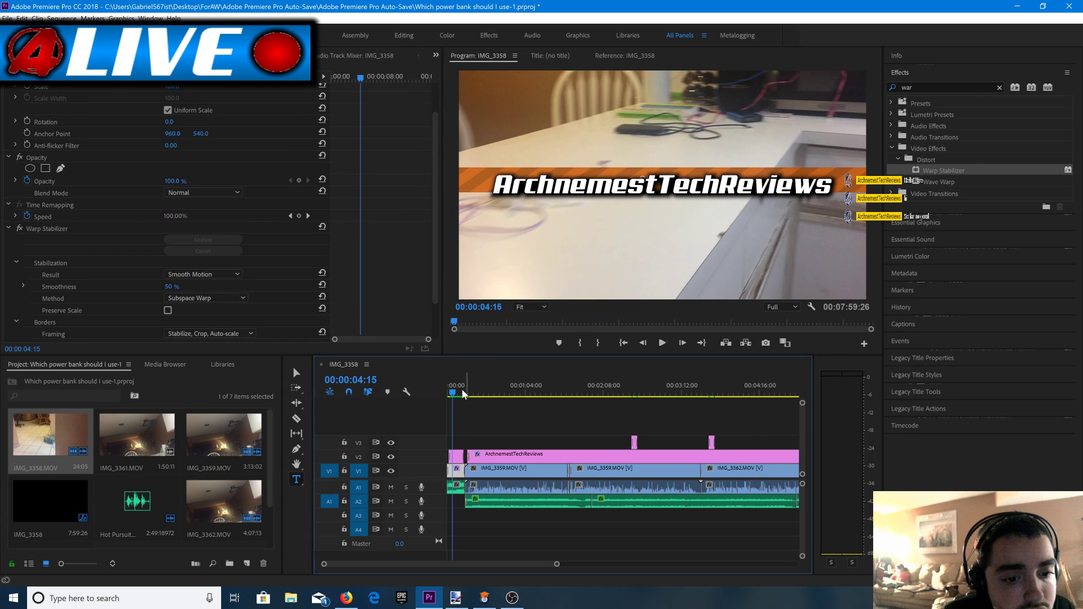
left_click_drag(452, 395, 734, 410)
left_click_drag(625, 393, 609, 395)
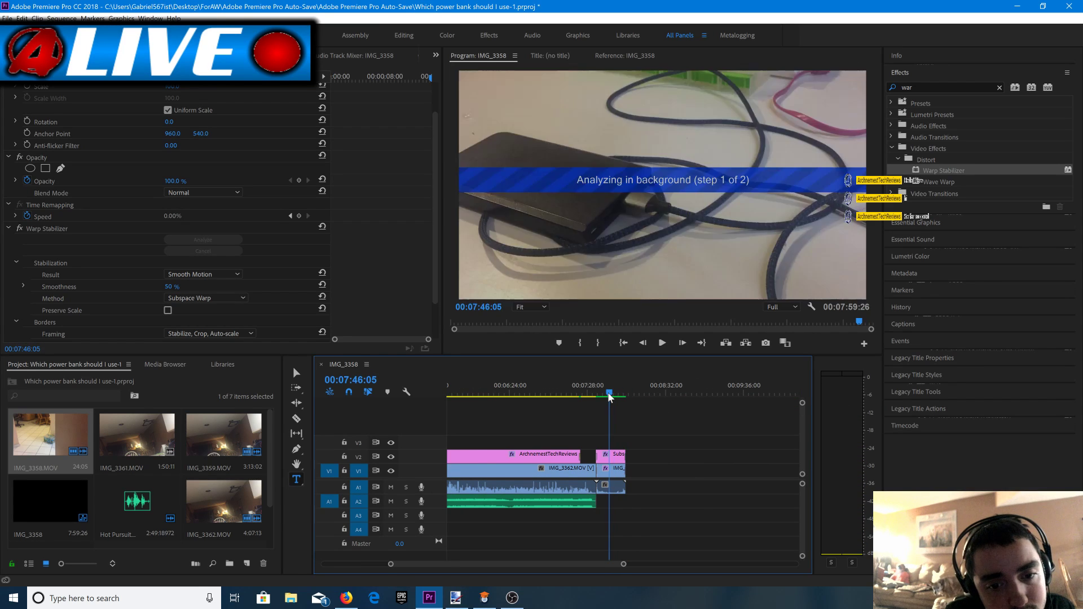
scroll(296, 293, "down", 2)
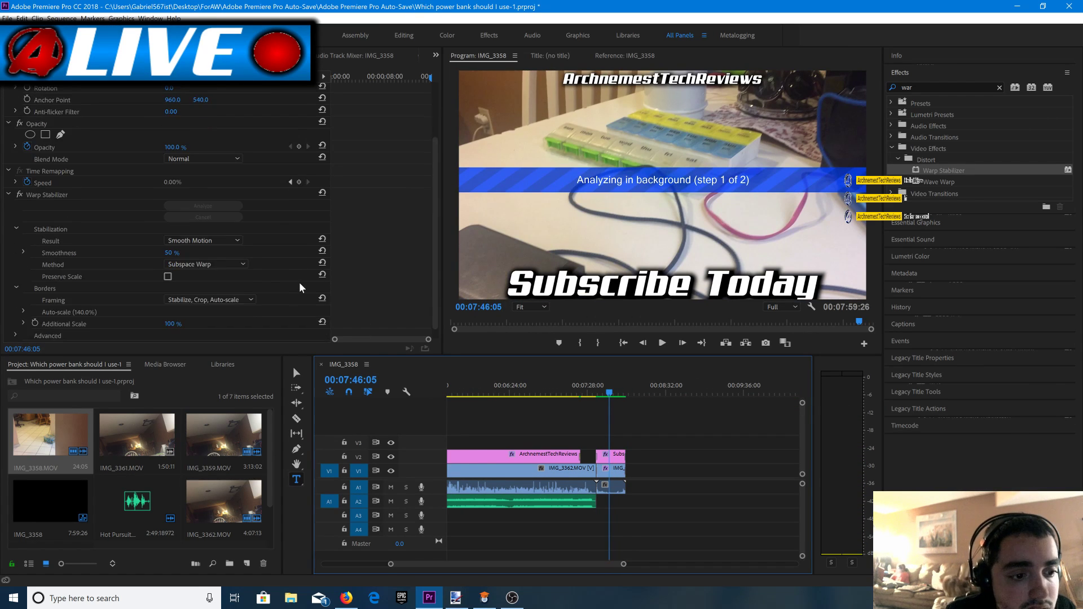
left_click(620, 473)
left_click(614, 471)
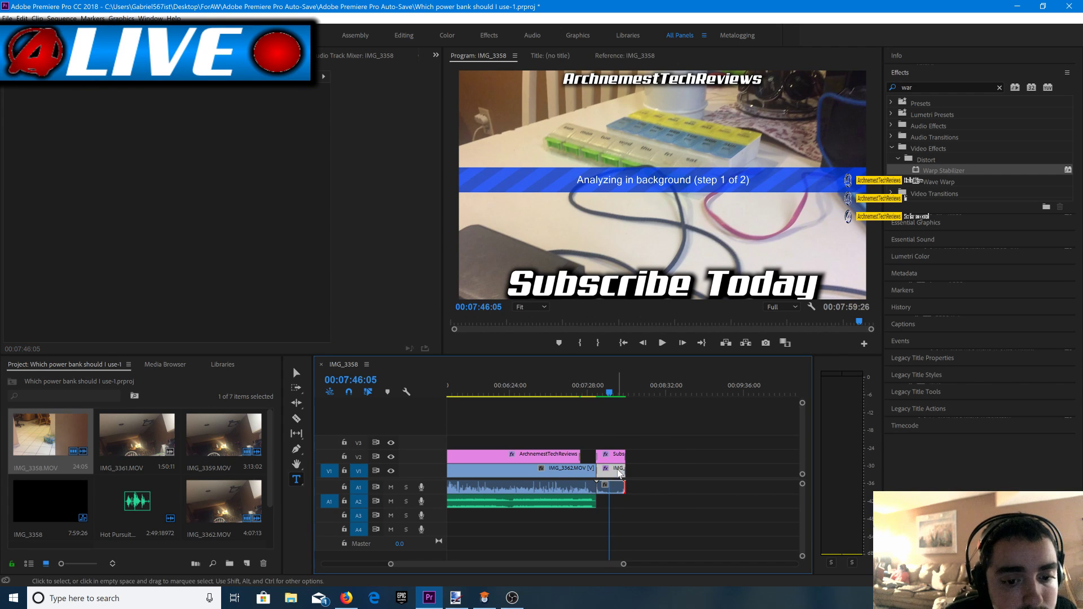
scroll(355, 274, "down", 2)
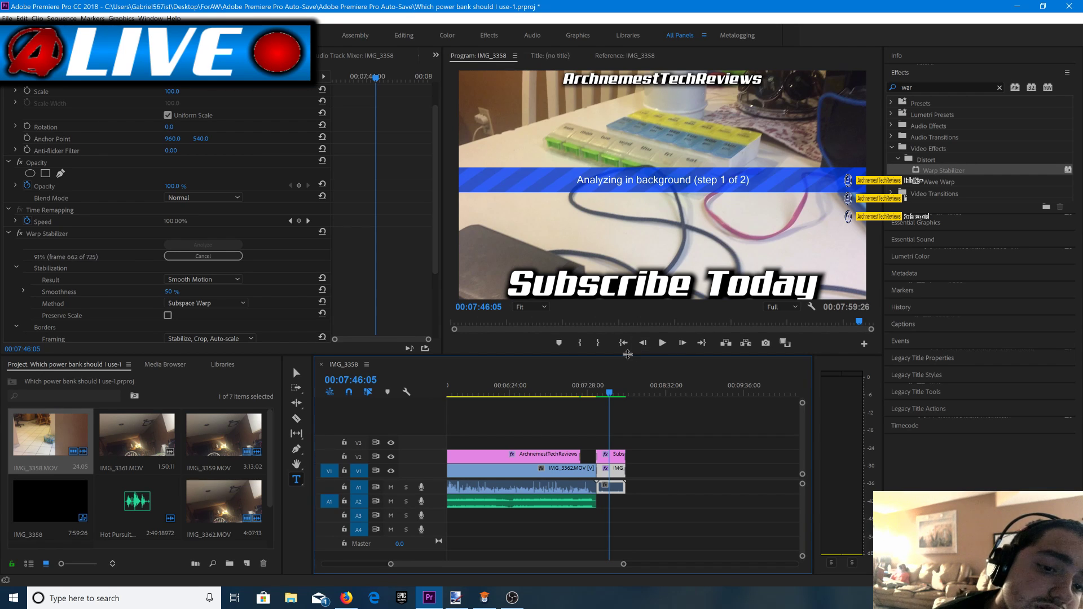
Play the sequence from the start to review the stabilized opening clip.
left_click(623, 343)
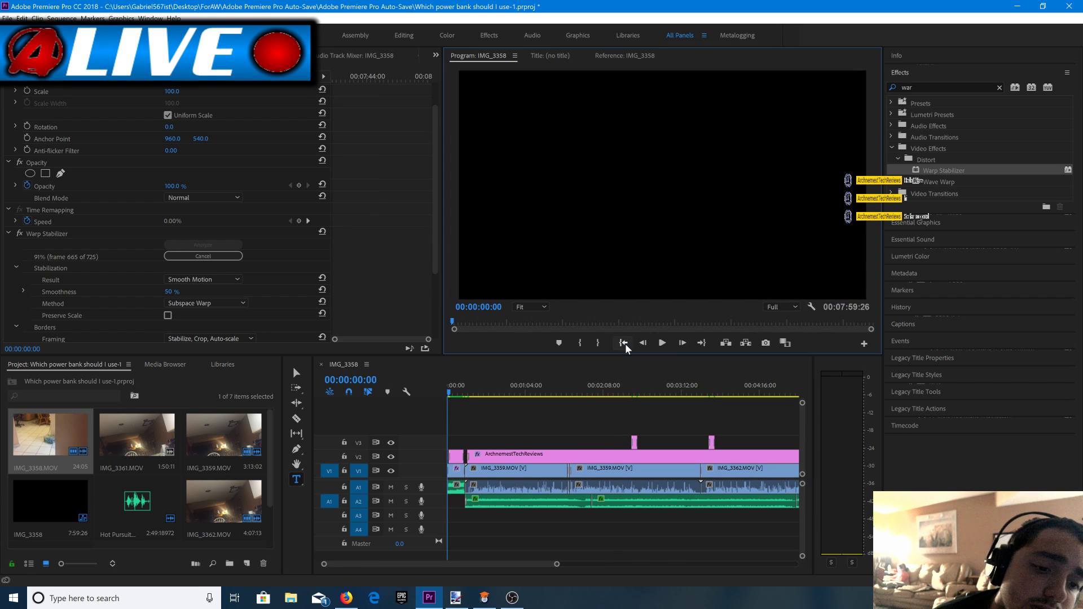
left_click(658, 344)
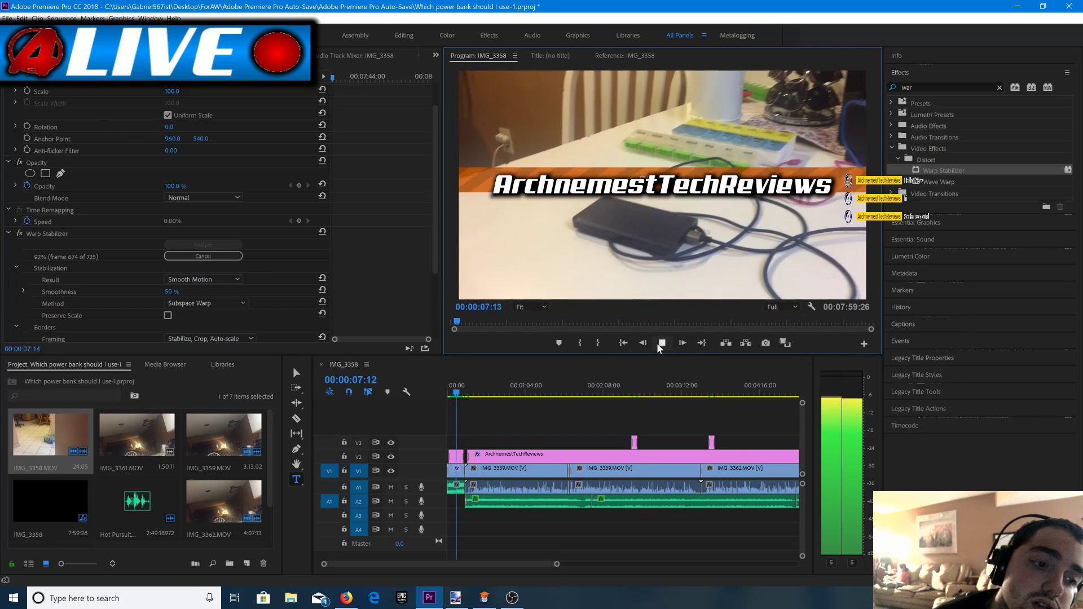
left_click(662, 343)
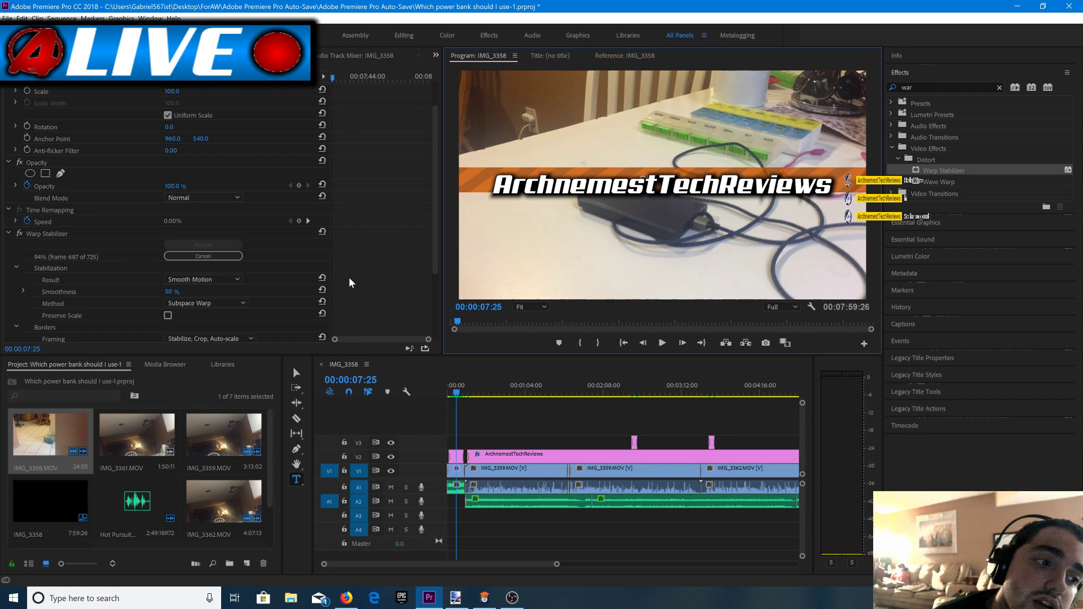
Set the opening clip's Warp Stabilizer framing to Stabilize Only and play the clip to check it.
left_click(455, 468)
scroll(333, 268, "down", 3)
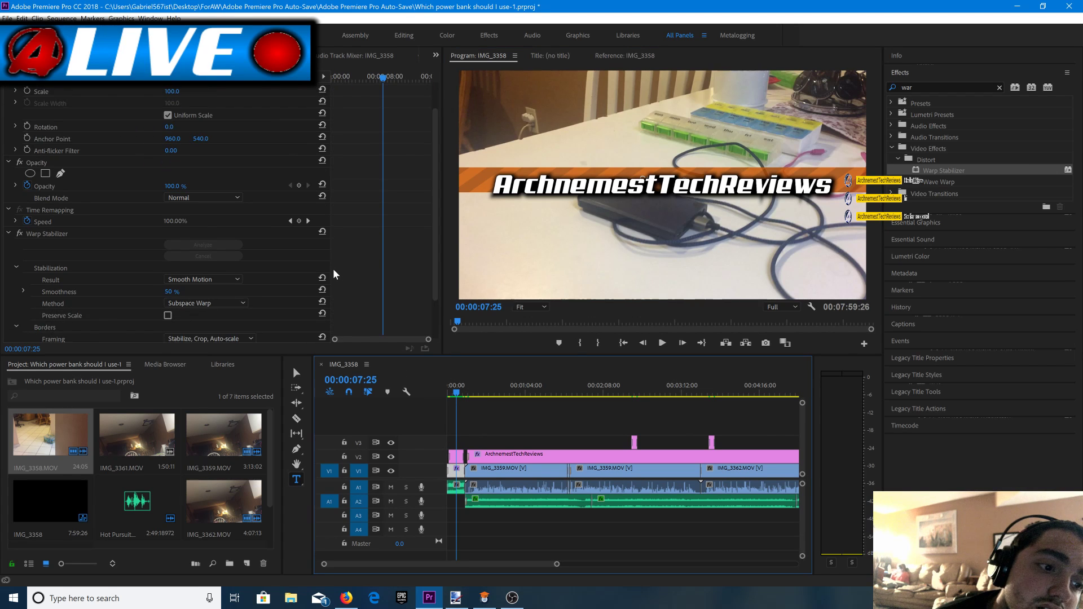
left_click(236, 287)
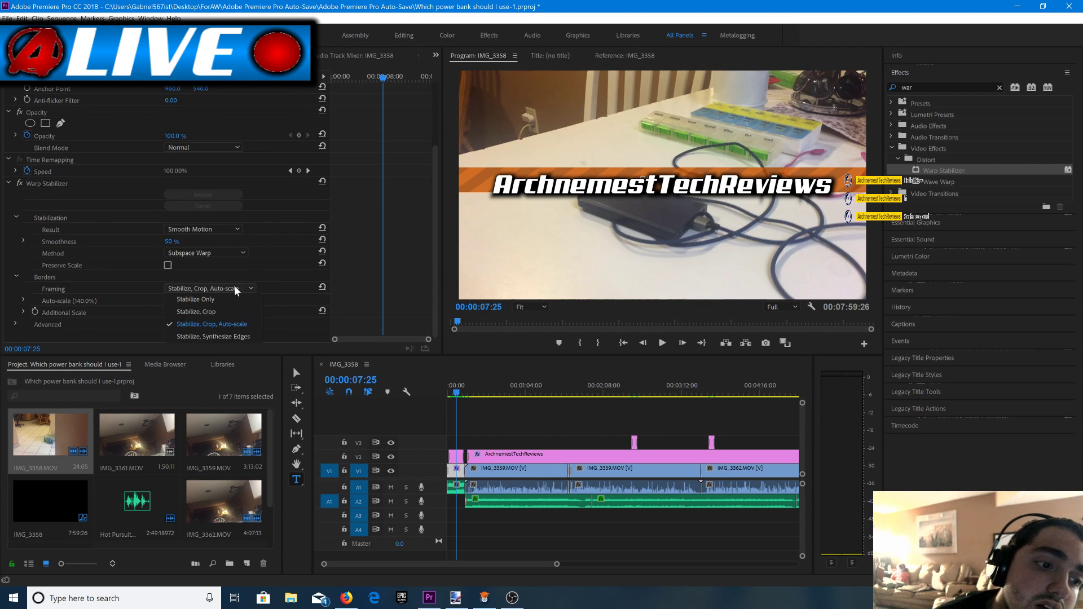
left_click(233, 296)
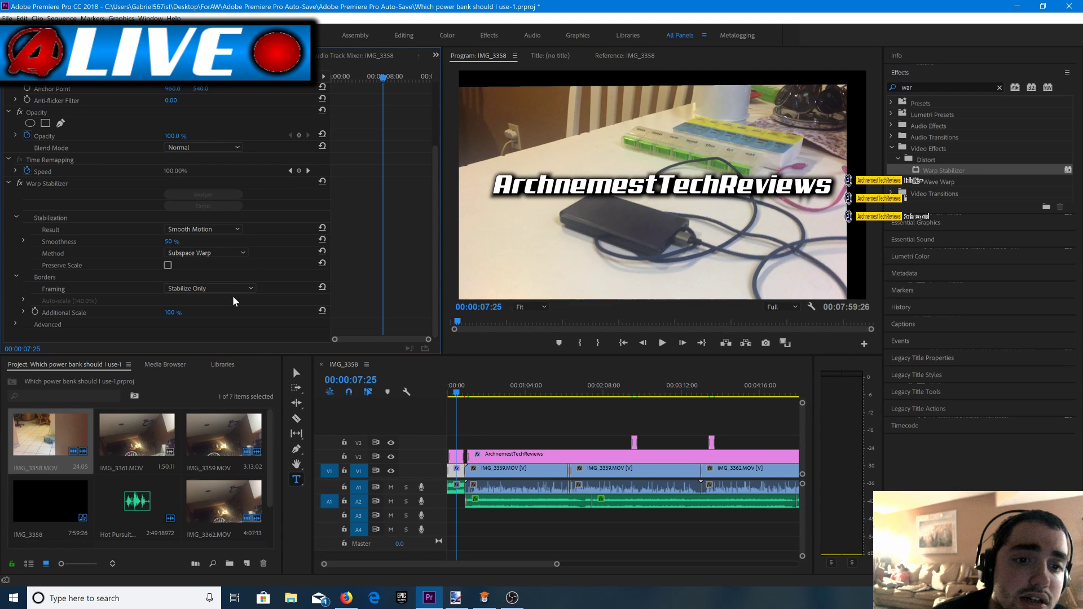
left_click(662, 343)
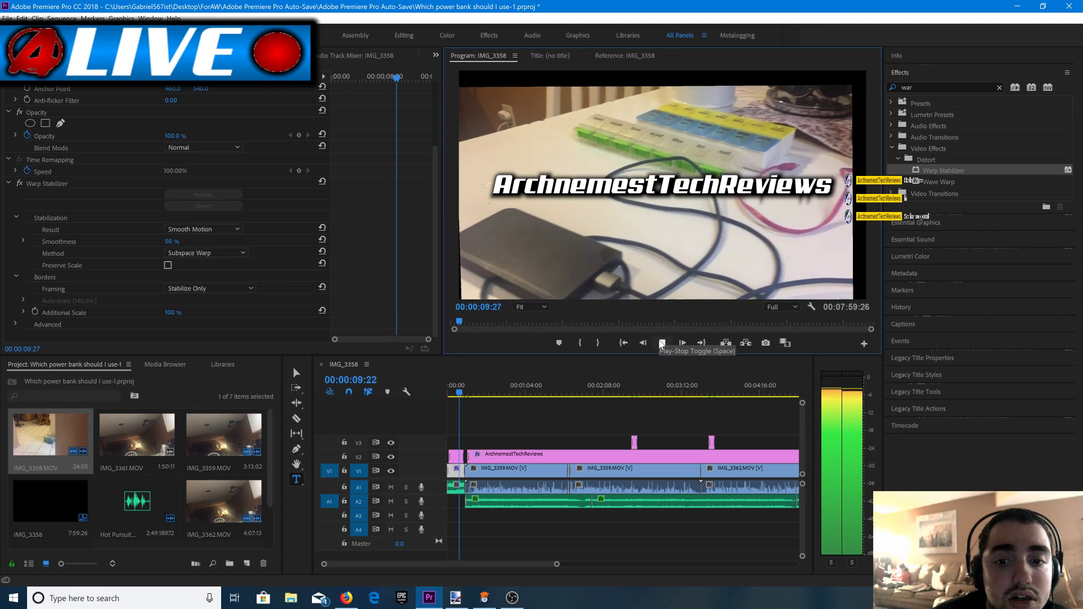
left_click(662, 344)
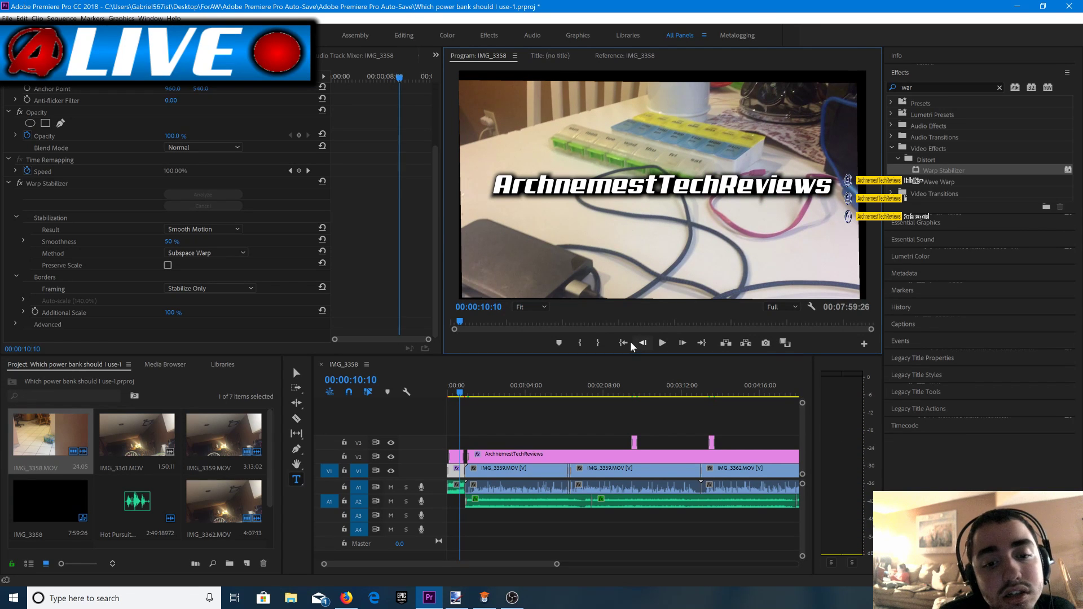
Return to the sequence start and set the opening clip's stabilization method to Position, Scale, Rotation.
left_click(625, 342)
left_click(231, 252)
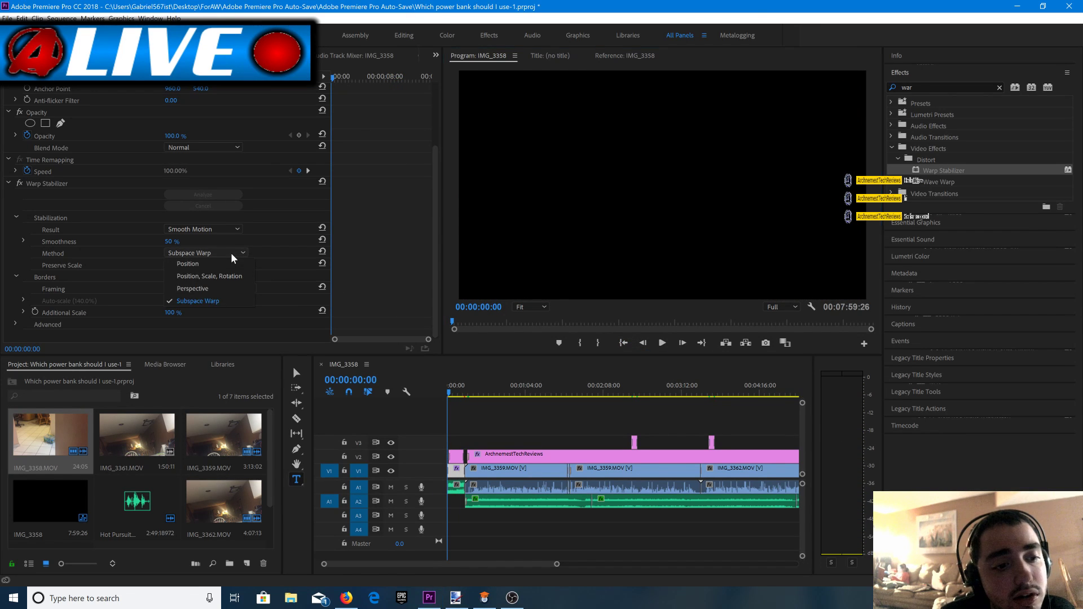
left_click(219, 274)
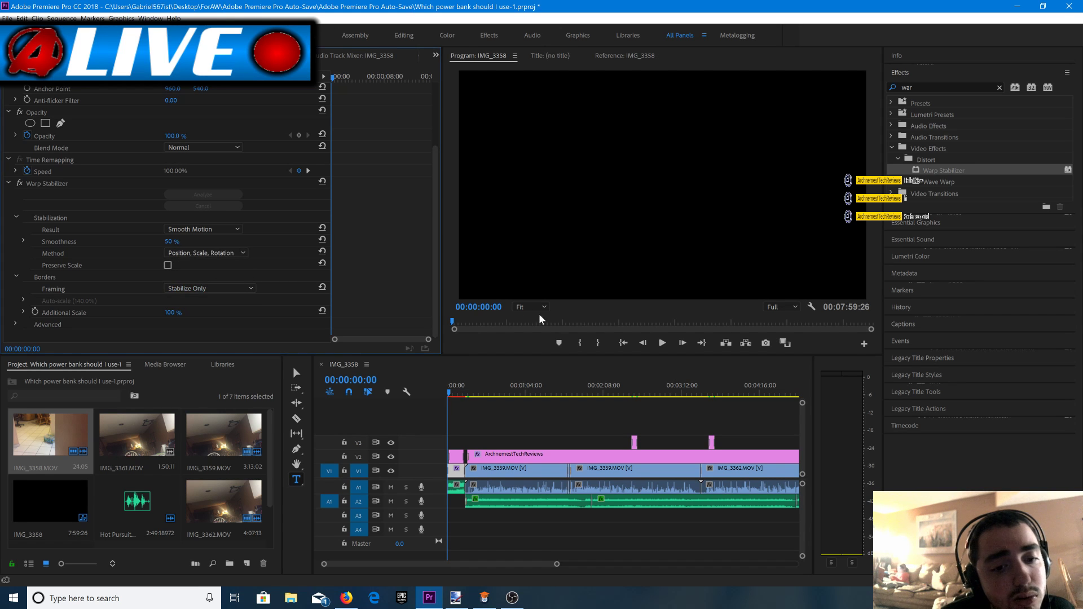
Render the video previews from the sequence start and stop playback during the opening title.
left_click(624, 342)
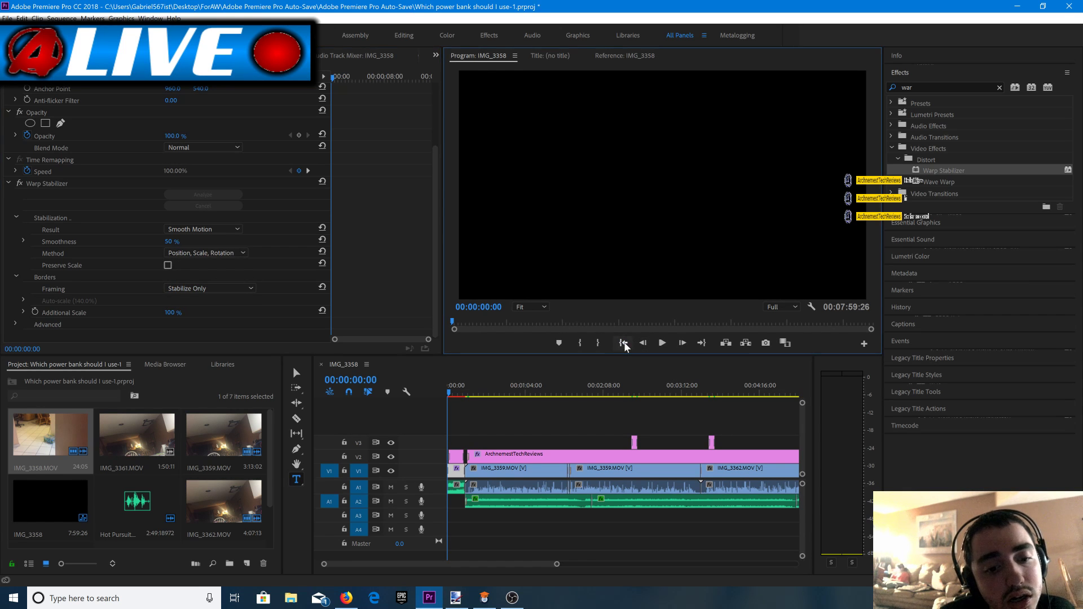
key("Return")
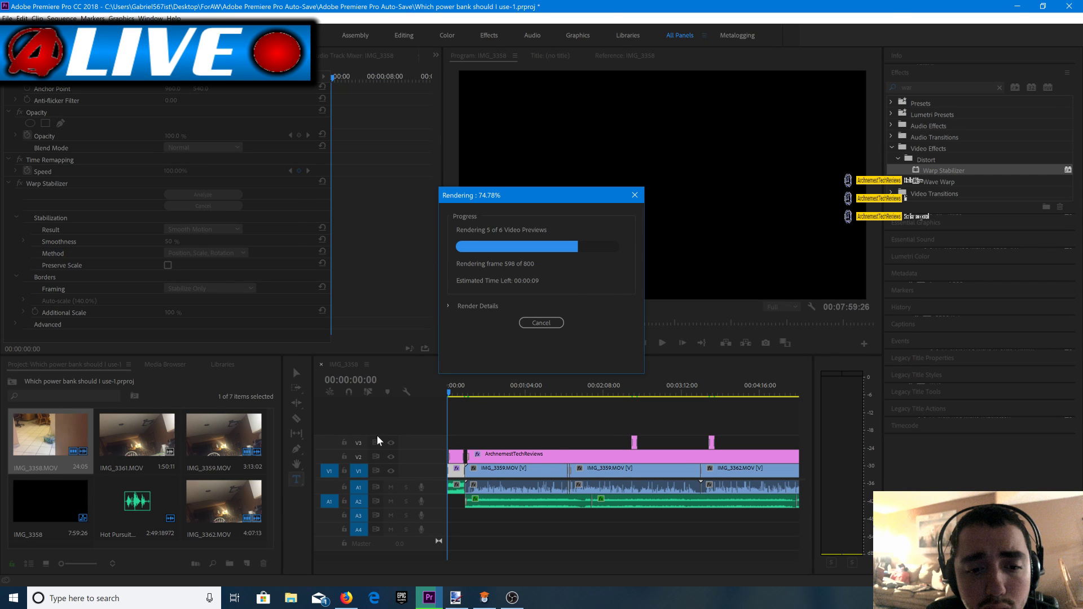
key("alt+Tab")
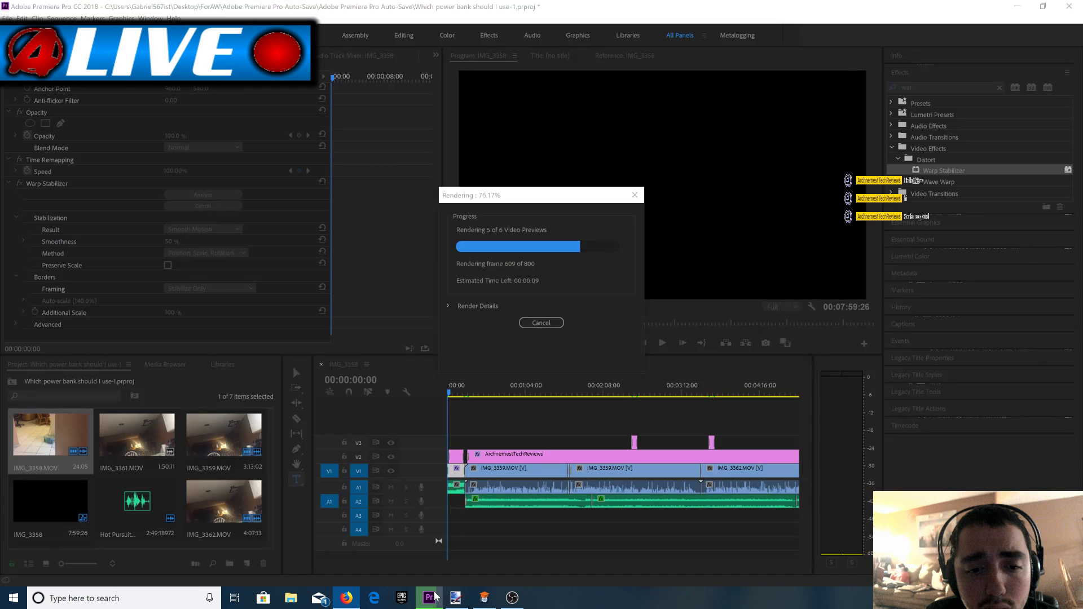
left_click(433, 597)
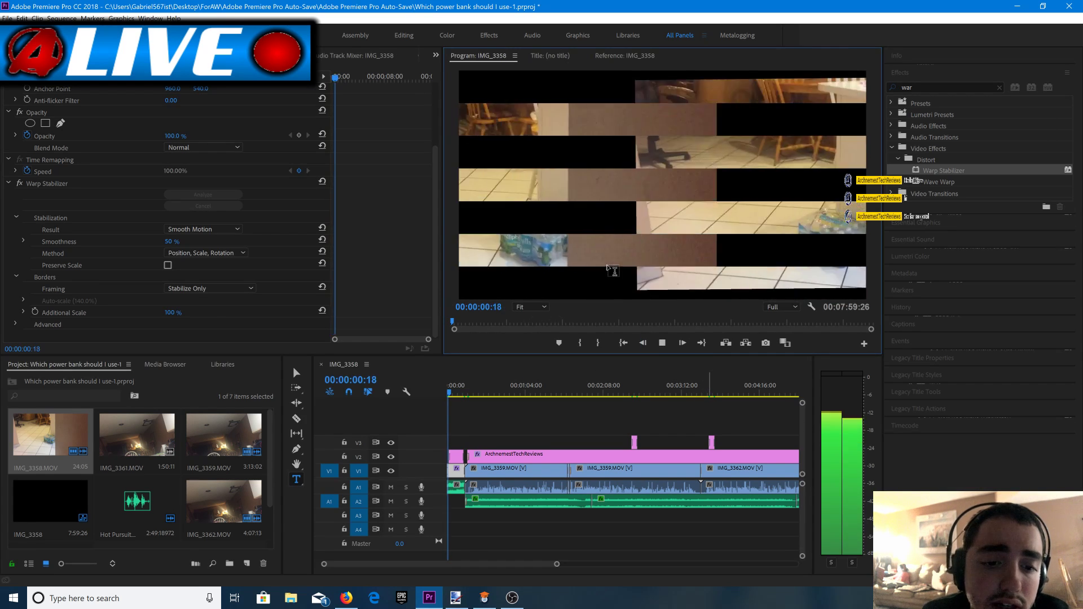
key("space")
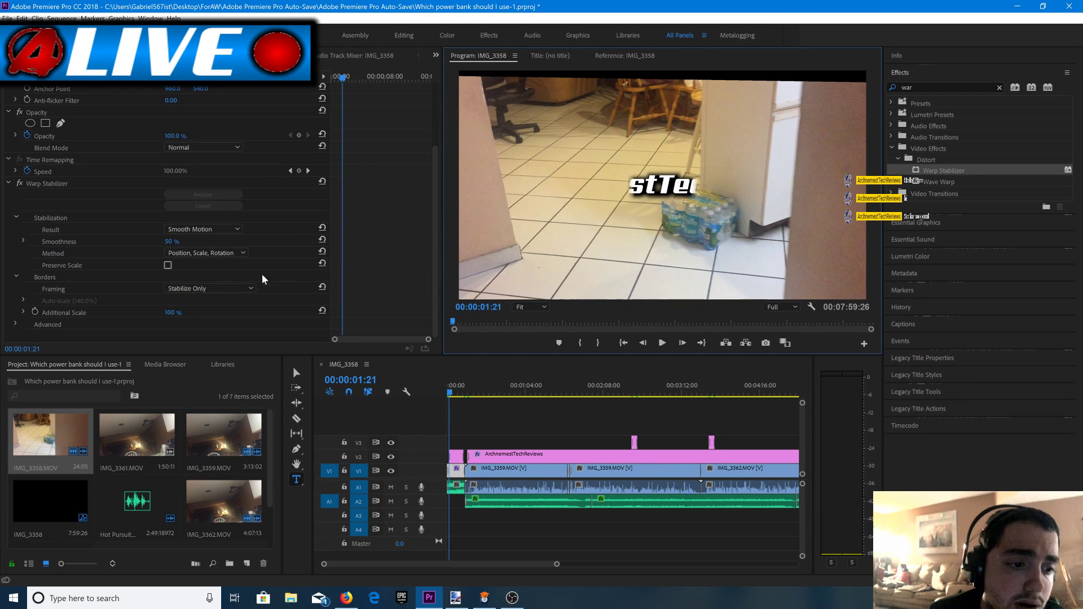
Play the opening clip from the title to check its Stabilize Only framing and stop after a few seconds.
left_click(240, 254)
left_click(238, 251)
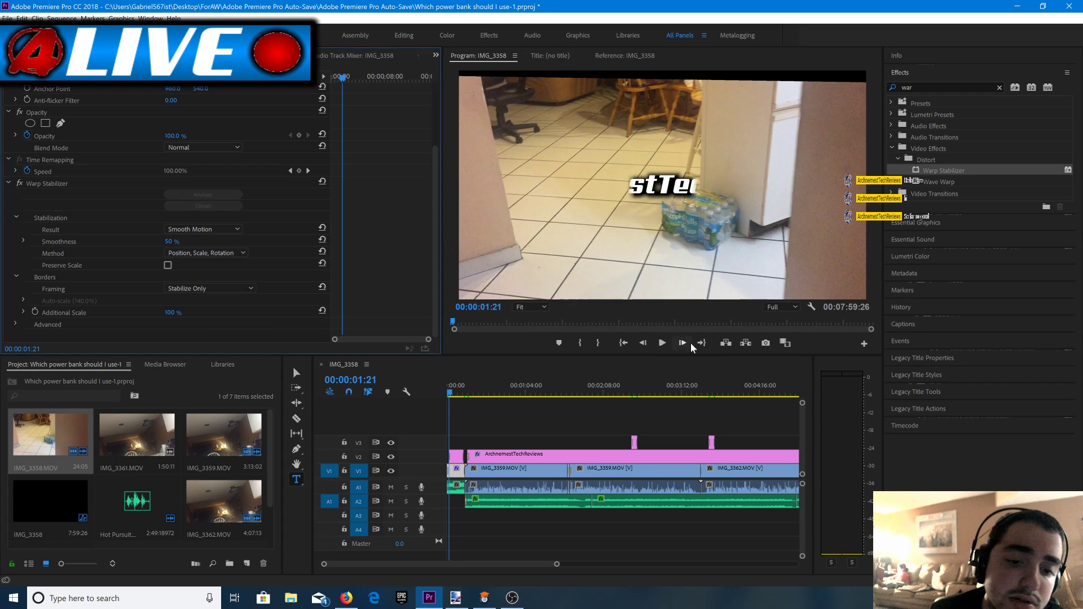
left_click(662, 342)
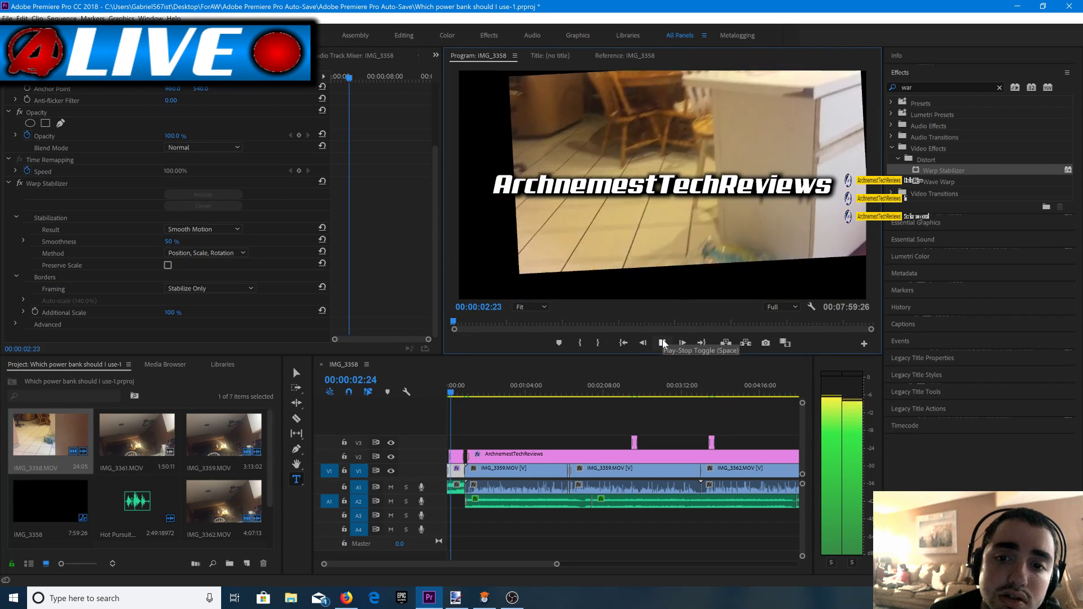
left_click(663, 344)
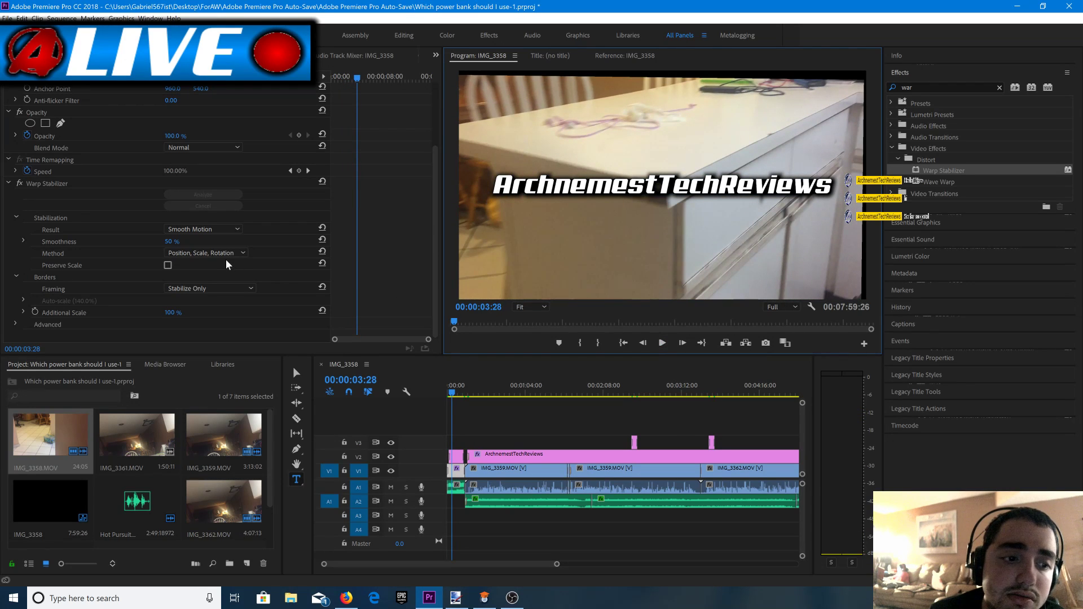
Set the opening clip's Warp Stabilizer framing to Stabilize, Synthesize Edges and start rendering the video previews.
left_click(210, 293)
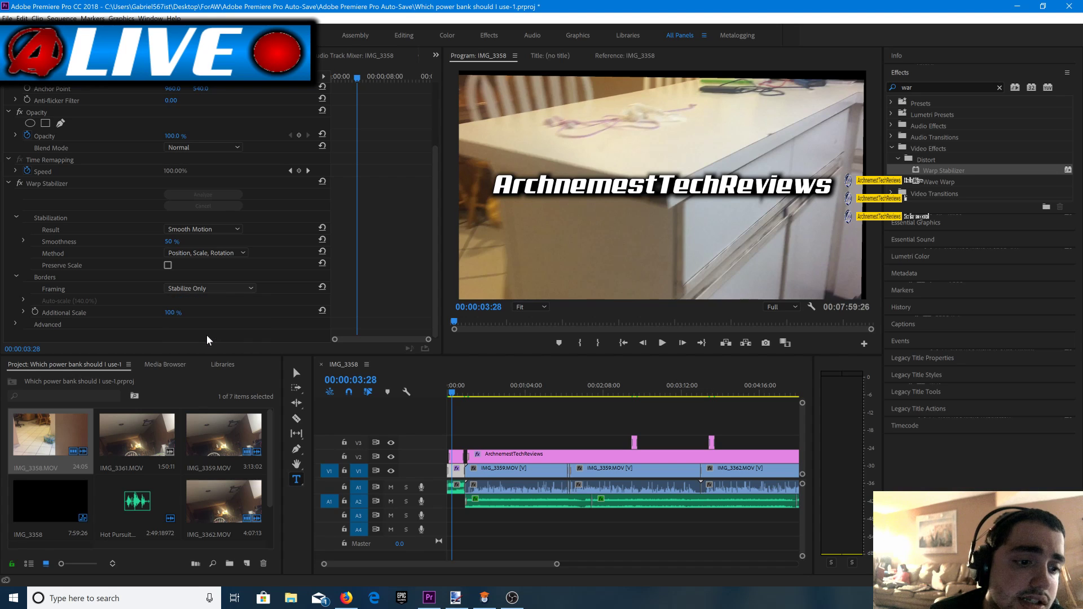
left_click(206, 336)
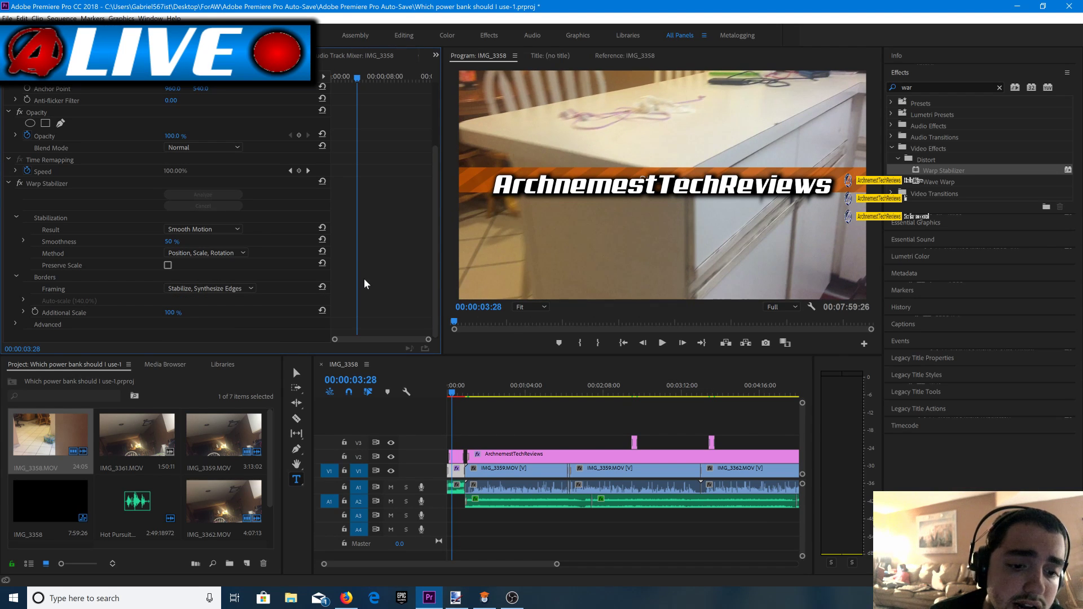
key("Return")
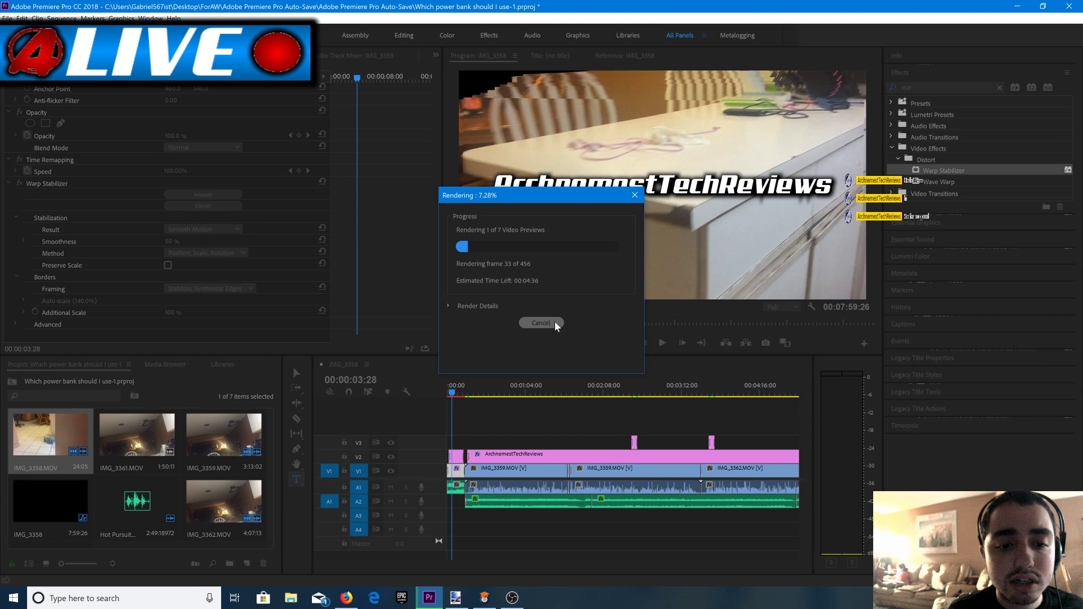
left_click(510, 603)
left_click(510, 604)
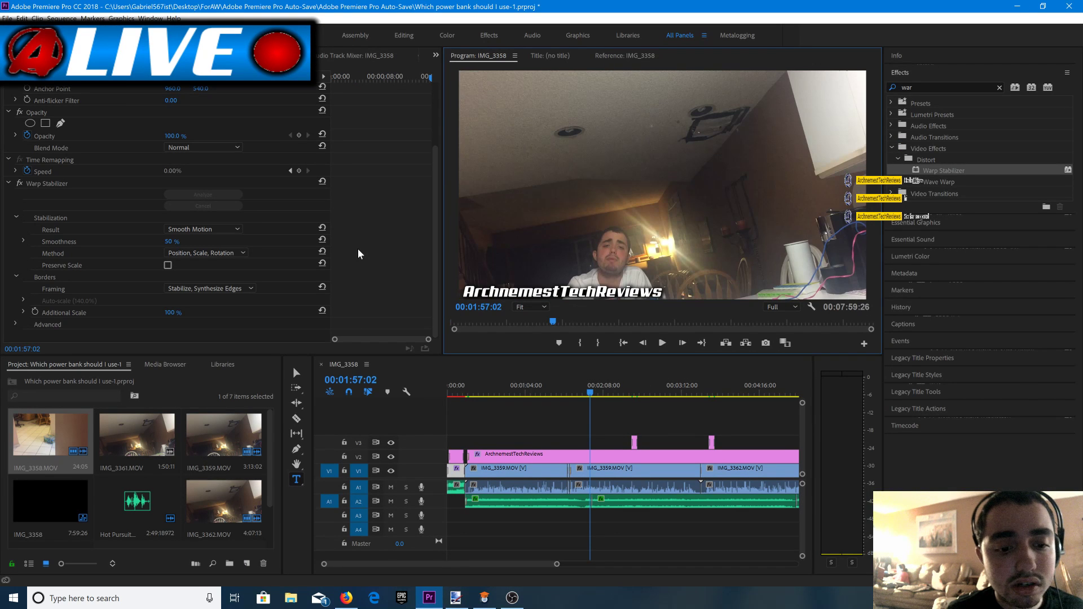
From the sequence start, set the opening clip's Warp Stabilizer framing to Stabilize, Crop, Auto-scale, play it and render the previews.
left_click_drag(591, 394, 442, 396)
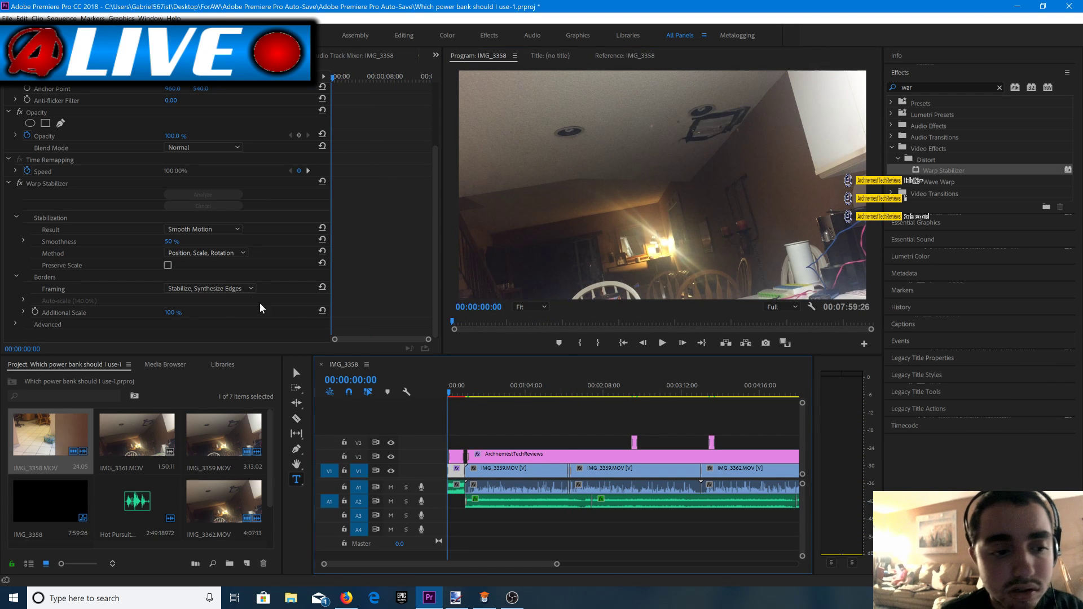
left_click(235, 288)
left_click(212, 320)
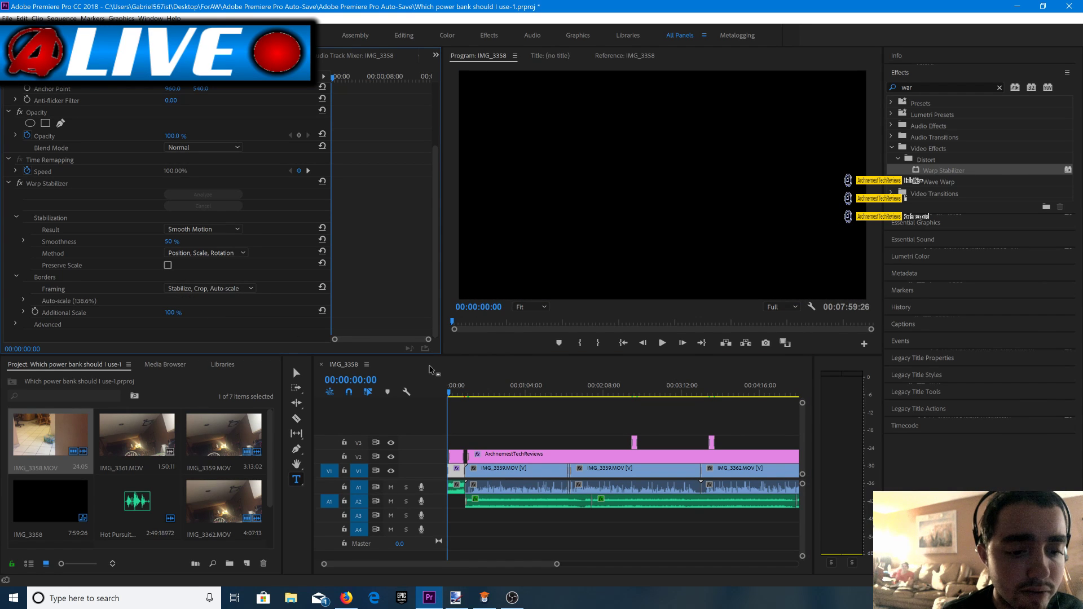
key("space")
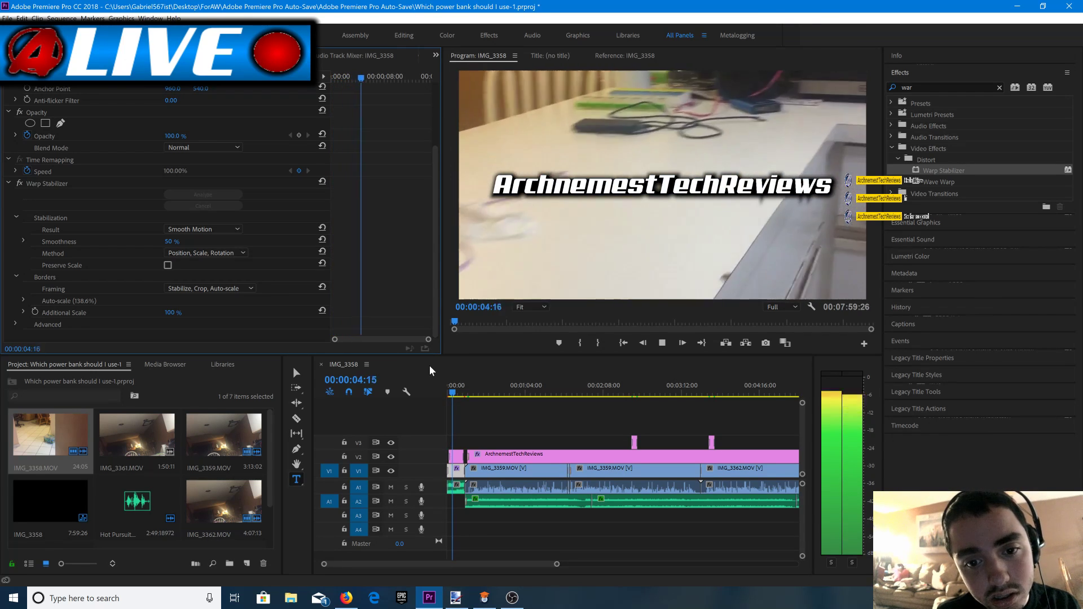
key("Return")
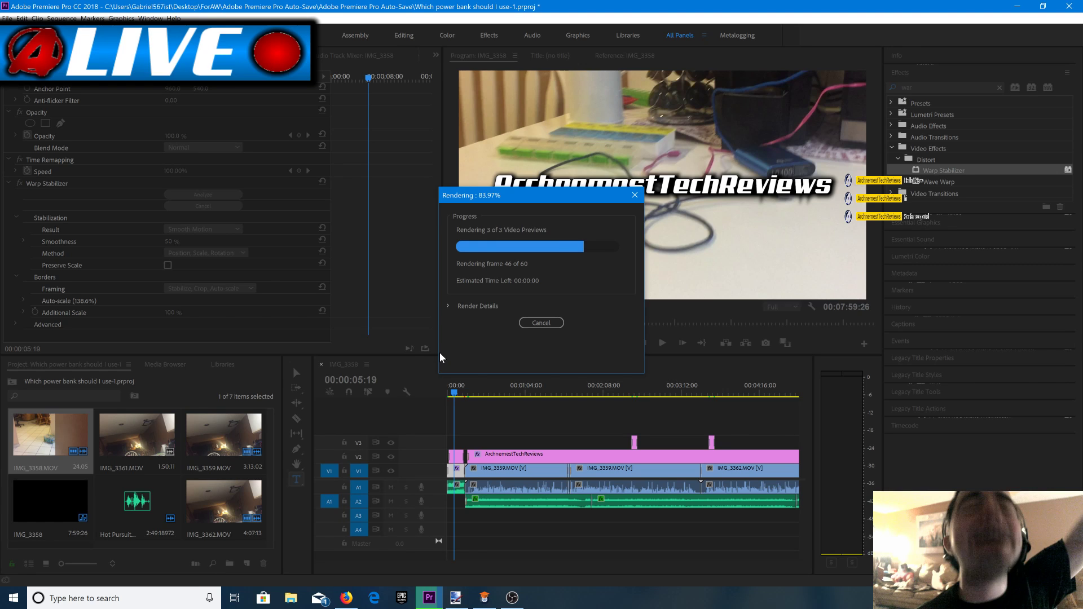
Select the closing clip under the Subscribe Today title and set its Warp Stabilizer framing to Stabilize, Crop and method to Position.
left_click(701, 343)
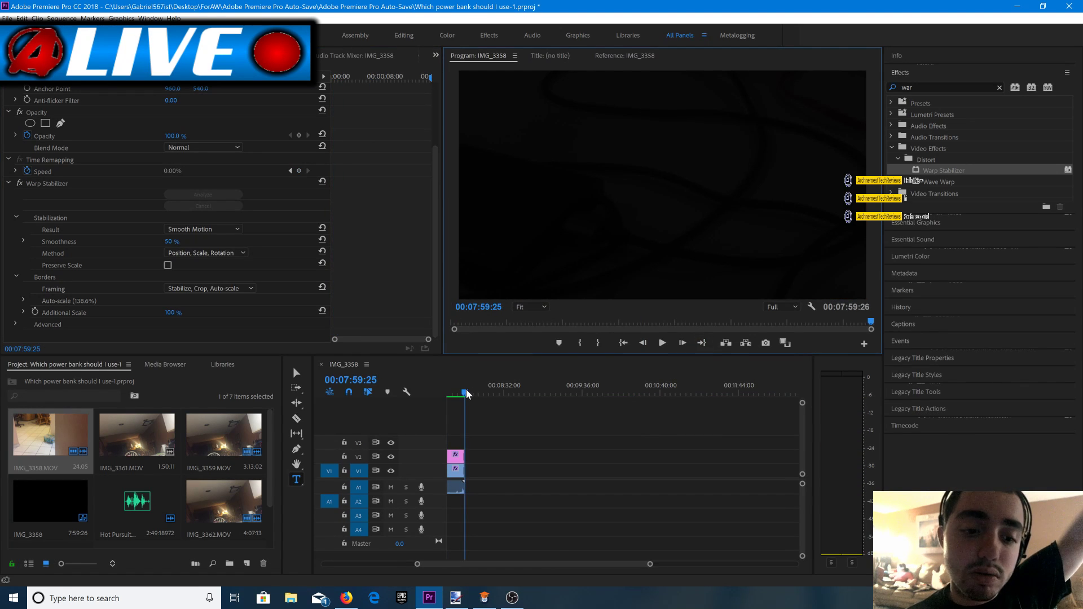
left_click_drag(444, 391, 542, 404)
left_click(559, 471)
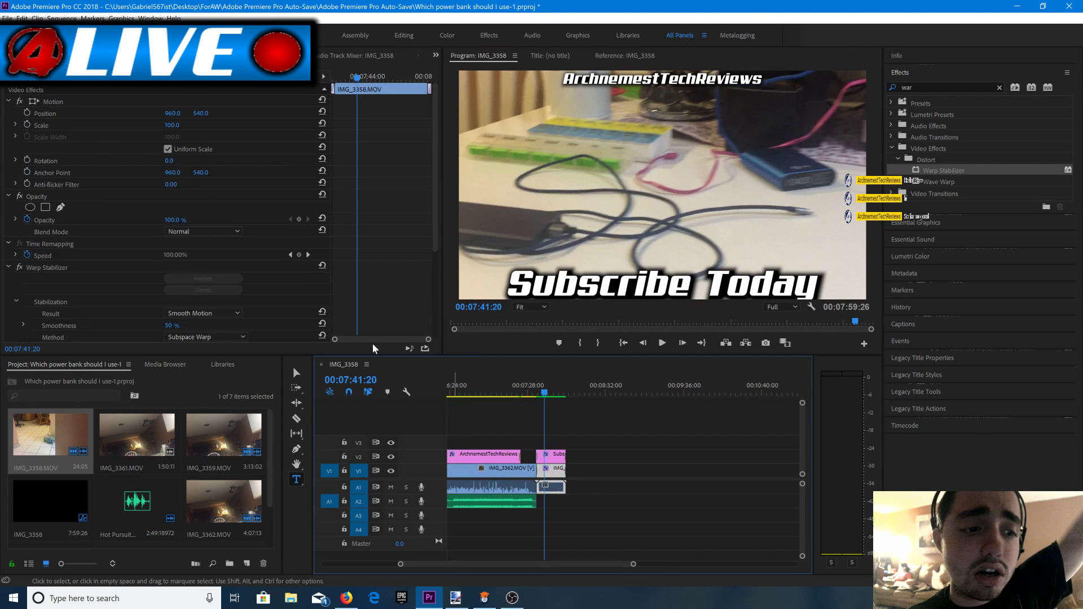
scroll(316, 291, "down", 3)
scroll(316, 291, "down", 4)
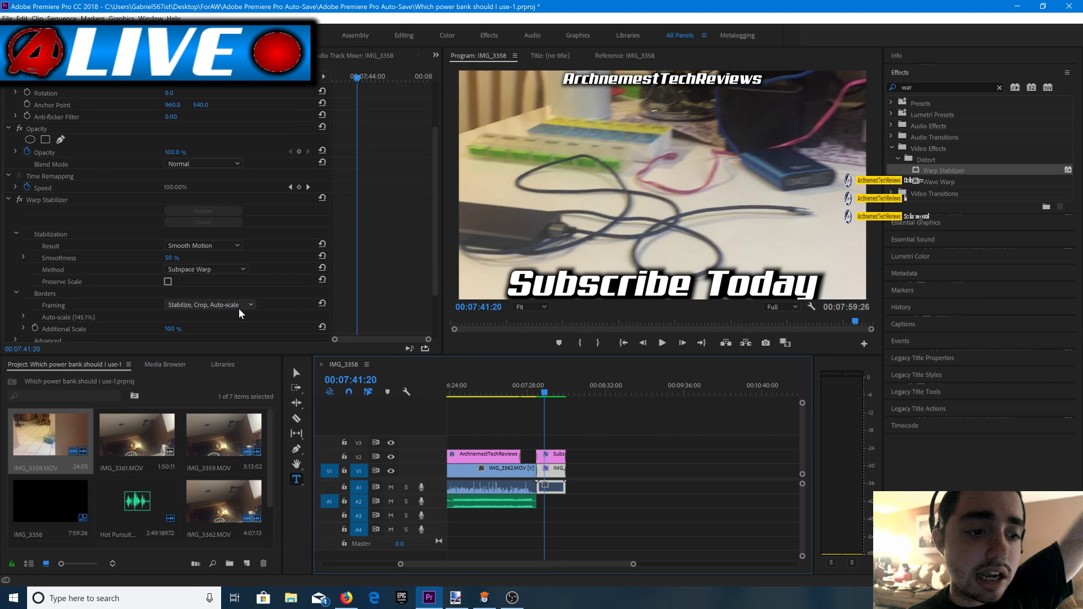
left_click(229, 305)
left_click(218, 326)
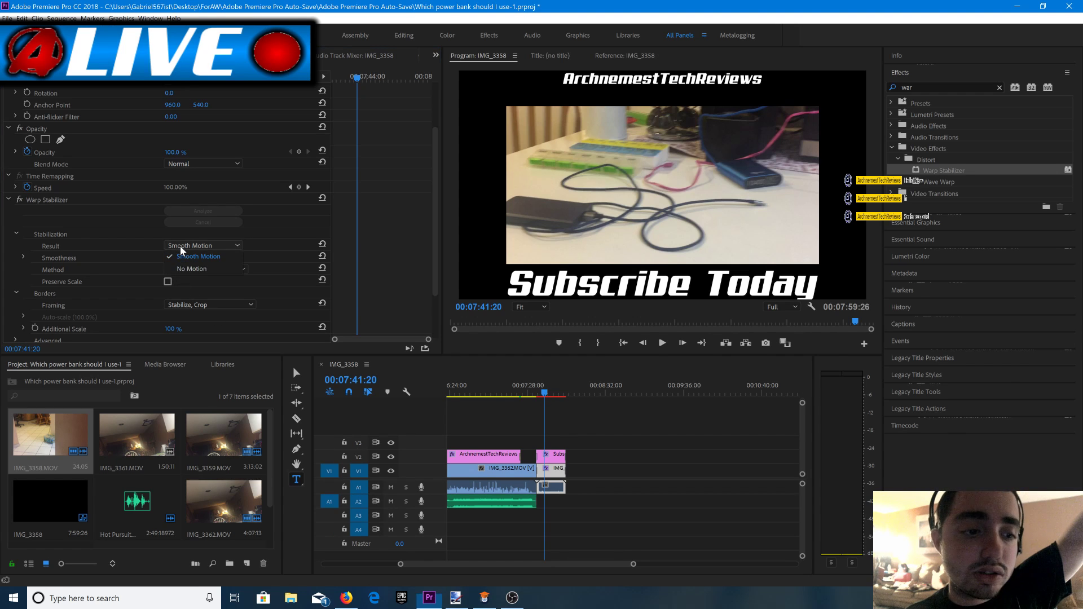
left_click(190, 269)
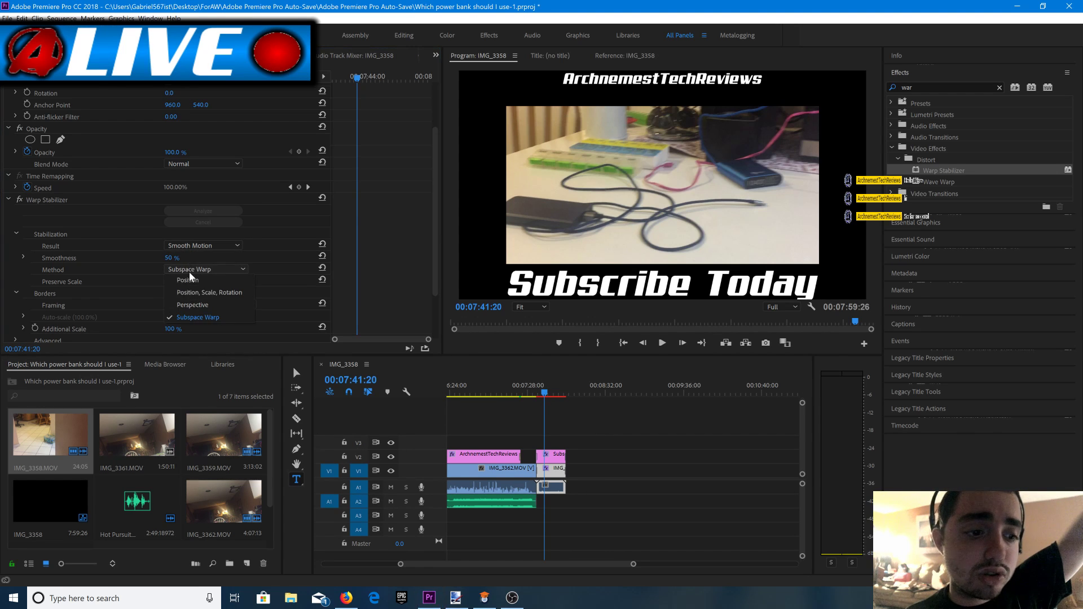
left_click(191, 280)
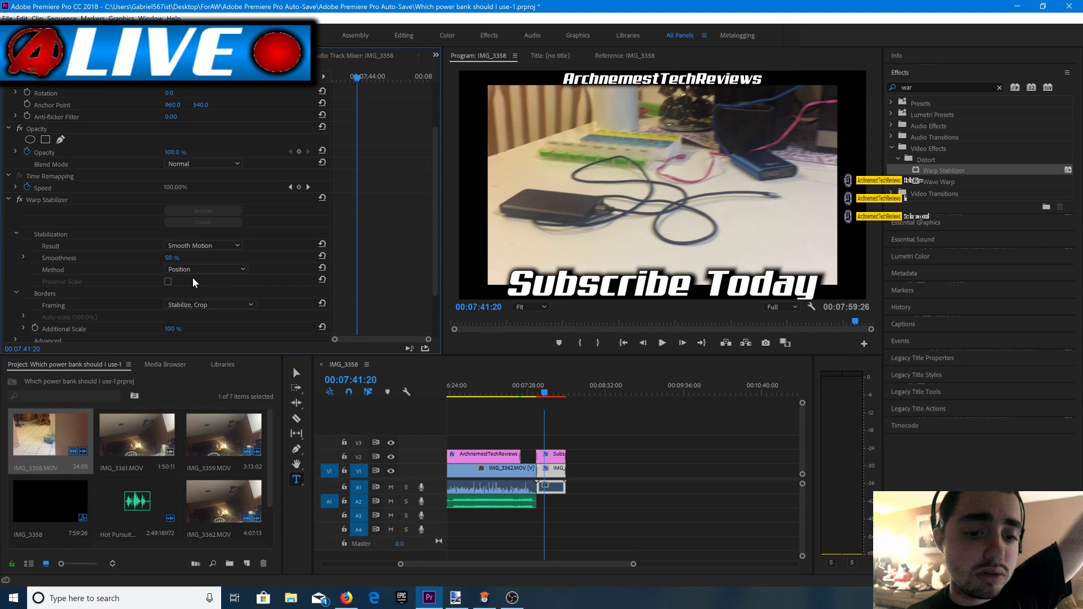
Render the video previews, checking YouTube in Firefox meanwhile, and return to Premiere Pro to stop the playback.
key("Return")
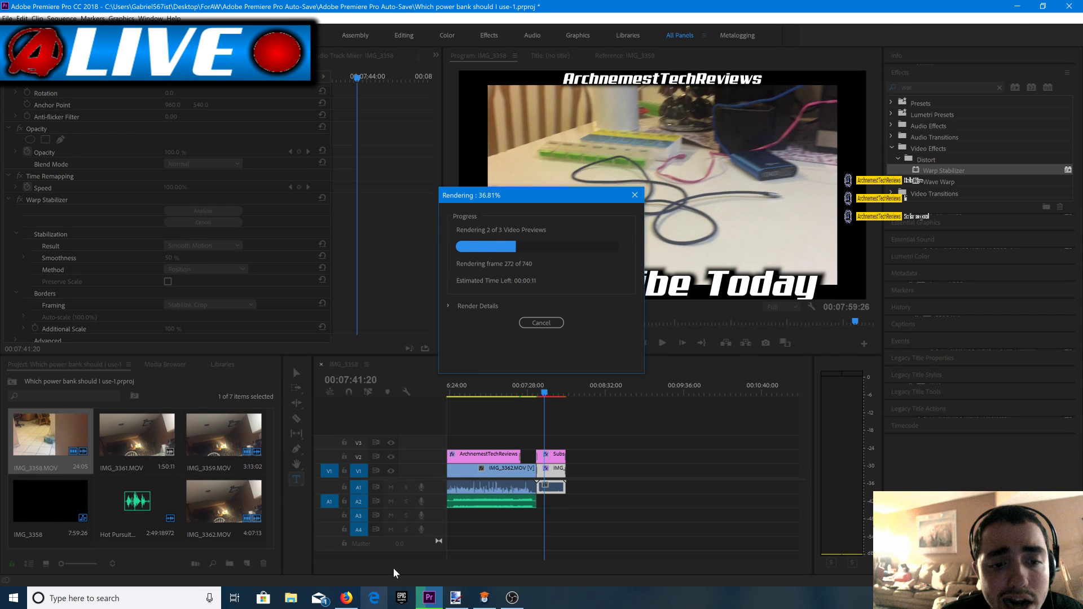
left_click(347, 598)
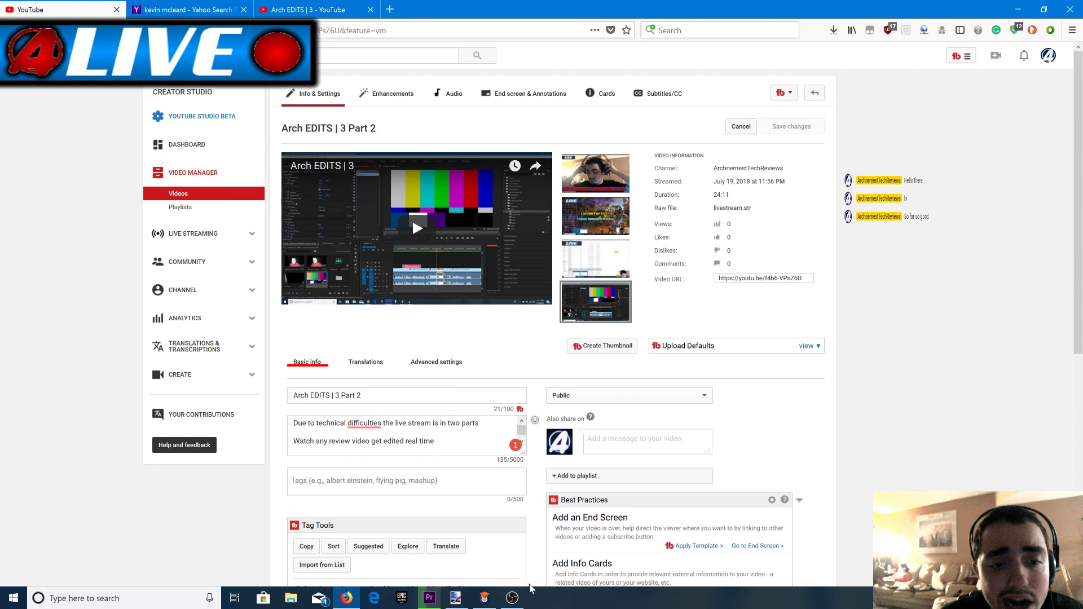
left_click(431, 601)
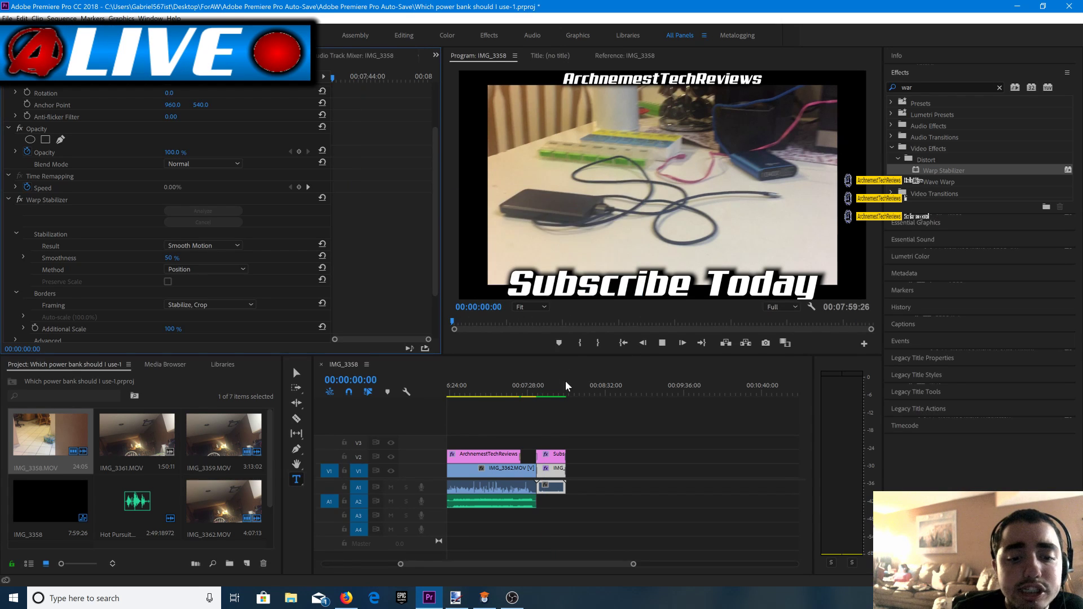
key("space")
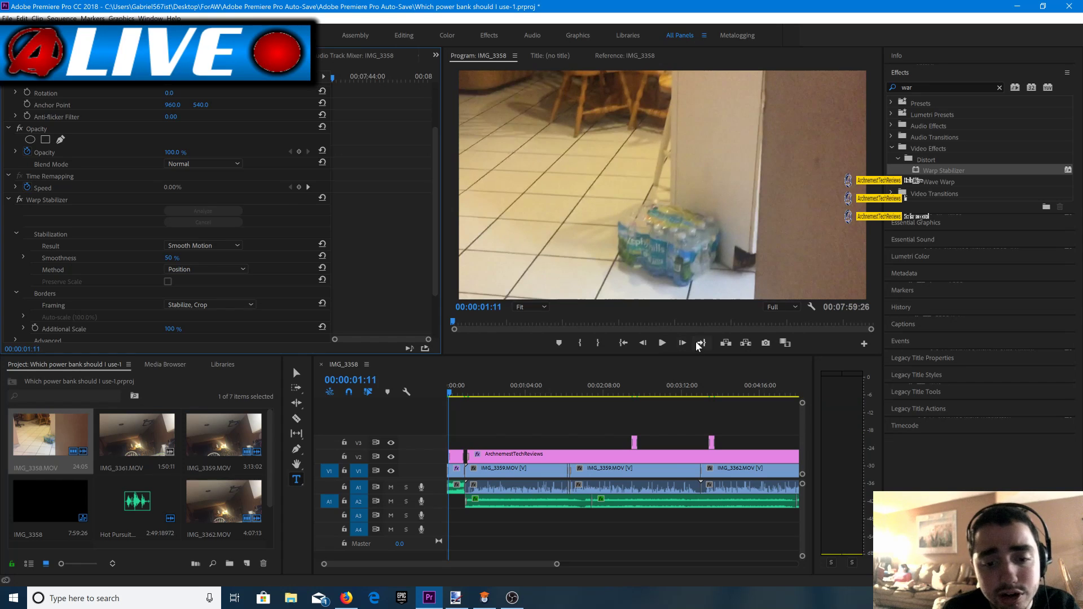
Move to the closing clip at the end of the sequence and play it briefly to check the stabilization.
key("End")
left_click_drag(623, 392, 599, 393)
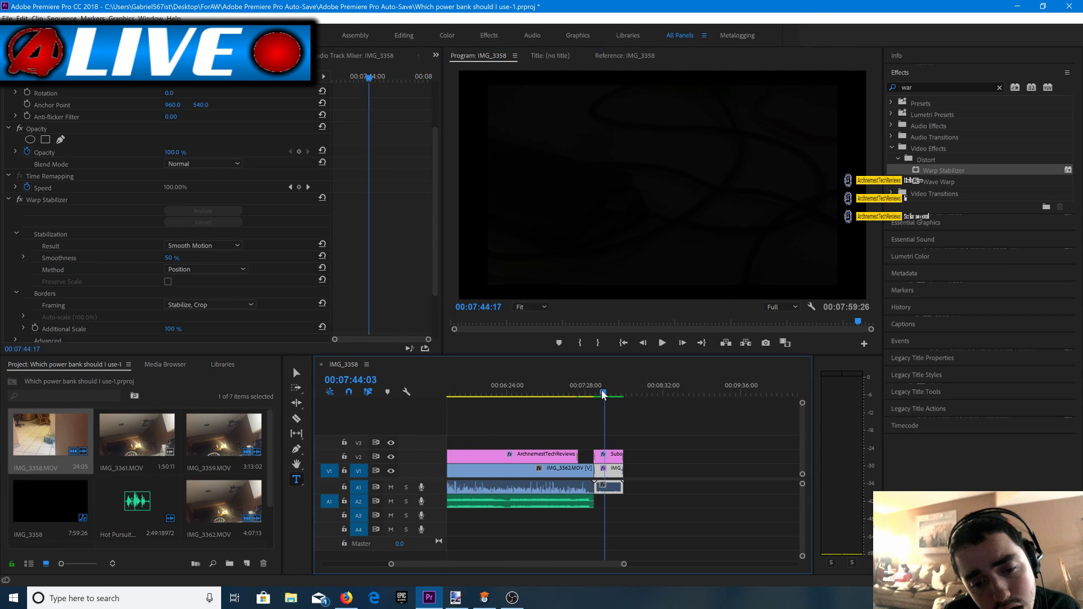
key("space")
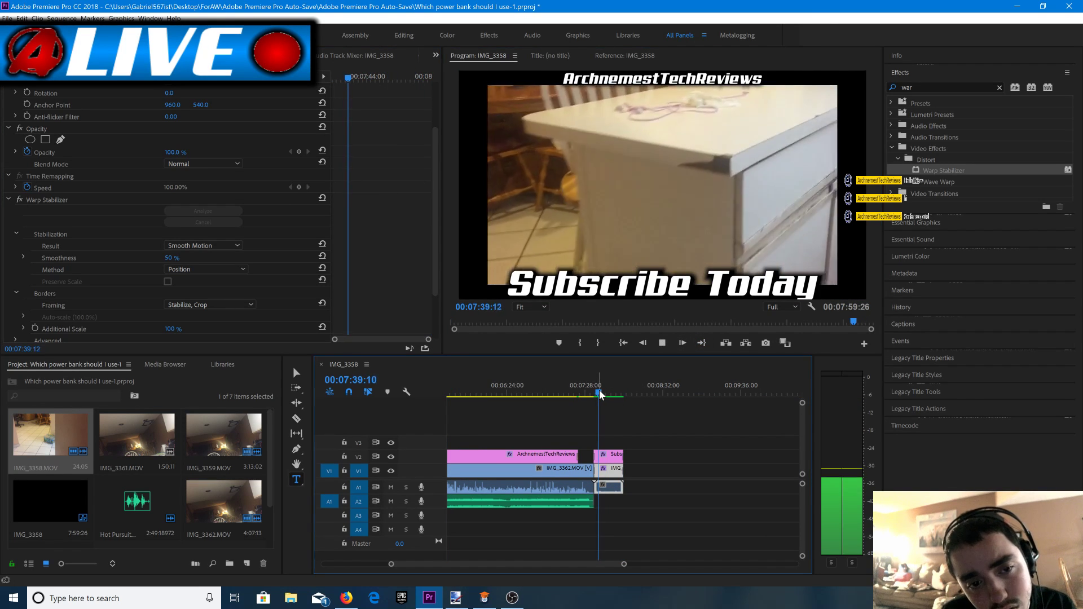
key("space")
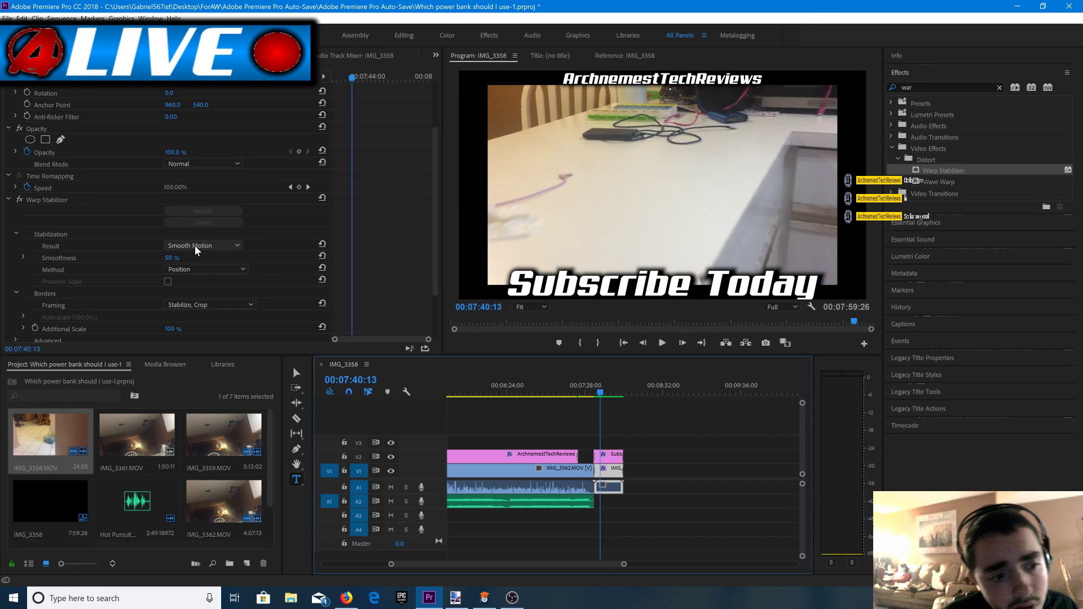
Set the closing clip's stabilization method to Position, Scale, Rotation and framing to Stabilize, Crop, Auto-scale, and render the previews.
left_click(188, 304)
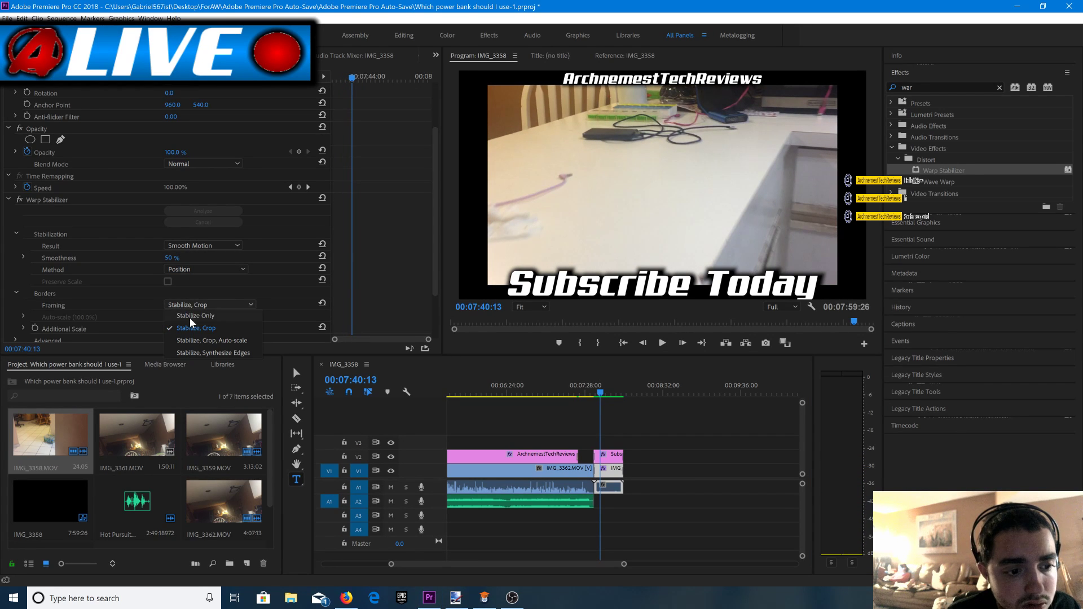
left_click(190, 316)
left_click(197, 305)
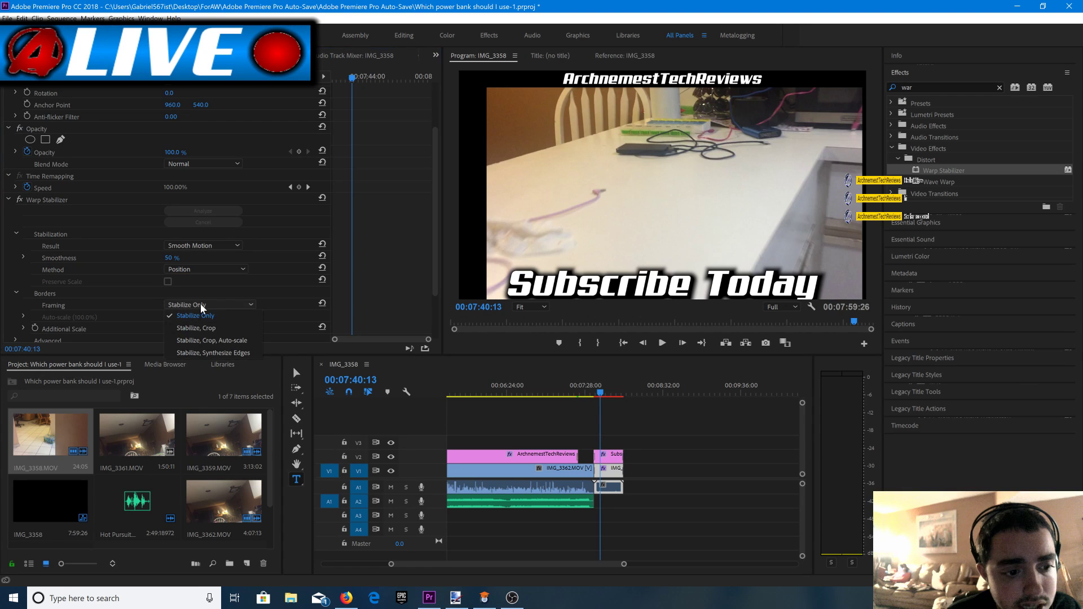
left_click(201, 272)
left_click(201, 290)
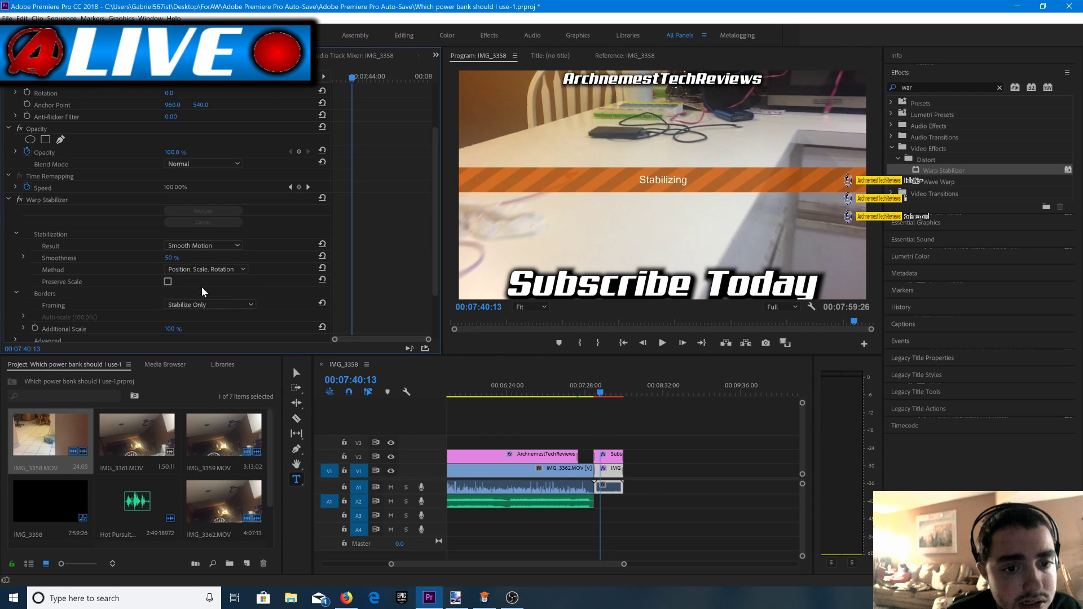
left_click(210, 305)
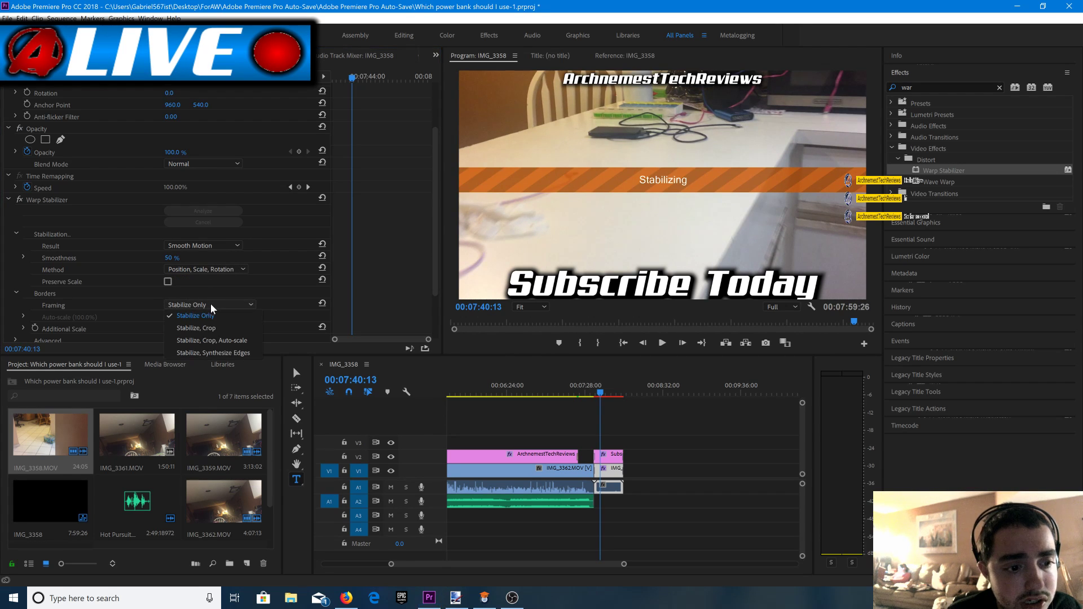
left_click(208, 337)
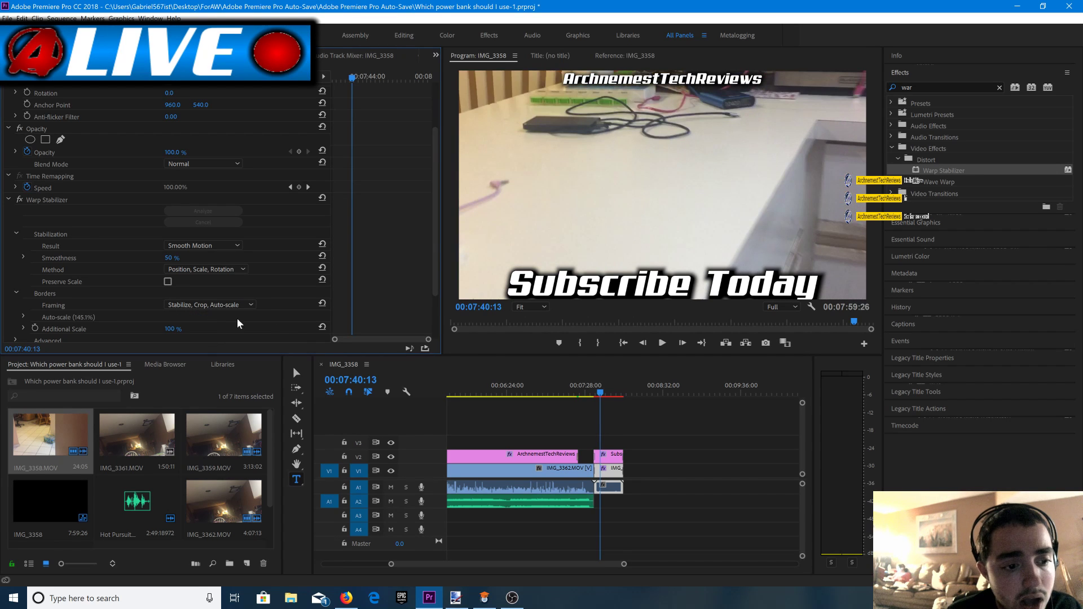
key("Return")
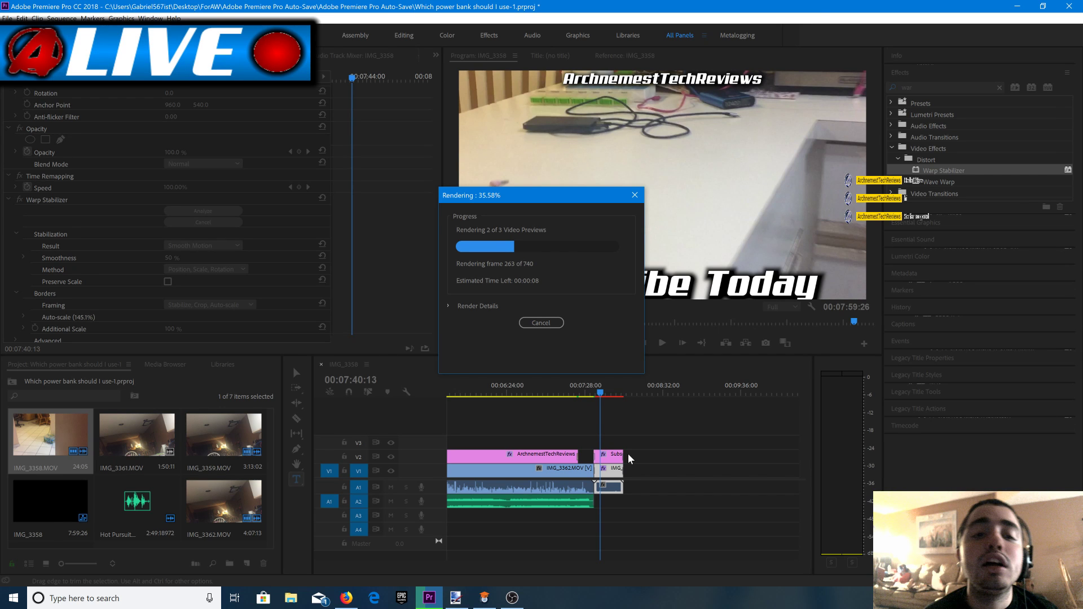
Switch to OBS and change the live broadcast to Scene 5.
left_click(522, 596)
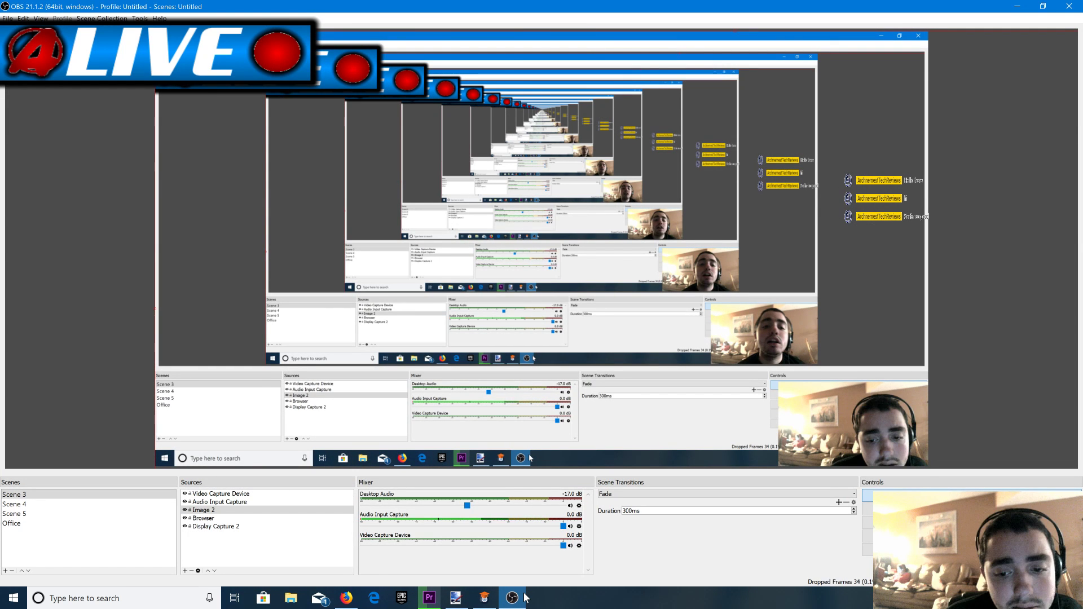
left_click(55, 514)
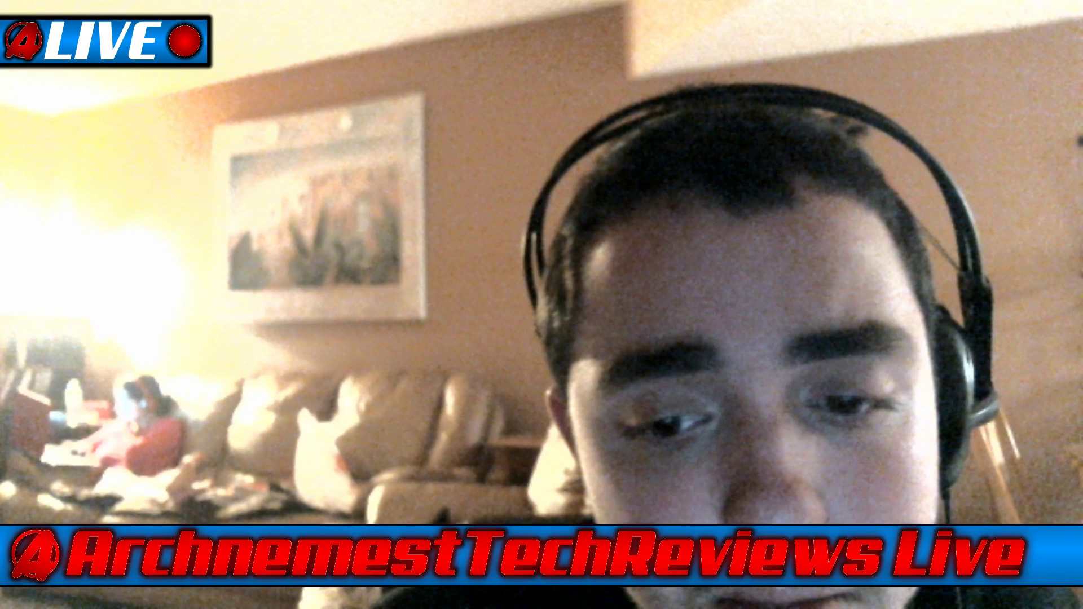
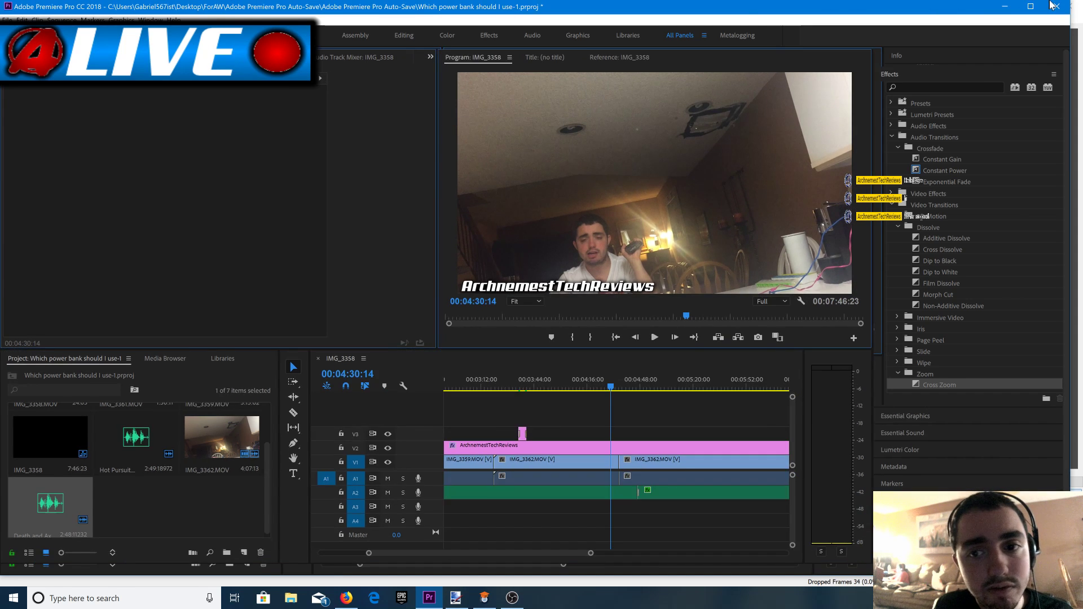
Maximize the Premiere Pro window and save the power bank review project.
left_click(1043, 6)
key("super+Up")
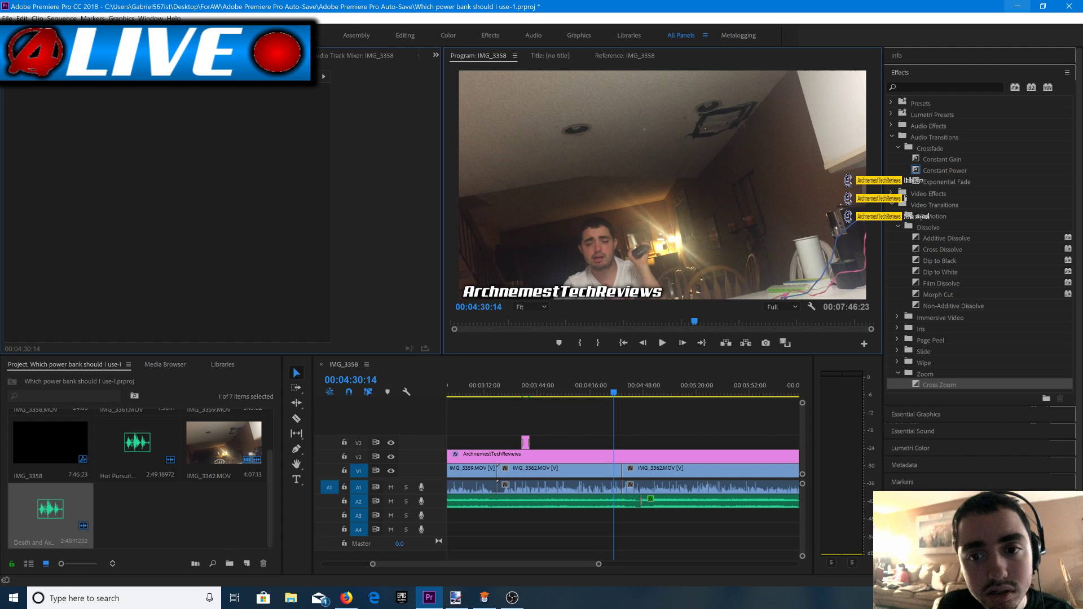
key("alt+Tab")
key("alt+Tab")
key("alt+Tab")
key("alt+Tab")
key("alt+Tab")
key("alt+Tab")
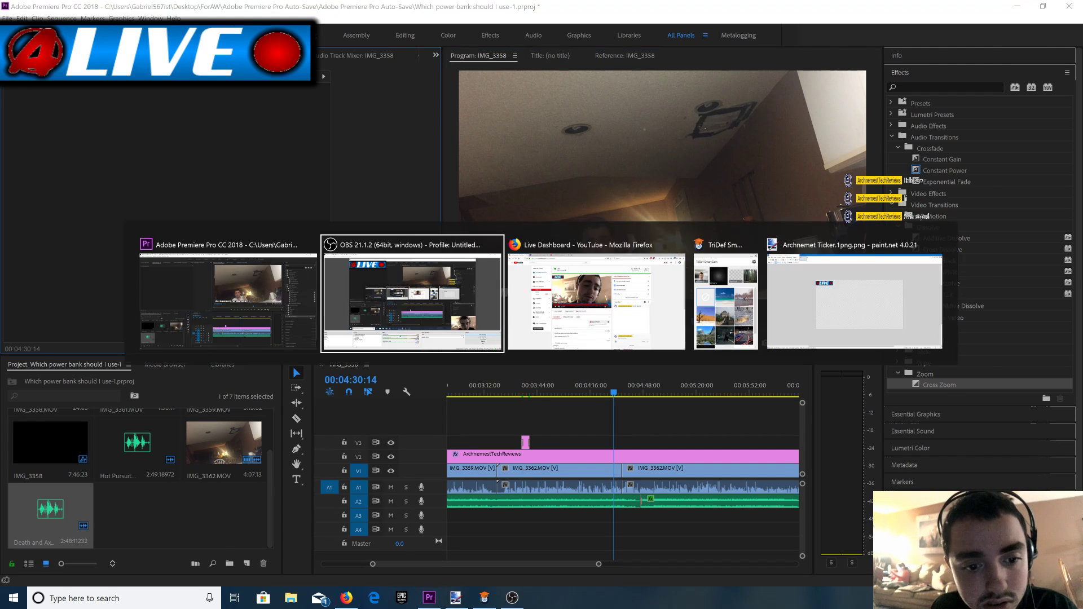
key("alt+Tab")
key("alt+Tab")
key("alt+Tab")
key("alt+Tab")
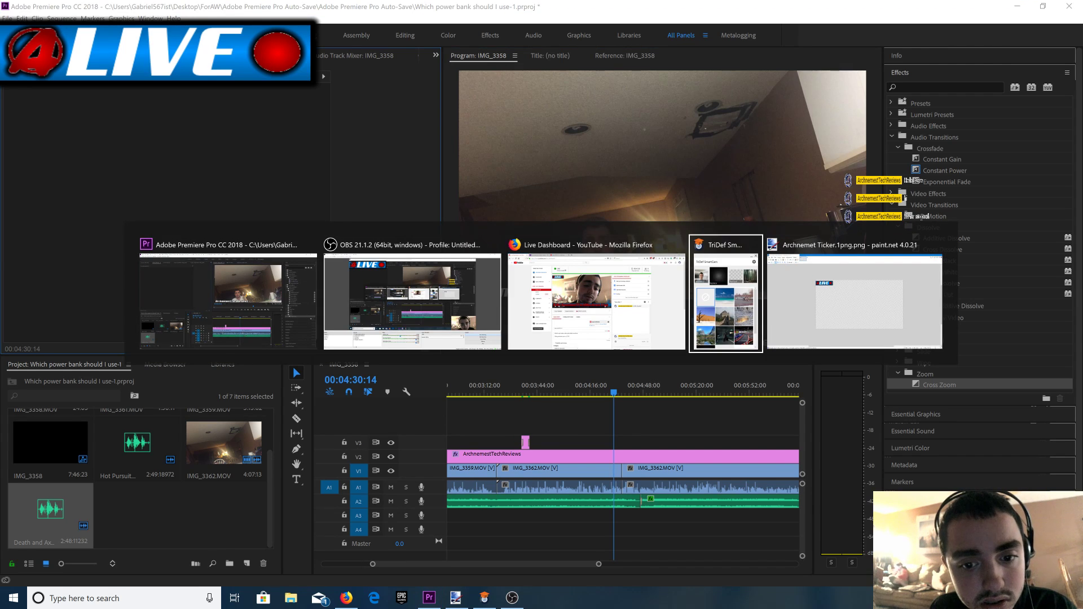
key("ctrl+s")
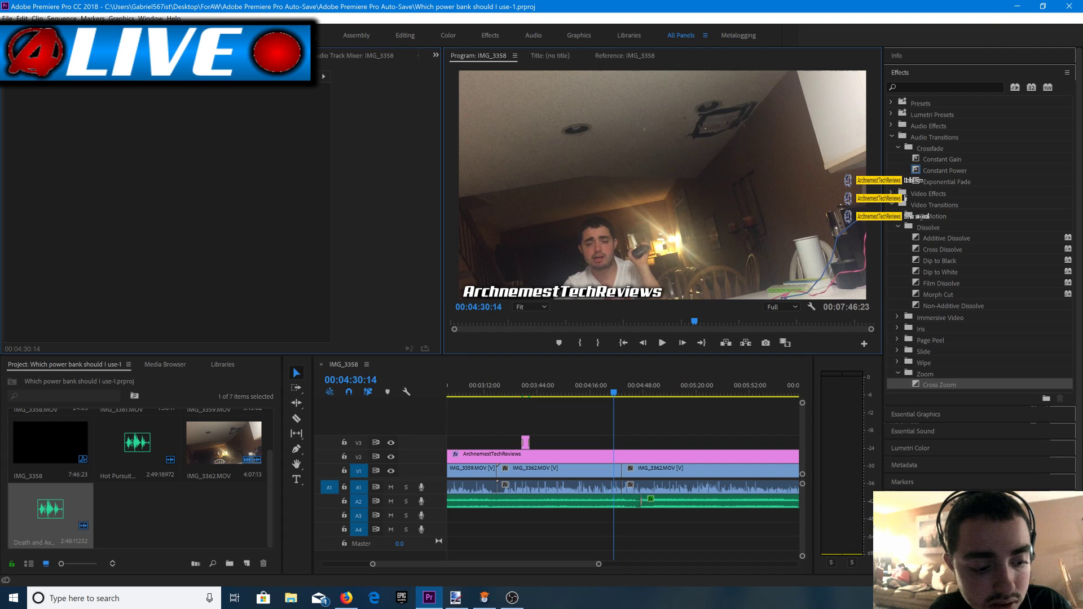
Check OBS, return to Premiere Pro, close it and launch it again.
key("alt+Tab")
key("alt+Tab")
key("alt+Tab")
key("alt+Tab")
key("alt+Tab")
key("alt+Tab")
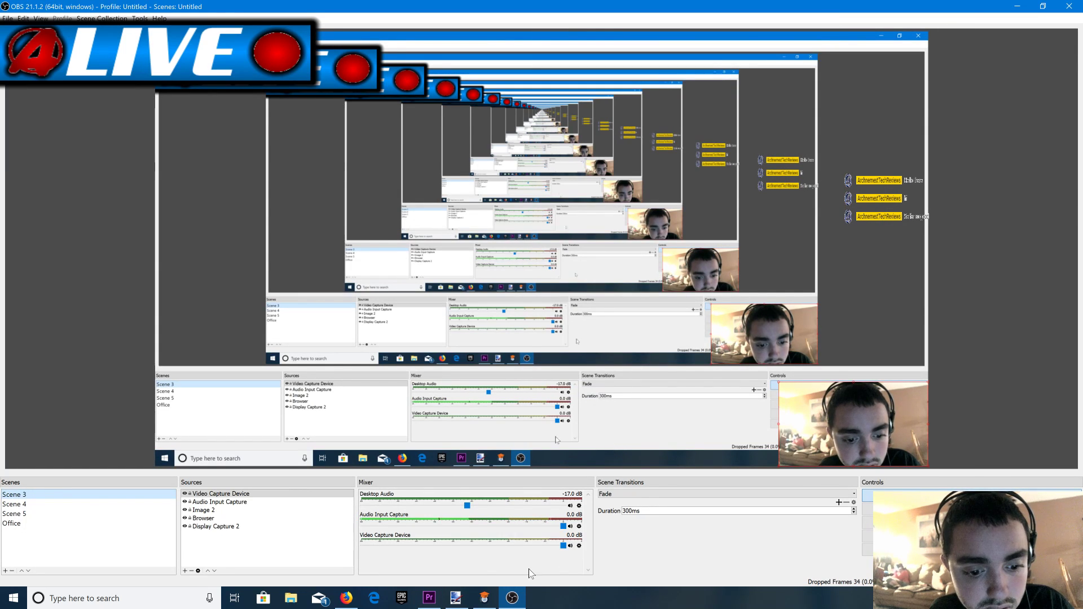
left_click(431, 600)
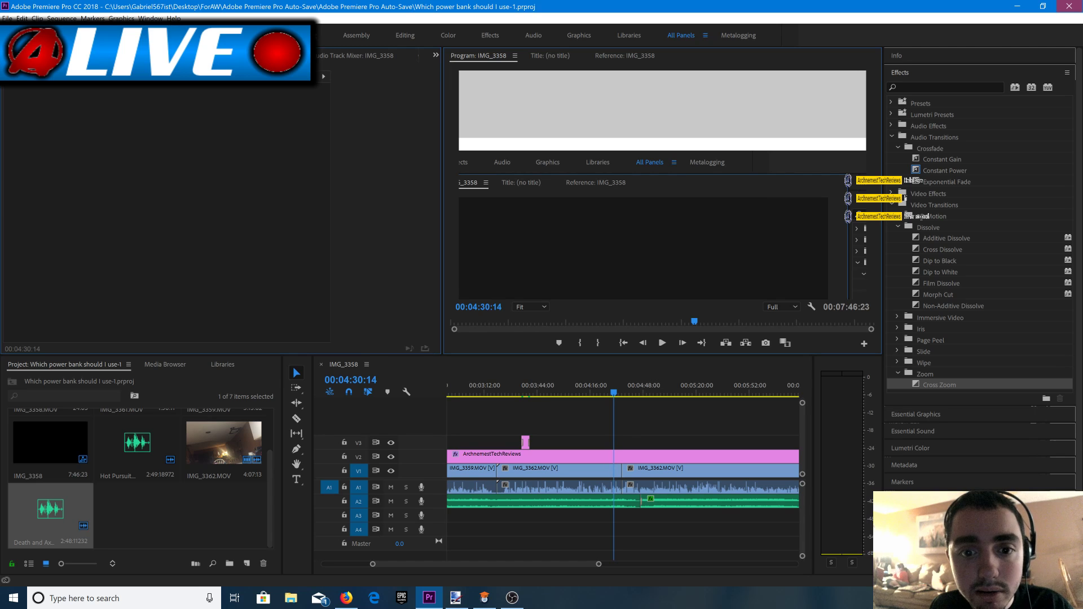
left_click(435, 597)
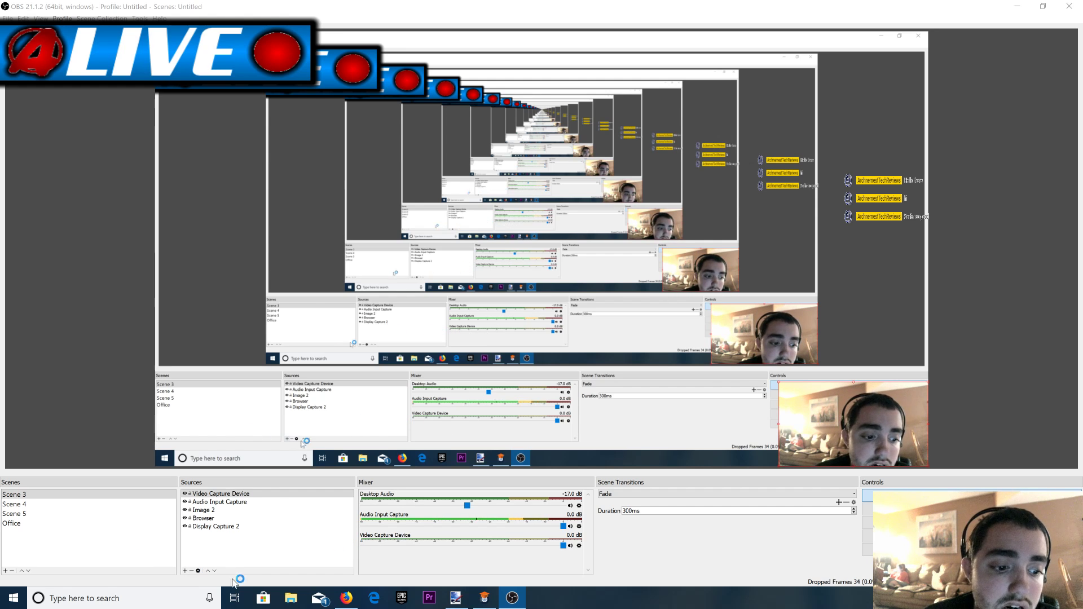
Switch to Firefox, review the YouTube Live Dashboard, unmute the stream preview and play it briefly.
left_click(354, 603)
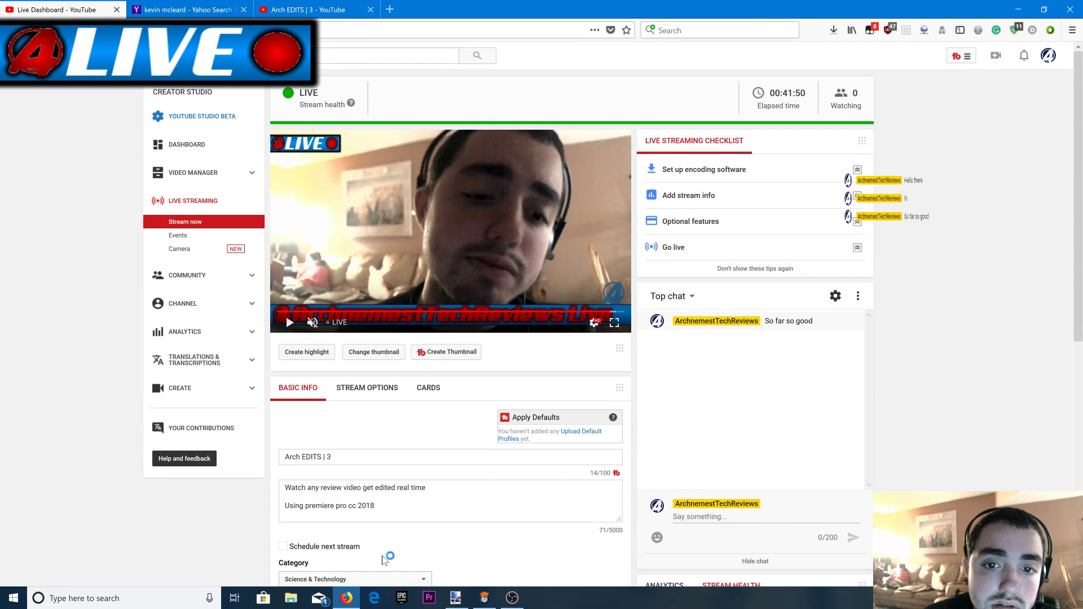
scroll(389, 546, "down", 2)
scroll(395, 533, "up", 2)
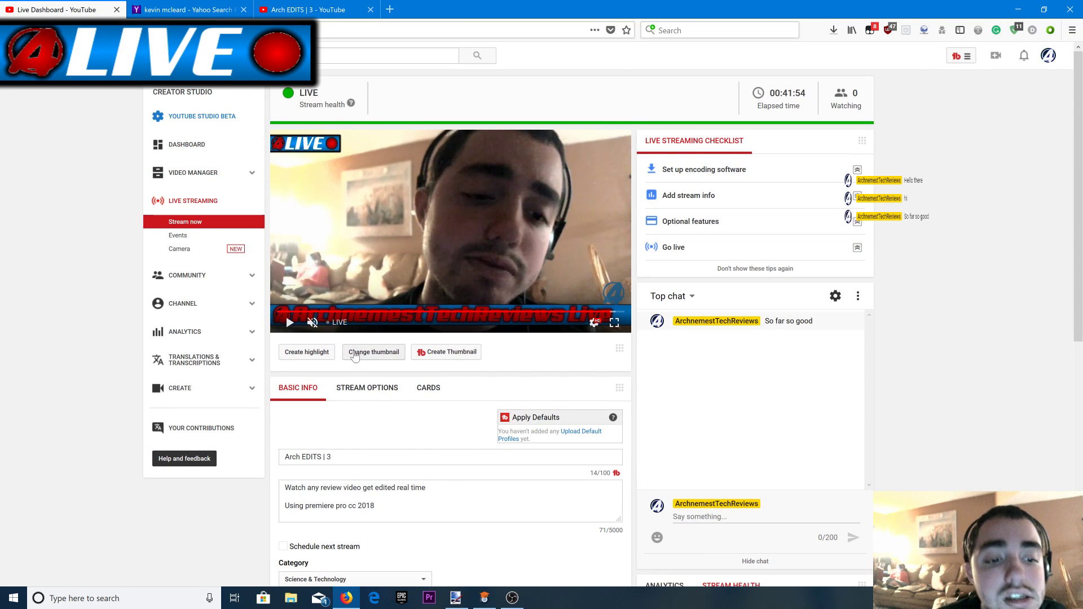
scroll(355, 344, "down", 5)
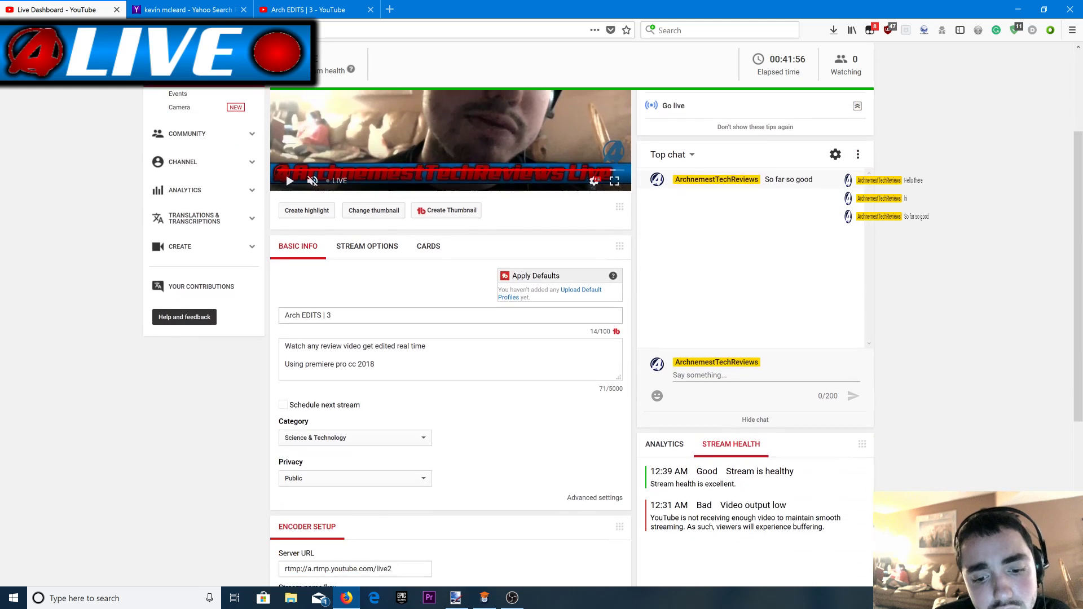
scroll(337, 370, "up", 5)
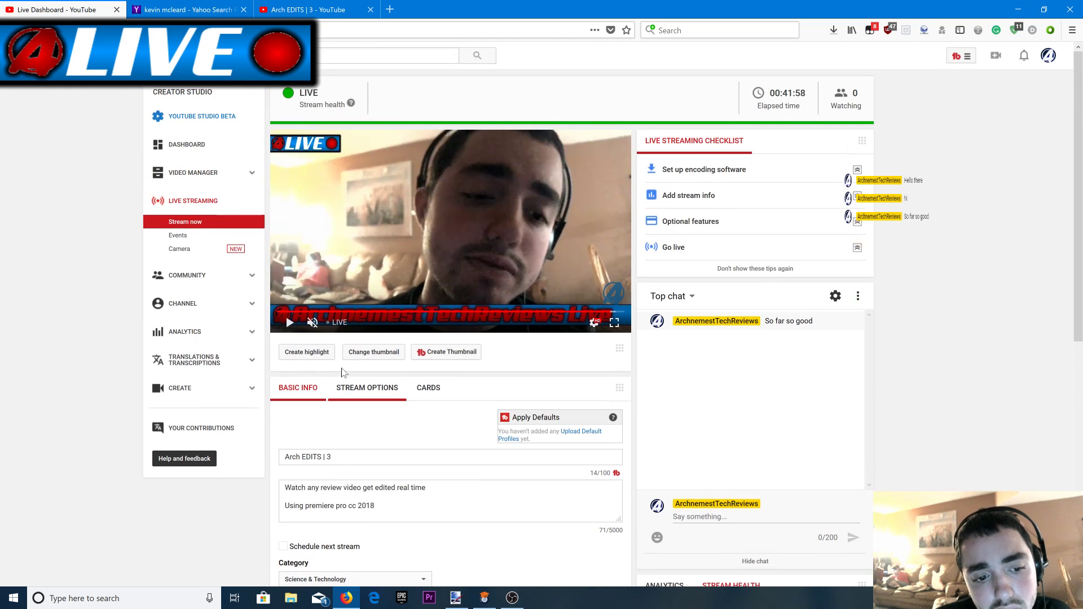
left_click(355, 313)
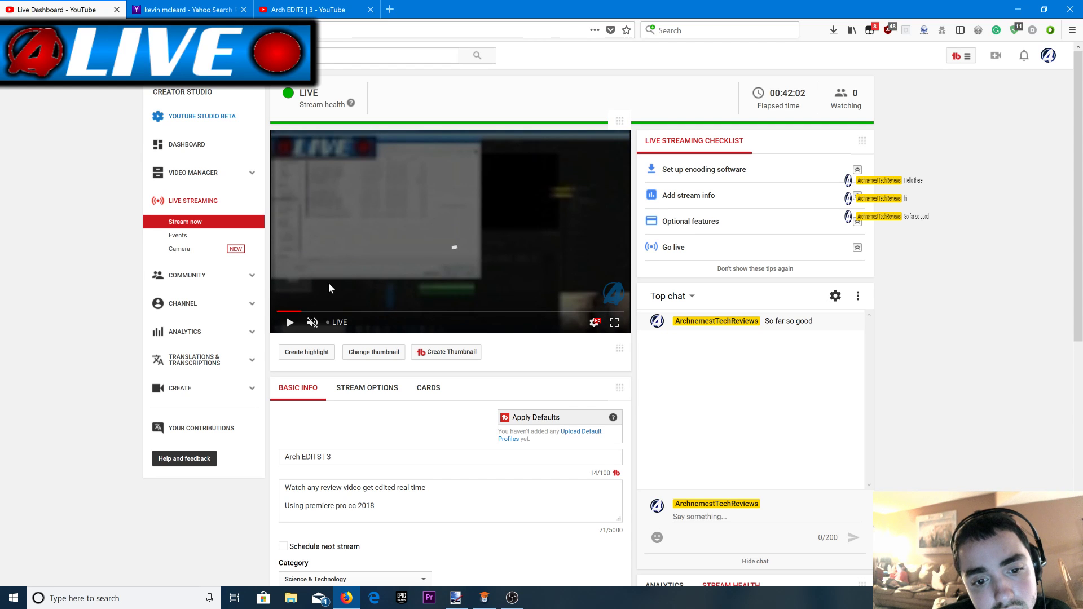
left_click(329, 285)
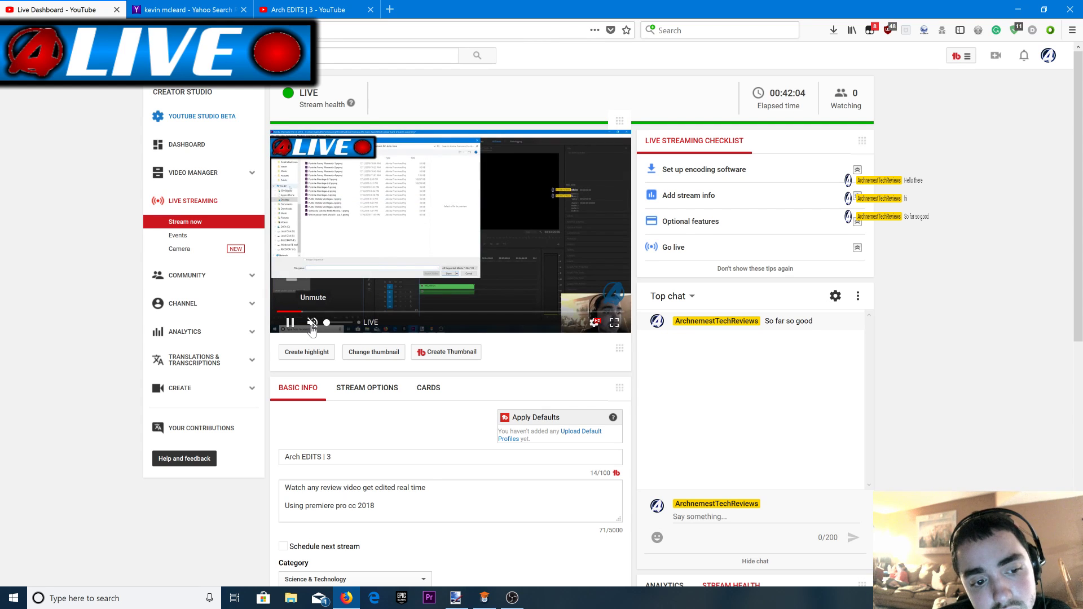
left_click(312, 323)
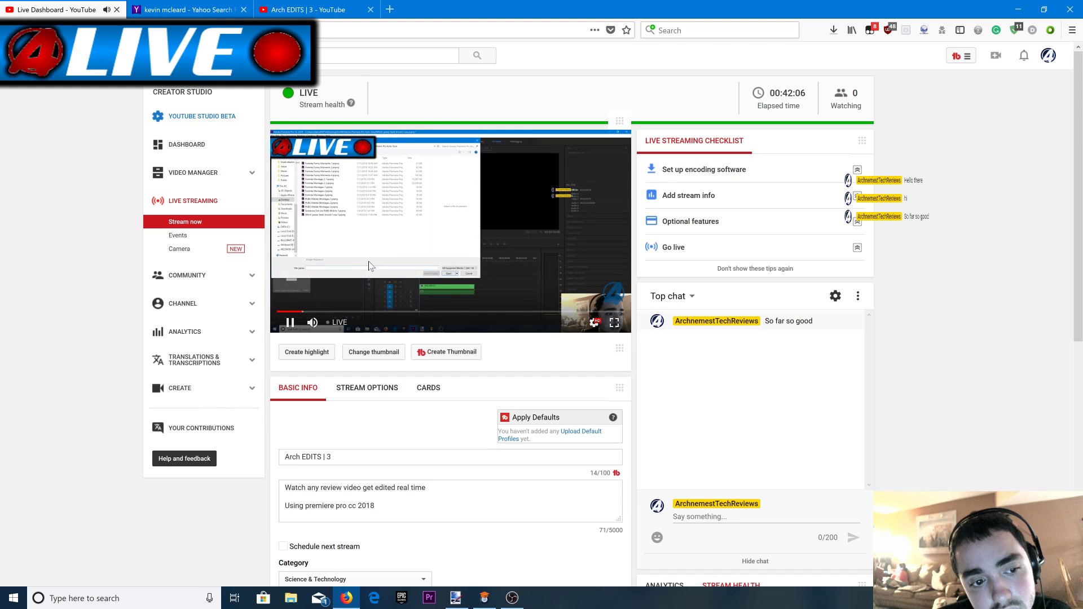
left_click(389, 241)
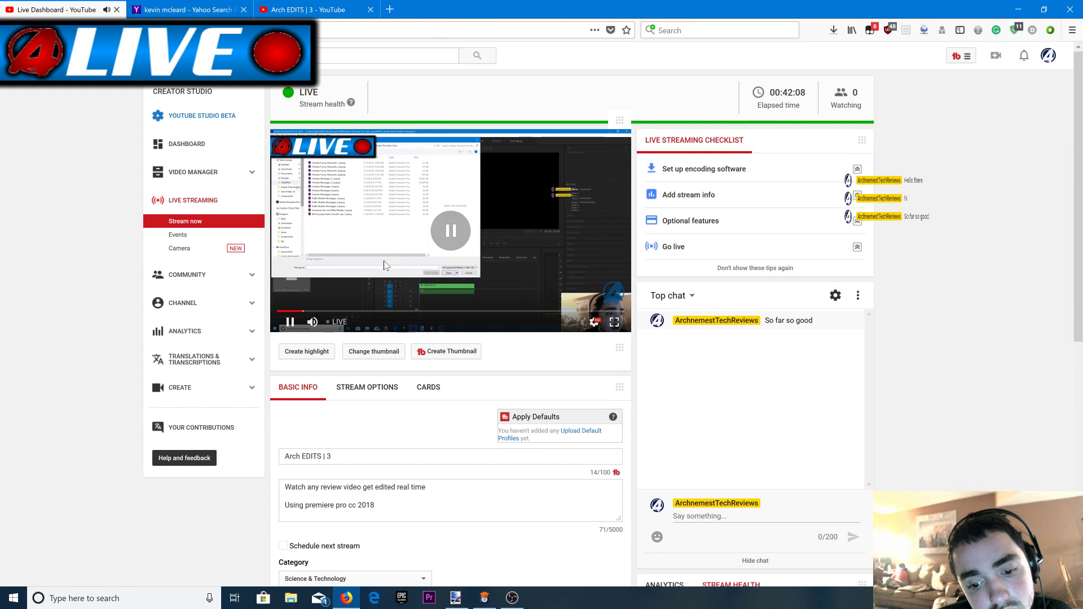
scroll(455, 432, "down", 4)
Check OBS, return to Firefox and post "What do you think about the video?" in the live chat.
left_click(511, 597)
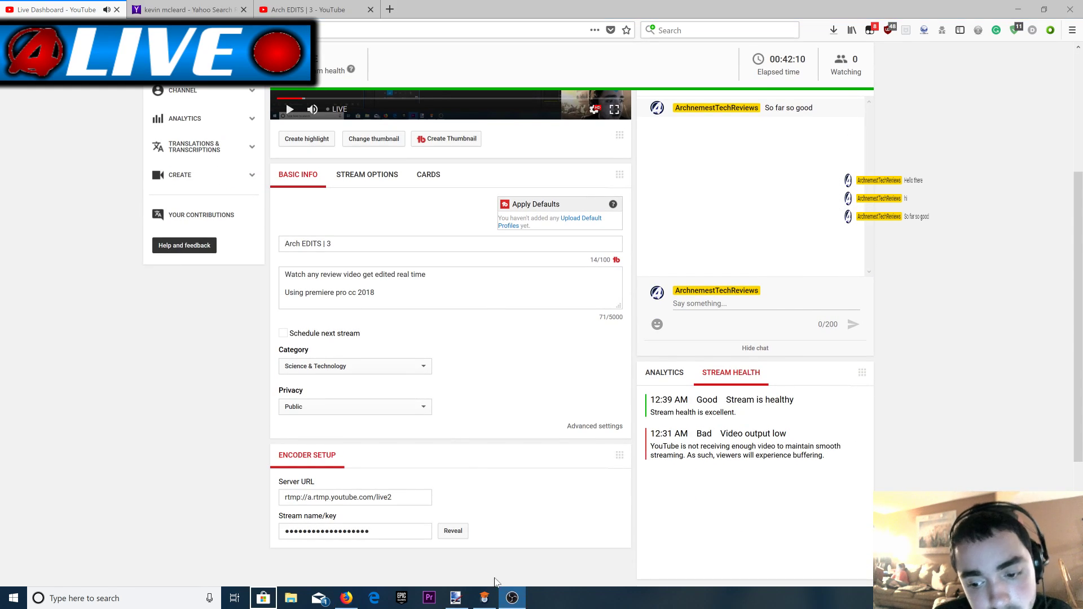
left_click(512, 597)
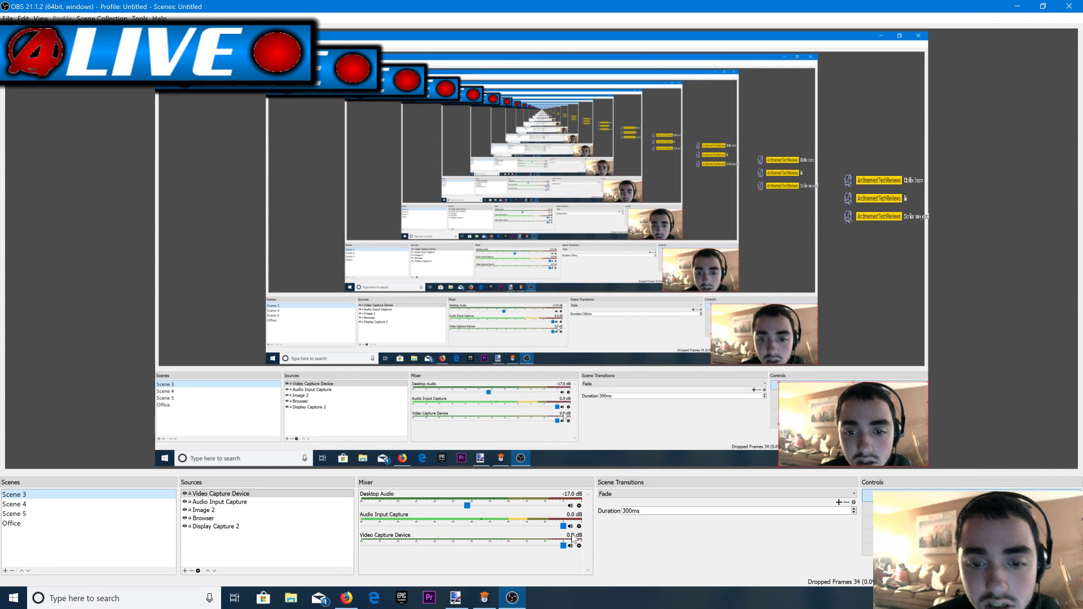
left_click(346, 598)
scroll(665, 430, "down", 1)
scroll(693, 359, "up", 2)
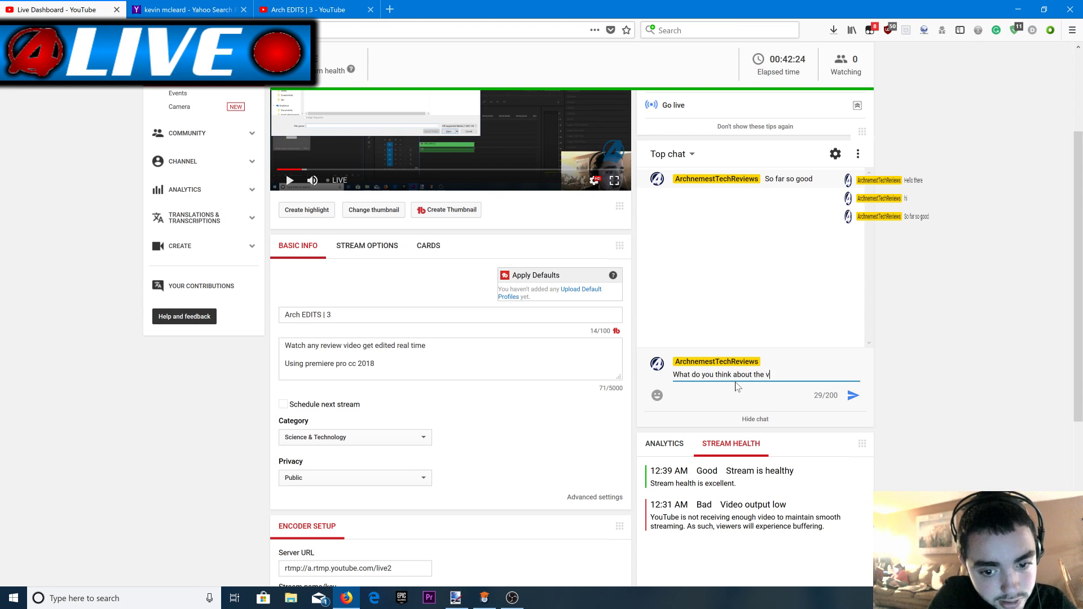
type("?")
key("Return")
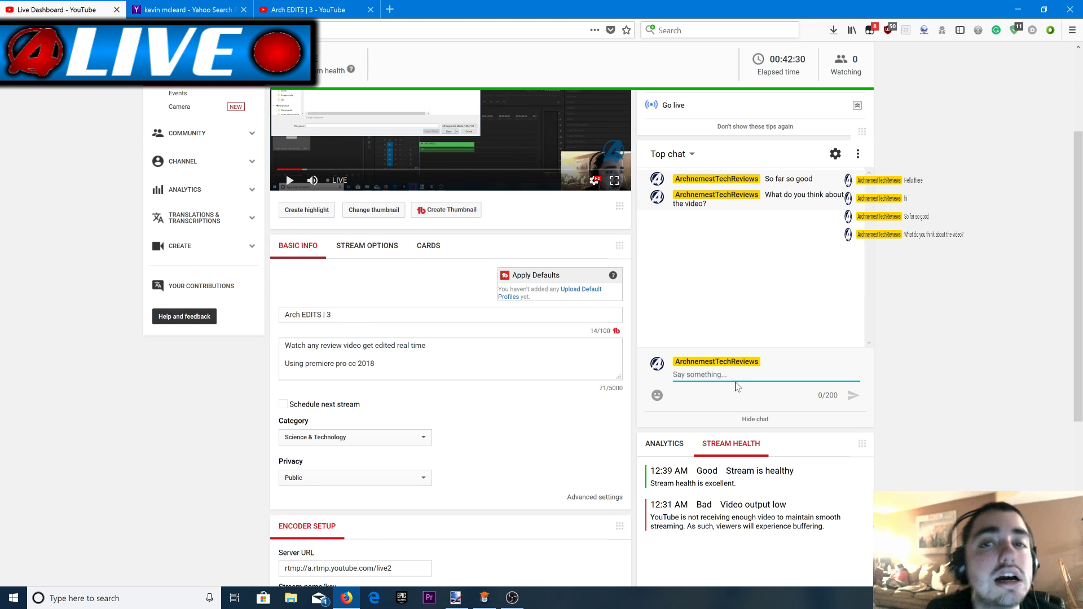
Minimize the Firefox and OBS windows and close the TriDef webcam window on the desktop.
left_click(430, 598)
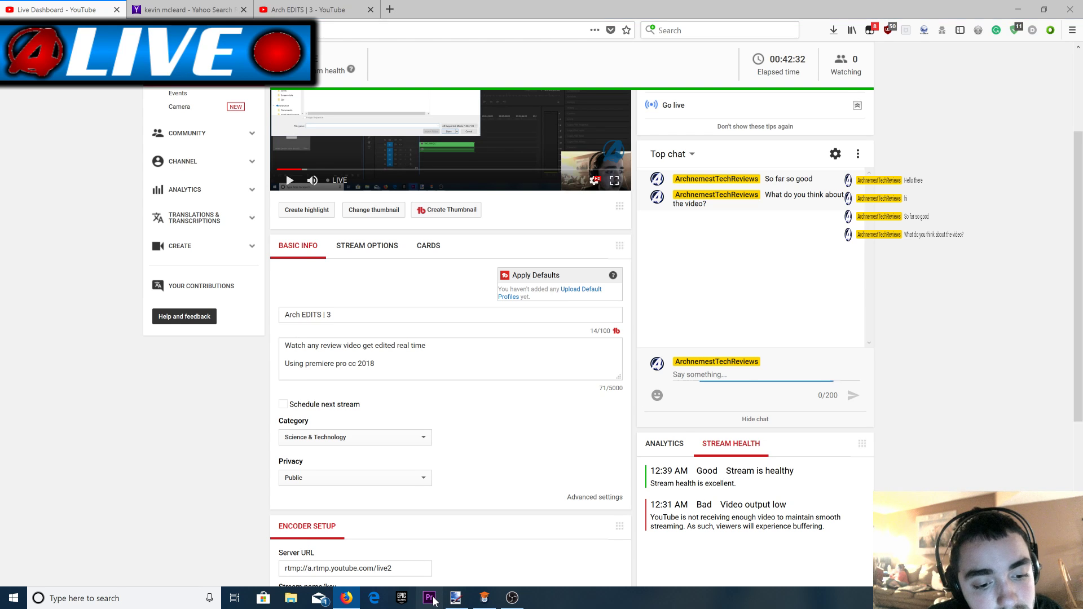
left_click(1018, 7)
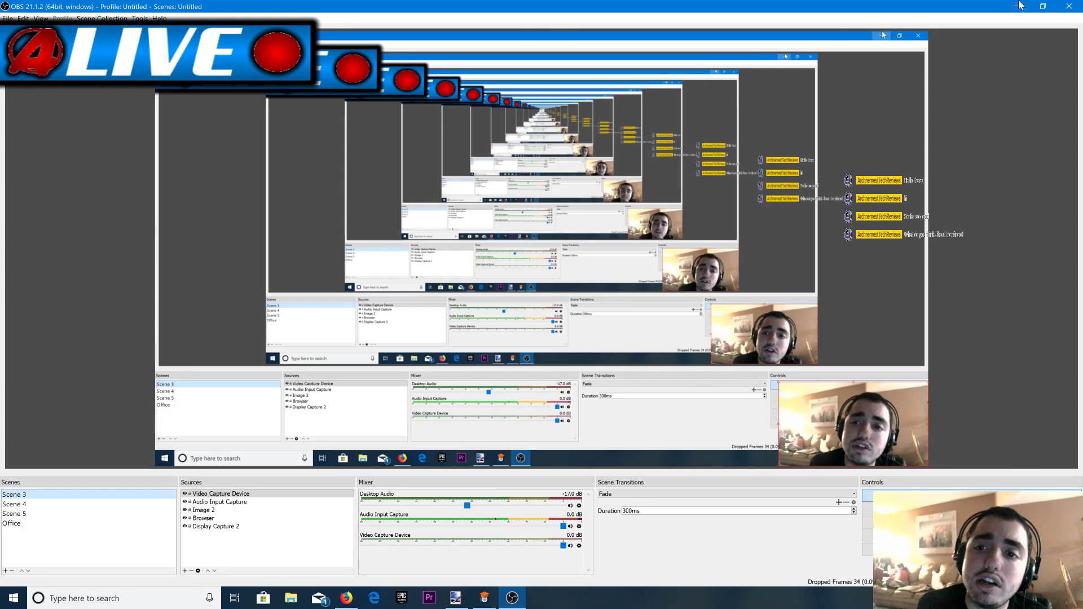
left_click(1019, 7)
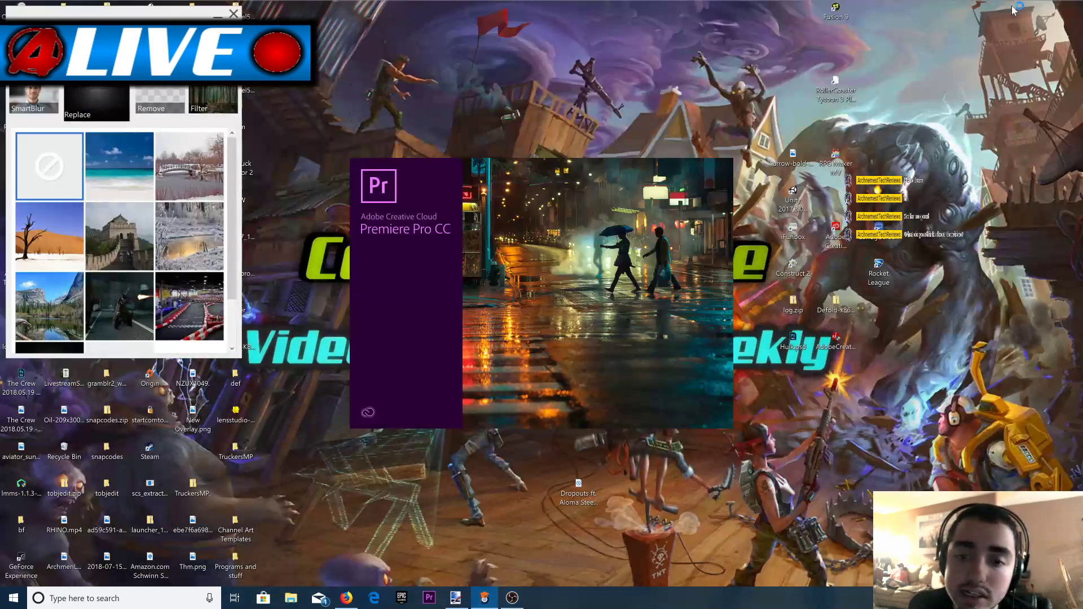
left_click(234, 13)
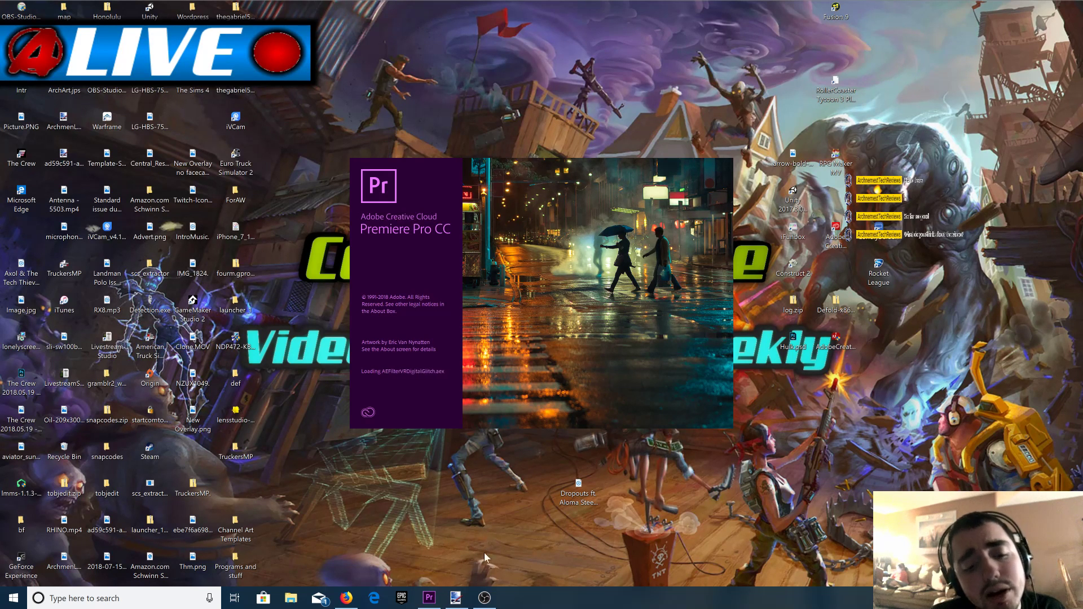
Switch to OBS, put the Office scene on the broadcast, return to Scene 3 and minimize OBS.
left_click(484, 598)
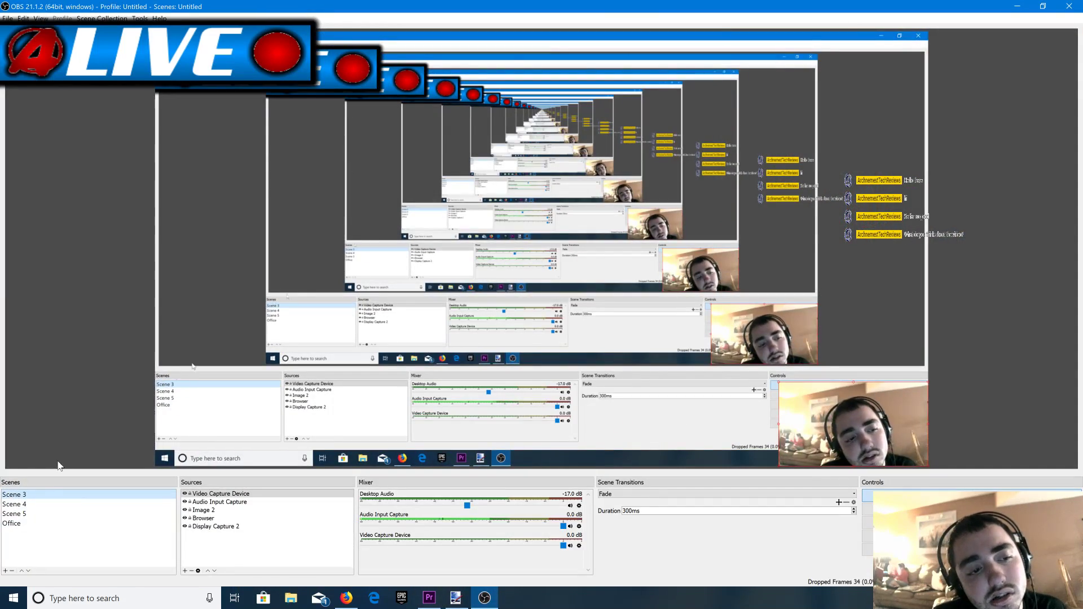
left_click(15, 527)
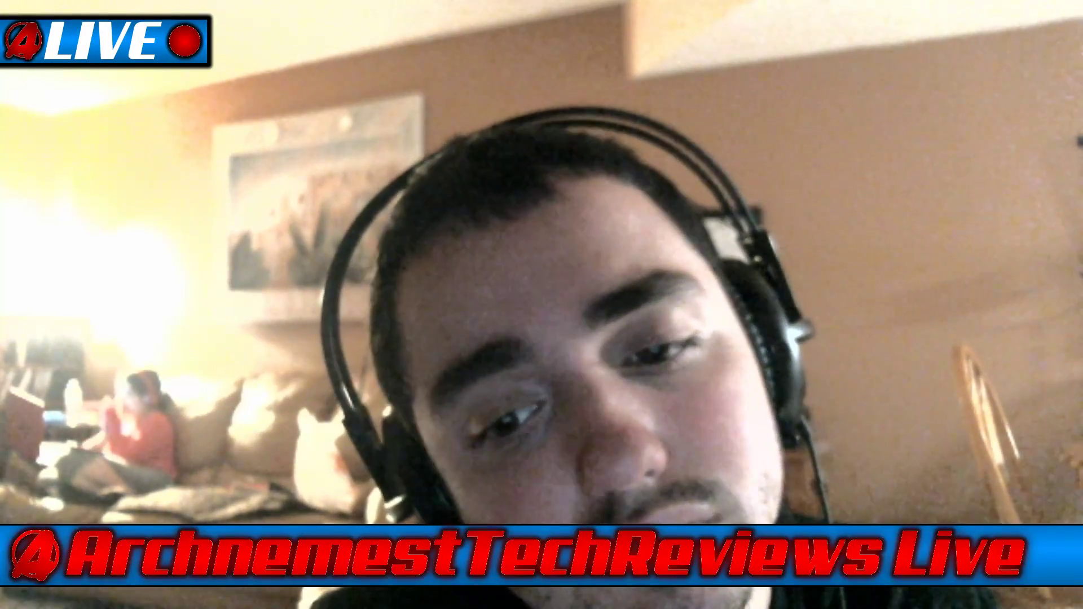
left_click(14, 494)
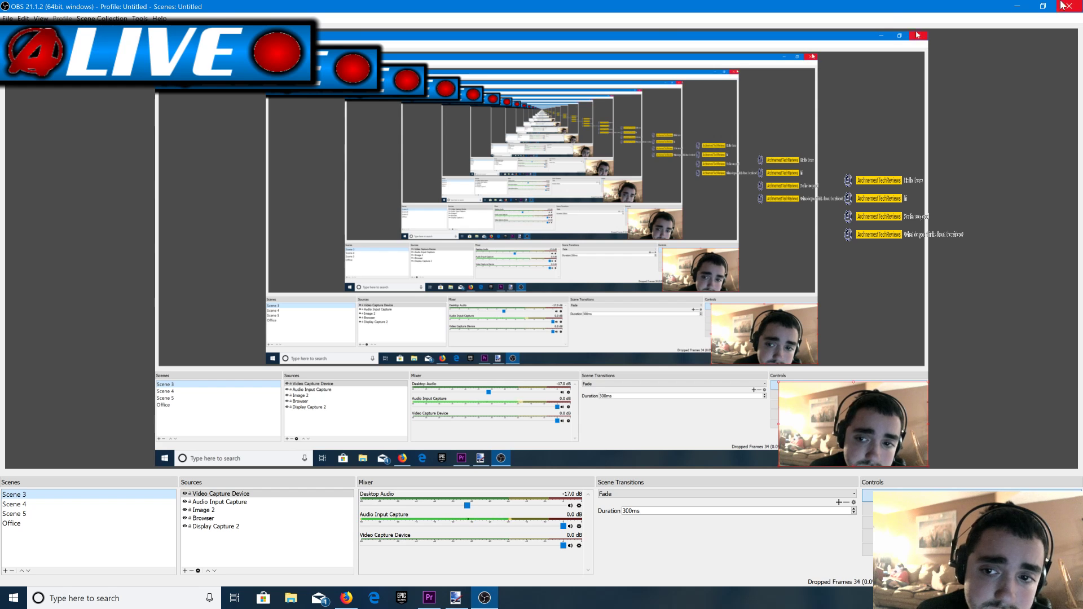
left_click(1021, 5)
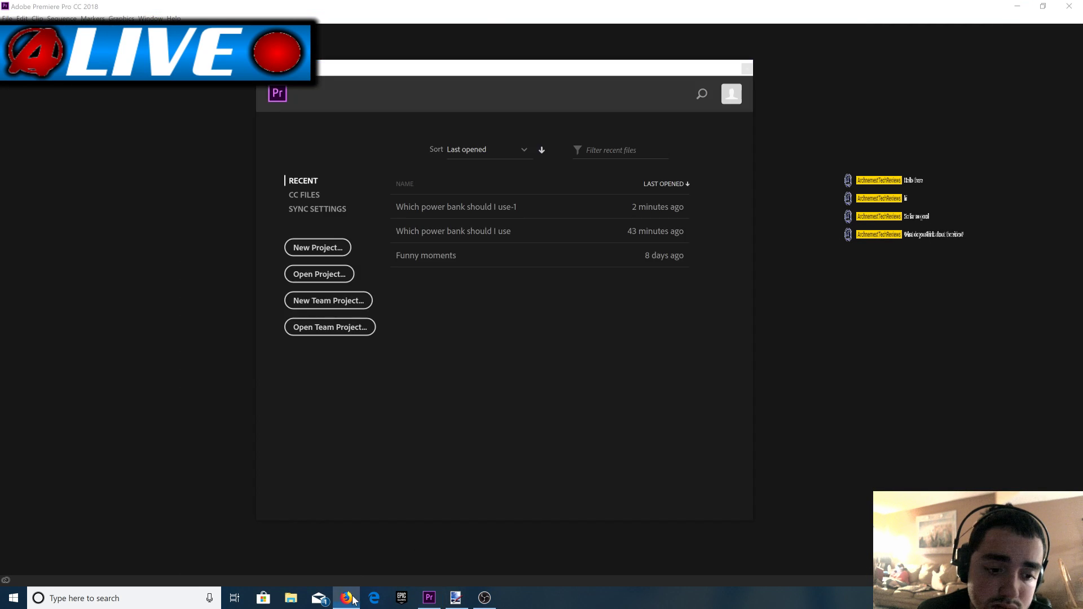
Switch to Firefox, check the Live Dashboard and the public Arch EDITS | 3 stream page, and glance at OBS.
left_click(346, 597)
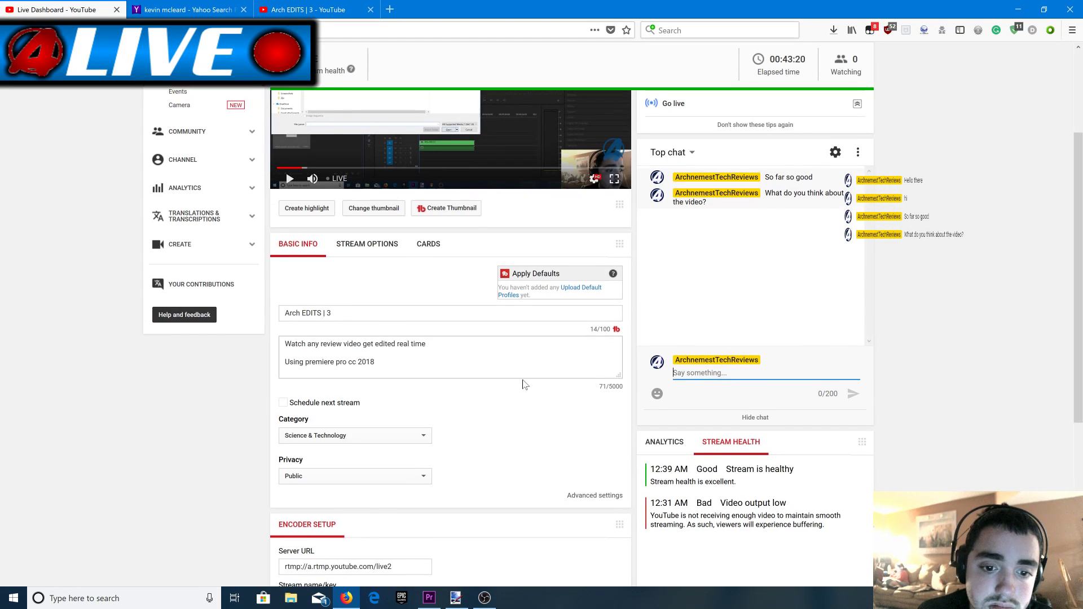
scroll(522, 395, "down", 3)
scroll(510, 292, "up", 5)
left_click(295, 6)
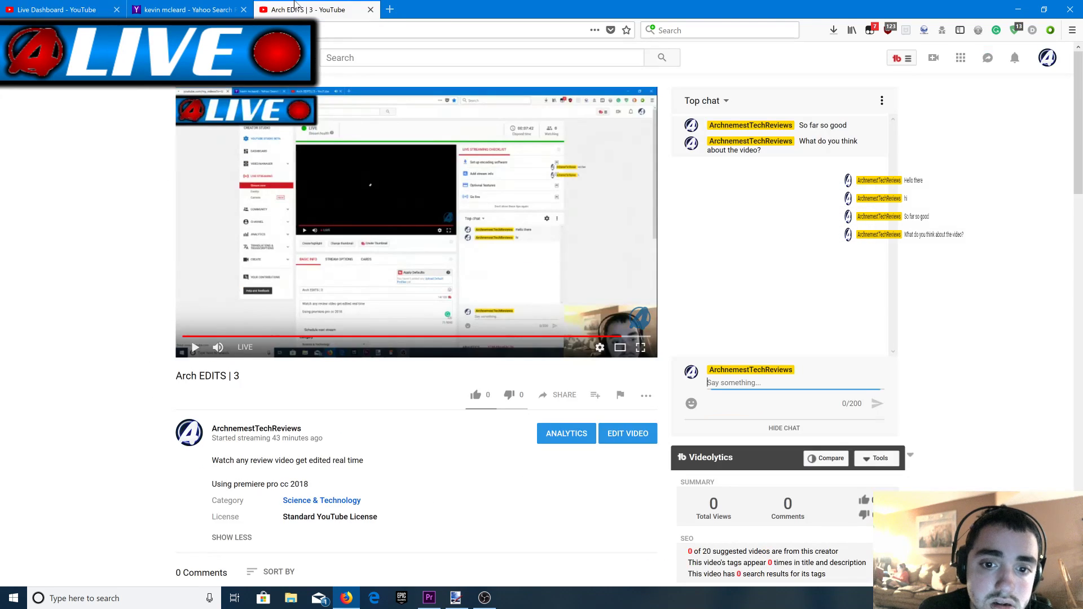
left_click(488, 602)
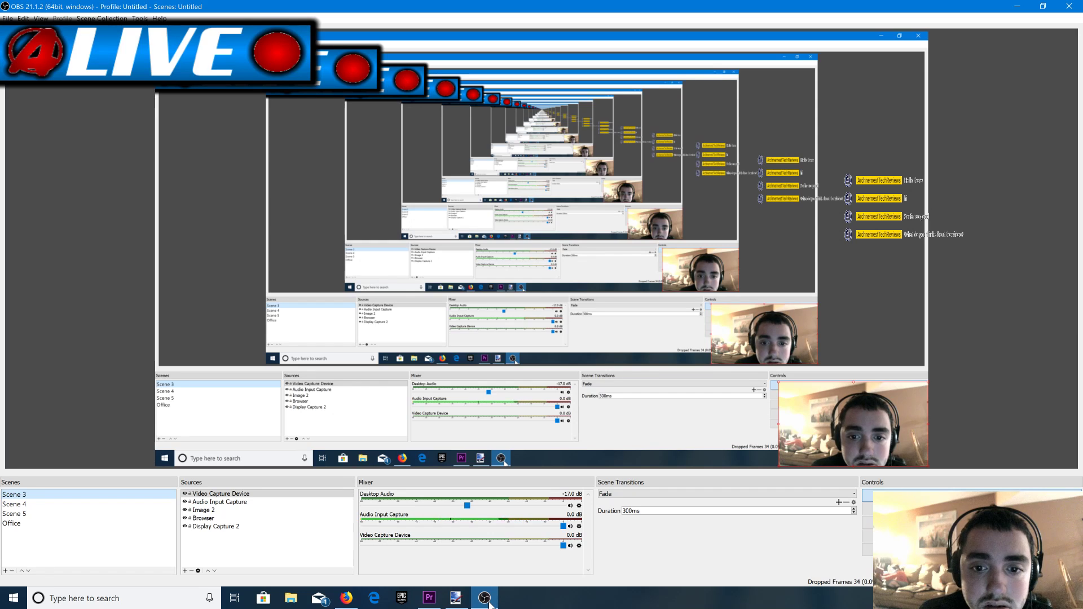
left_click(488, 601)
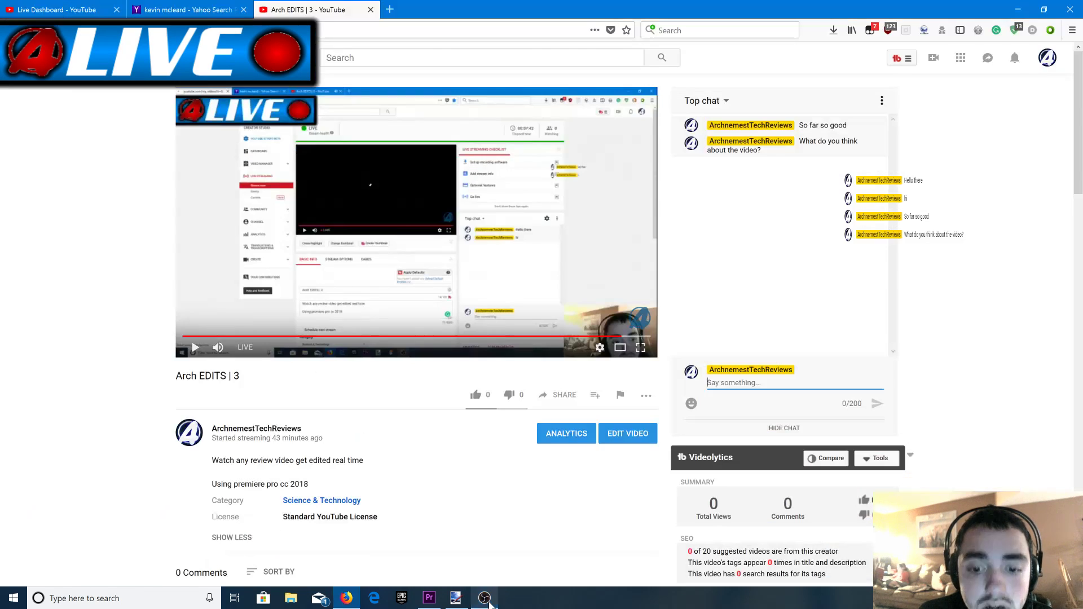
Switch to Premiere Pro, start opening a project and check the Adobe Premiere Pro Auto-Save folder in Documents.
left_click(430, 599)
left_click(7, 20)
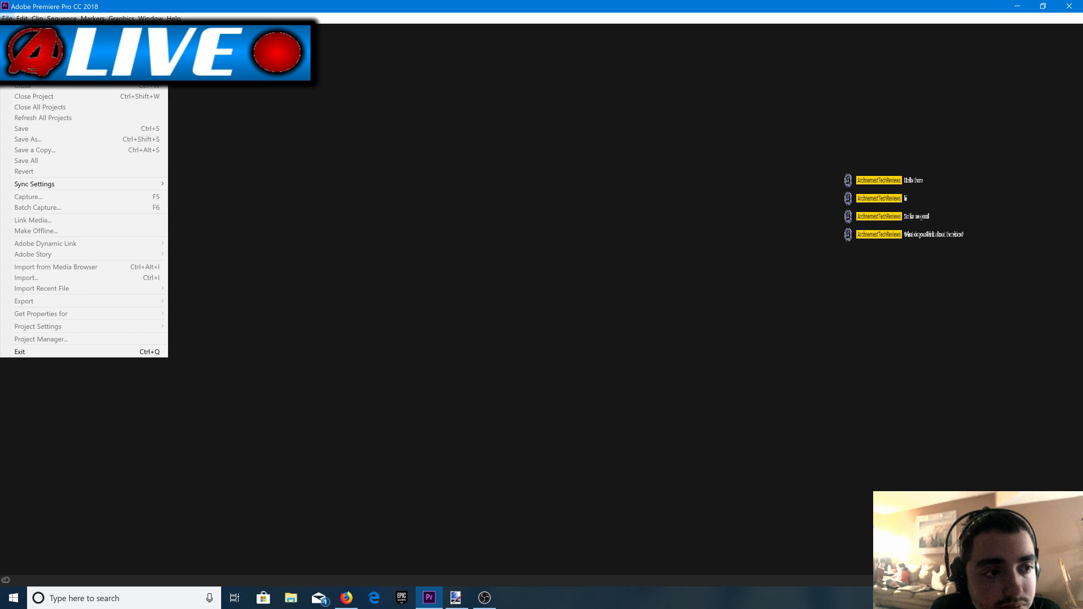
left_click(34, 41)
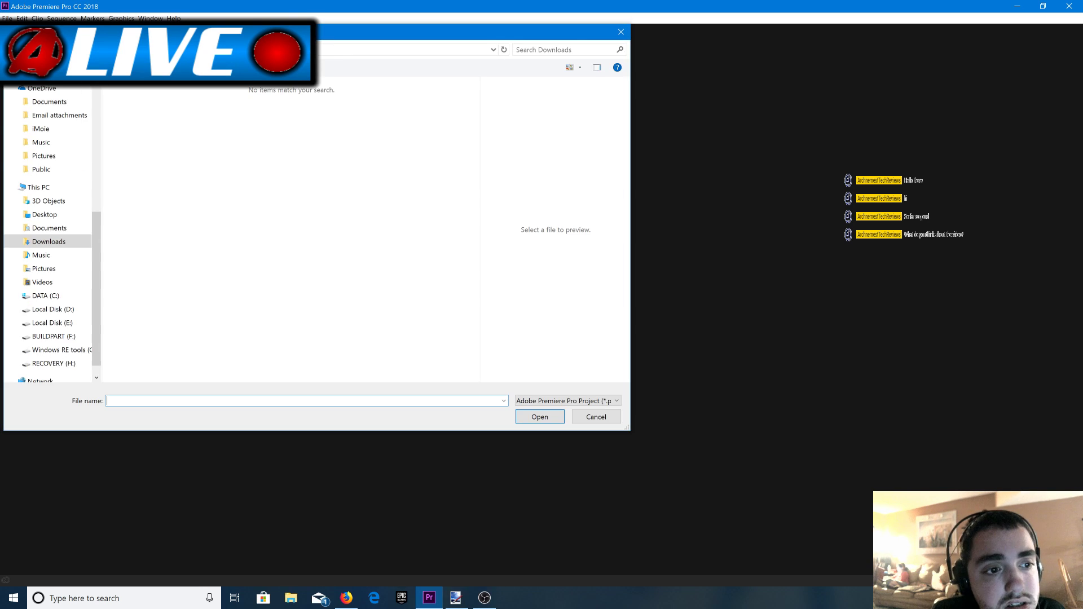
scroll(72, 147, "up", 6)
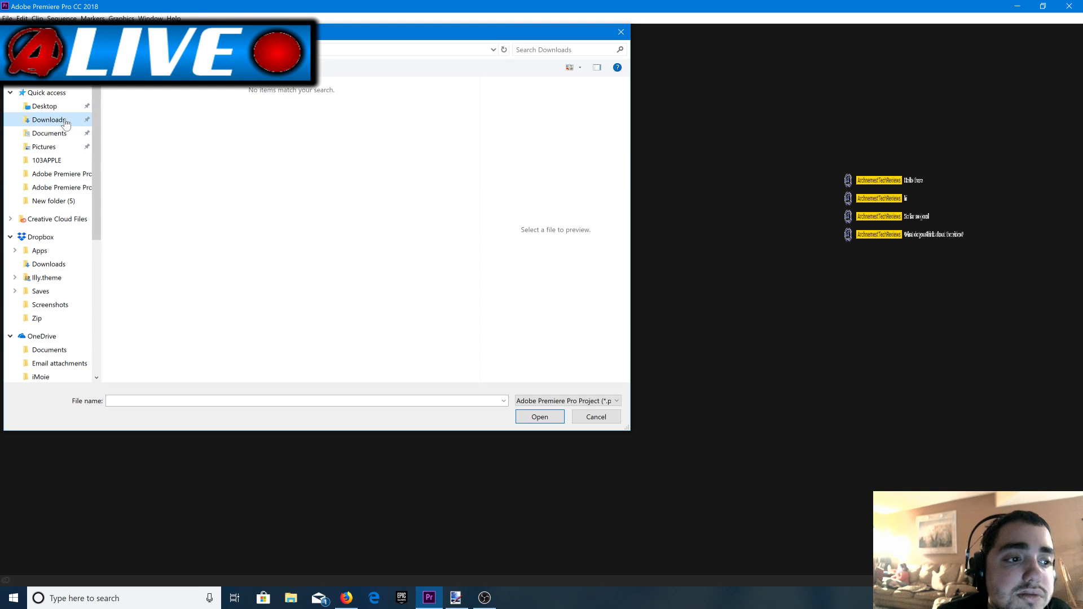
left_click(50, 134)
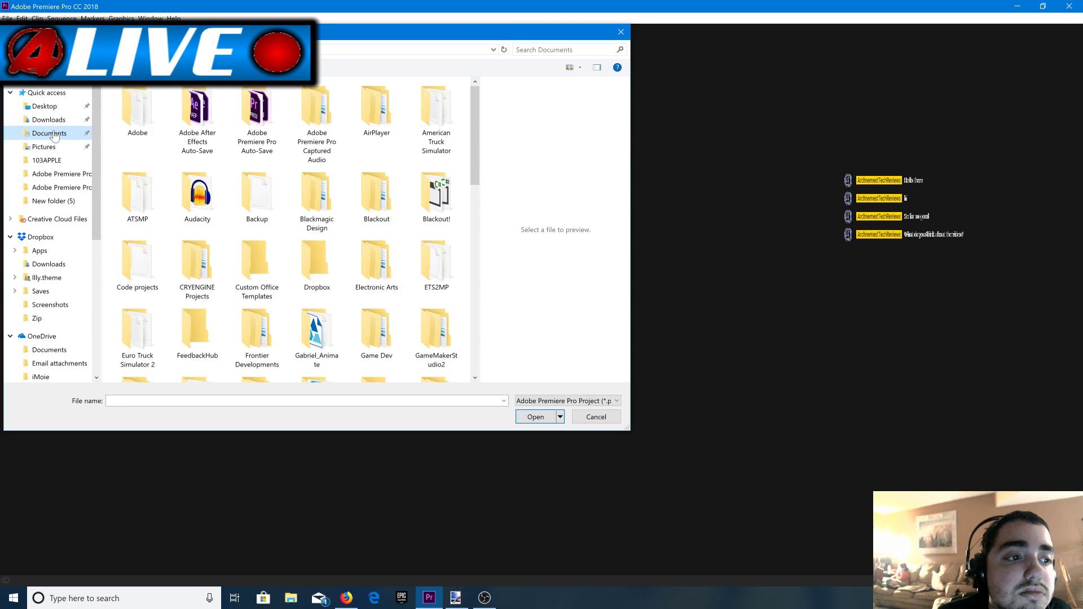
double_click(257, 113)
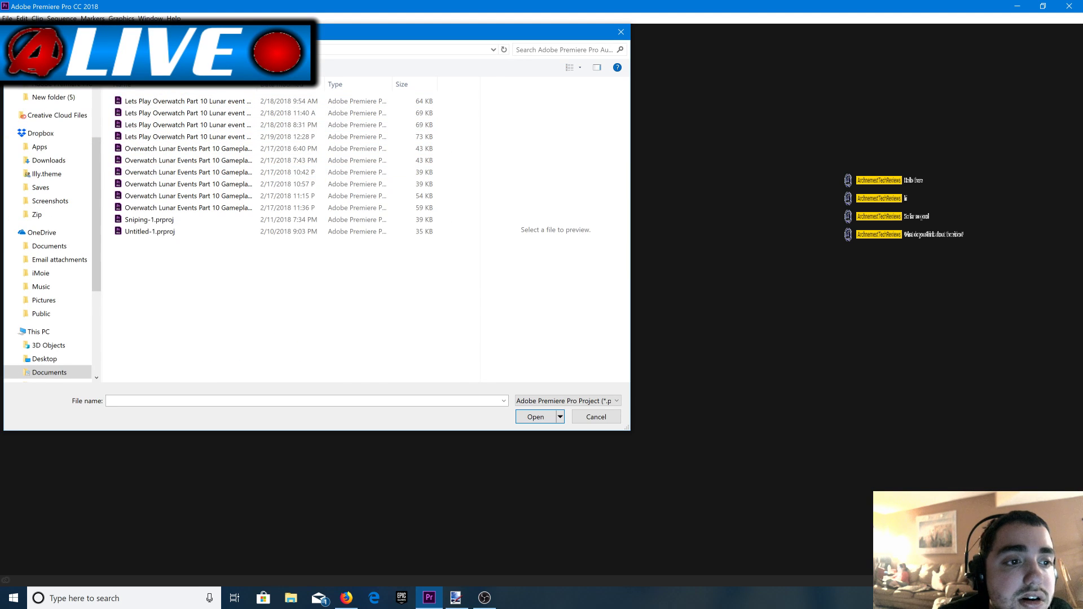
left_click(12, 49)
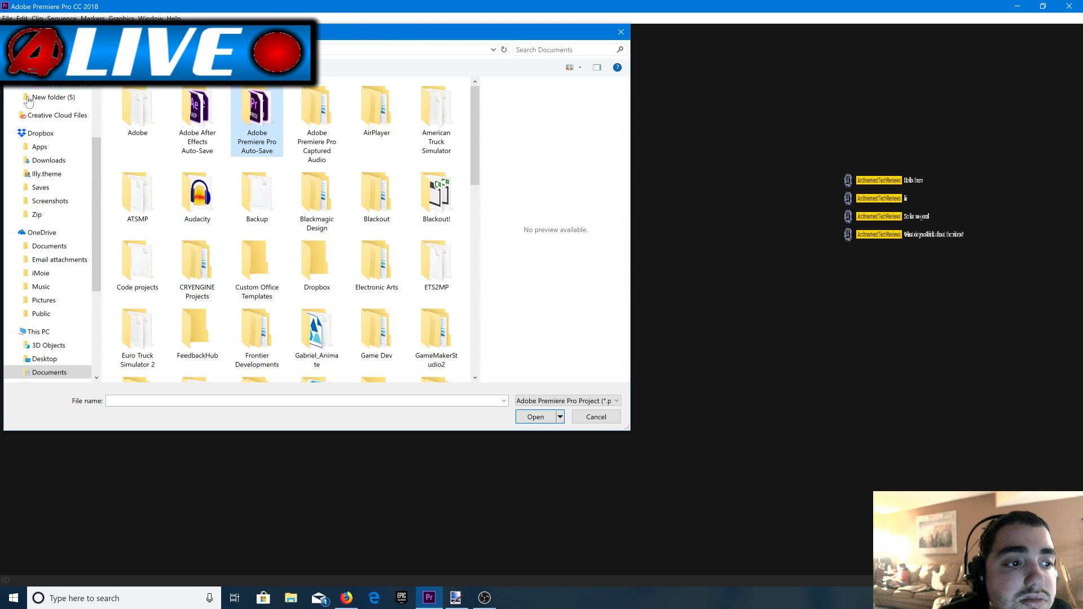
Recheck the Adobe Premiere Pro Auto-Save folder and look through the rest of Documents for the power bank project.
scroll(41, 179, "up", 3)
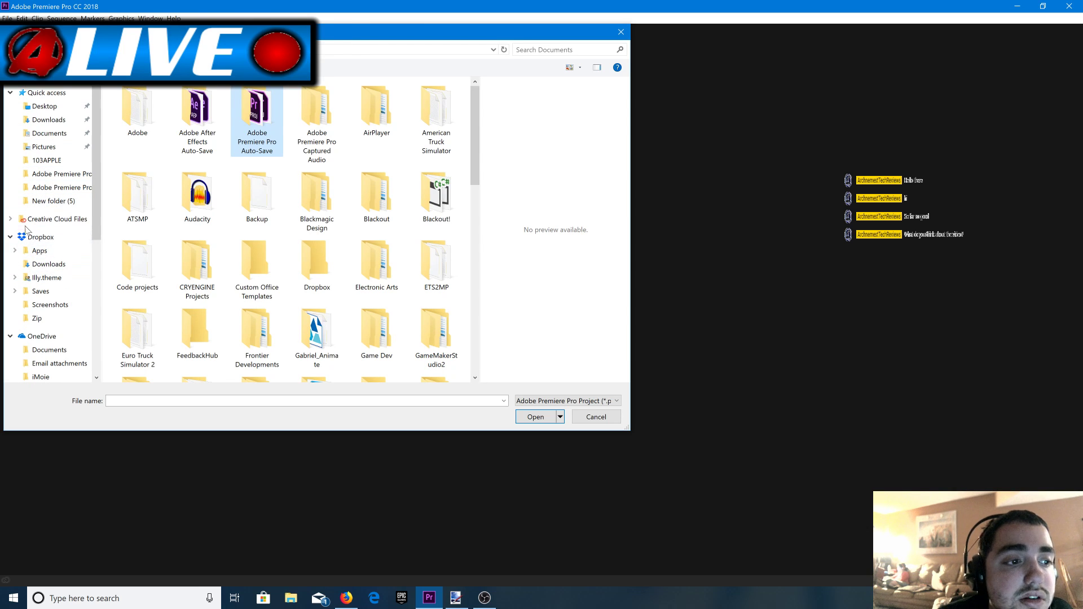
left_click(44, 135)
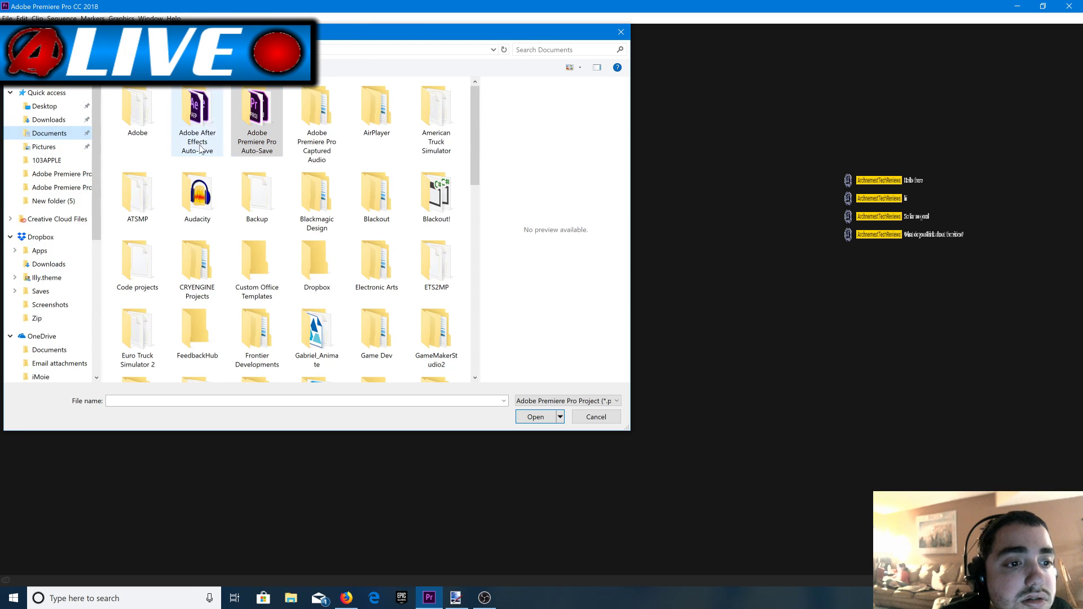
double_click(239, 146)
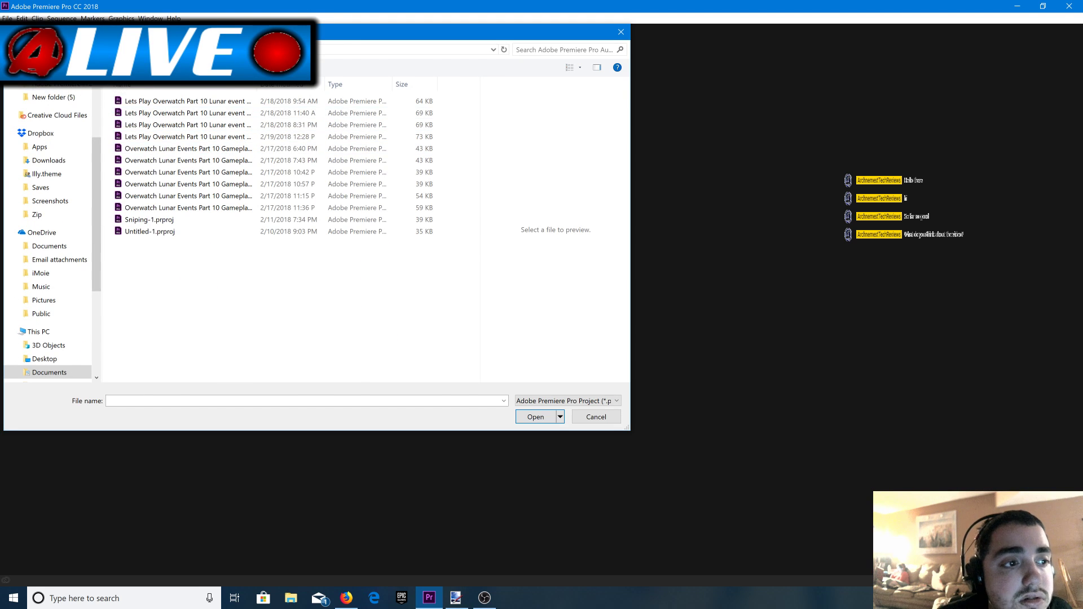
key("alt+Left")
scroll(151, 237, "down", 5)
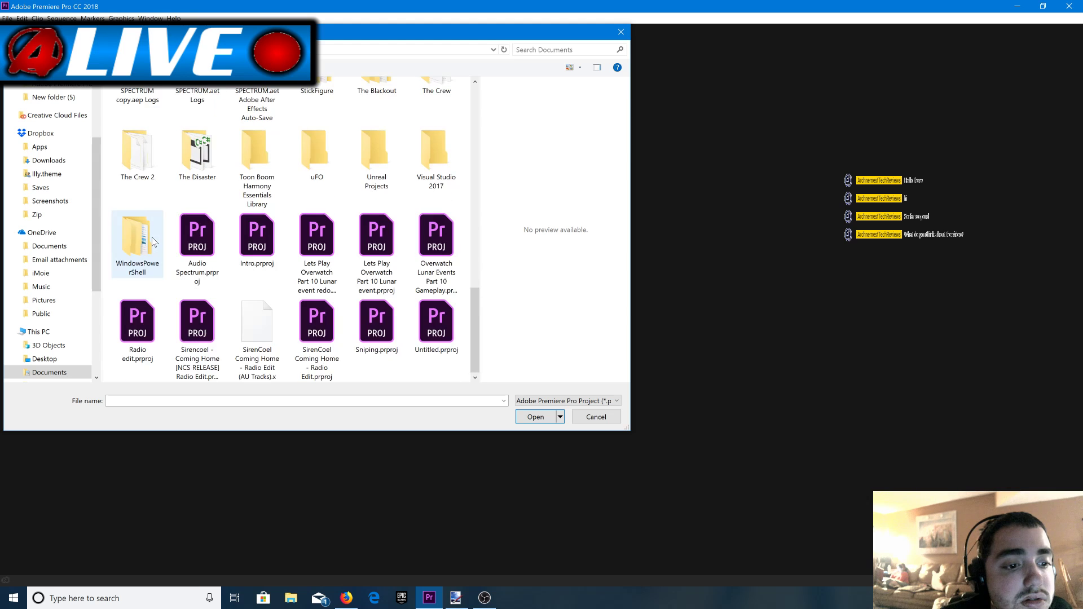
scroll(151, 237, "up", 5)
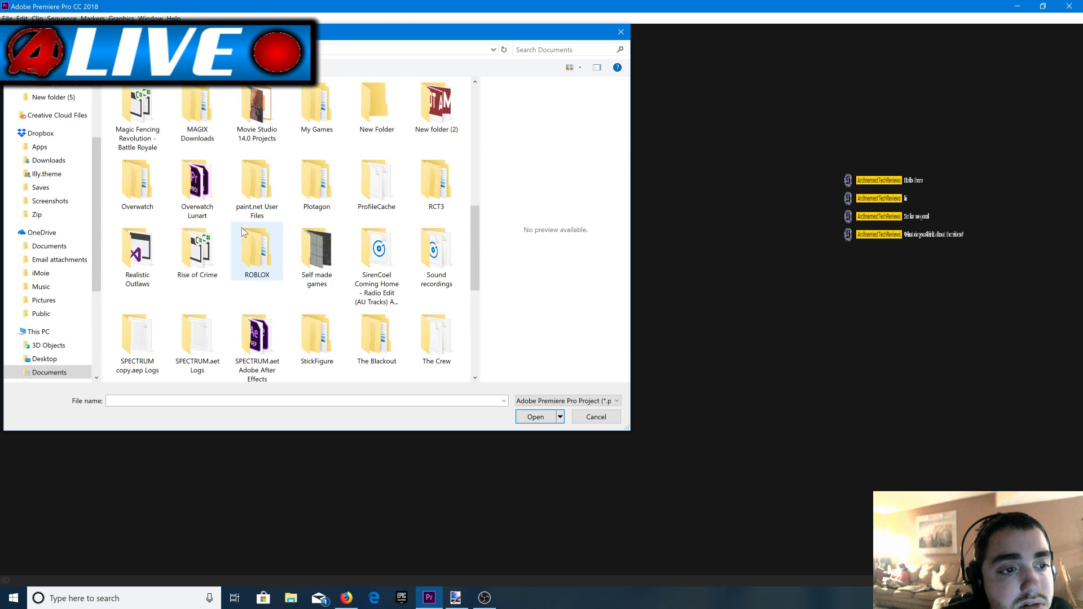
Open the Overwatch Lunart folder and look through its Adobe Premiere Pro Auto-Save subfolder for the project.
double_click(197, 186)
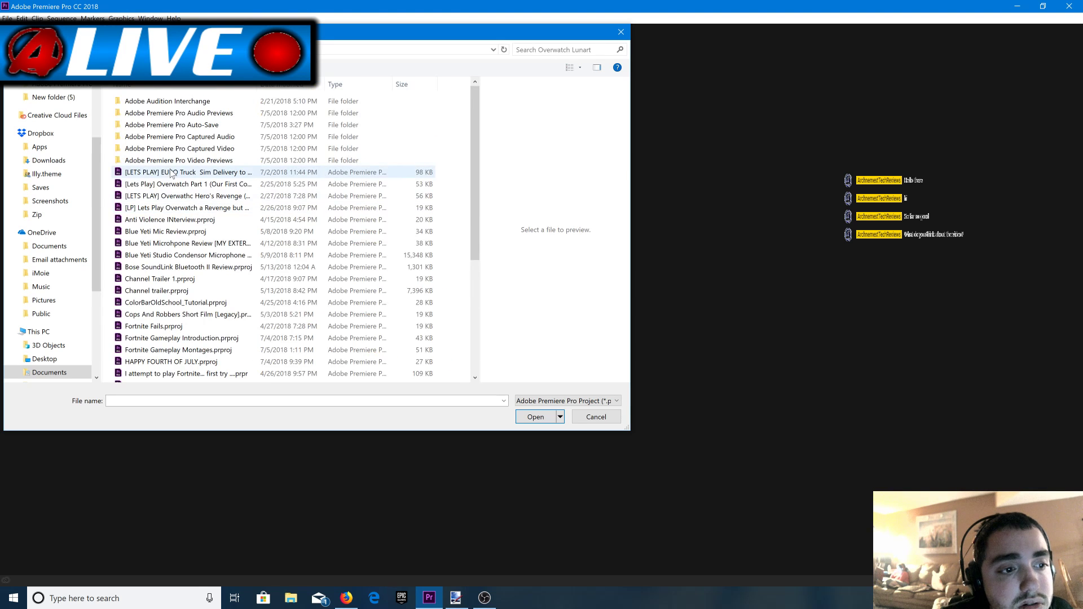
left_click(136, 127)
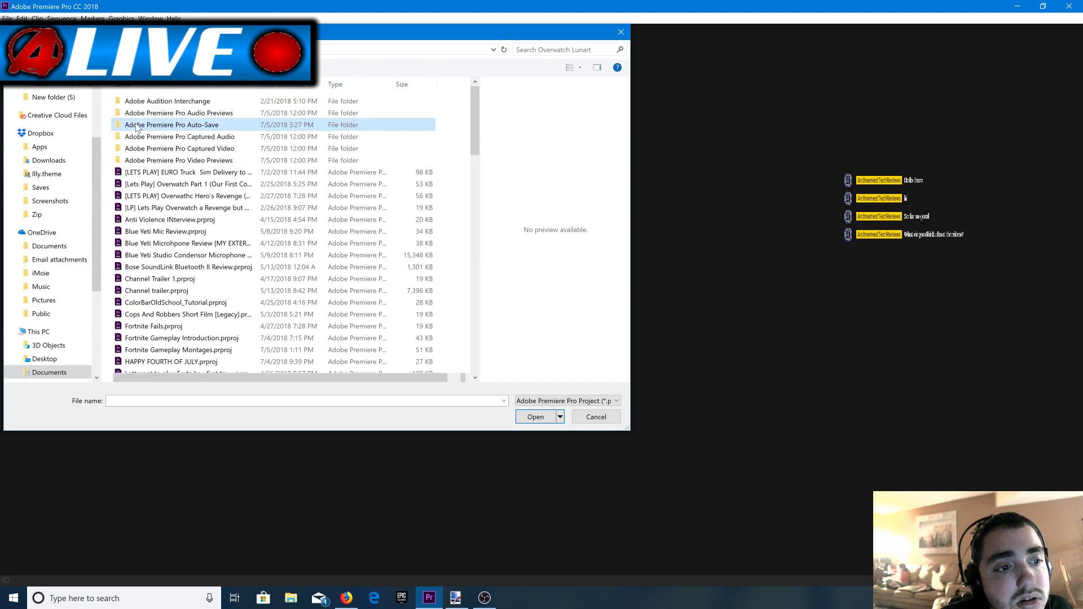
double_click(136, 127)
scroll(129, 164, "down", 15)
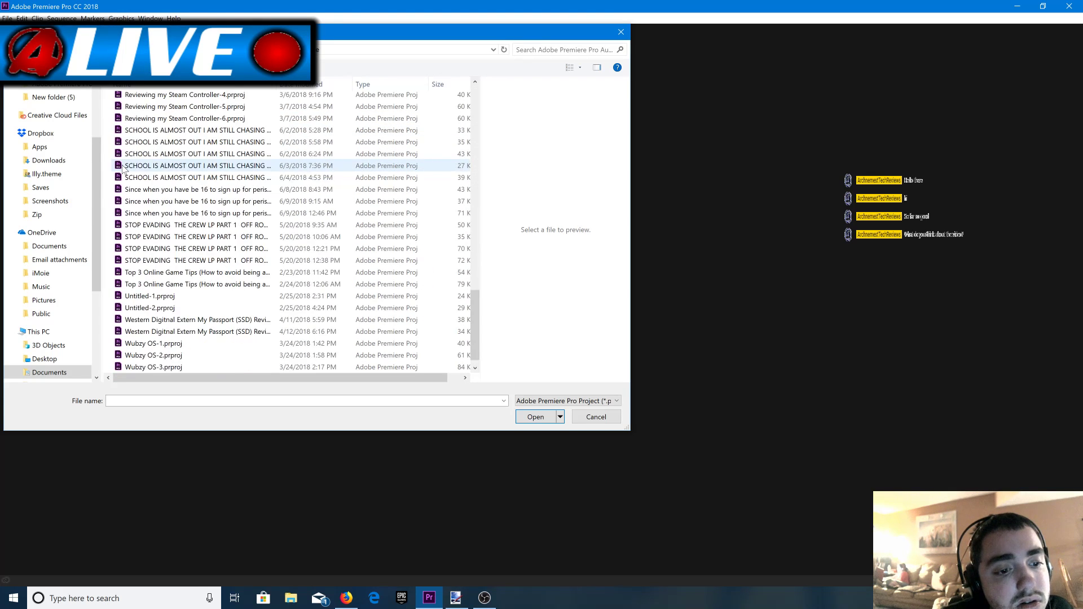
scroll(123, 168, "down", 1)
key("alt+Left")
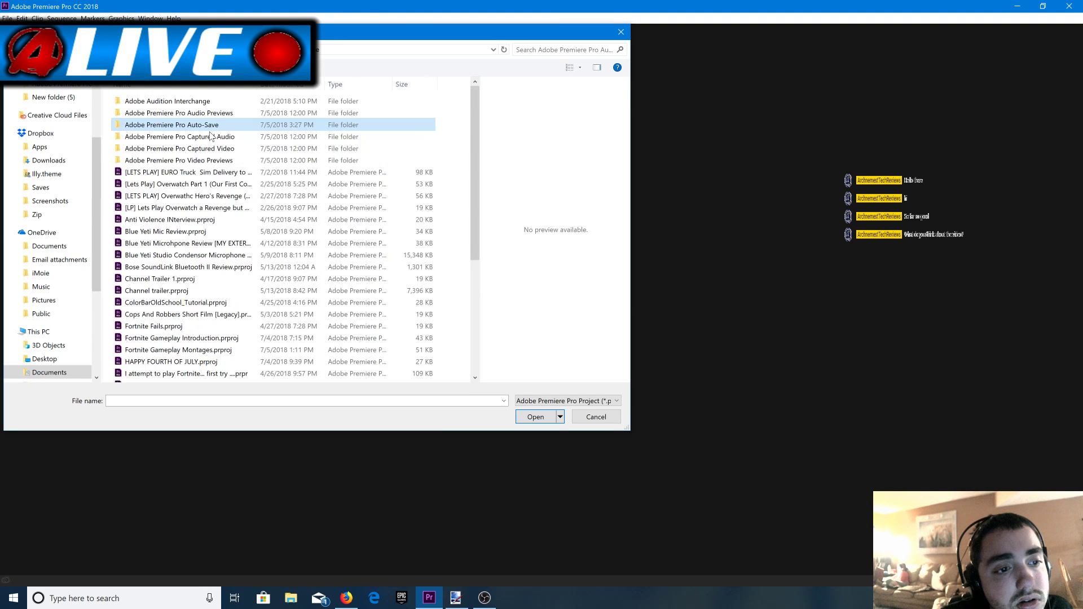
Look through the project files in the Overwatch Lunart folder for the power bank review.
scroll(235, 307, "down", 5)
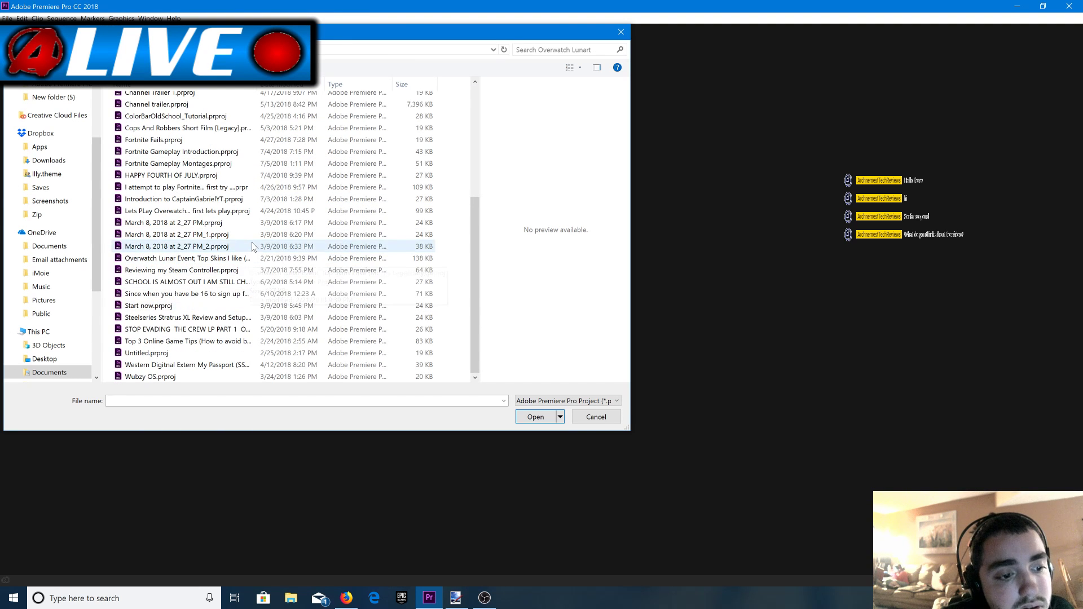
scroll(327, 219, "up", 5)
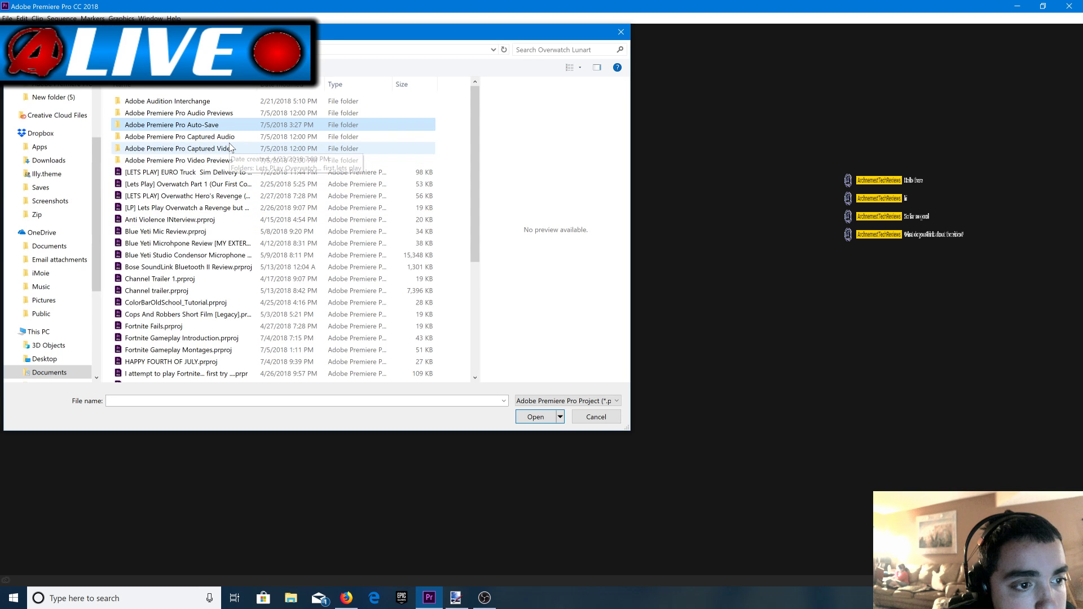
scroll(230, 148, "down", 5)
scroll(229, 148, "up", 5)
scroll(230, 148, "down", 5)
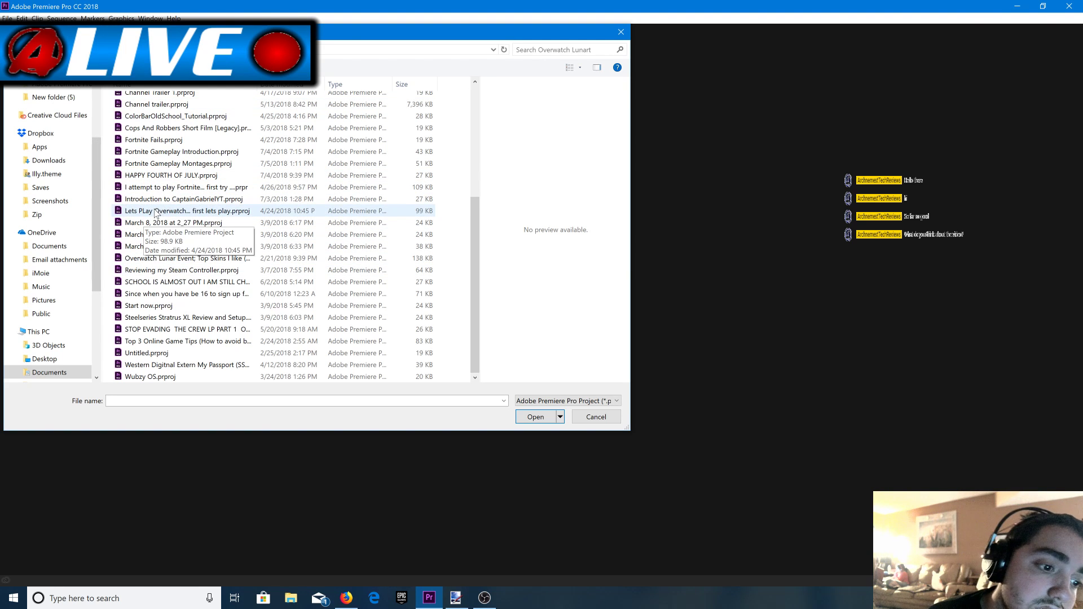
scroll(144, 245, "up", 2)
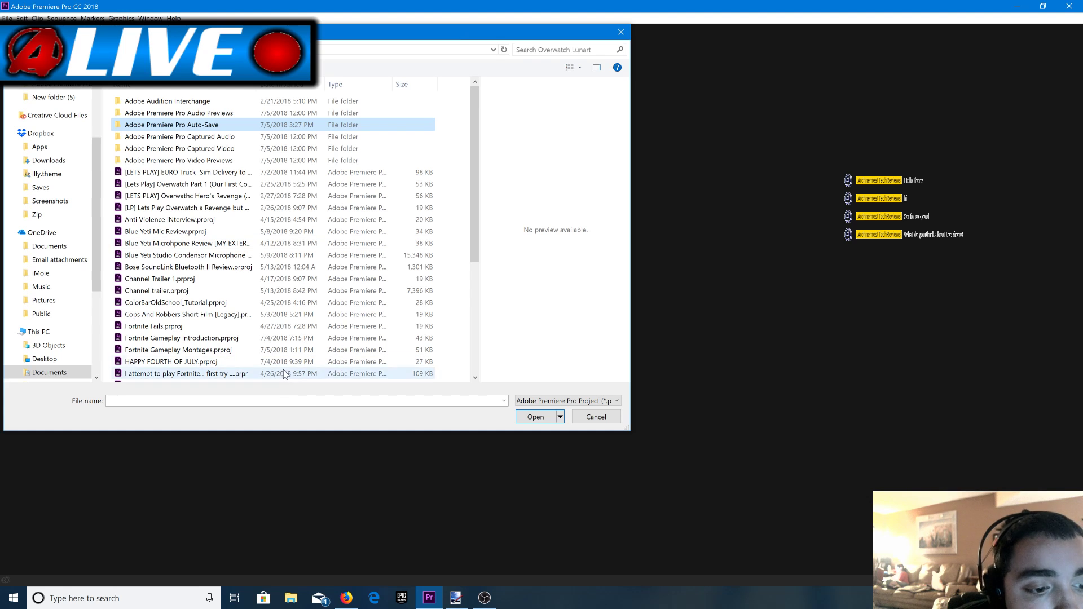
Enter "wh" as the file name, return to Documents and search it for "which power bank".
left_click(285, 401)
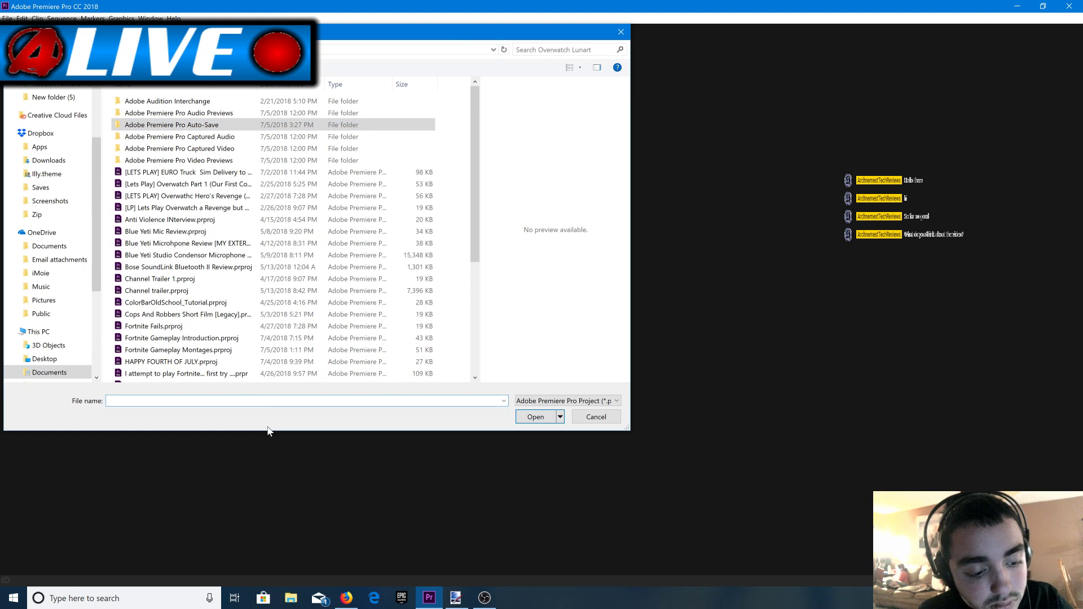
type("wh")
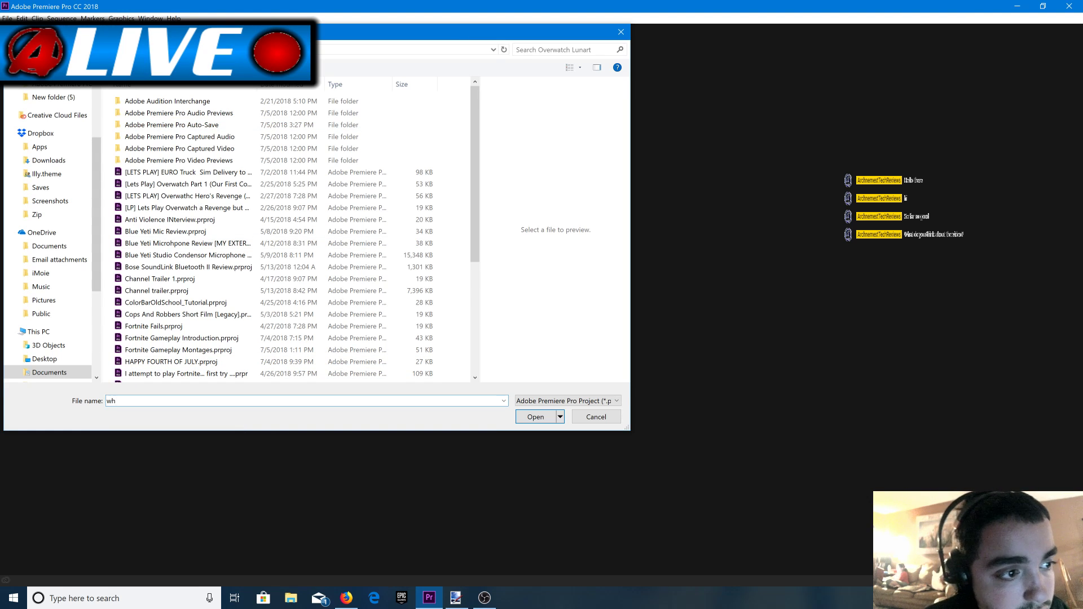
key("alt+Left")
scroll(281, 245, "down", 3)
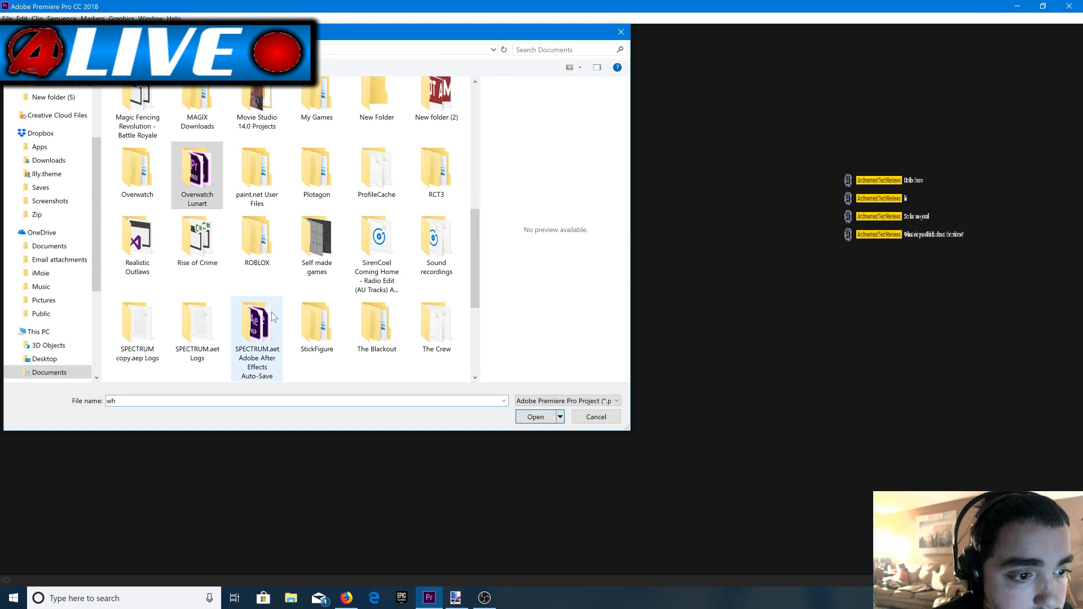
scroll(247, 298, "up", 2)
scroll(246, 298, "down", 2)
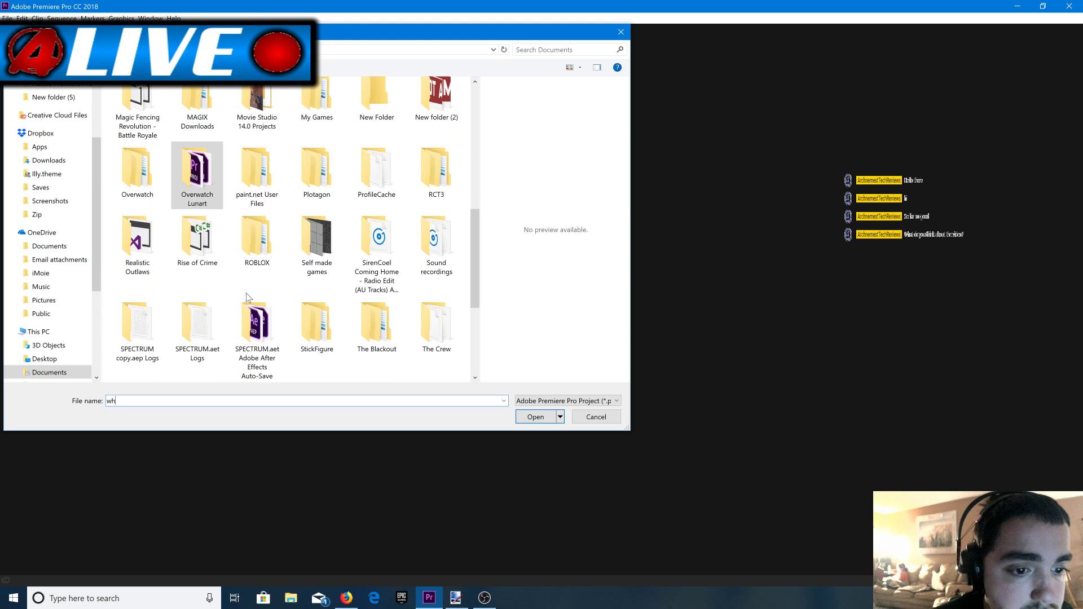
left_click(564, 49)
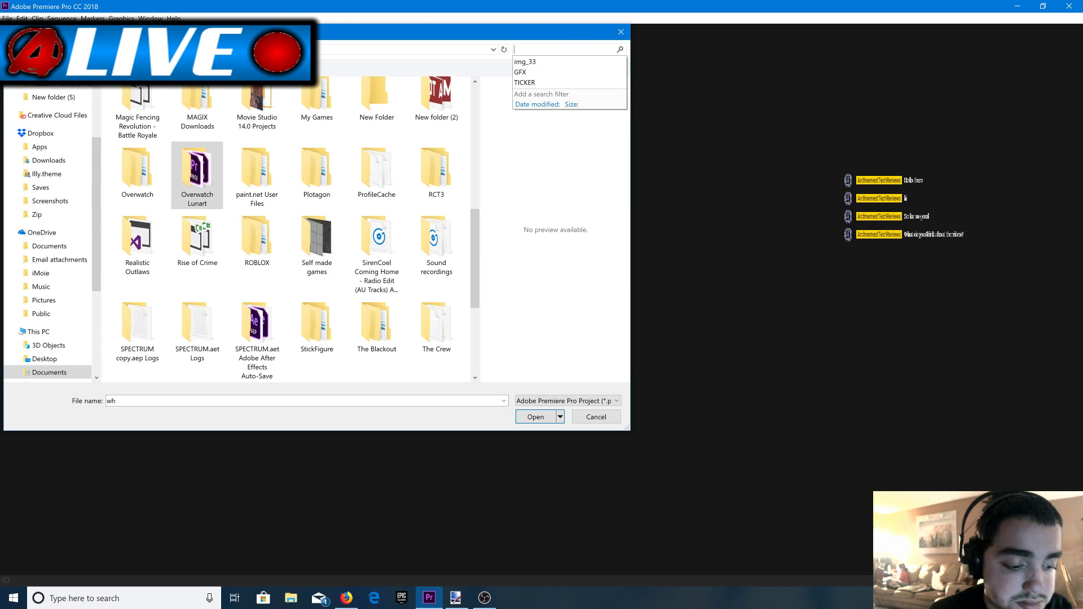
type("which")
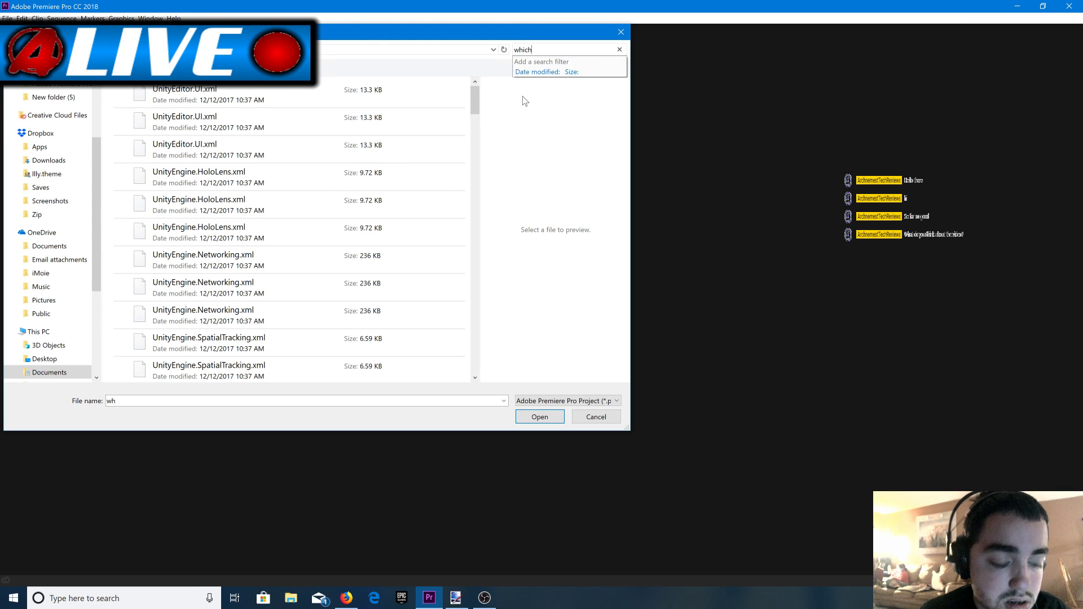
type("po")
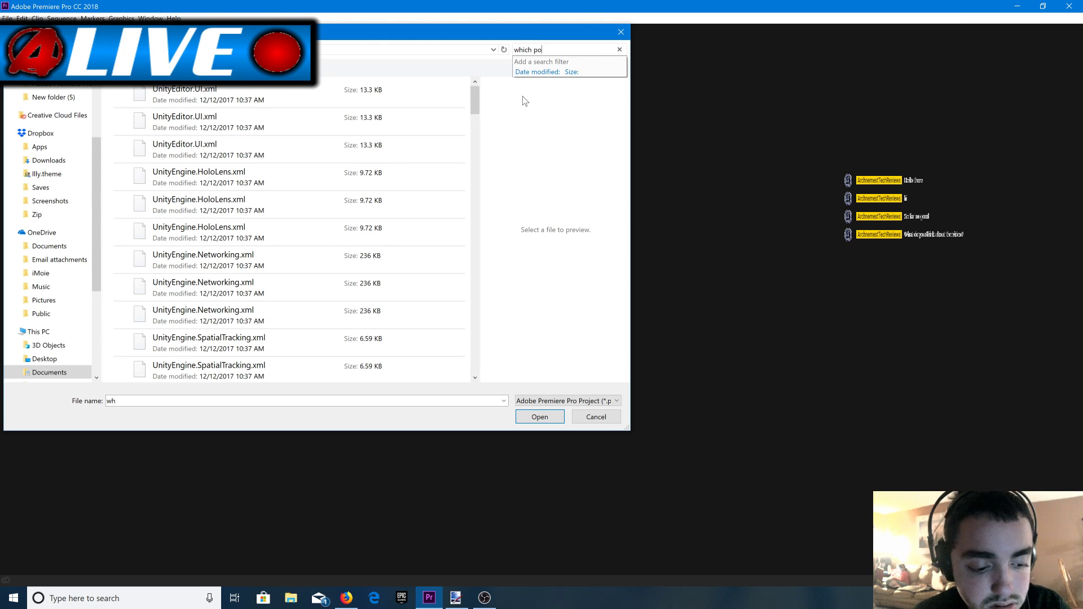
type("wer bank")
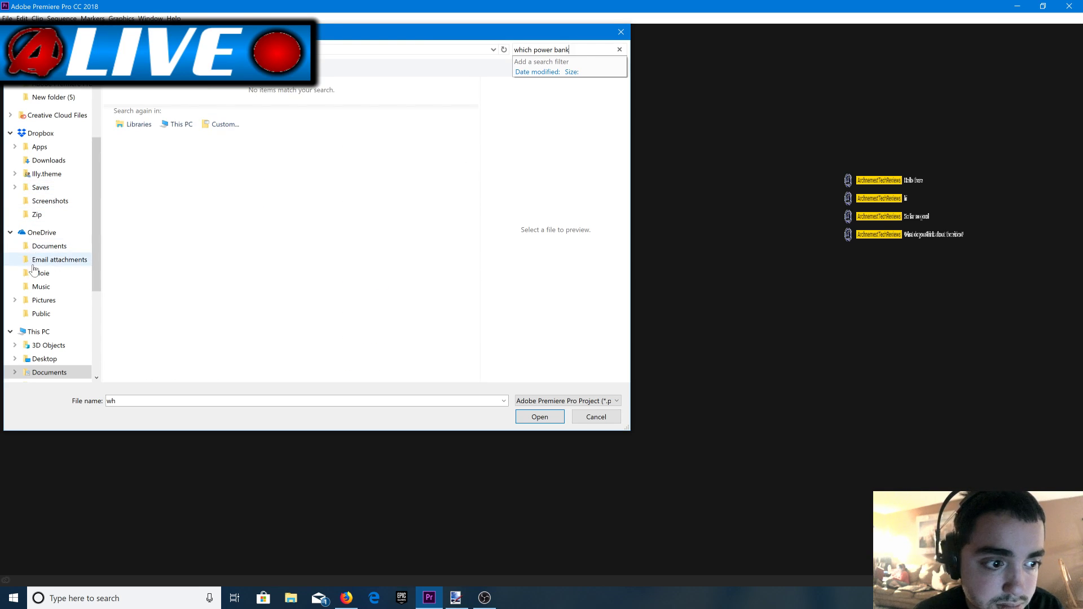
Open the recent project "Which power bank should I use-1.prproj" from Quick access.
scroll(62, 226, "up", 3)
left_click(47, 93)
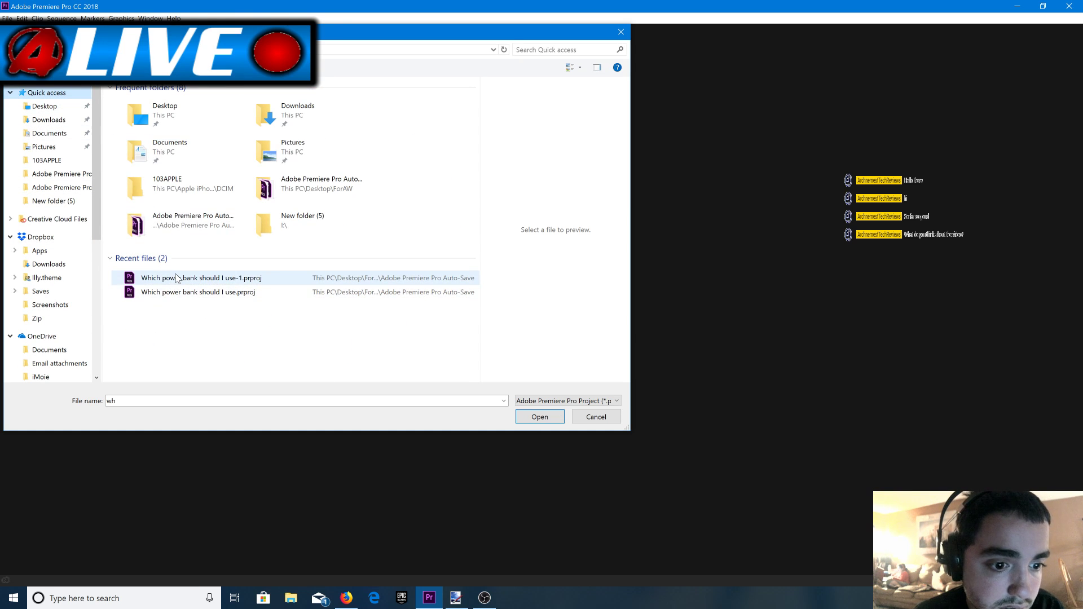
double_click(176, 277)
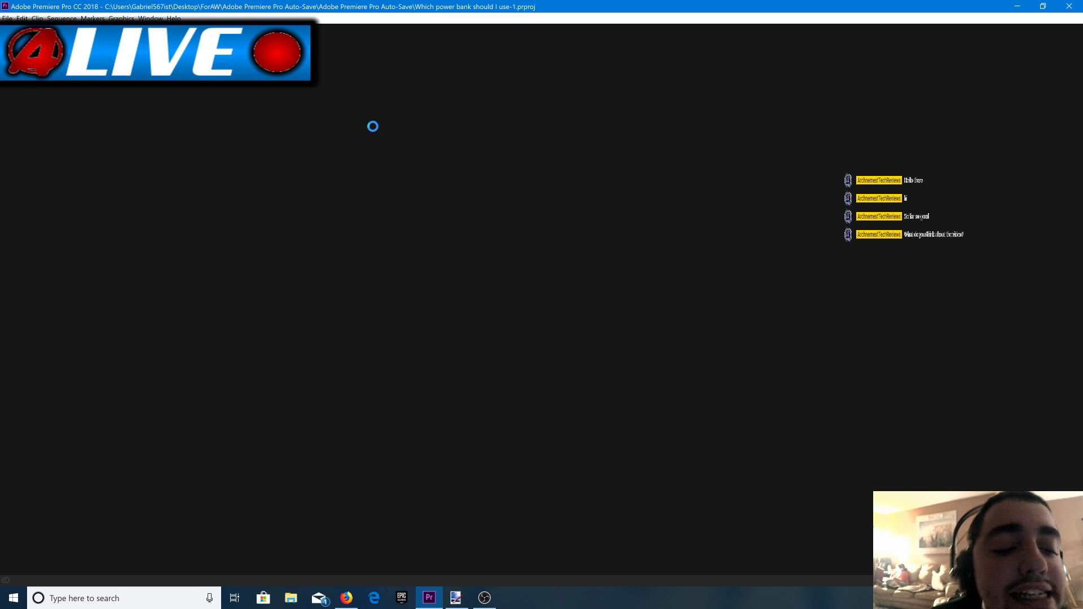
Switch to Firefox and check the Arch EDITS | 3 stream page's chat, comments and Videolytics statistics.
left_click(346, 601)
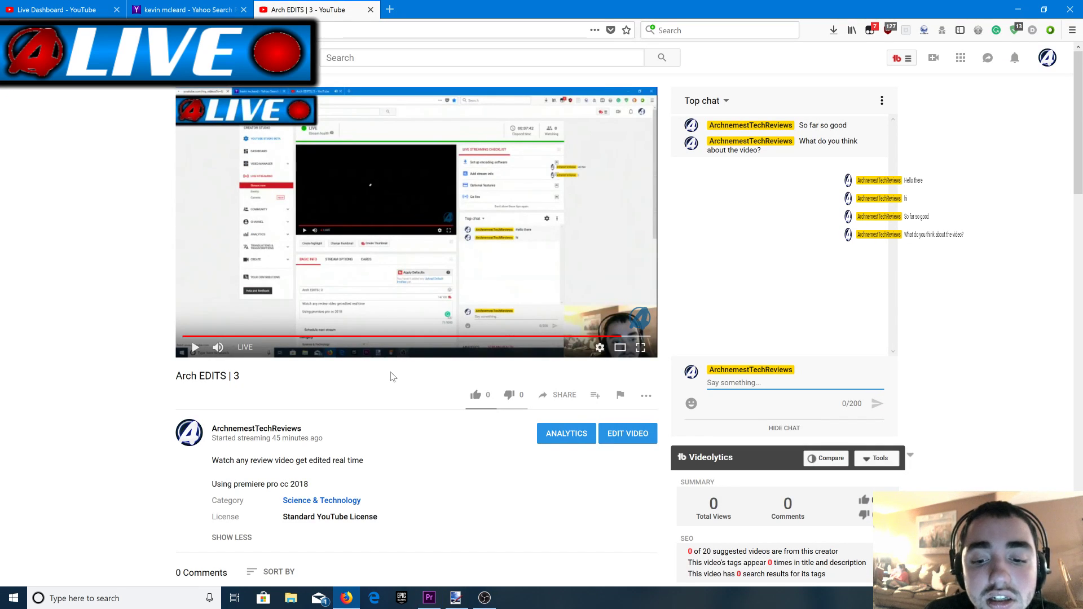
scroll(383, 392, "down", 6)
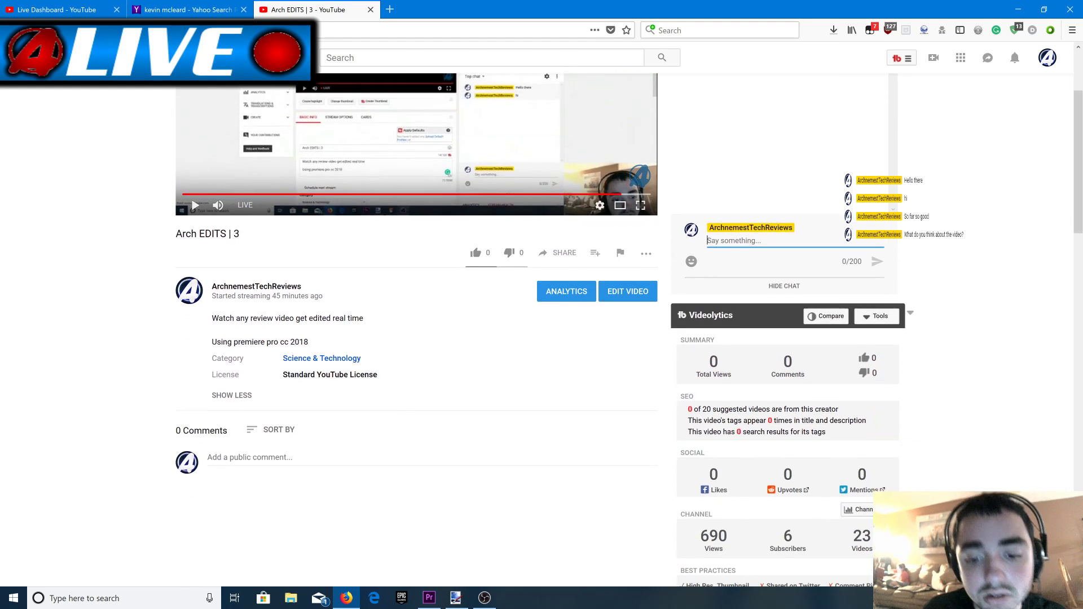
scroll(340, 428, "down", 3)
scroll(341, 428, "up", 1)
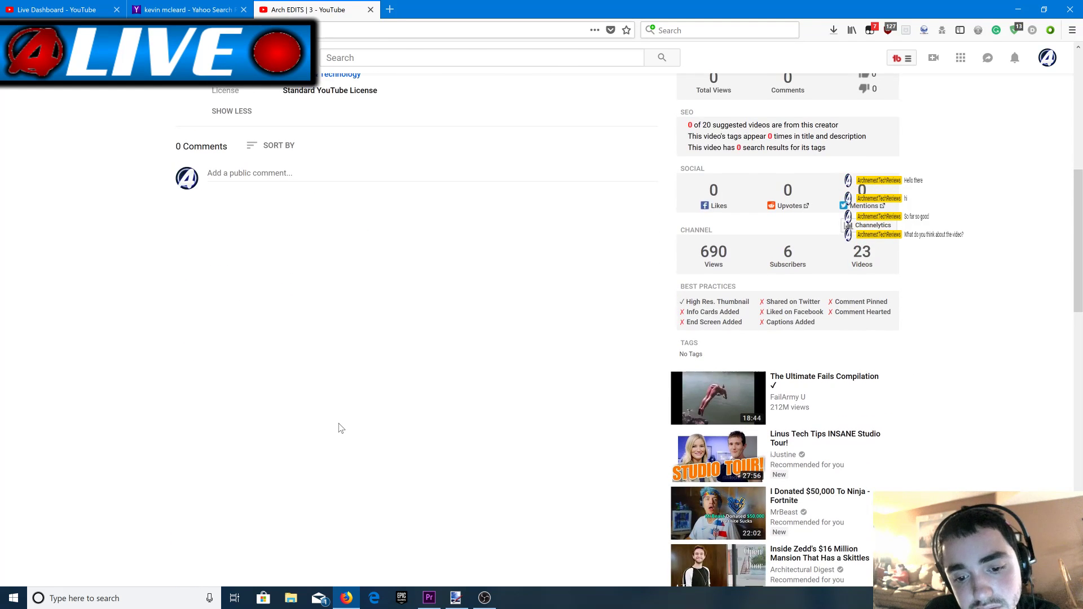
scroll(341, 428, "up", 2)
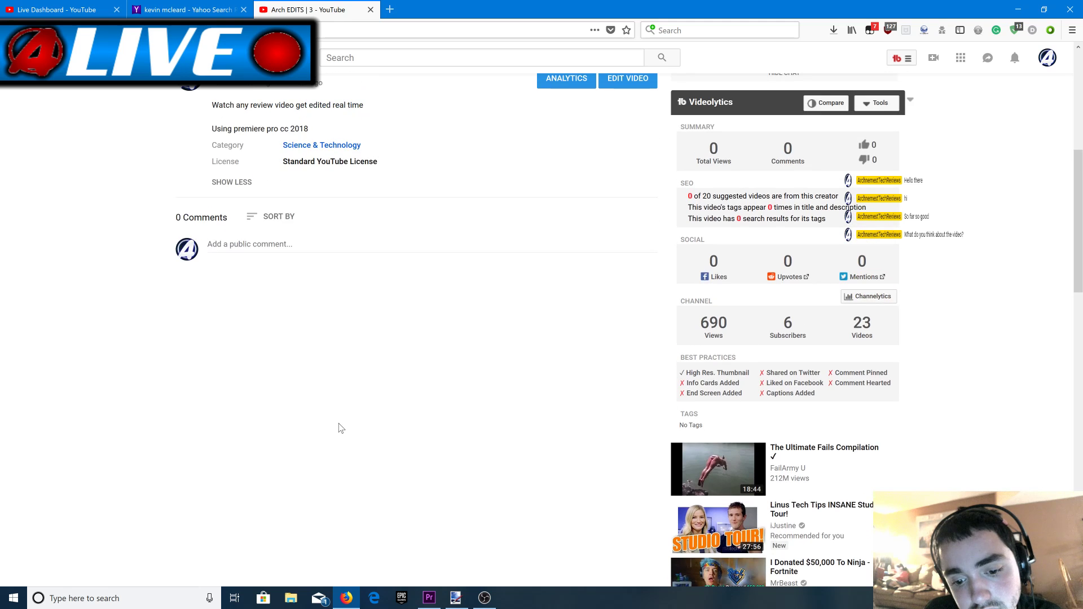
scroll(409, 478, "up", 1)
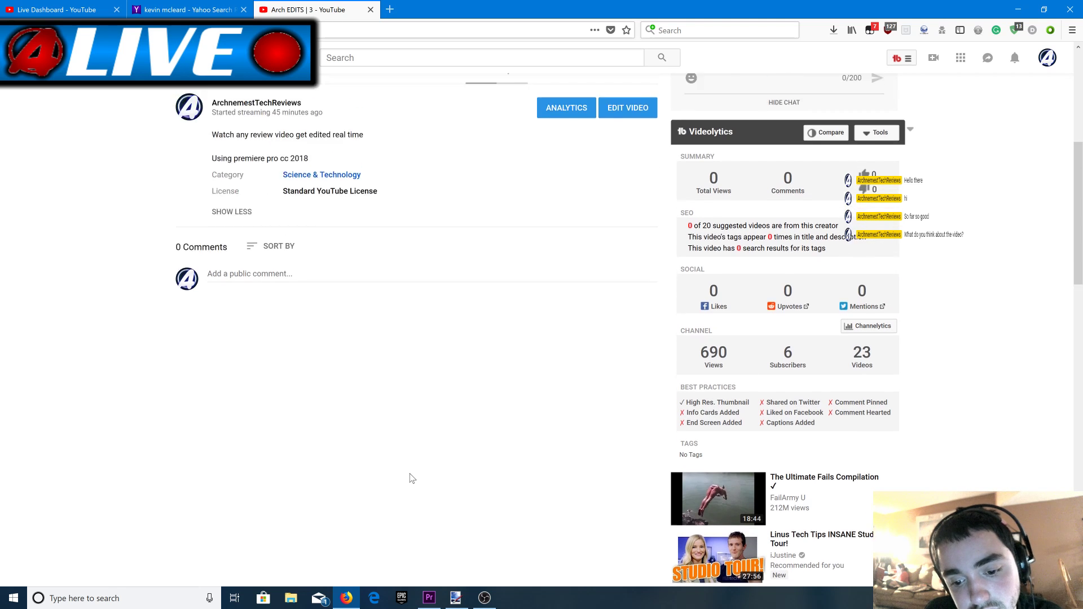
scroll(411, 476, "down", 1)
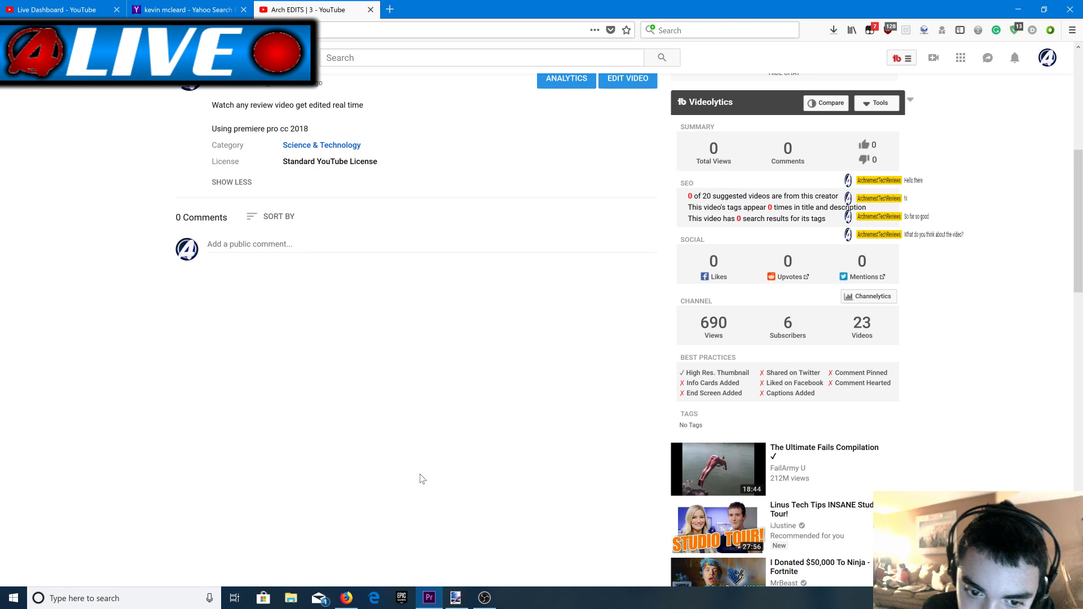
Switch back to Premiere Pro, check the IMG_3358 sequence around 00:04:22:18 and return the playhead to the start.
scroll(417, 480, "up", 6)
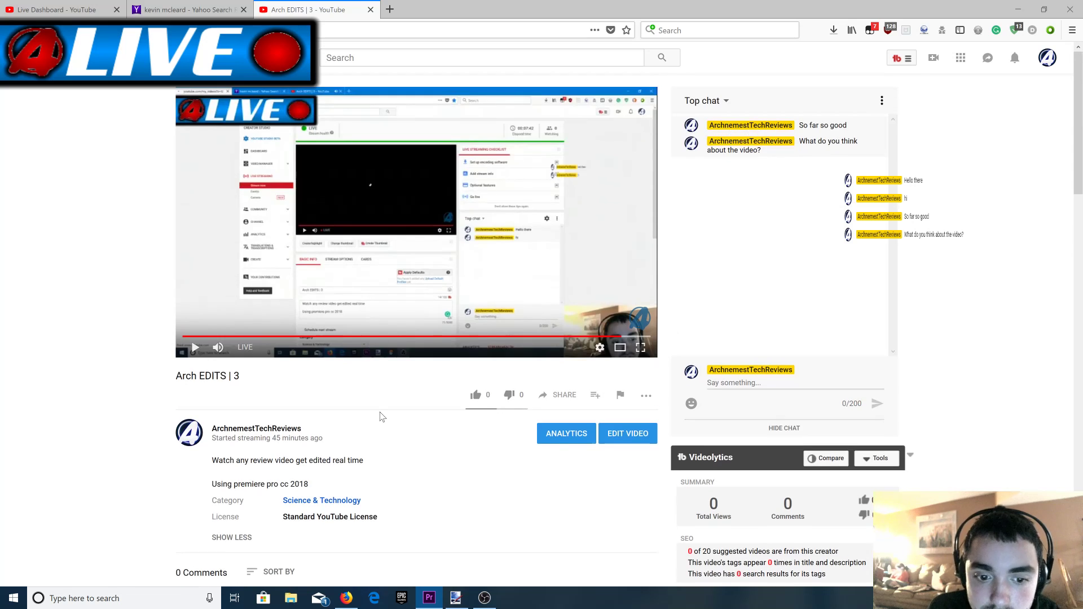
key("alt+Tab")
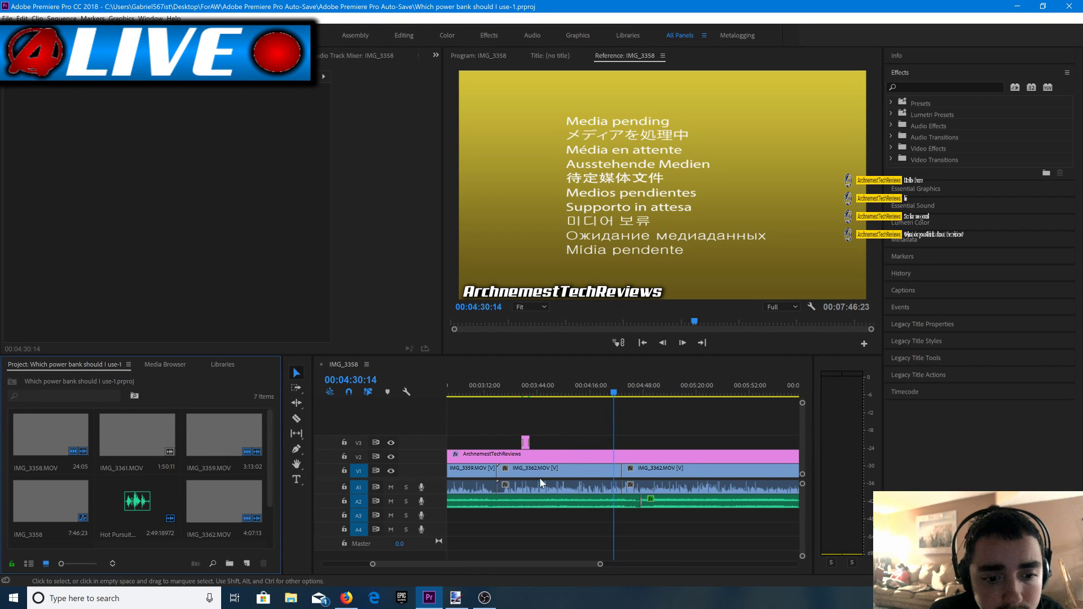
mouse_move(600, 565)
left_mouse_down()
mouse_move(617, 569)
mouse_move(604, 570)
left_mouse_up()
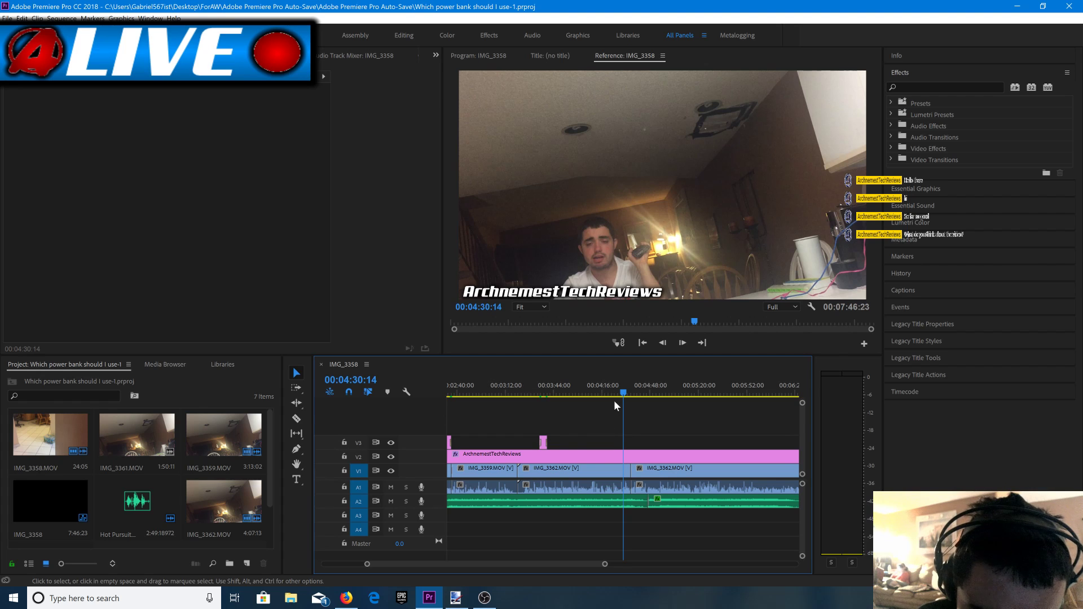
left_click_drag(619, 391, 608, 391)
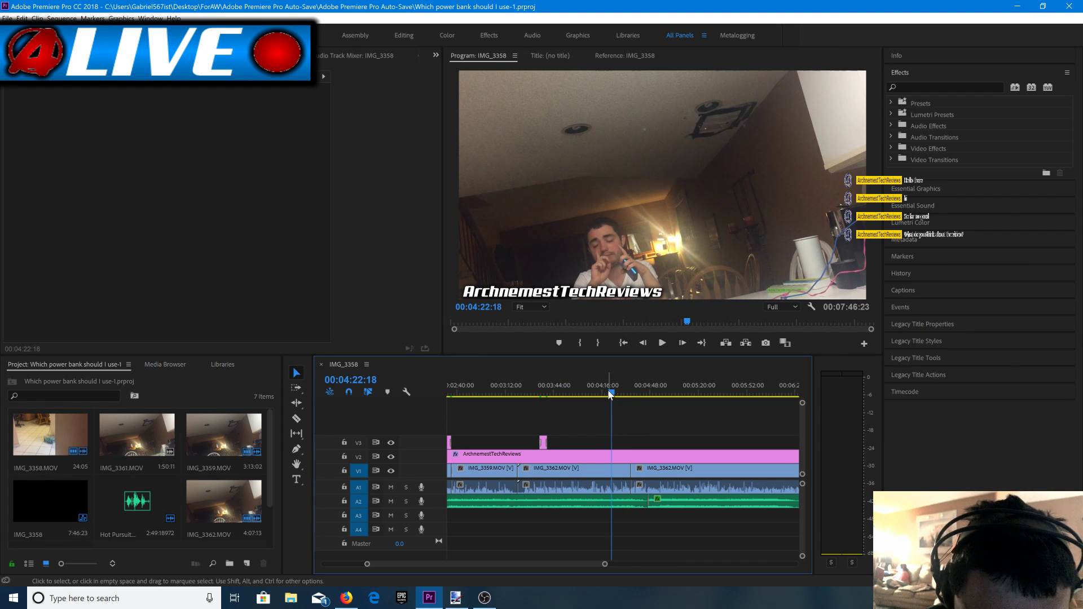
left_click(661, 345)
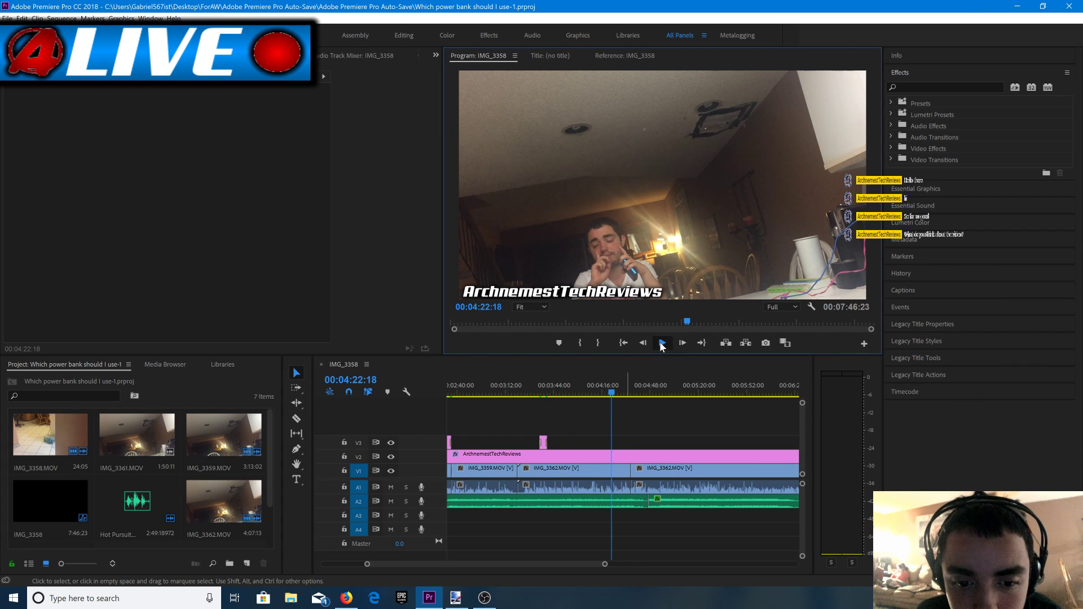
left_click(624, 345)
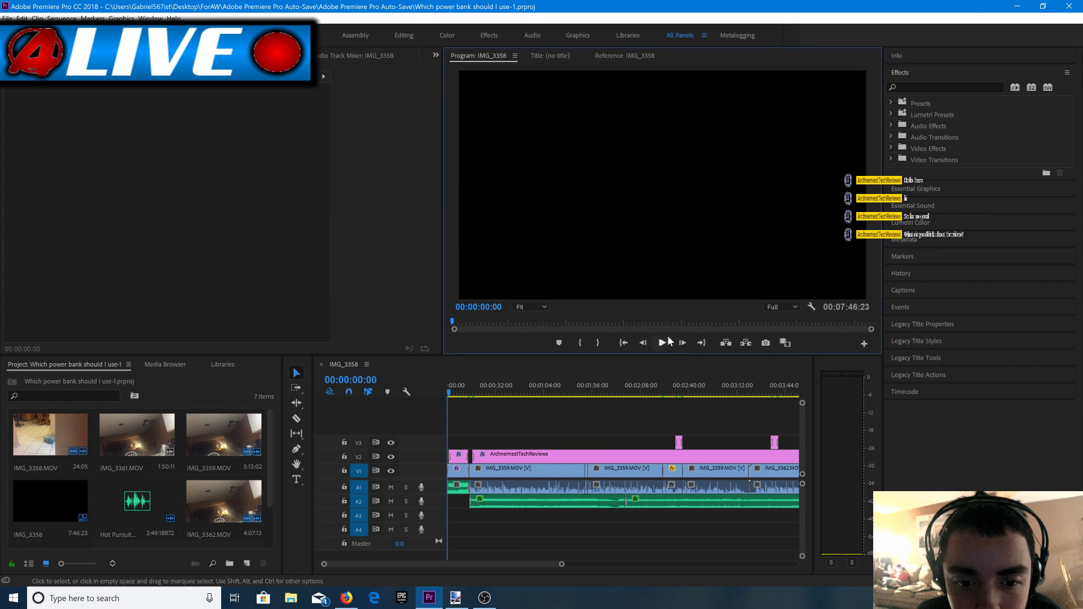
Check the audio mixer levels in OBS and return to Premiere Pro.
left_click(486, 601)
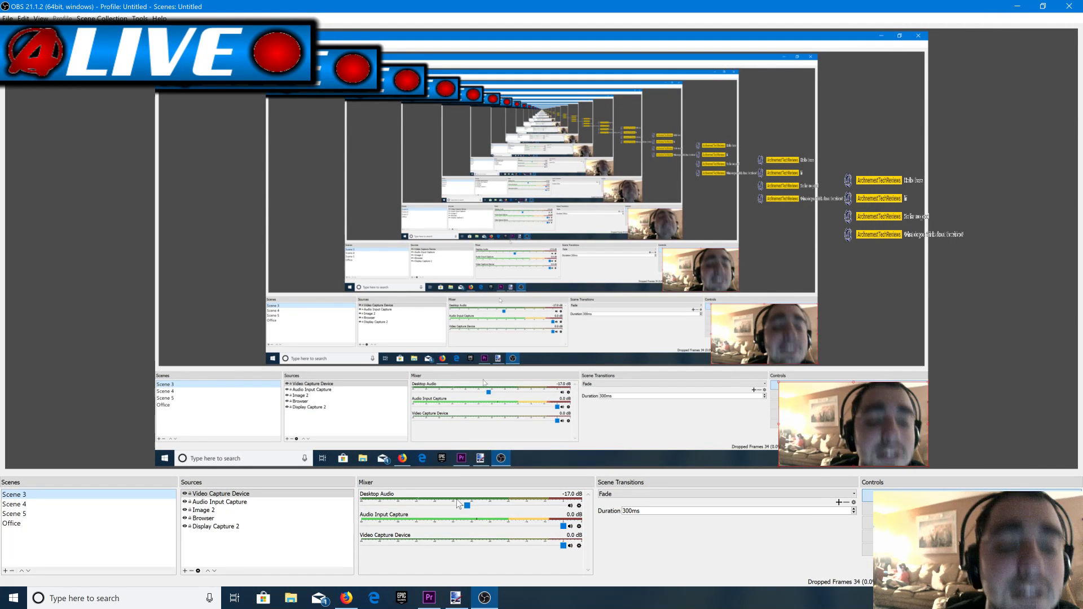
mouse_move(483, 602)
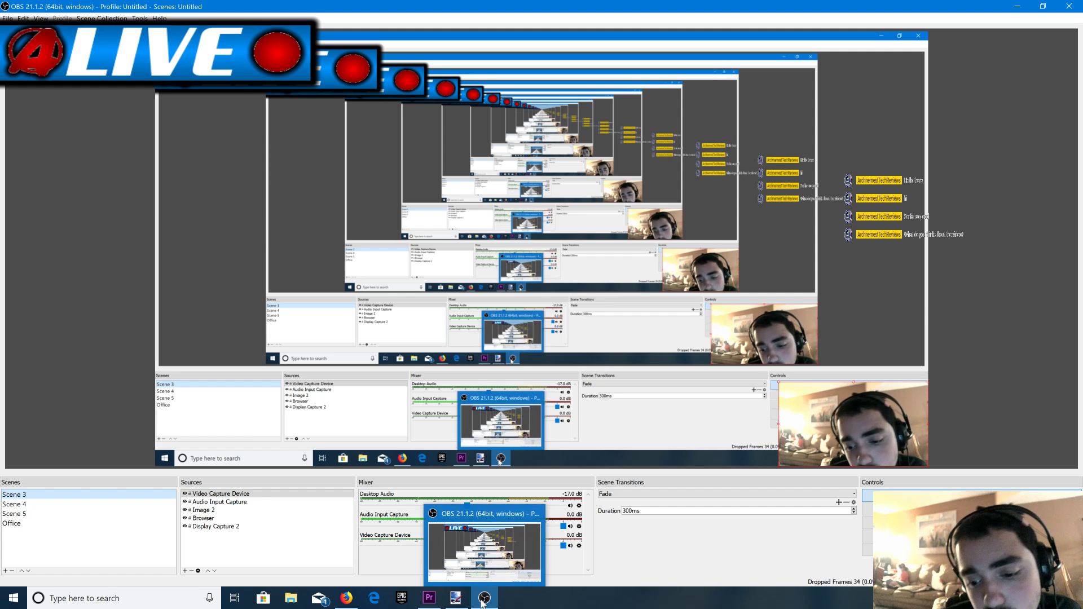
left_click(431, 600)
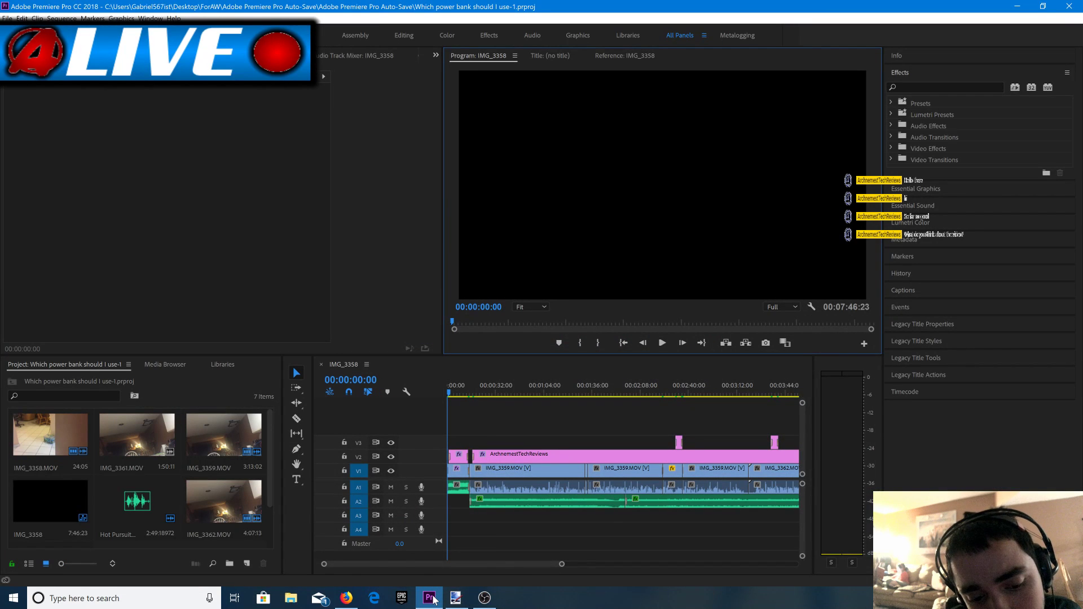
mouse_move(434, 598)
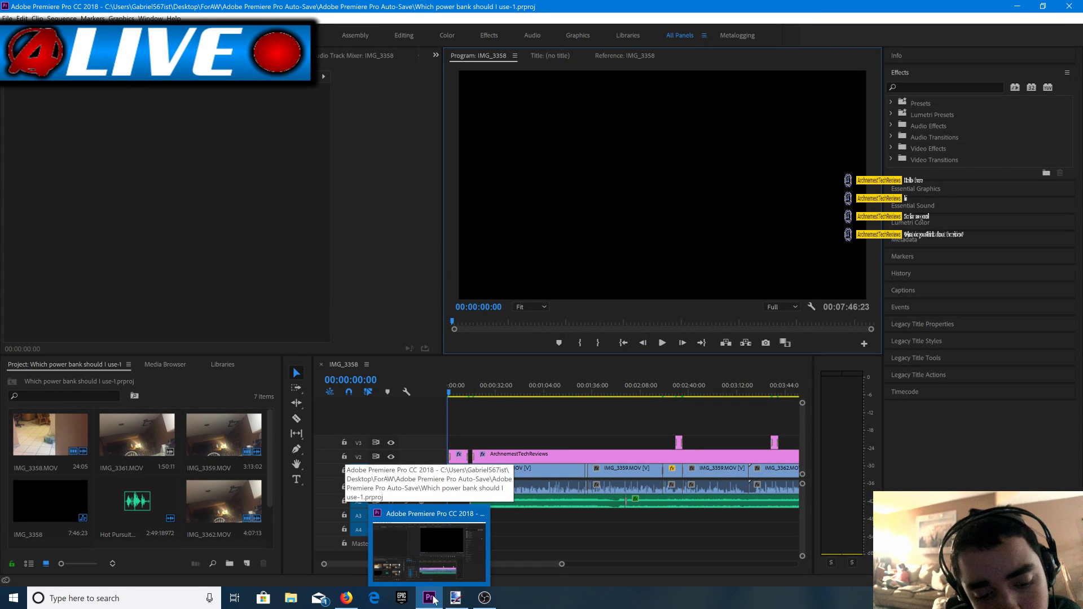
left_click(433, 599)
left_click(434, 599)
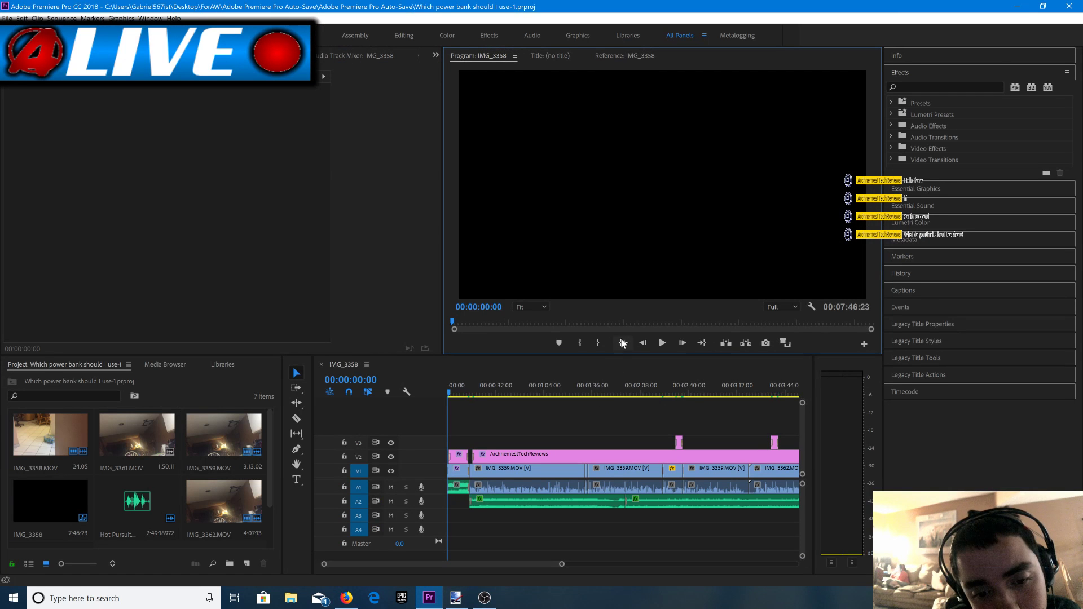
Play the opening seconds of the sequence and scrub onward past the intro title.
left_click(667, 347)
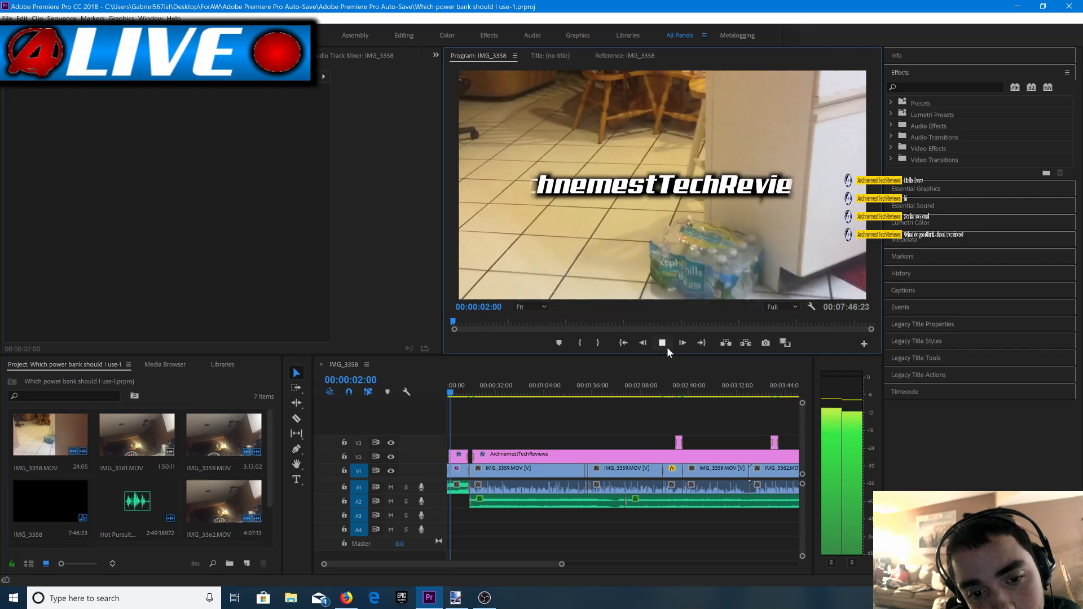
left_click(667, 347)
left_click_drag(458, 389, 514, 395)
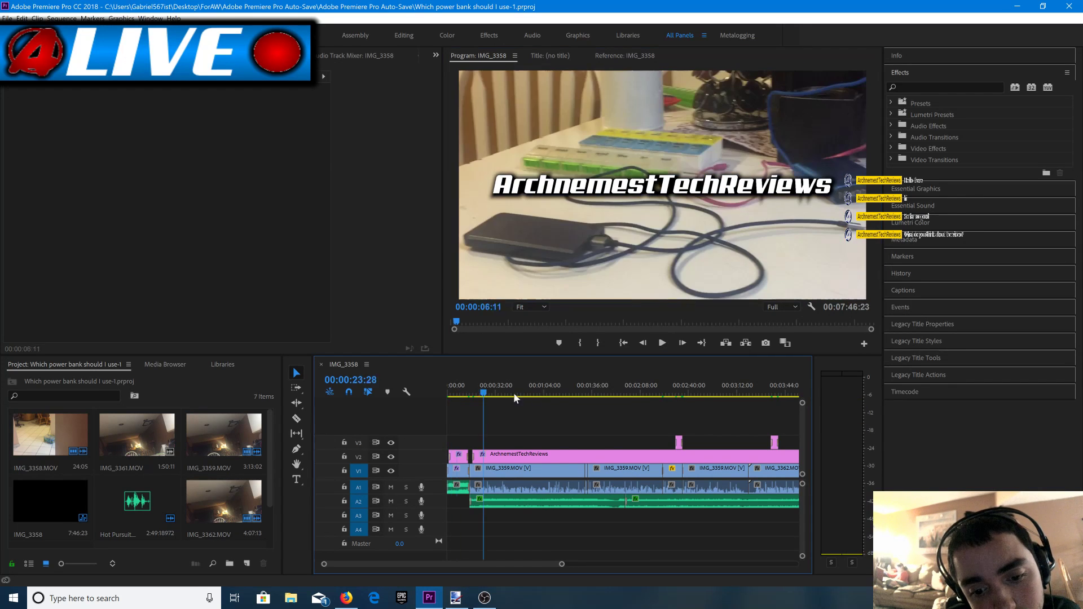
Move the "Dot indicators" title on V3 to about 00:05:00:00 and play the sequence from 00:04:21:00.
left_click_drag(682, 405, 553, 502)
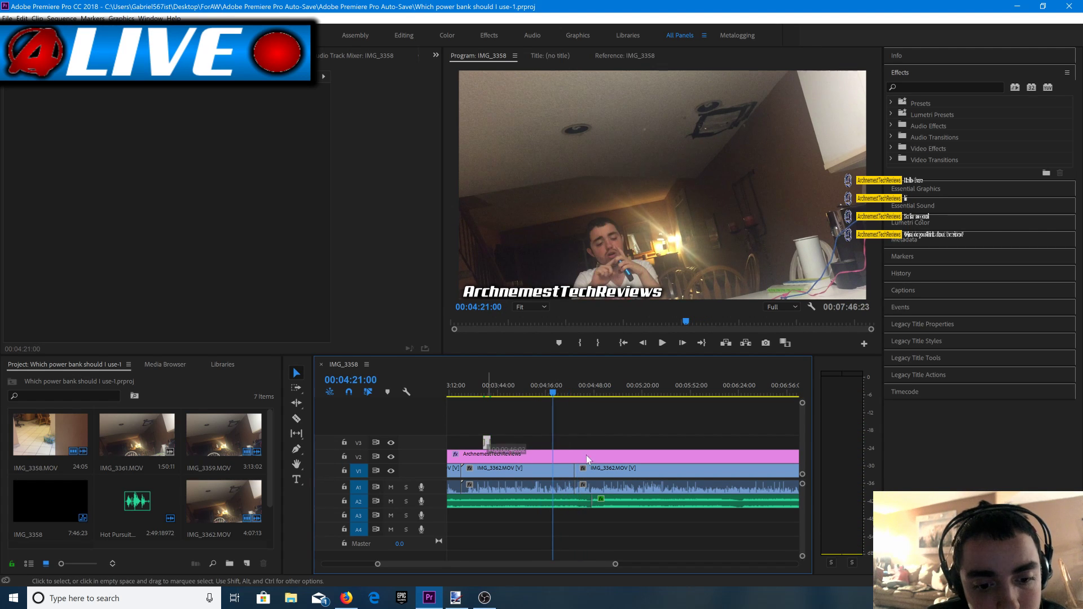
left_click_drag(487, 445, 614, 448)
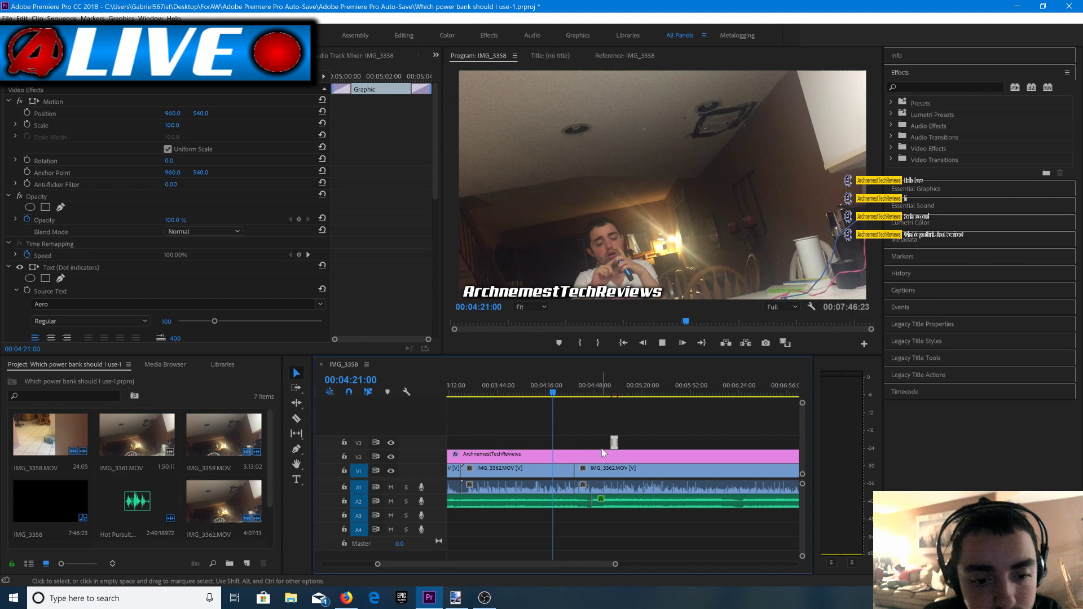
key("space")
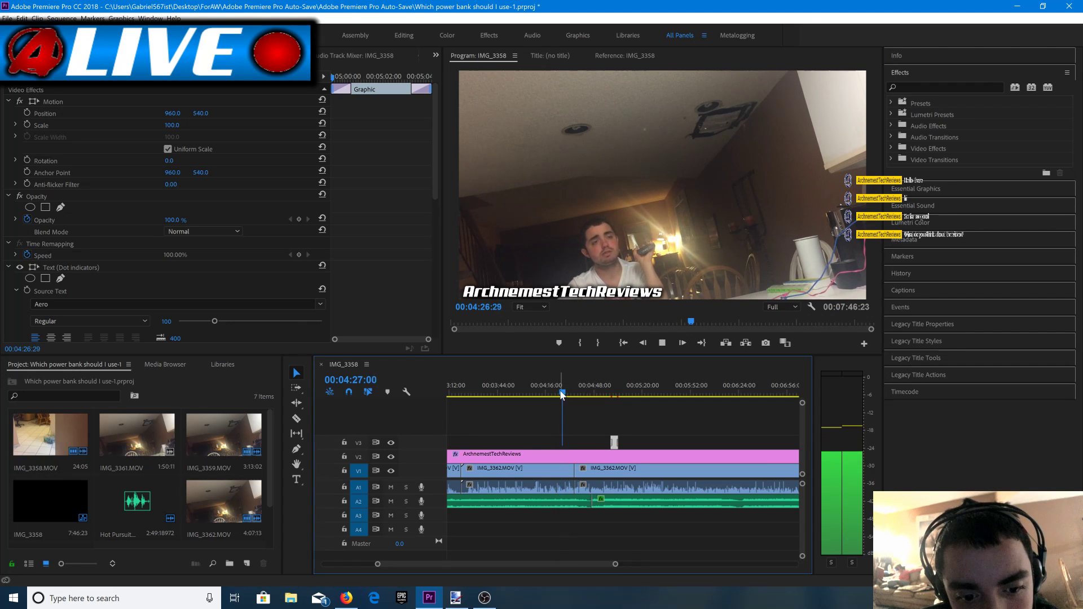
Apply the Cross Zoom video transition at the cut between the two IMG_3362.MOV clips on V1.
left_click(894, 157)
key("space")
left_click(898, 206)
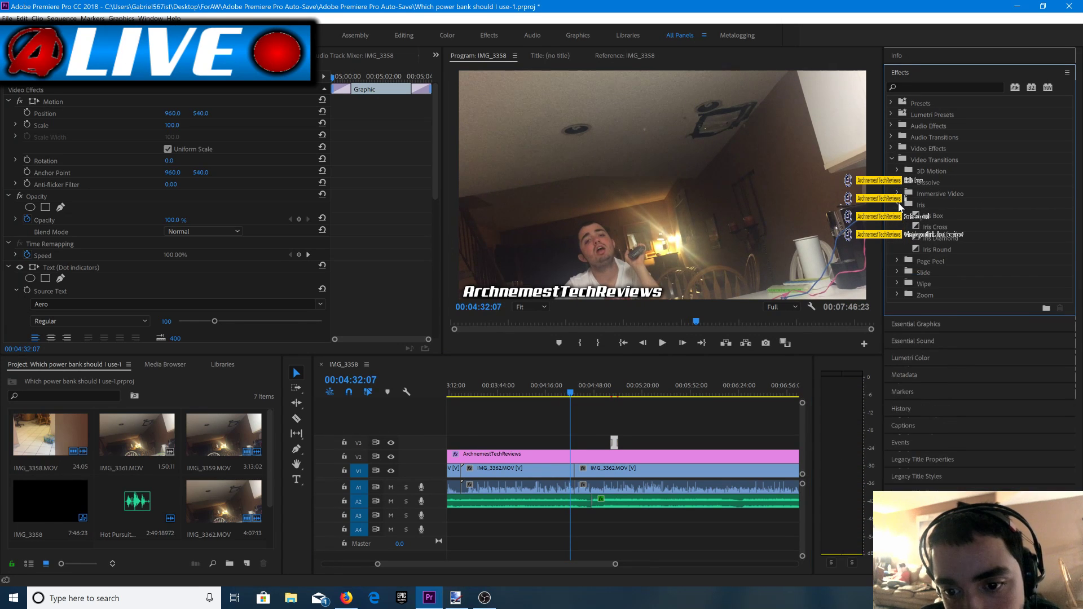
left_click(899, 206)
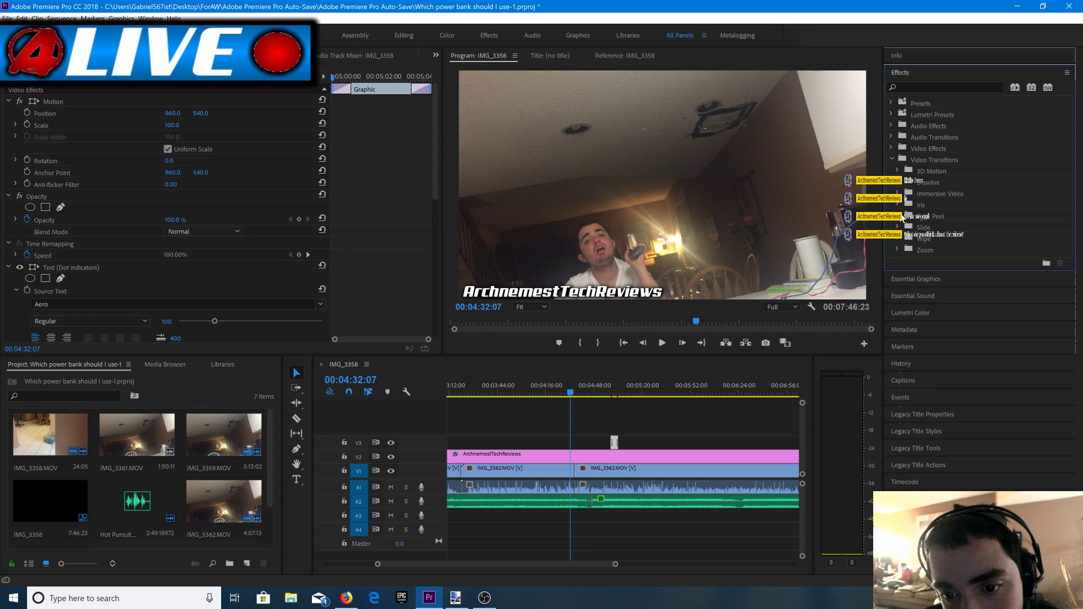
left_click(899, 249)
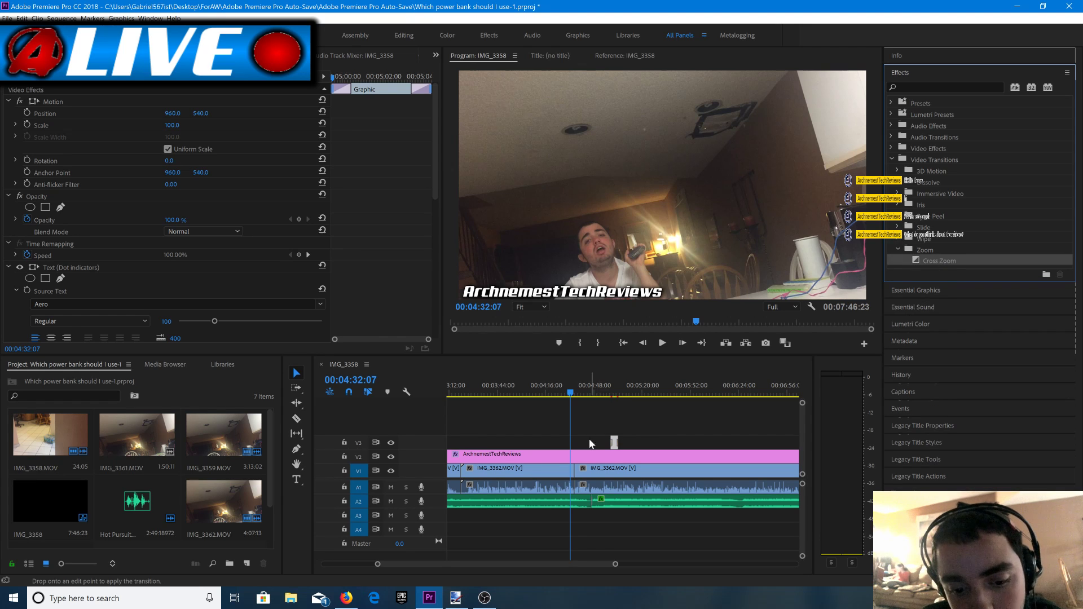
left_click_drag(572, 469, 572, 469)
Play through the Cross Zoom transition and render the sequence's effect previews, stopping playback at 00:00:02:00.
key("space")
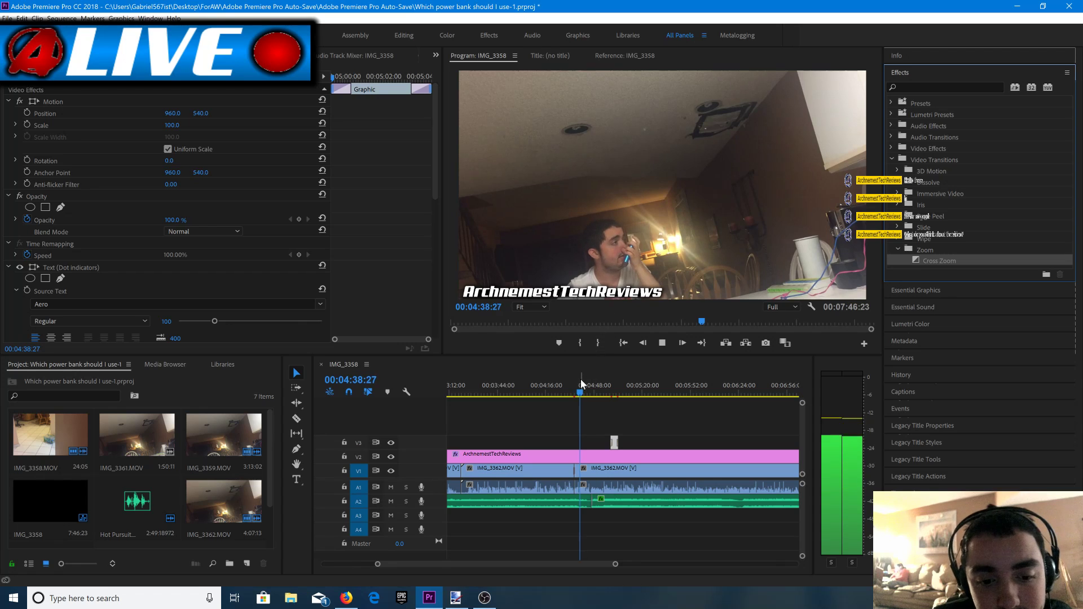
key("Return")
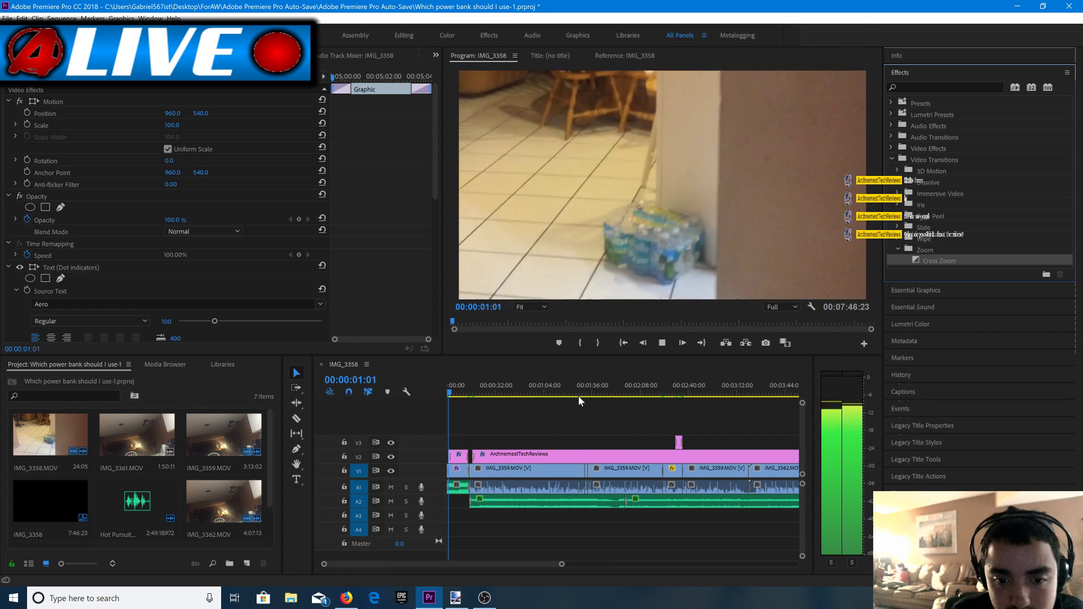
key("space")
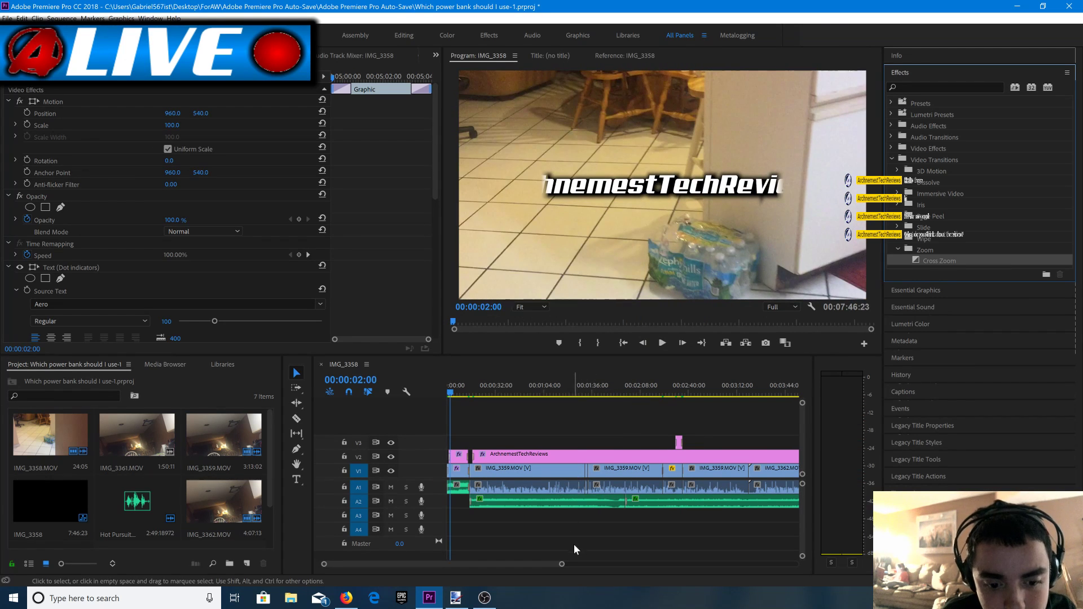
Review the rest of the sequence from about 00:04:50 to 00:07:15 and return the playhead to the start.
left_click_drag(562, 564, 679, 564)
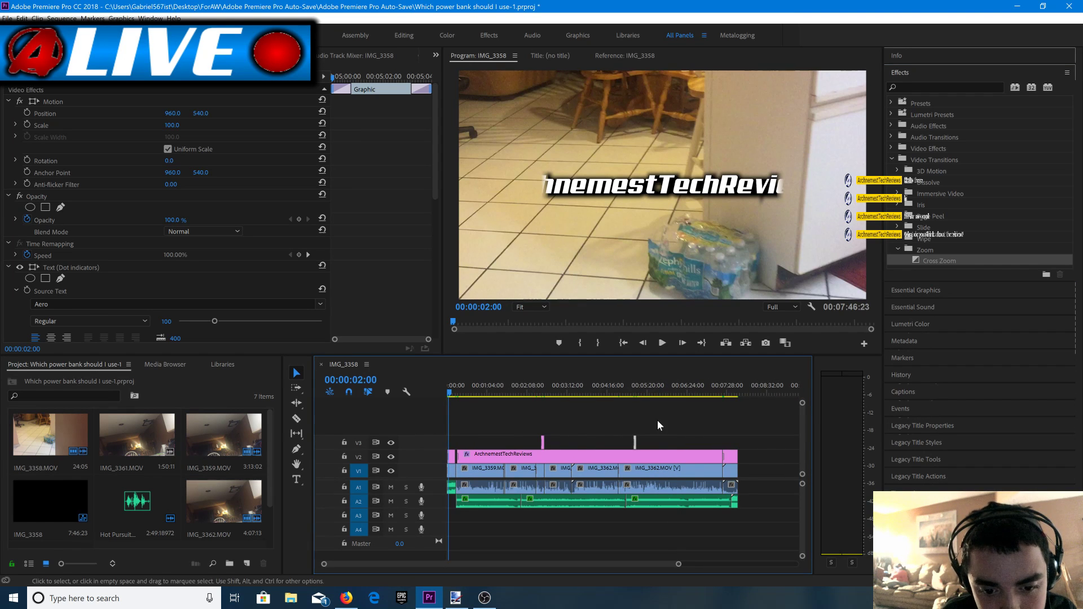
left_click(629, 398)
key("space")
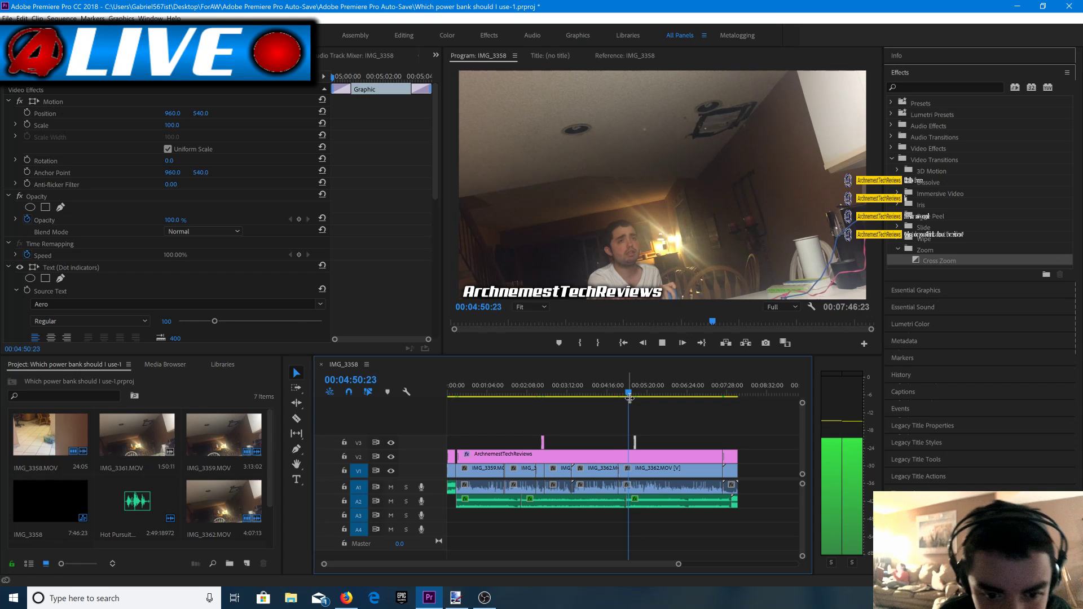
left_click(647, 393)
left_click_drag(665, 396, 701, 398)
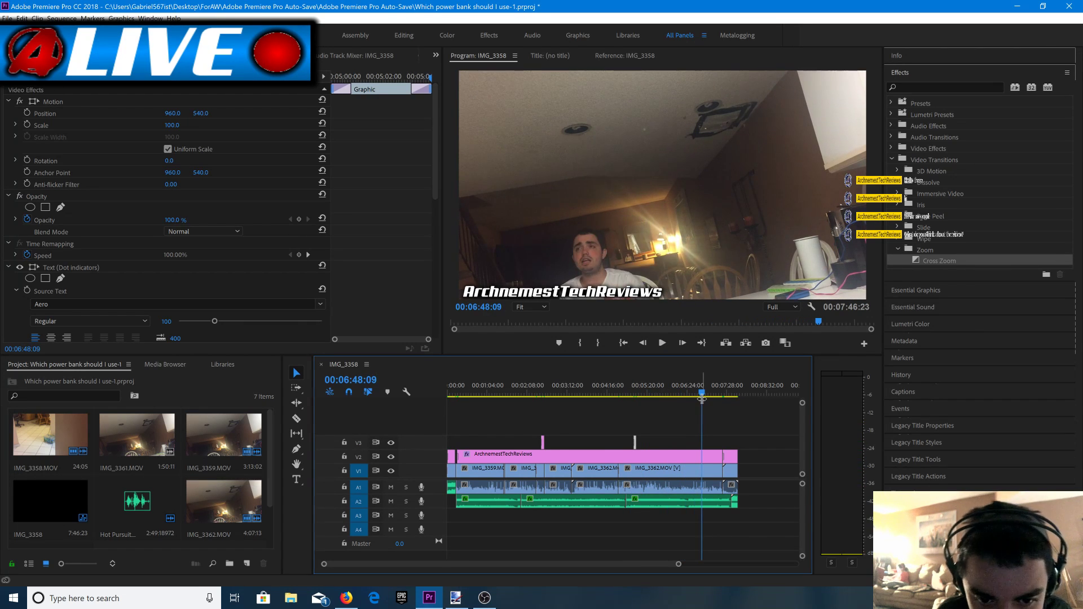
key("space")
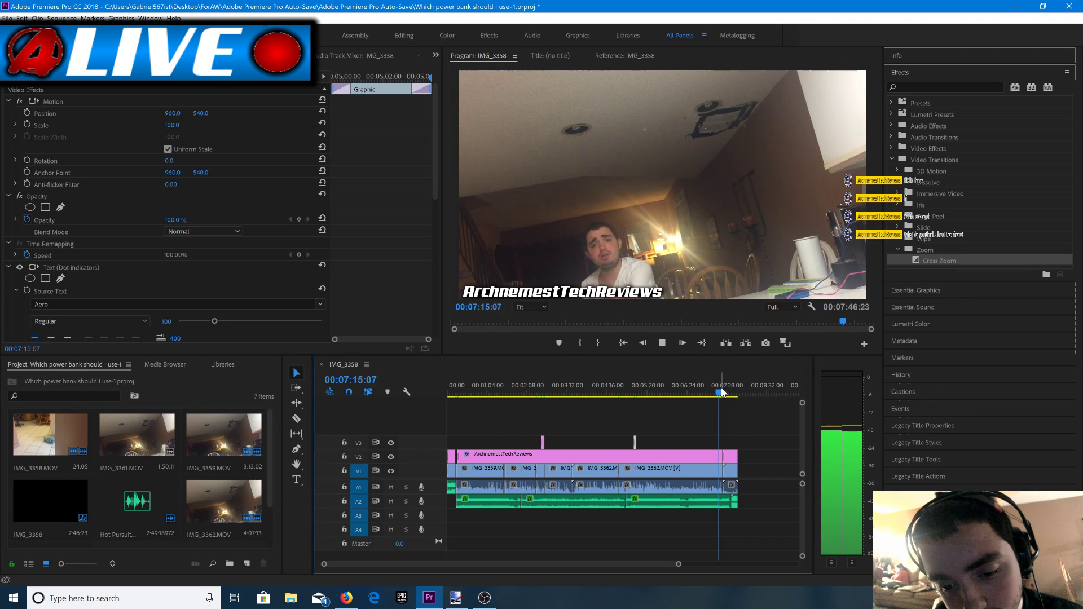
left_click_drag(719, 392, 436, 406)
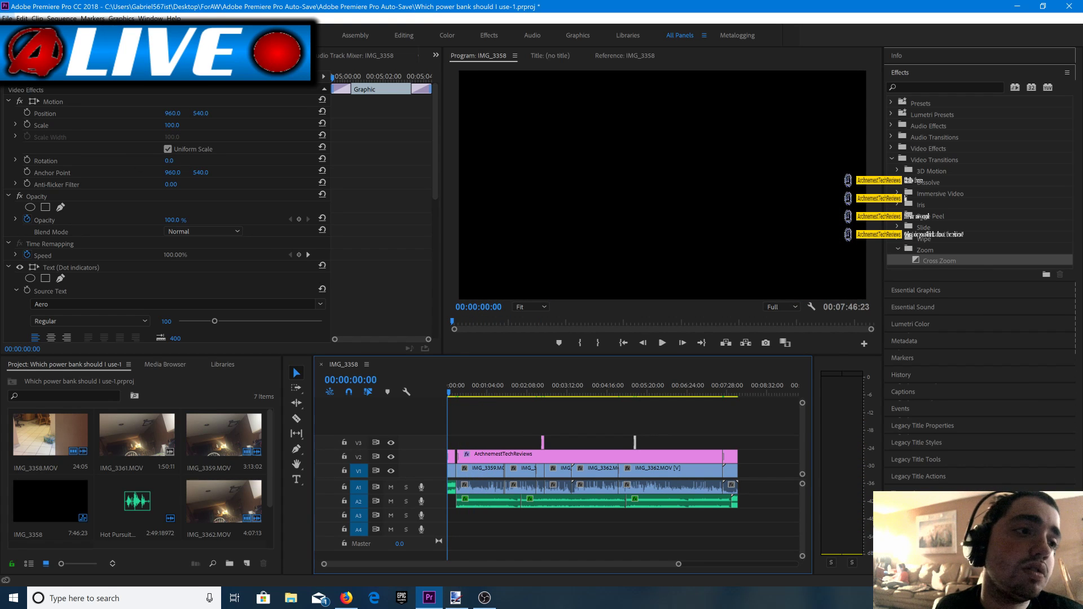
Export the sequence as IMG_3358.mp4 in H.264 format with the YouTube 1080p HD preset.
left_click(8, 18)
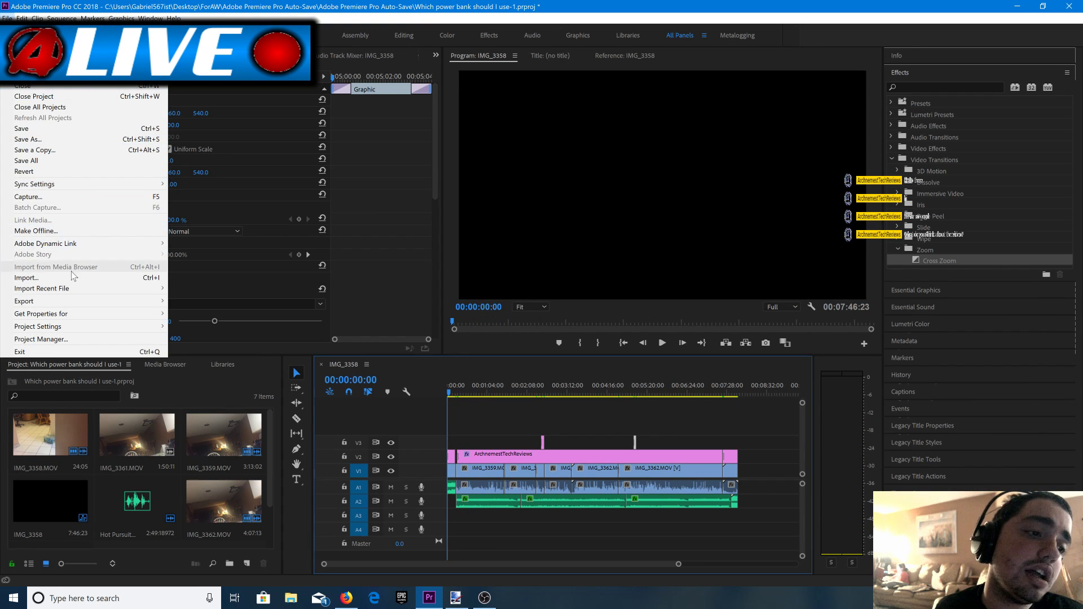
mouse_move(58, 301)
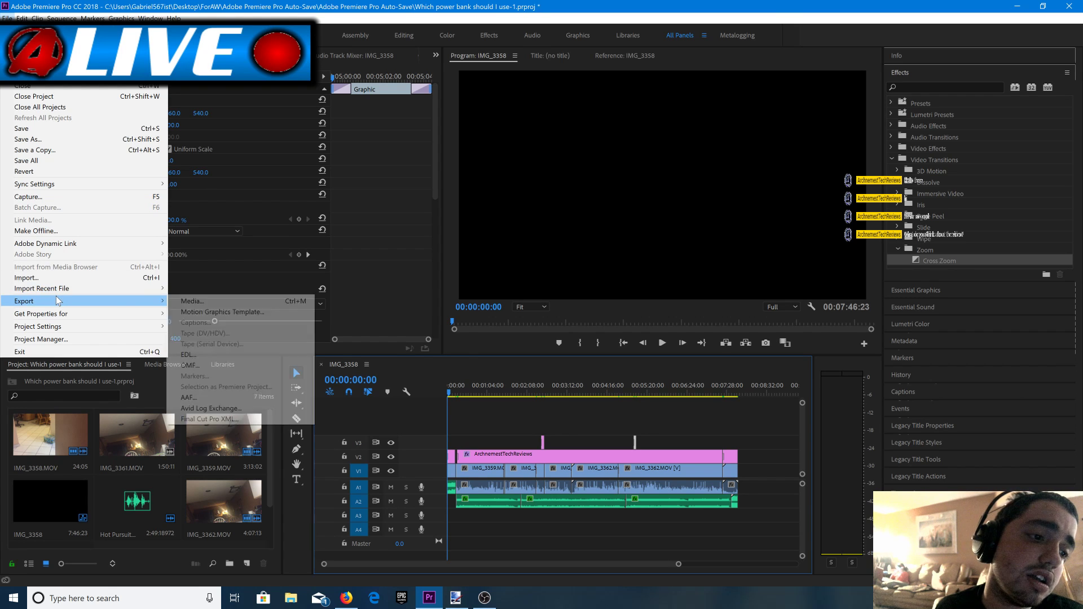
left_click(181, 301)
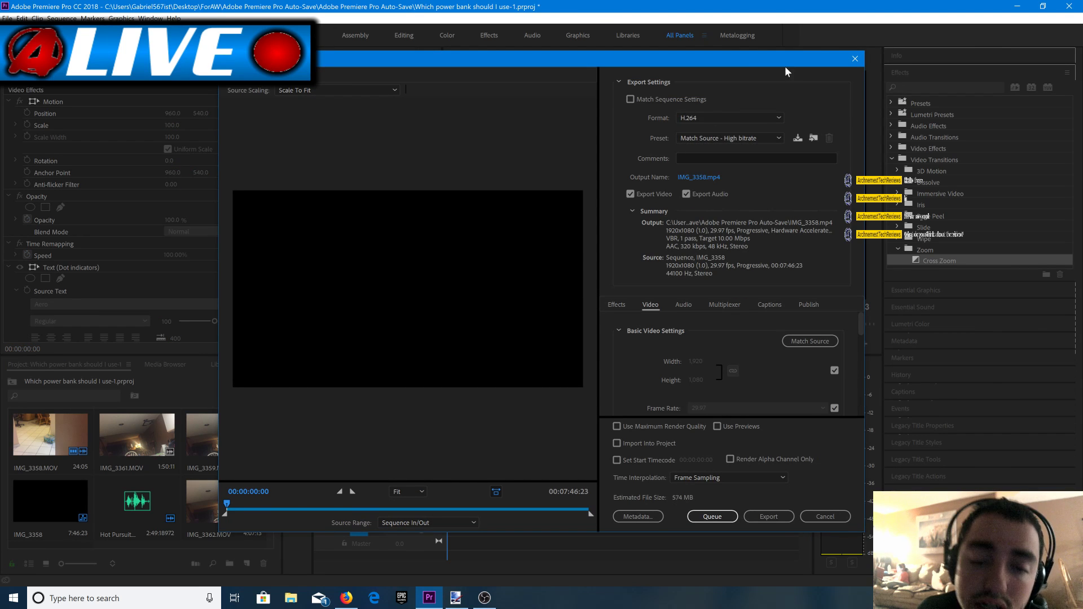
left_click(725, 138)
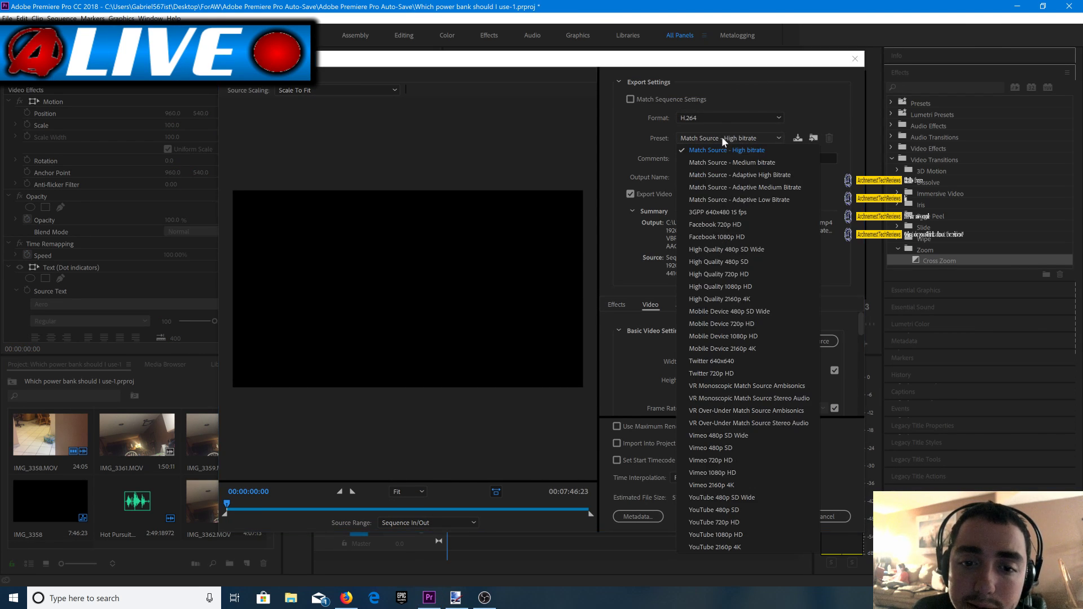
left_click(720, 533)
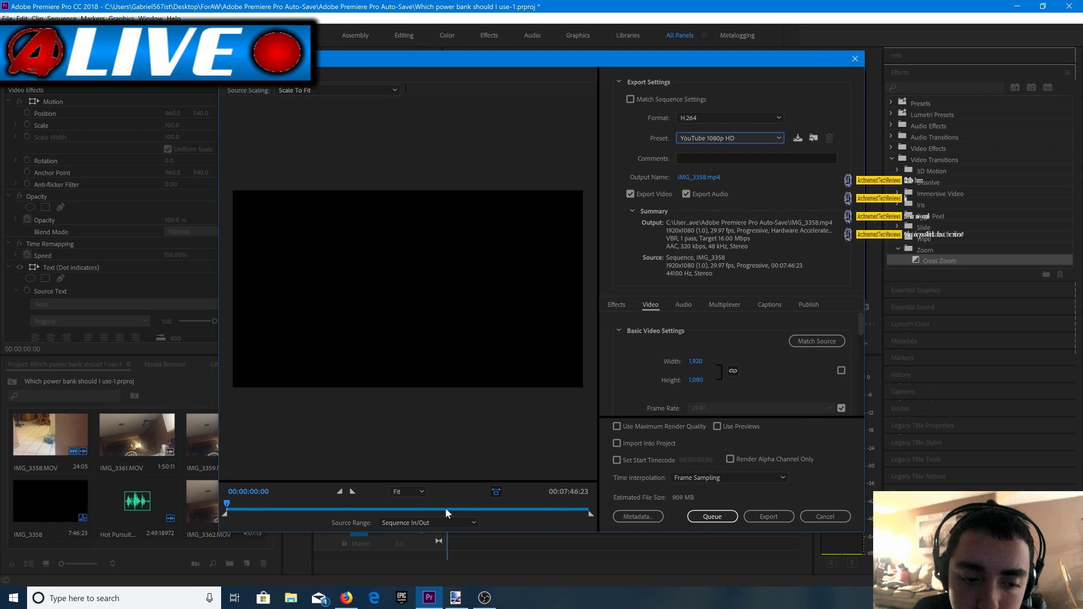
left_click(445, 507)
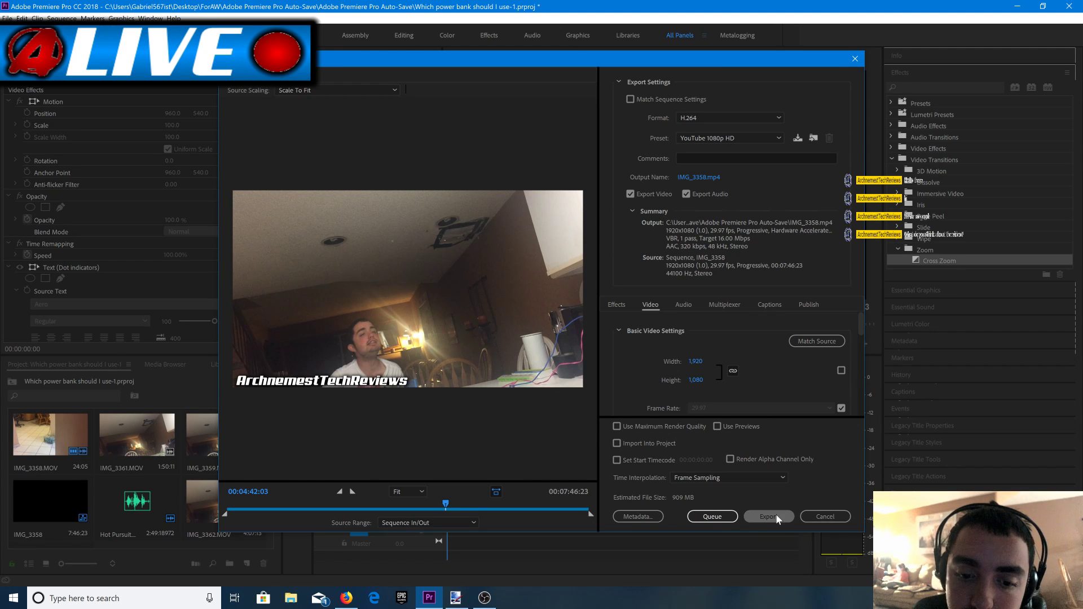
left_click(776, 514)
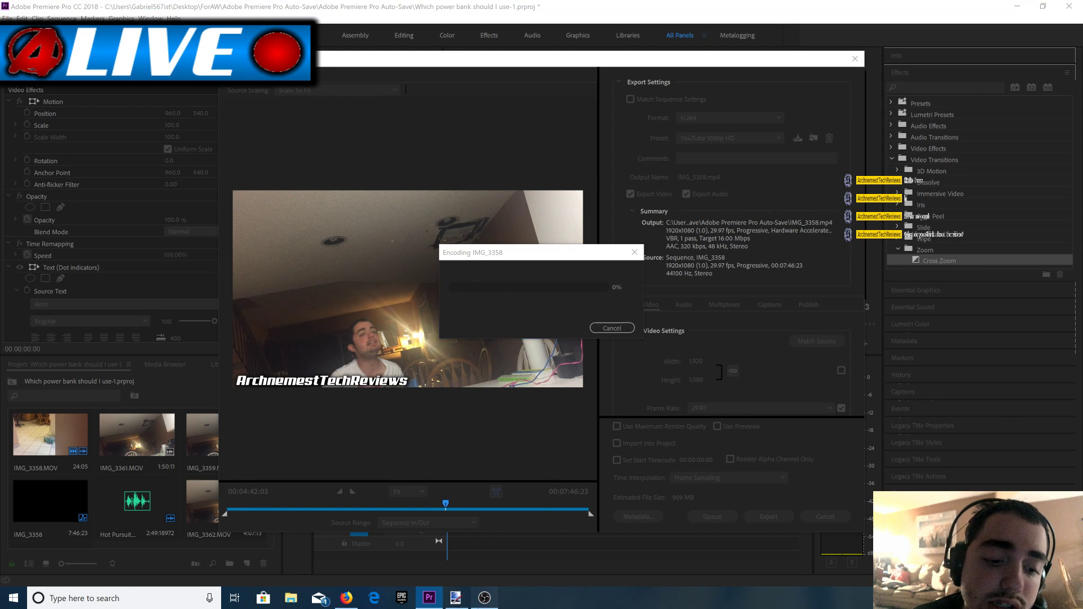
Switch to OBS and make the Office scene live.
left_click(484, 598)
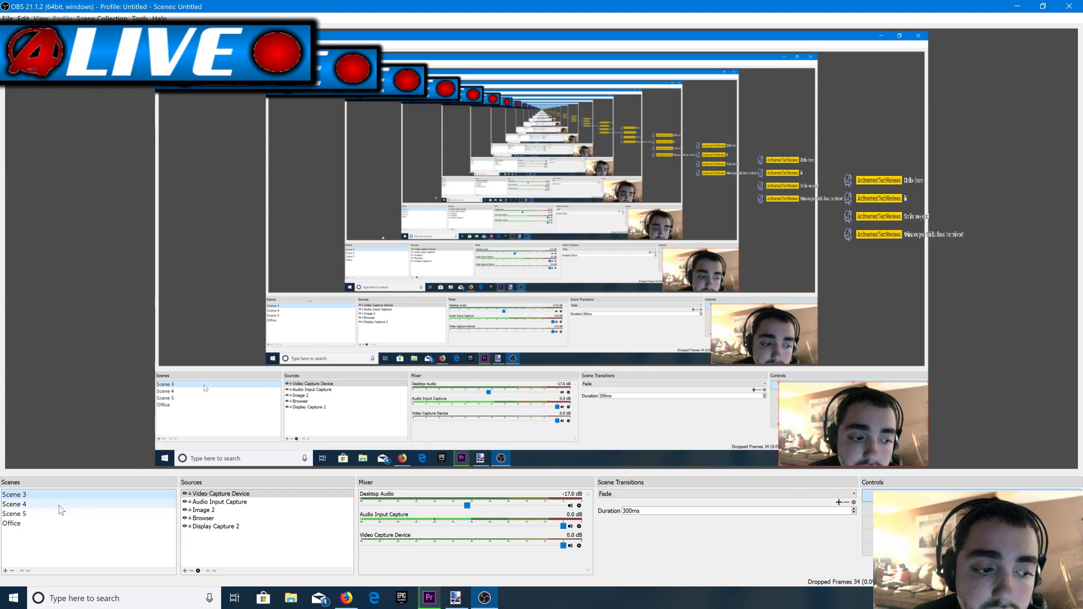
left_click(49, 525)
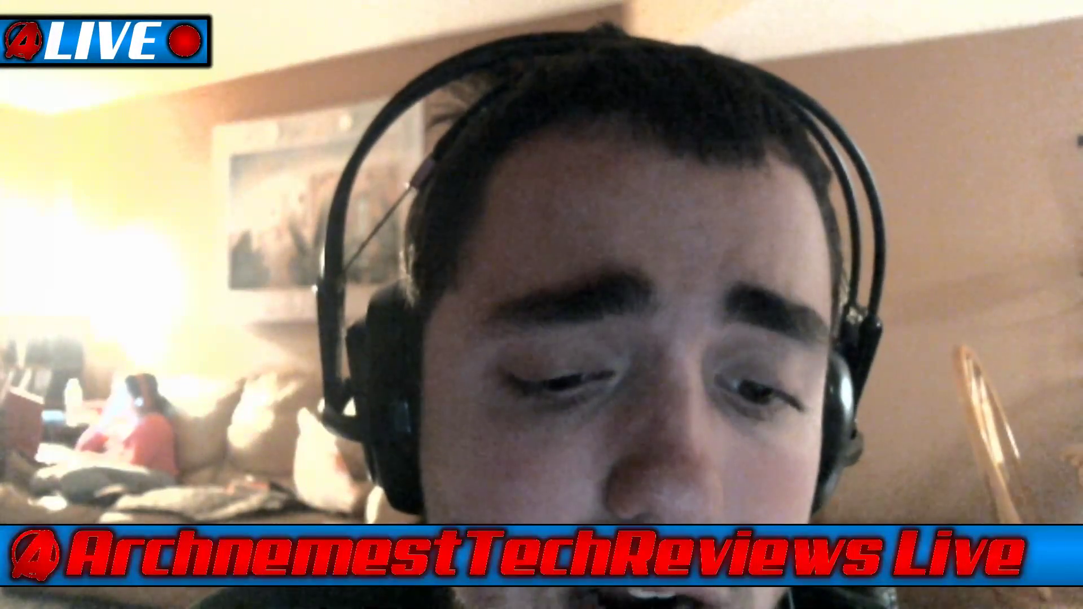